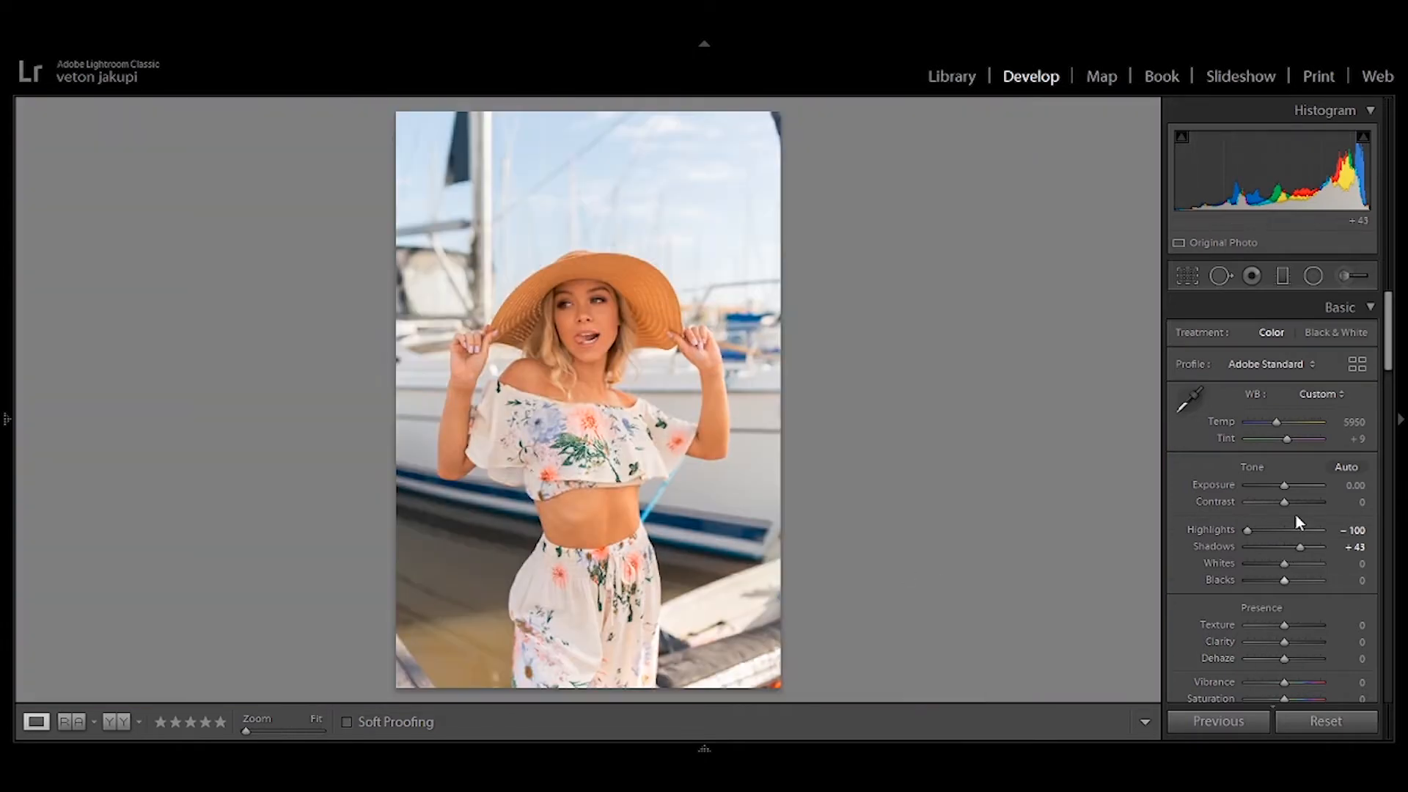
Step: Raise the photo's Clarity to +29 and inspect the woman's face up close
drag(1284, 643, 1296, 645)
click(593, 358)
drag(592, 358, 535, 409)
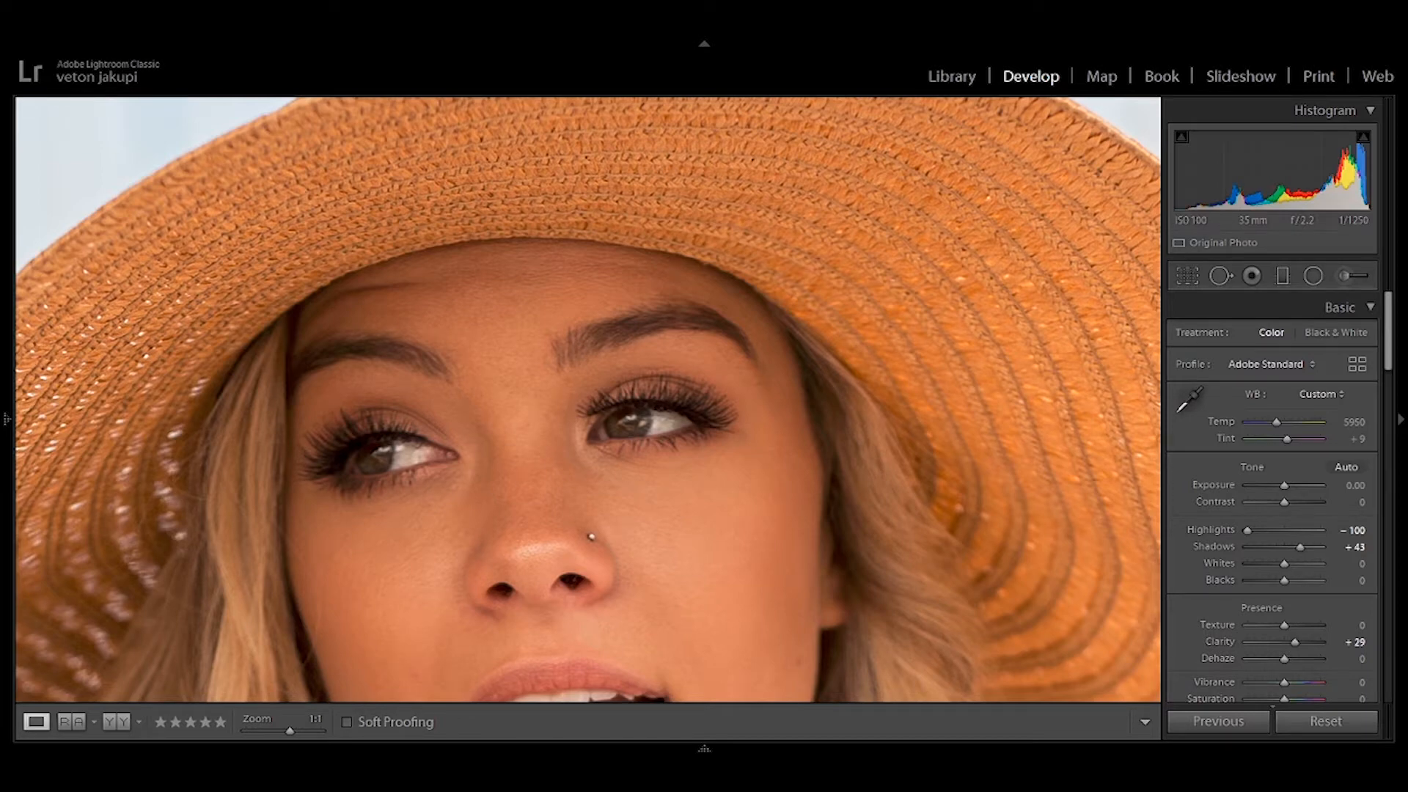
drag(620, 500, 653, 450)
click(654, 449)
click(608, 379)
click(608, 379)
Step: Set Dehaze to +5, Vibrance to +24 and Saturation to +19, comparing the edit with the original photo
drag(1291, 658, 1295, 692)
key(backslash)
key(backslash)
key(backslash)
key(backslash)
drag(1284, 698, 1294, 701)
key(backslash)
key(backslash)
key(backslash)
key(backslash)
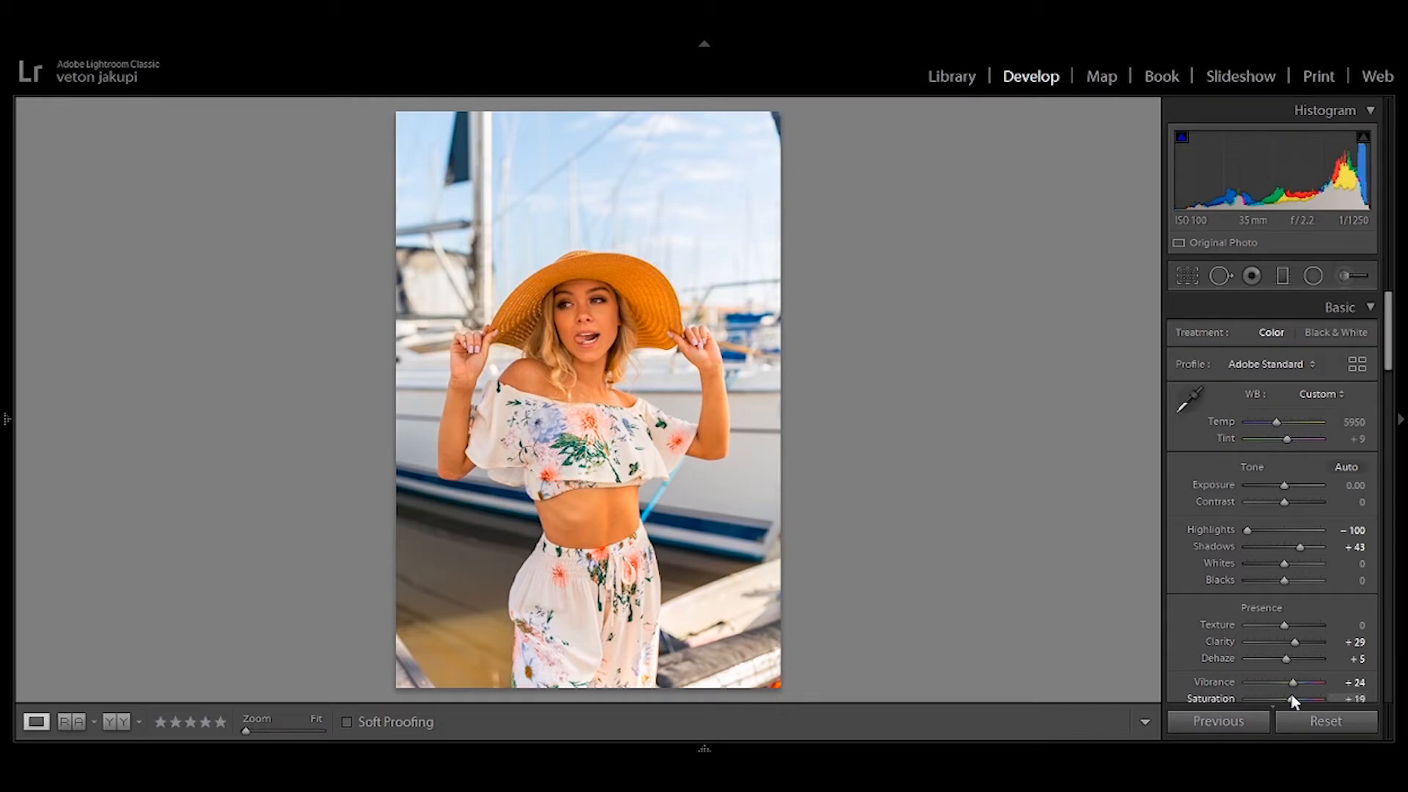
Step: Add a shadow point and a highlight point to the RGB tone curve, lifting both slightly
scroll(1359, 543, down, 10)
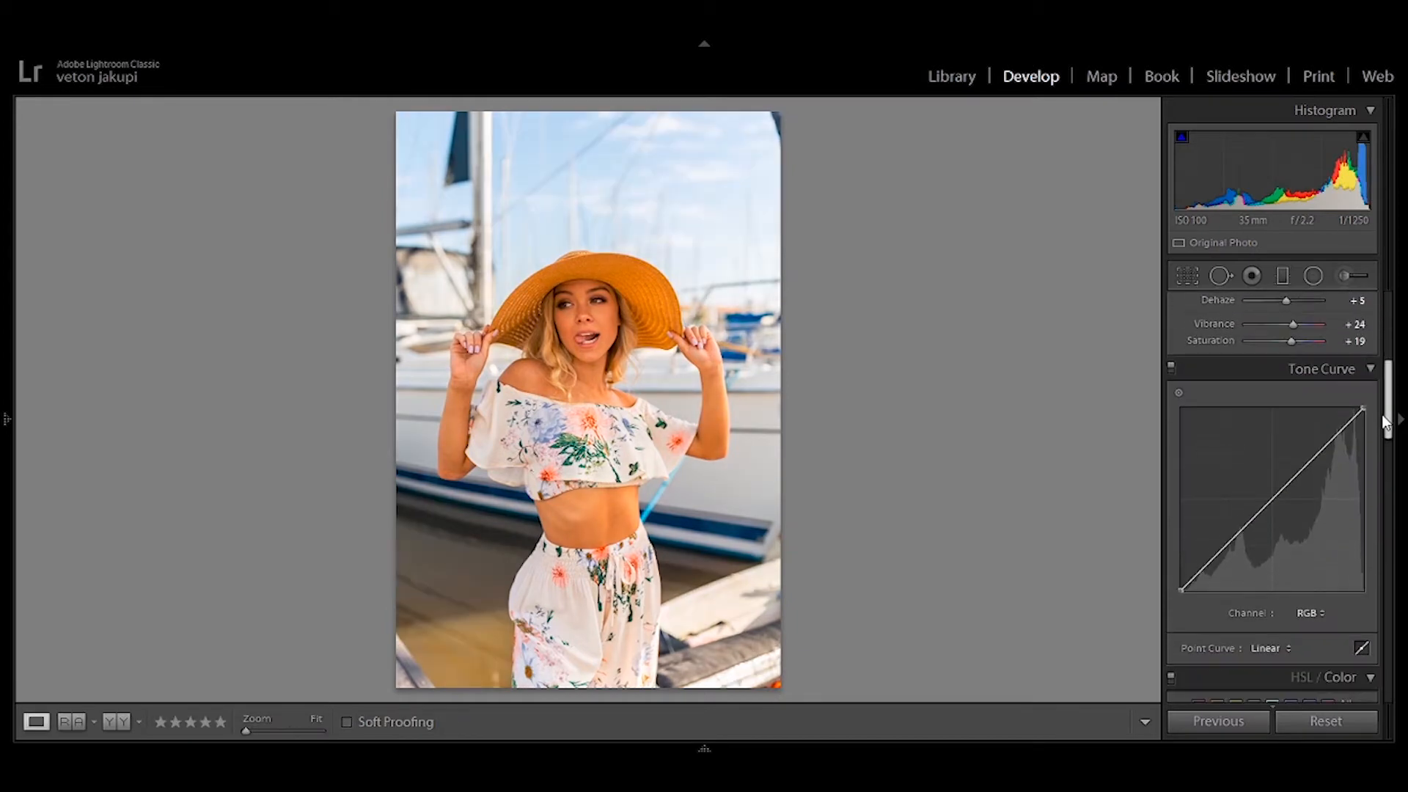
drag(1217, 544, 1219, 541)
drag(1313, 456, 1315, 445)
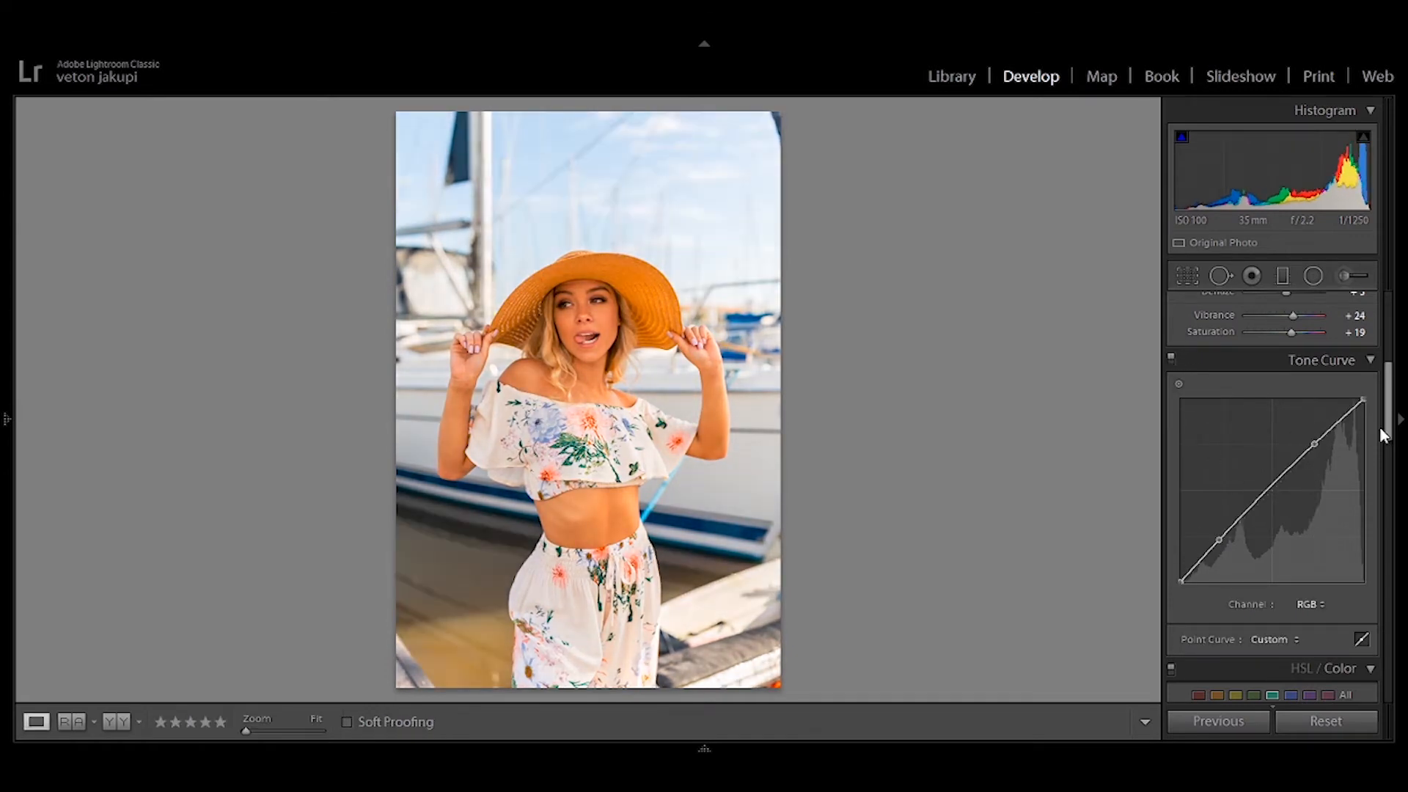
Step: In the HSL colour adjustments, set Orange Luminance to +29 and Red Saturation to +58
scroll(1380, 425, down, 3)
mouse_move(1285, 525)
mouse_down()
mouse_move(1306, 539)
mouse_move(1287, 523)
mouse_up()
drag(1304, 531, 1300, 534)
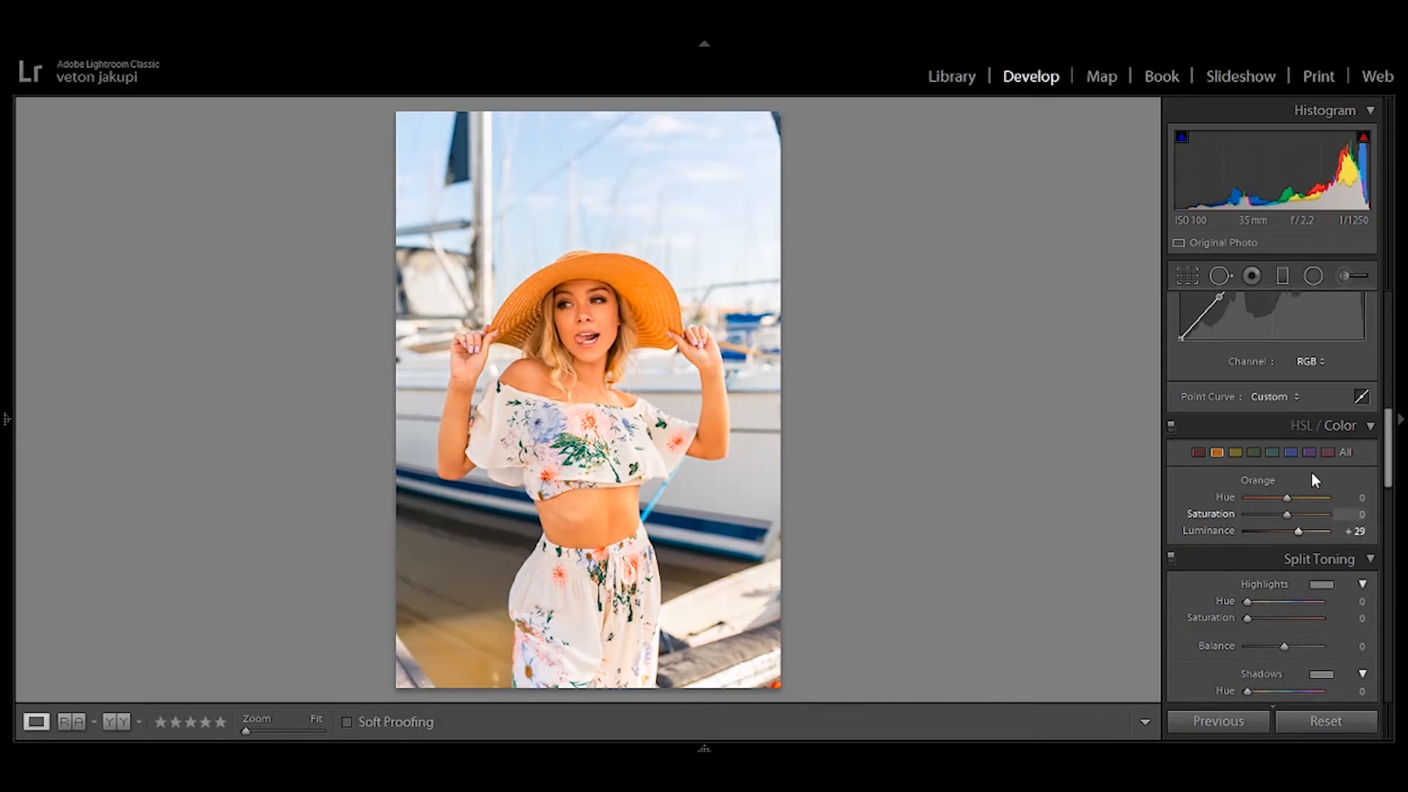
click(1199, 452)
drag(1287, 515, 1319, 539)
double_click(1318, 533)
Step: Split-tone the highlights with hue 43 and saturation 18 and the shadows with hue 53 and saturation 15, comparing before and after
scroll(1291, 440, down, 3)
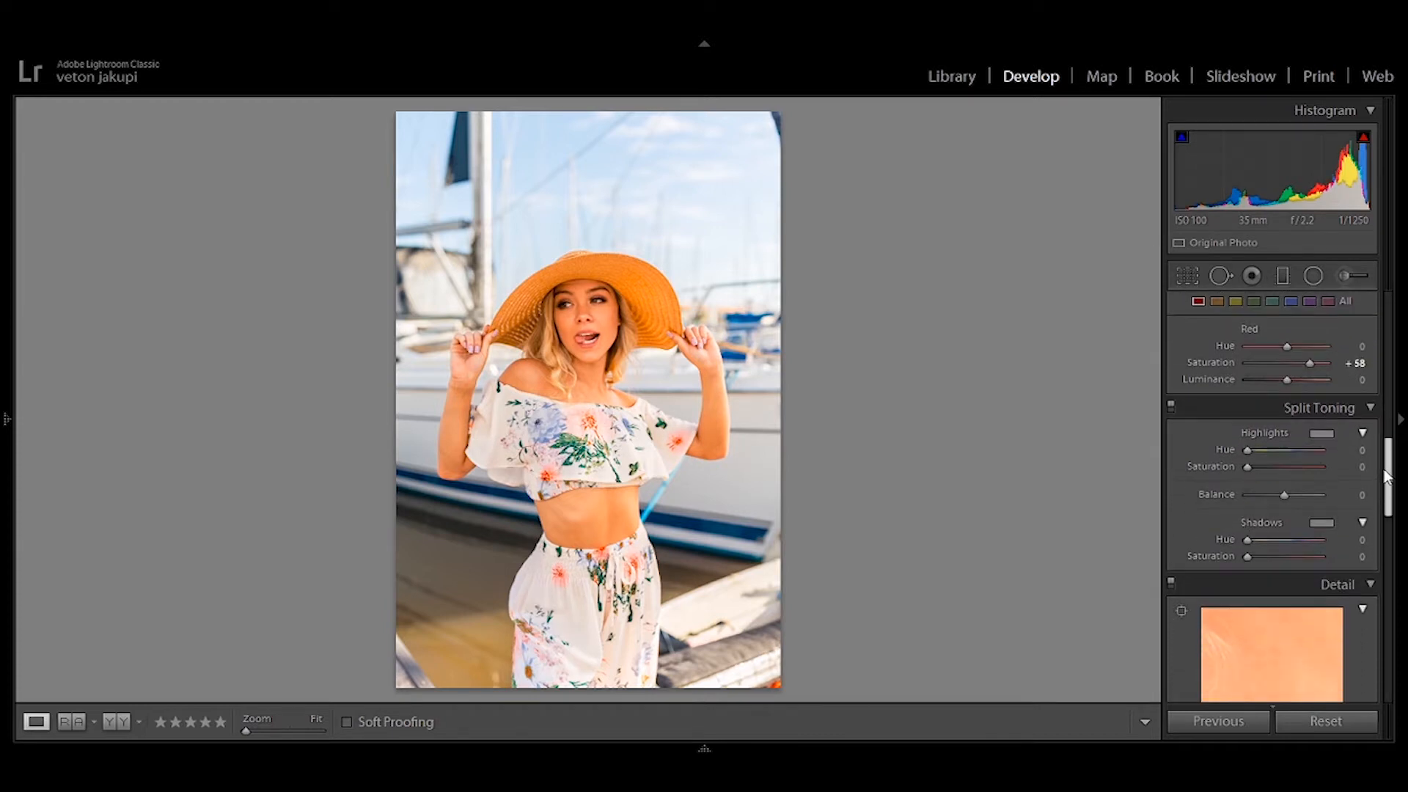
drag(1321, 433, 1007, 497)
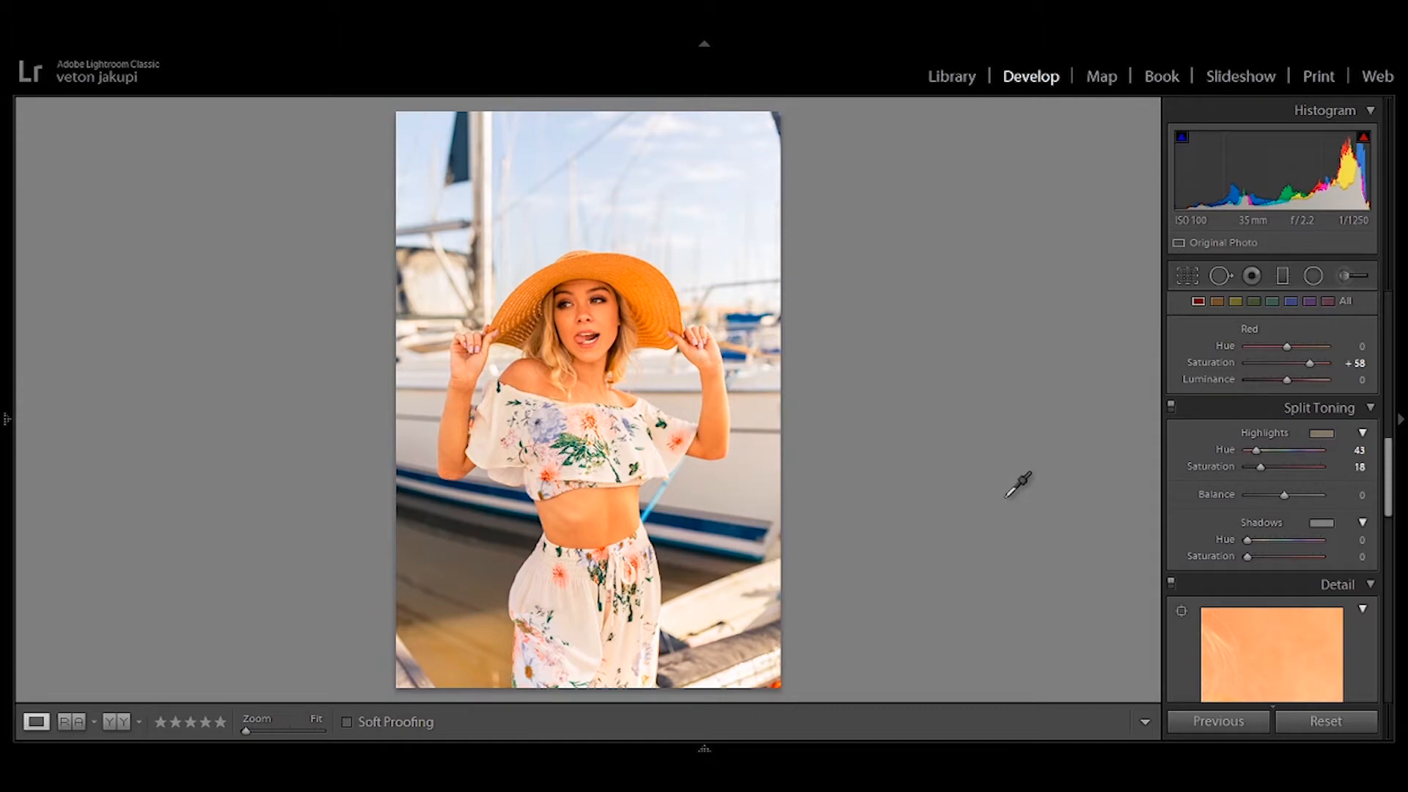
drag(1321, 522, 1007, 598)
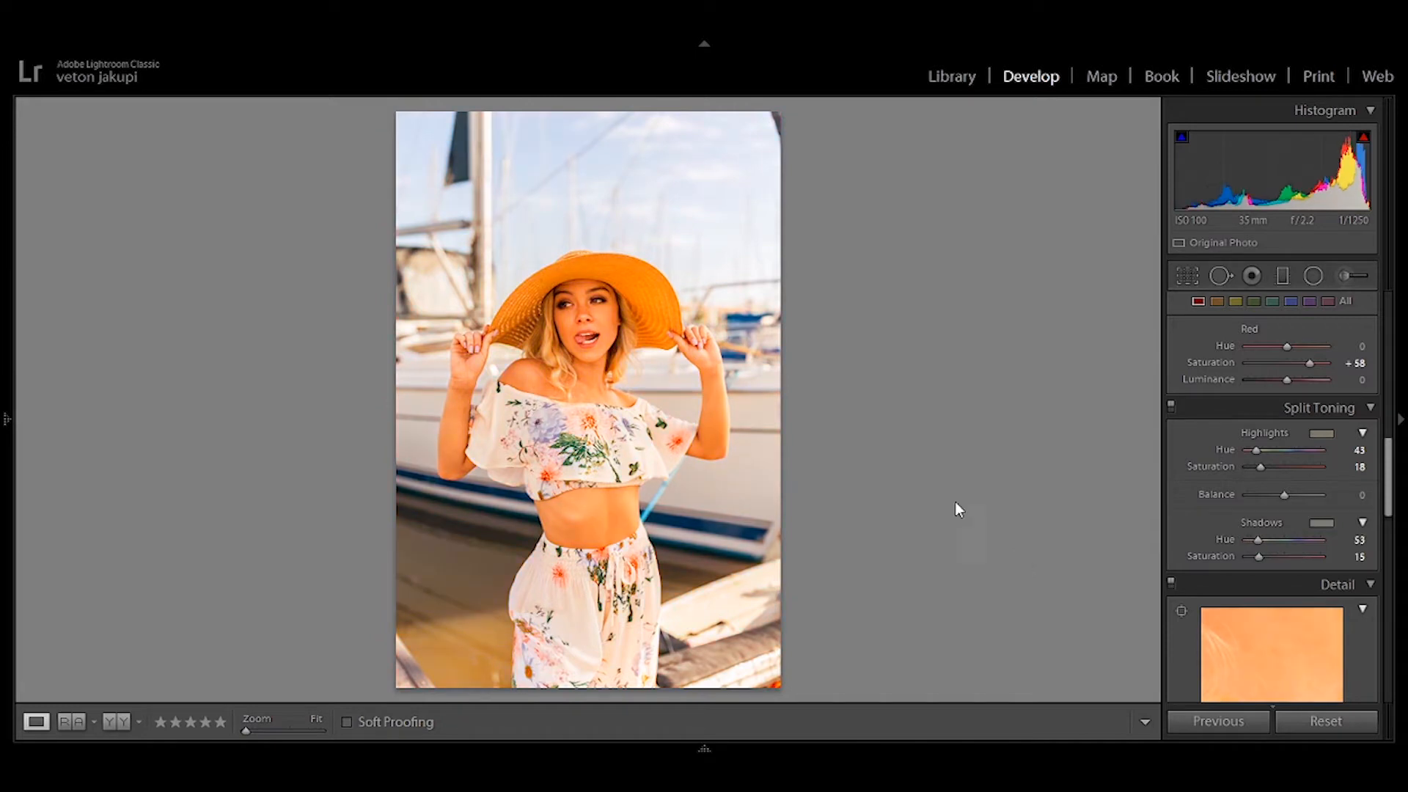
key(backslash)
key(backslash)
key(backslash)
key(backslash)
Step: Try extreme Blue Primary calibration values, with hue at −100 and +76 and saturation at +100
scroll(1287, 549, down, 10)
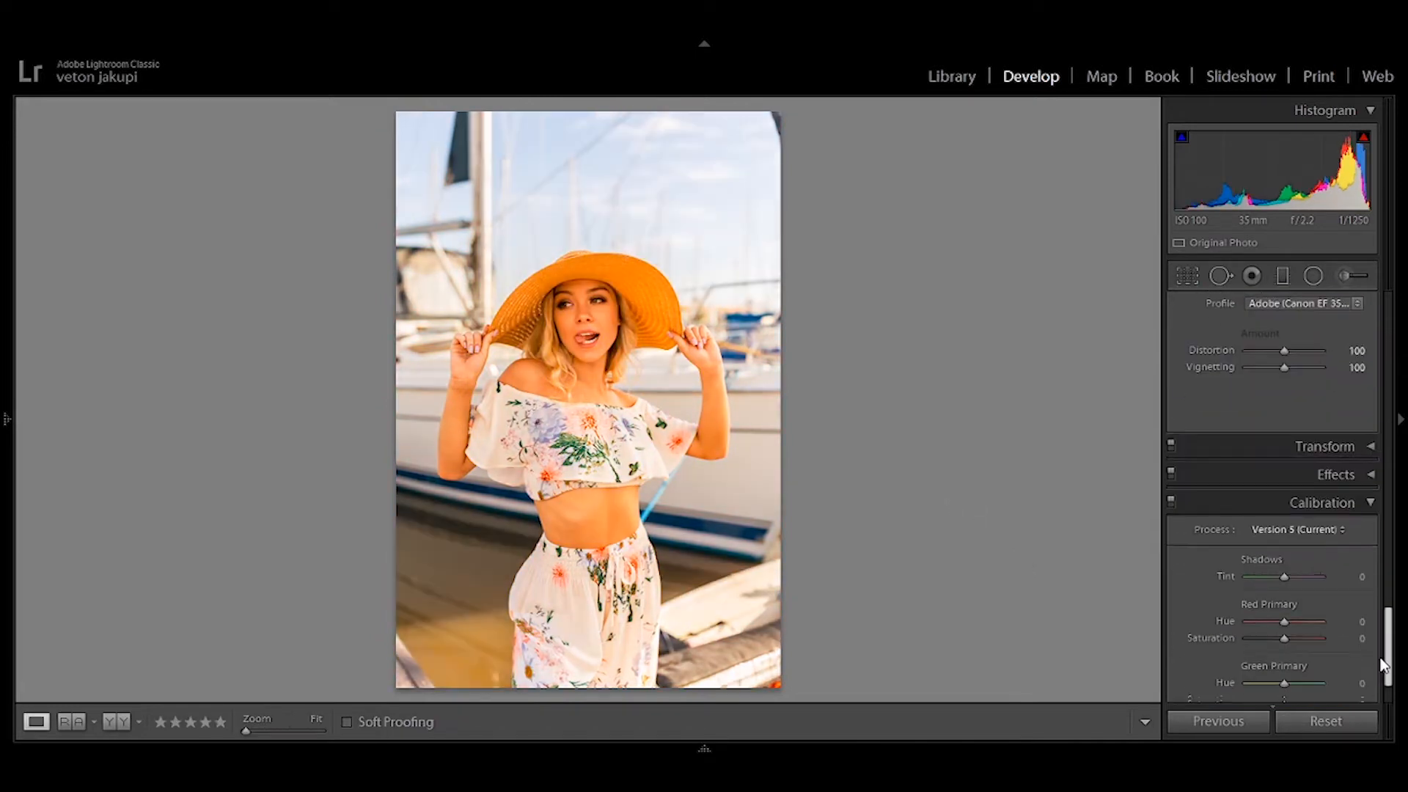
drag(1273, 668, 1216, 665)
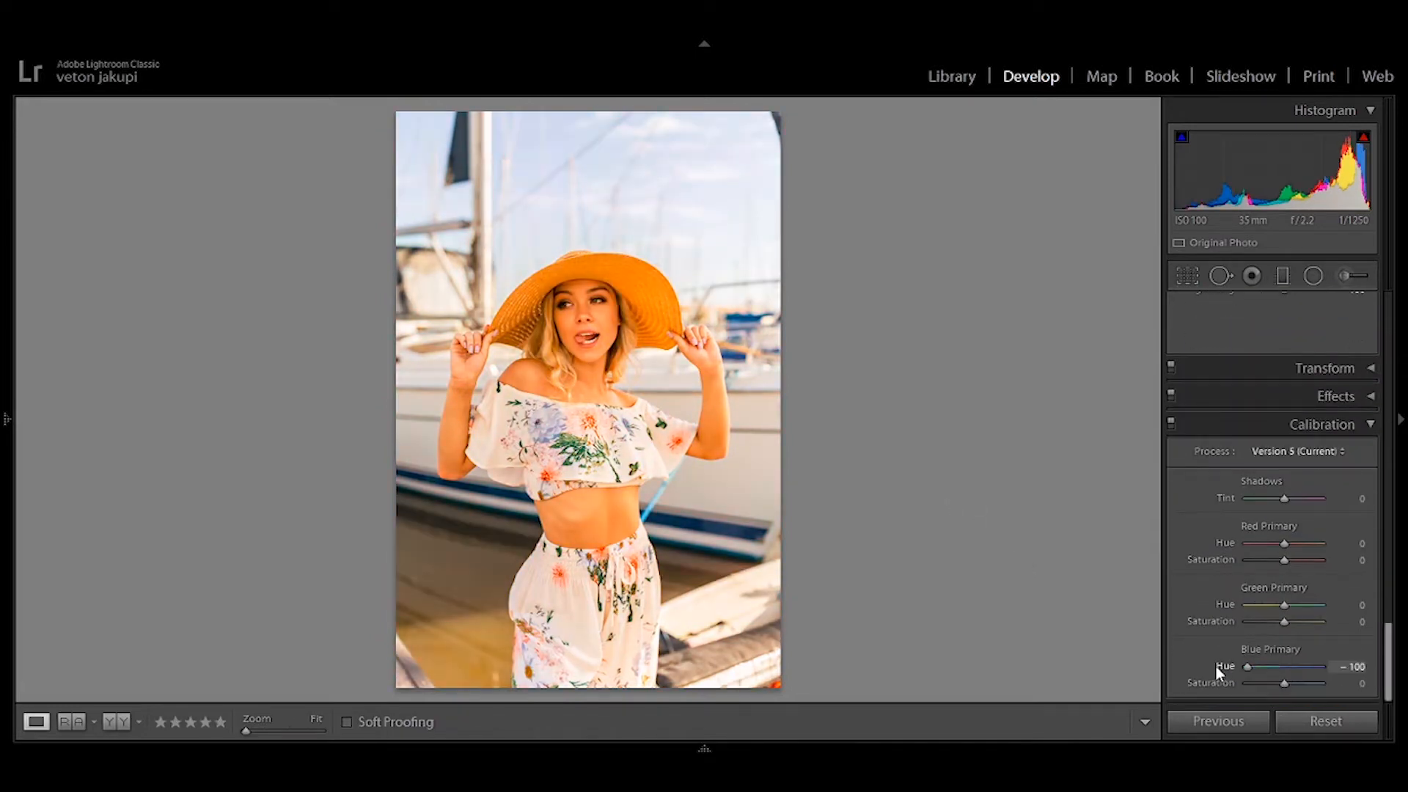
drag(1293, 692, 1336, 693)
drag(1247, 665, 1313, 670)
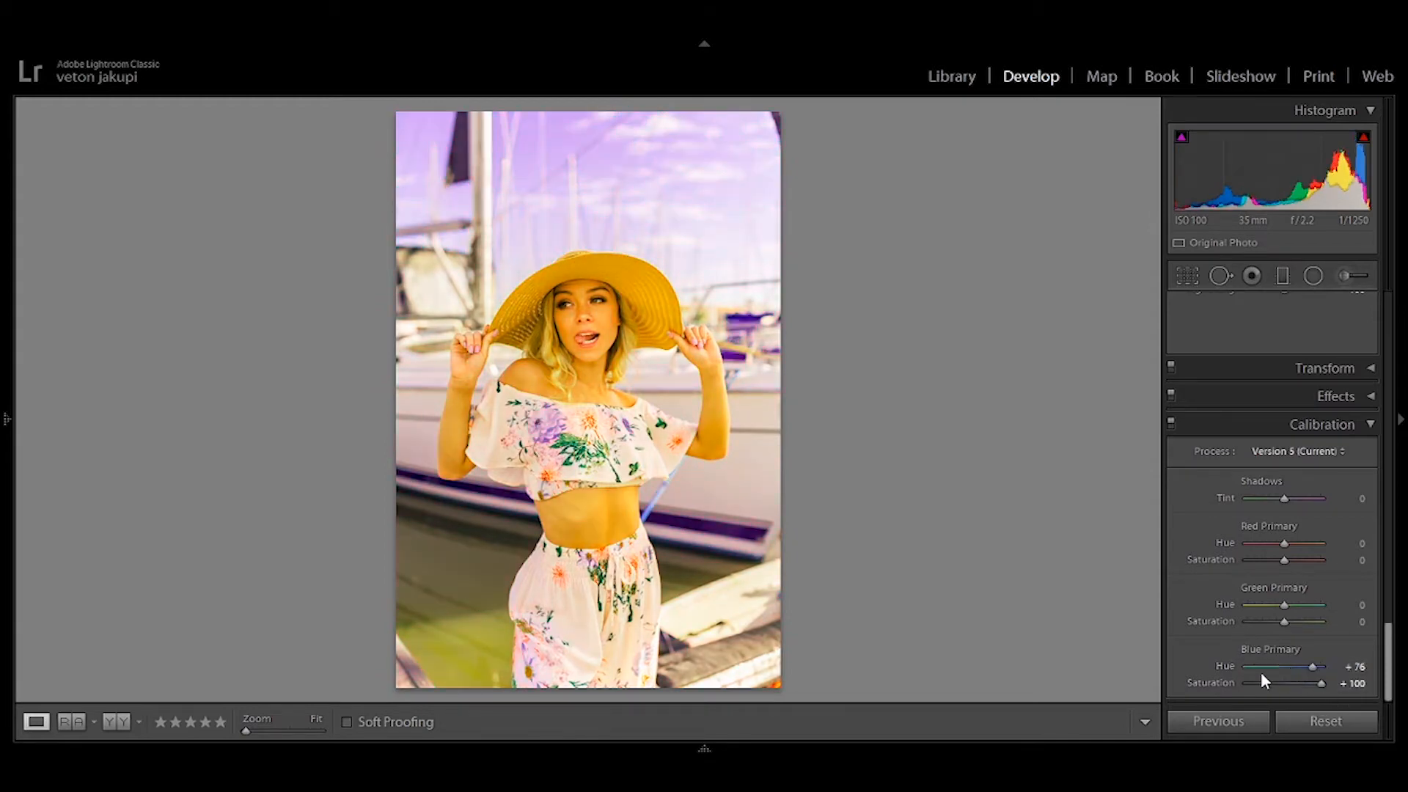
Step: Calibrate the primaries' hue and saturation to −2 and +12 for blue, −14 and −10 for green, −10 and +10 for red
click(1278, 666)
drag(1301, 684, 1280, 613)
key(backslash)
key(backslash)
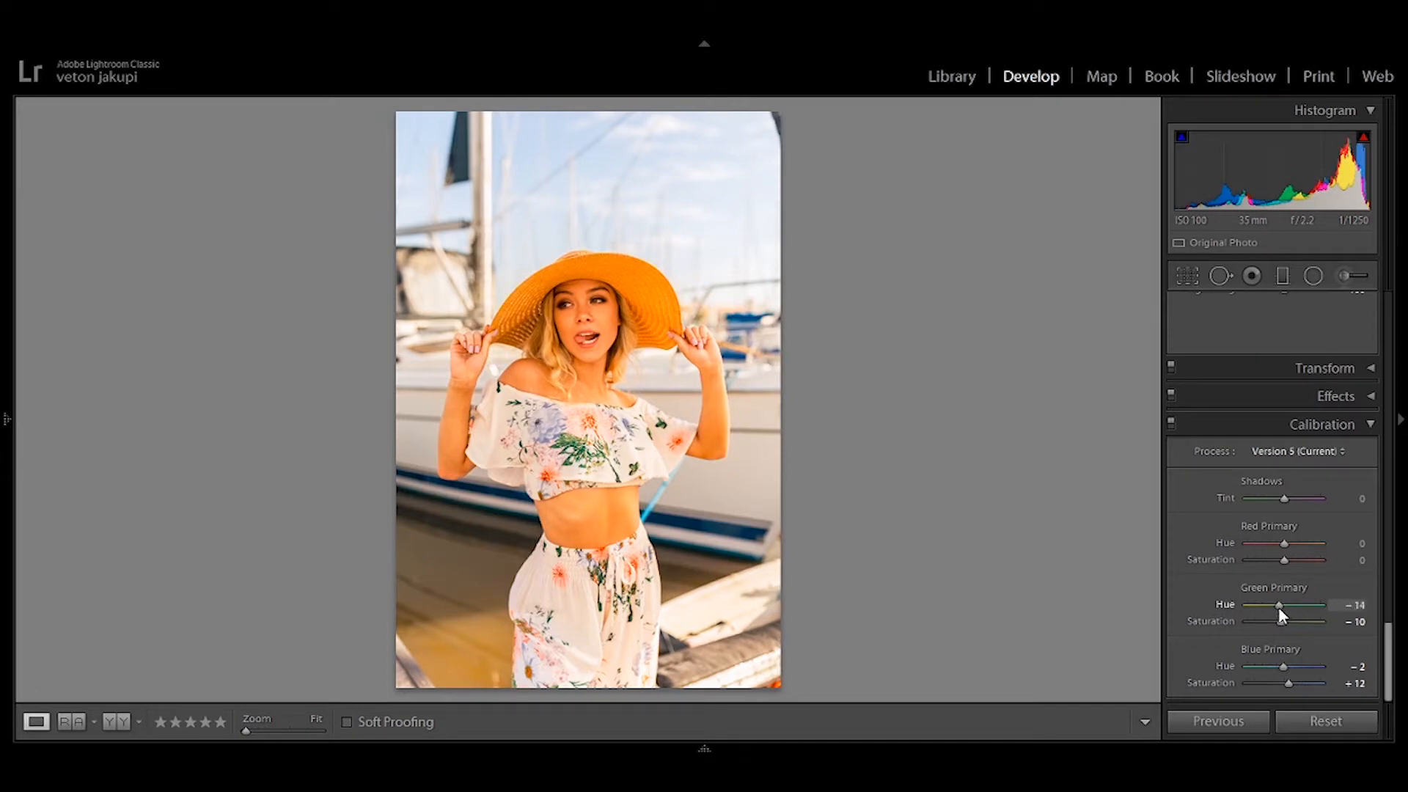
mouse_move(1284, 561)
mouse_down()
mouse_move(1304, 565)
mouse_move(1270, 547)
mouse_move(1281, 545)
mouse_up()
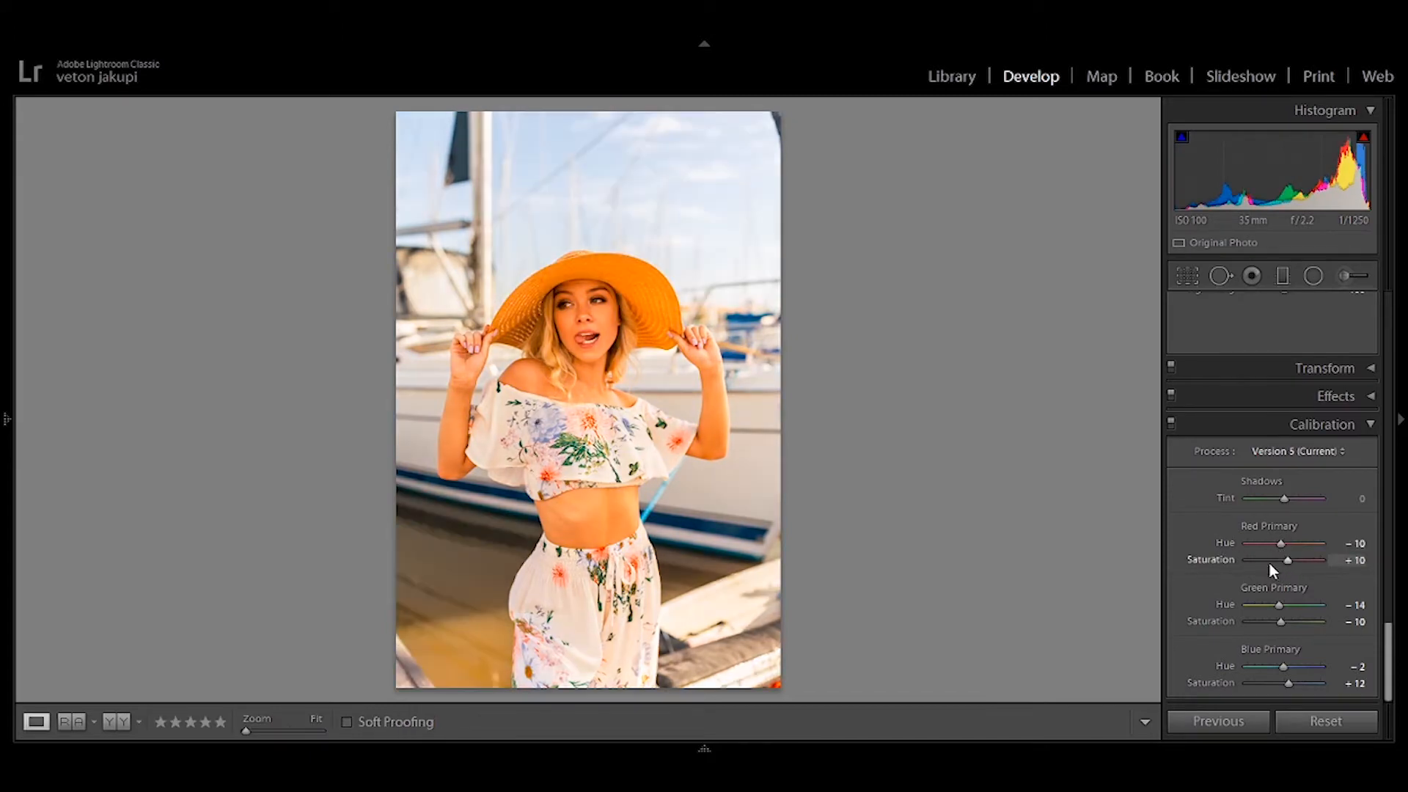
Step: Try lowering the Yellow Saturation to −64 in the HSL colour adjustments
scroll(1269, 563, up, 10)
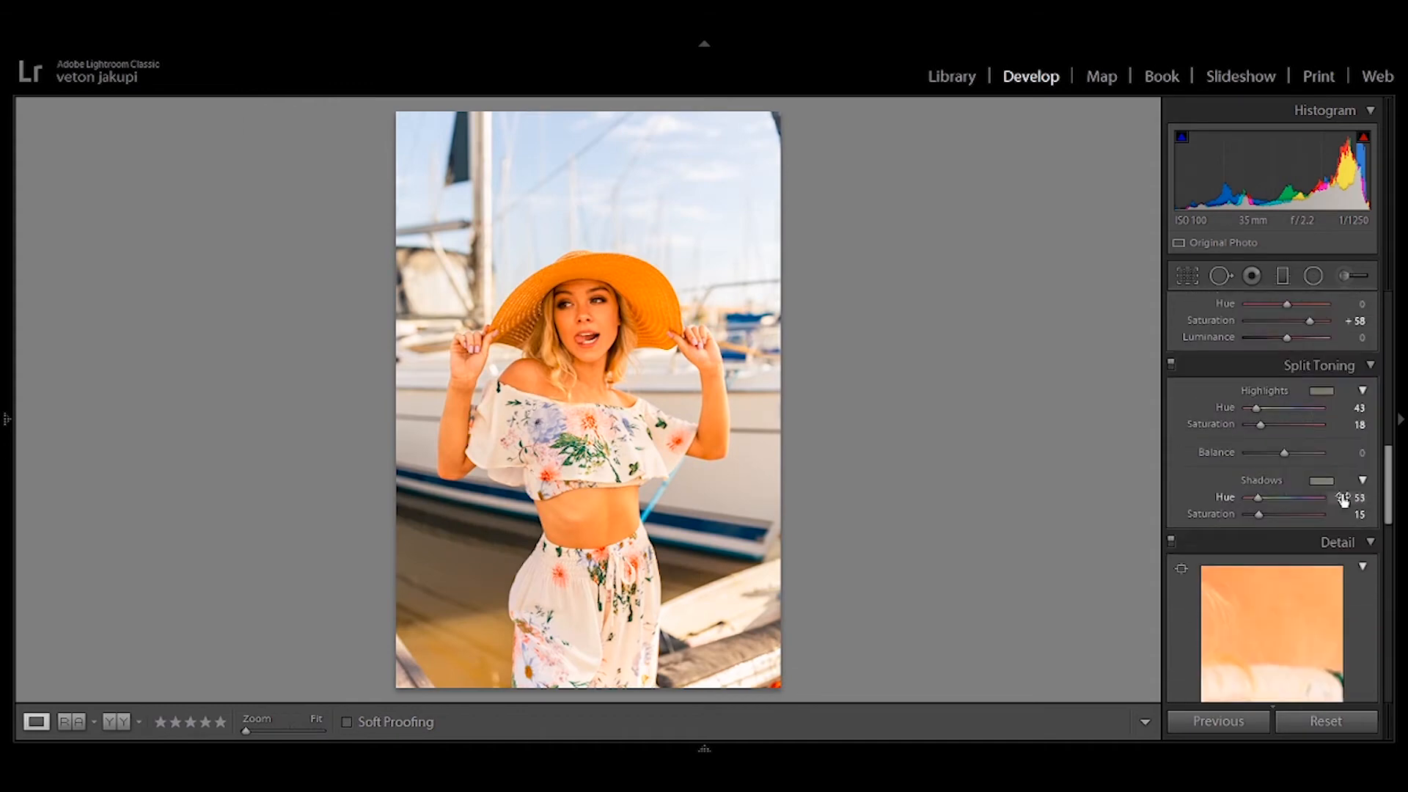
scroll(1342, 498, up, 3)
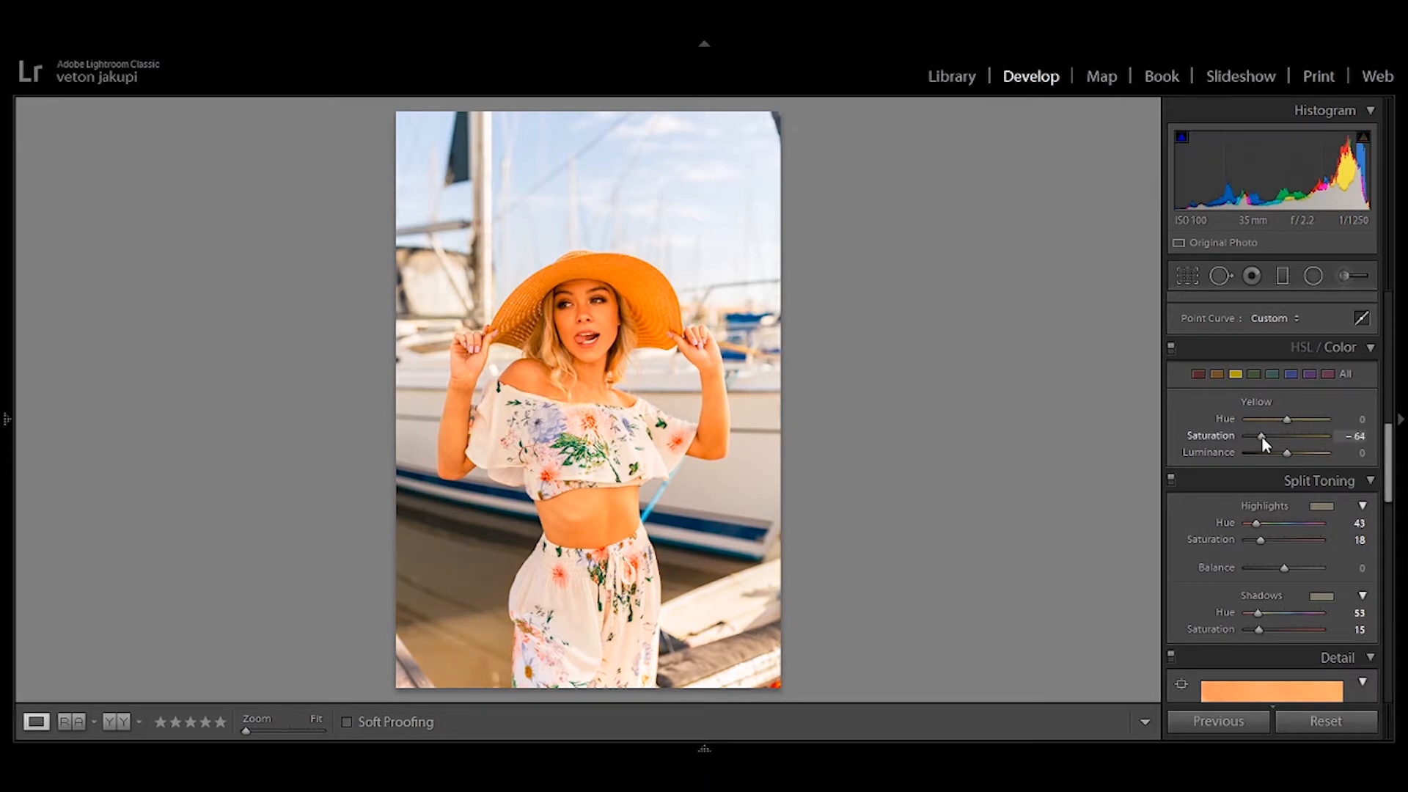
click(578, 317)
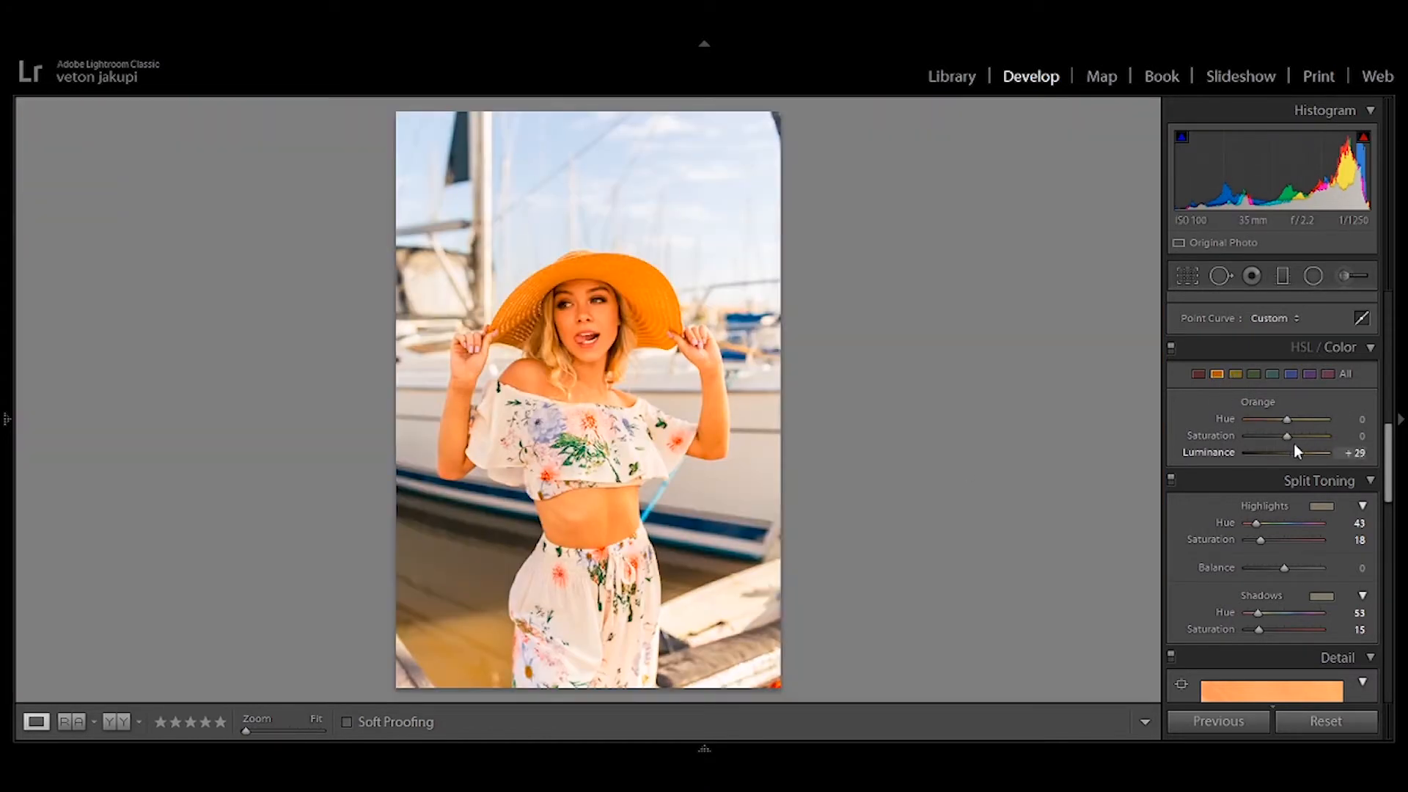
Step: Fine-tune the Red Saturation in the HSL colour adjustments and compare the edit with the original photo
click(1283, 438)
click(1198, 374)
mouse_move(1310, 437)
mouse_down()
mouse_move(1292, 437)
mouse_move(1313, 442)
mouse_up()
key(backslash)
key(backslash)
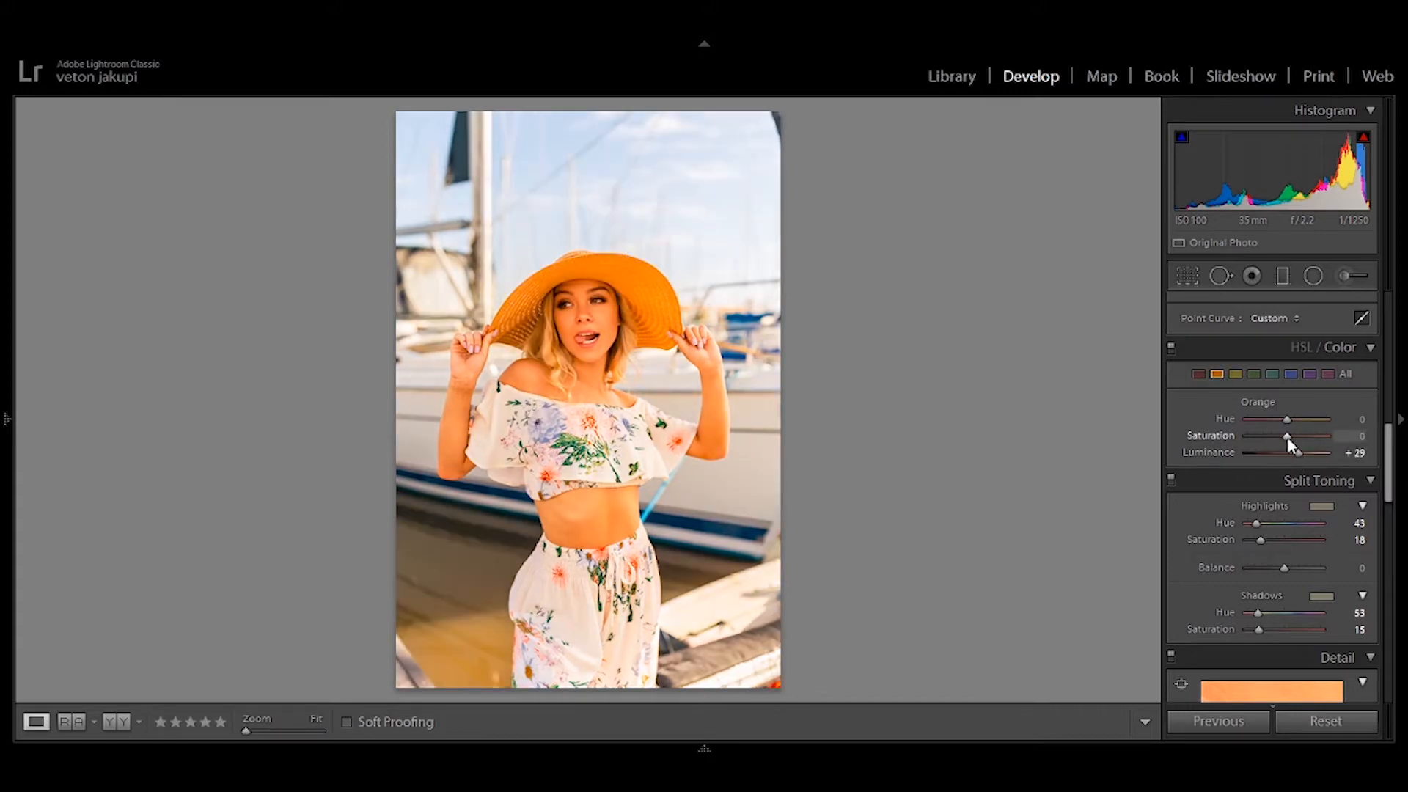
Step: Fine-tune the Orange Saturation and Luminance, switching the HSL adjustments off and on to compare their effect
drag(1288, 442, 1285, 439)
key(backslash)
key(backslash)
click(1171, 349)
click(1172, 349)
click(1171, 349)
click(1172, 354)
drag(1300, 454, 1303, 455)
Step: Lower the overall Exposure to −0.38 and raise Shadows to +92, comparing the edit with the original photo
drag(1219, 170, 1310, 196)
key(backslash)
key(backslash)
scroll(1296, 495, up, 10)
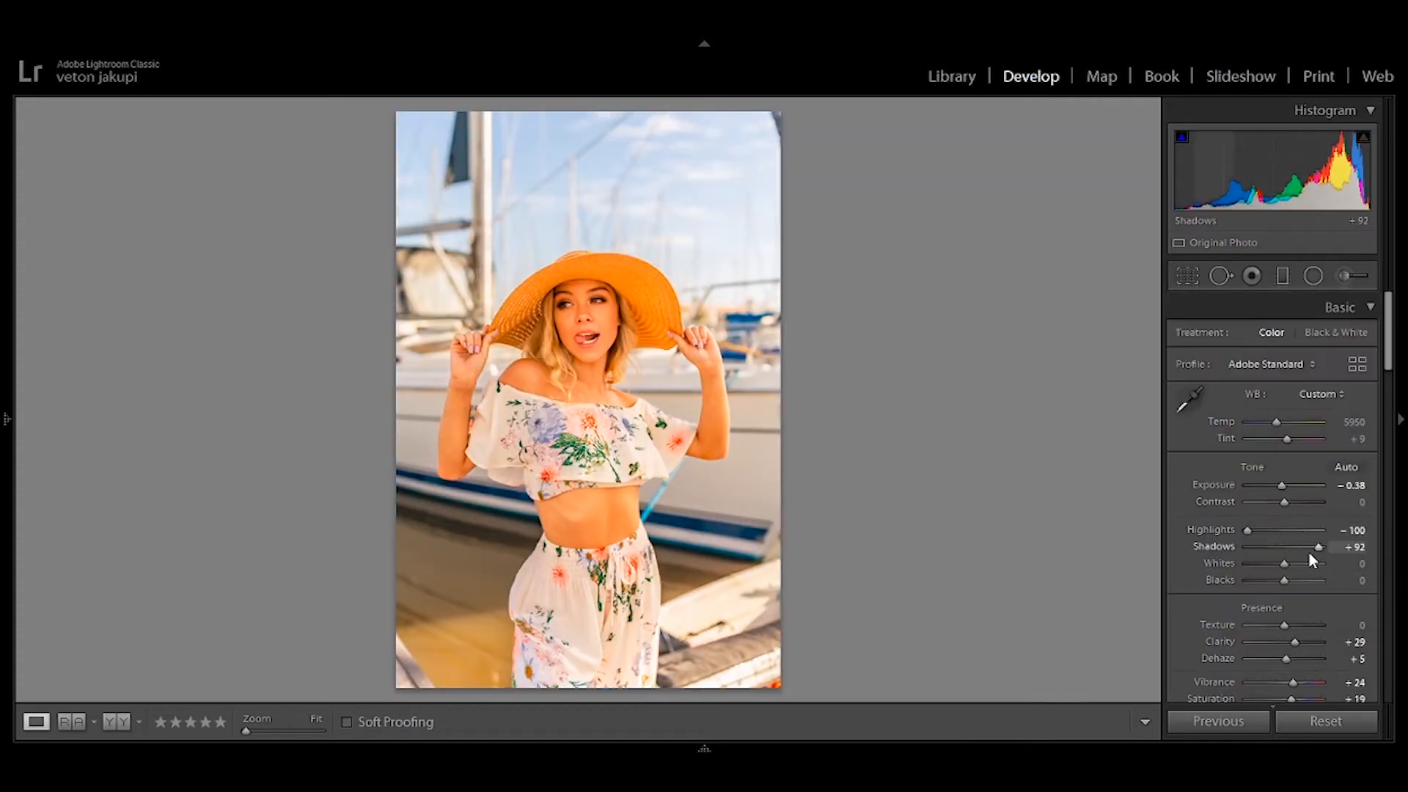
Step: Add a graduated filter to the photo and rotate it so that it covers the sky from above
scroll(1276, 528, down, 3)
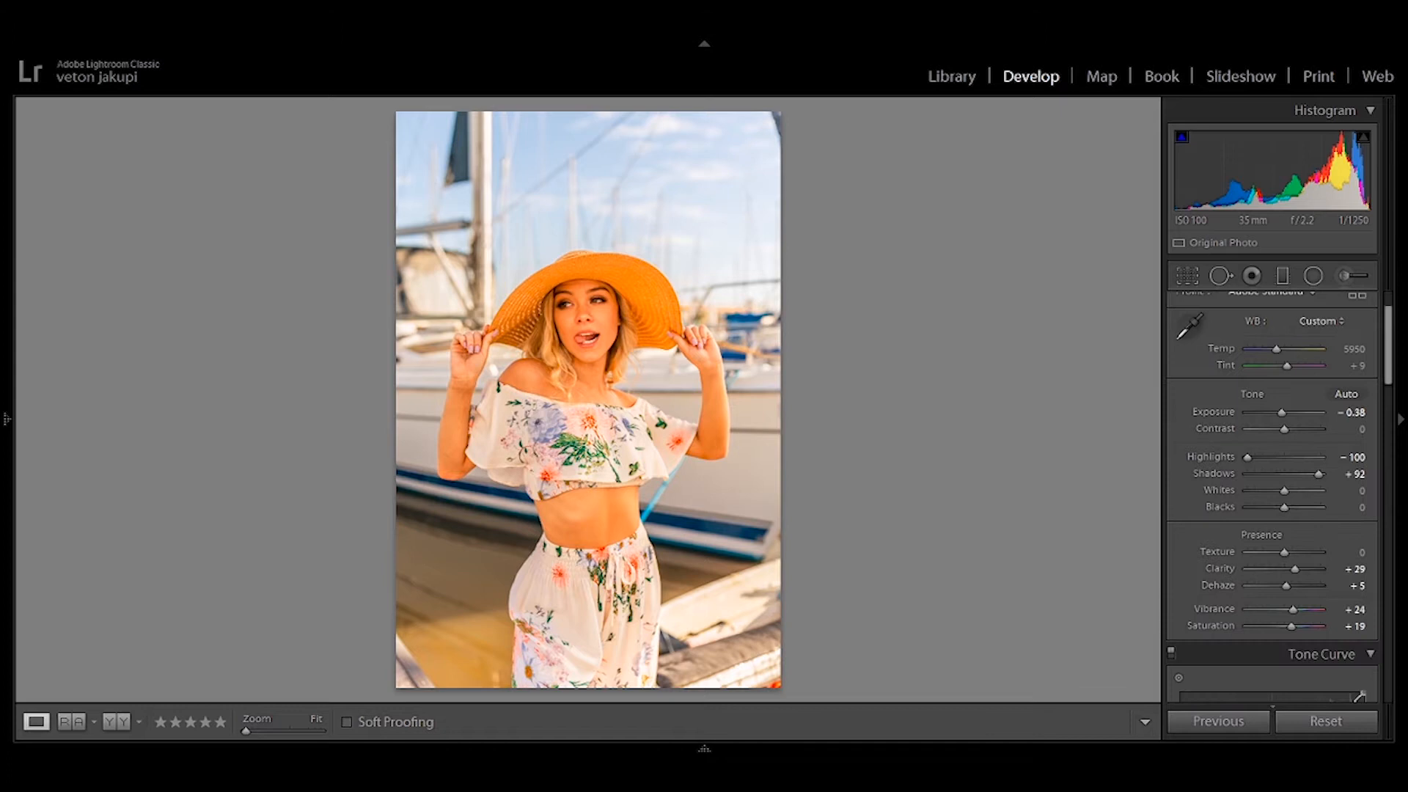
click(1282, 276)
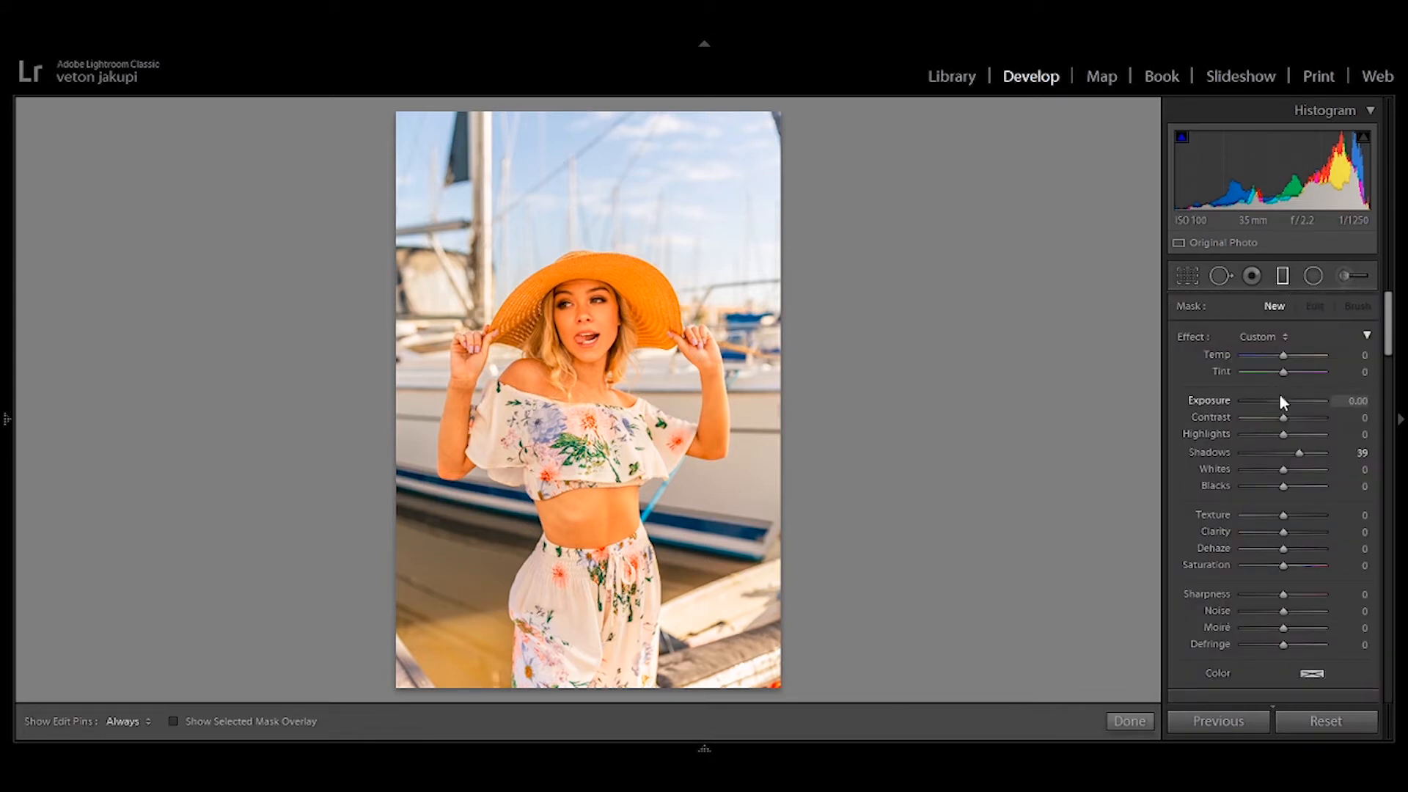
click(1280, 277)
click(1280, 278)
drag(560, 284, 712, 224)
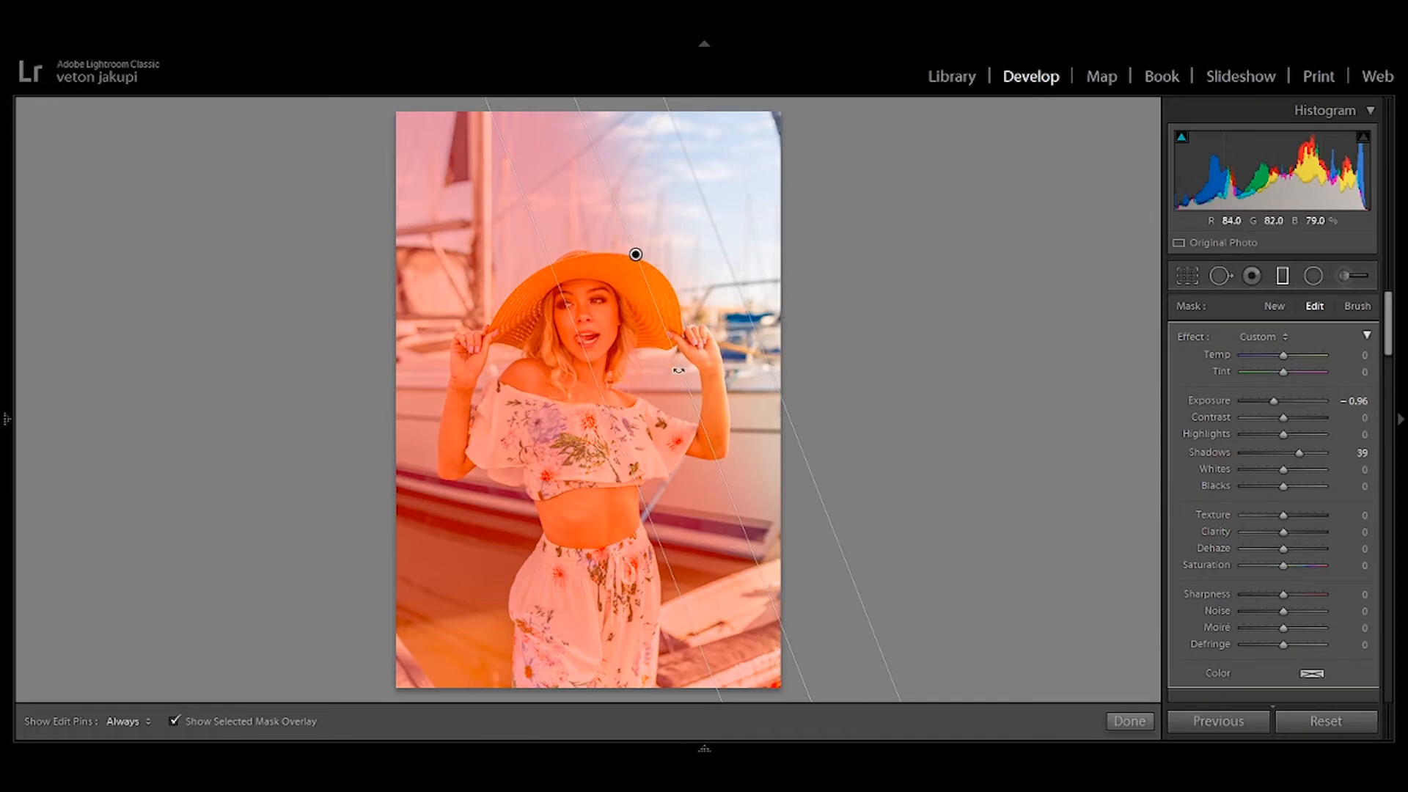
drag(650, 289, 763, 205)
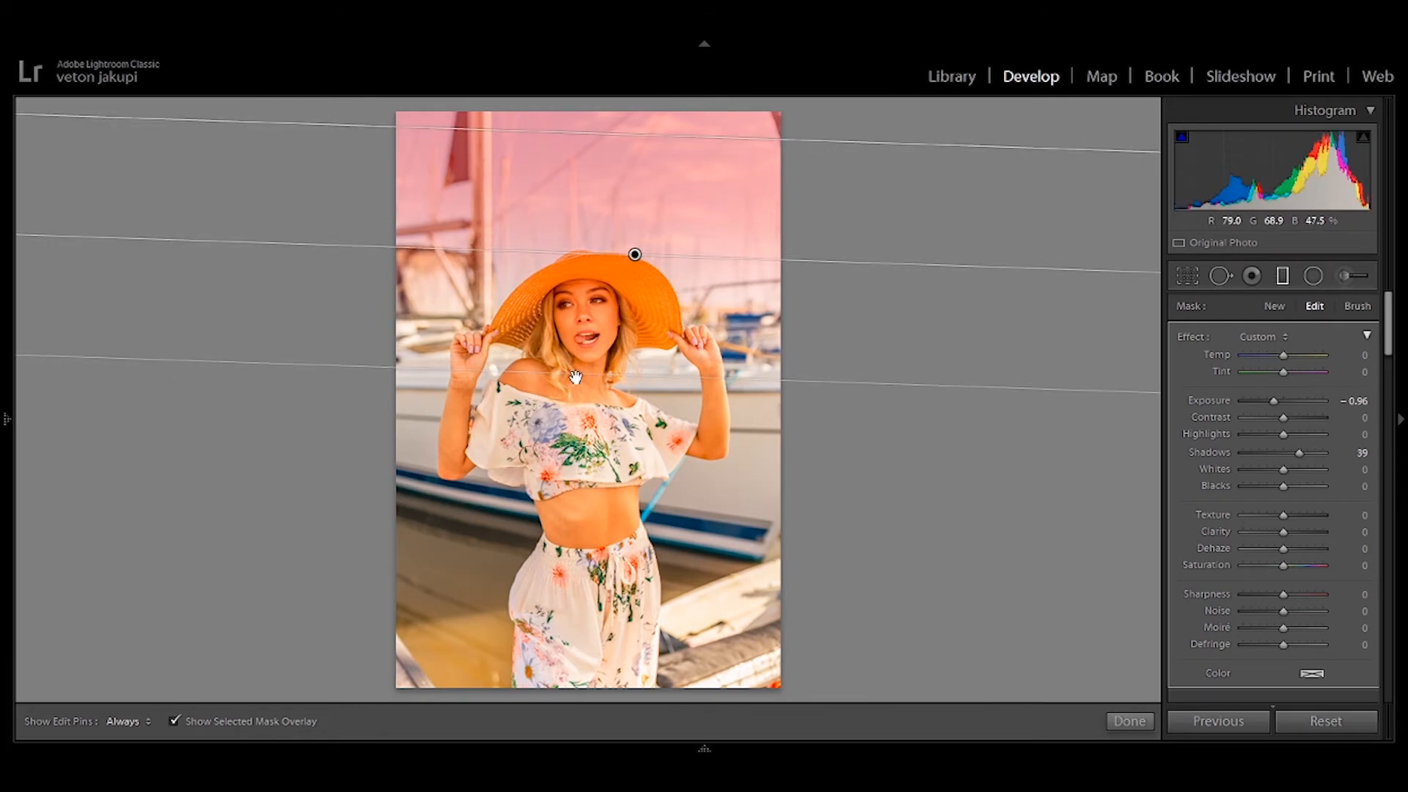
Step: Reposition and narrow the graduated filter above the hat, and tilt it down toward the photo's right side
mouse_move(635, 255)
mouse_down()
mouse_move(635, 282)
mouse_move(633, 257)
mouse_up()
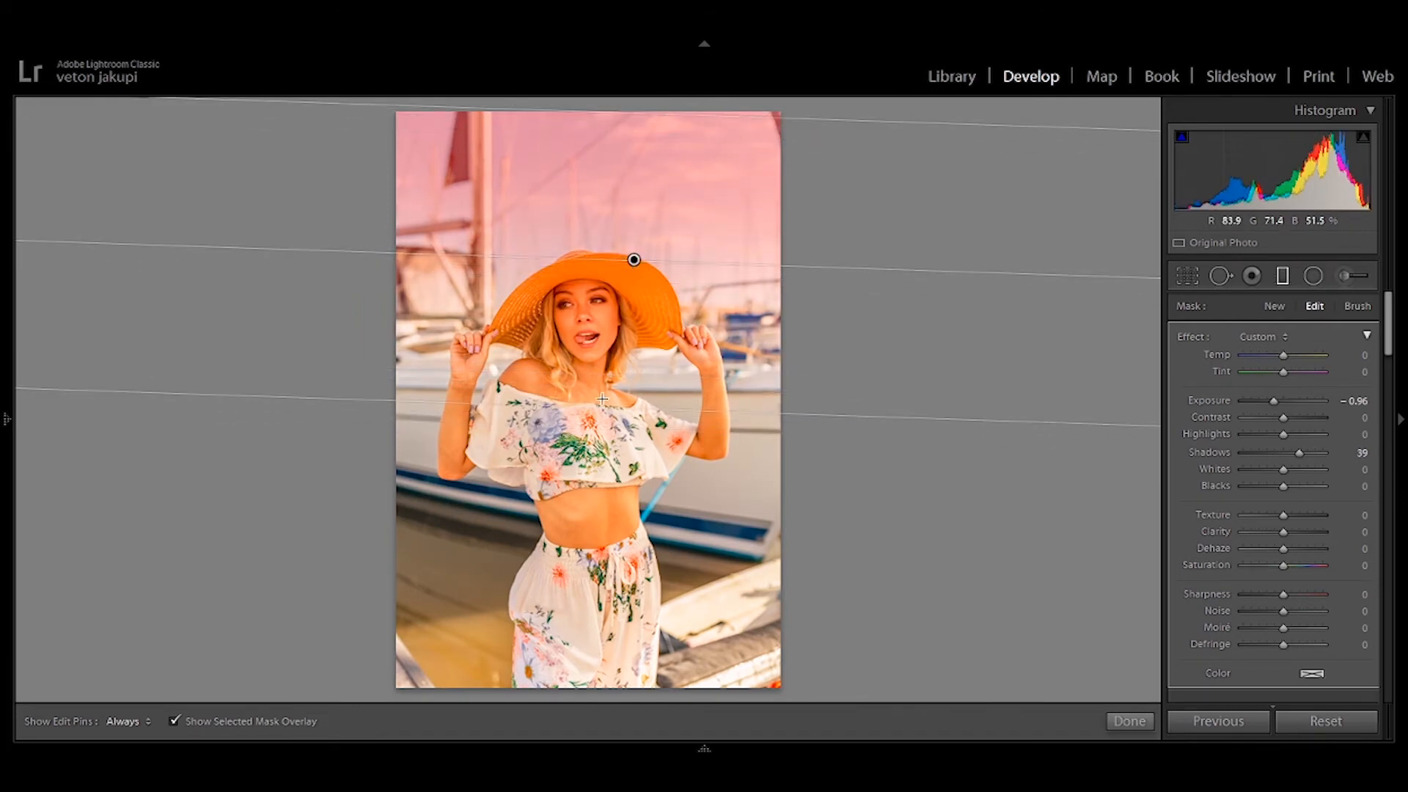
drag(601, 409, 607, 308)
drag(631, 214, 631, 242)
mouse_move(632, 148)
mouse_down()
mouse_move(636, 137)
mouse_move(640, 170)
mouse_up()
drag(736, 261, 753, 325)
Step: With the mask overlay hidden, reset the sky filter's Exposure to 0 and set Highlights to −100, Temp to −7 and Saturation to 43
double_click(1260, 405)
click(194, 726)
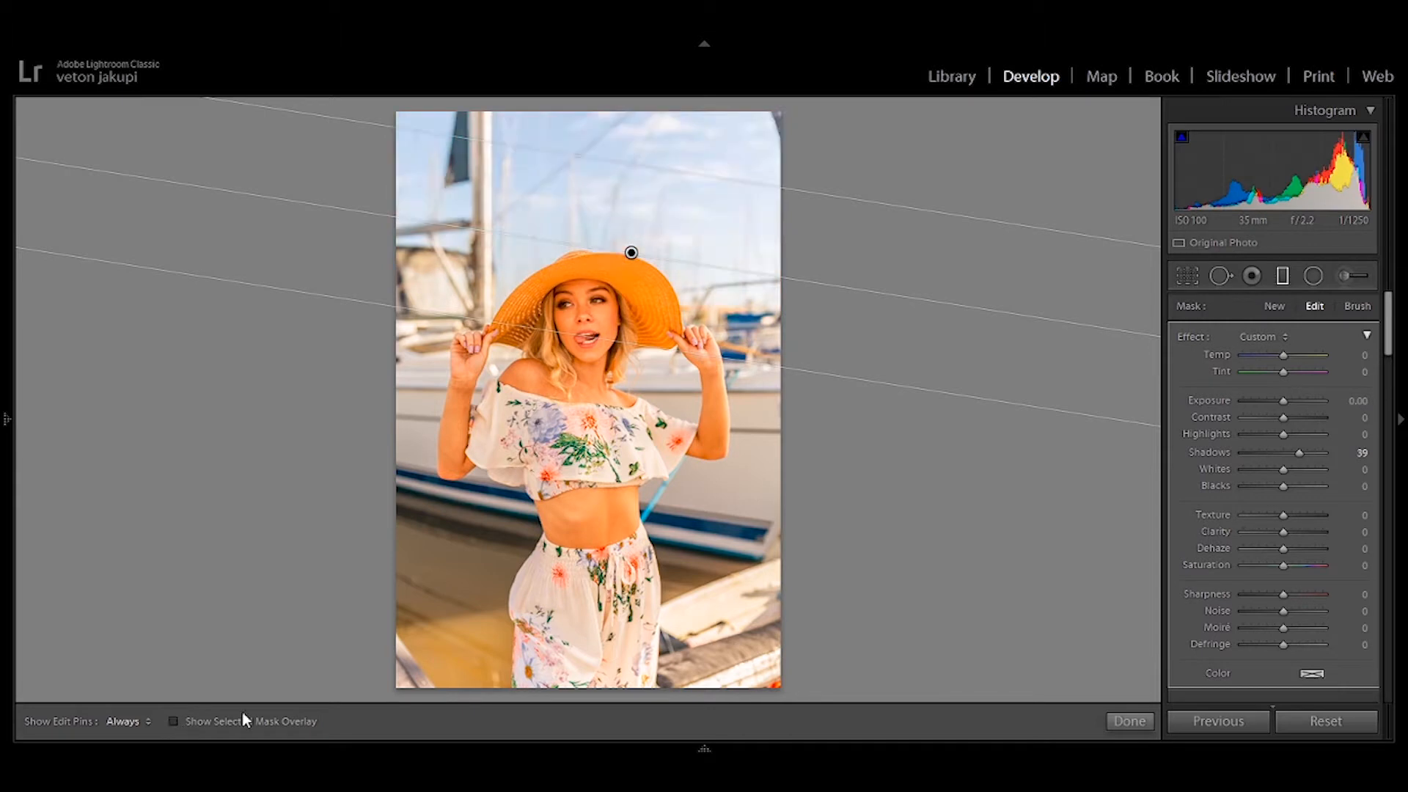
drag(1278, 431, 1195, 437)
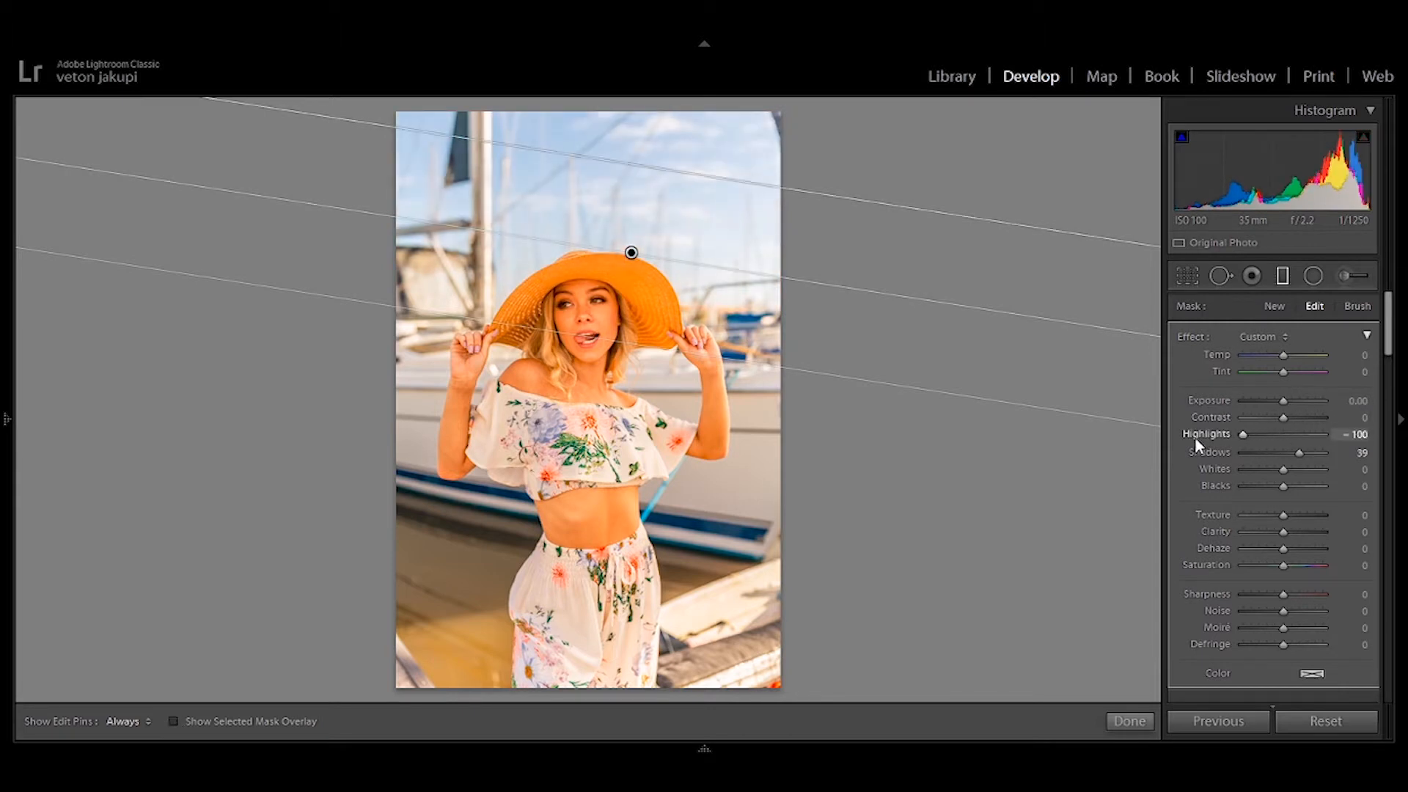
mouse_move(1283, 356)
mouse_down()
mouse_move(1269, 355)
mouse_move(1304, 356)
mouse_move(1278, 355)
mouse_up()
drag(1291, 564, 1298, 560)
drag(1280, 356, 1282, 355)
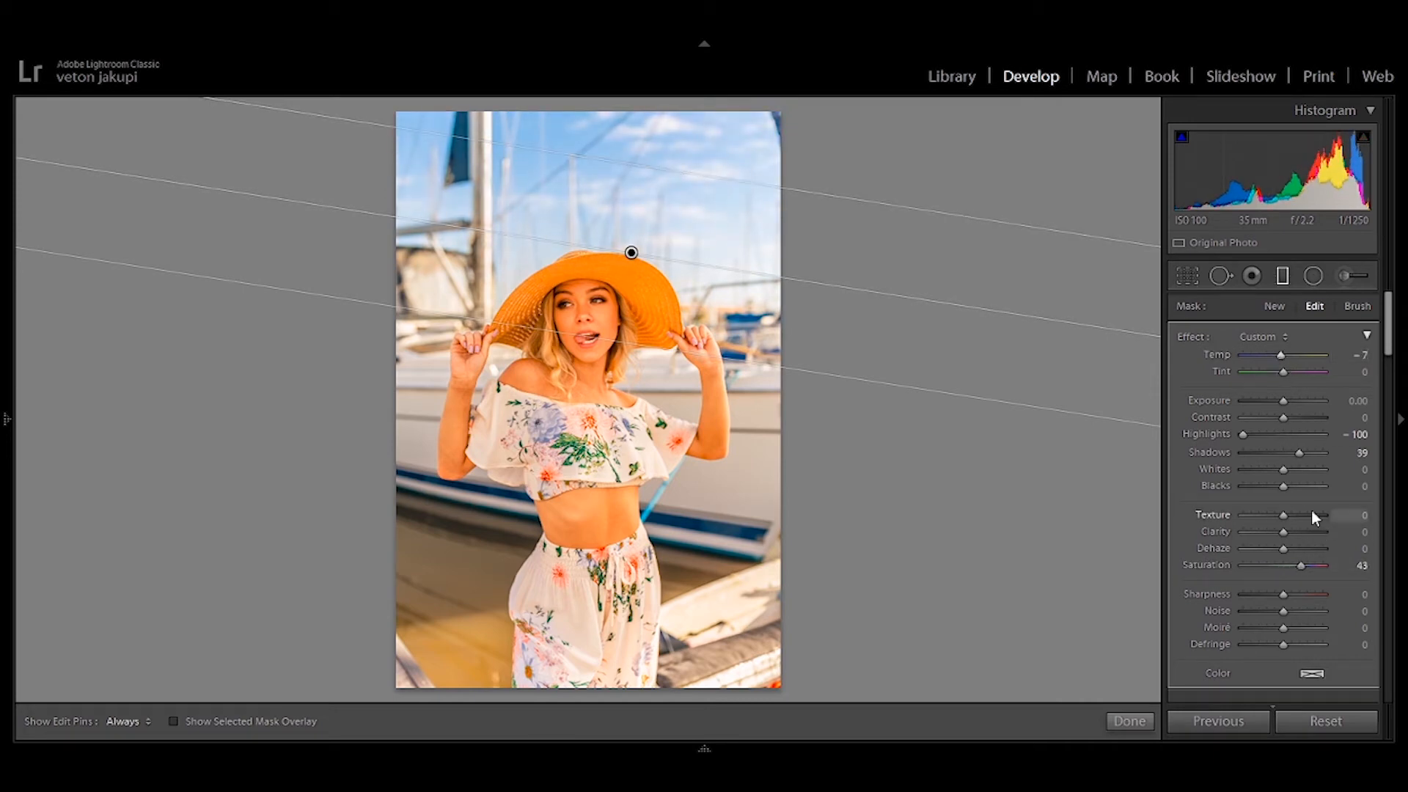
Step: Set the sky filter's Whites to 9 and Clarity to 20, keeping Blacks and Dehaze at 0
mouse_move(1289, 467)
mouse_down()
mouse_move(1278, 487)
mouse_move(1302, 490)
mouse_up()
double_click(1300, 487)
drag(1283, 548, 1292, 536)
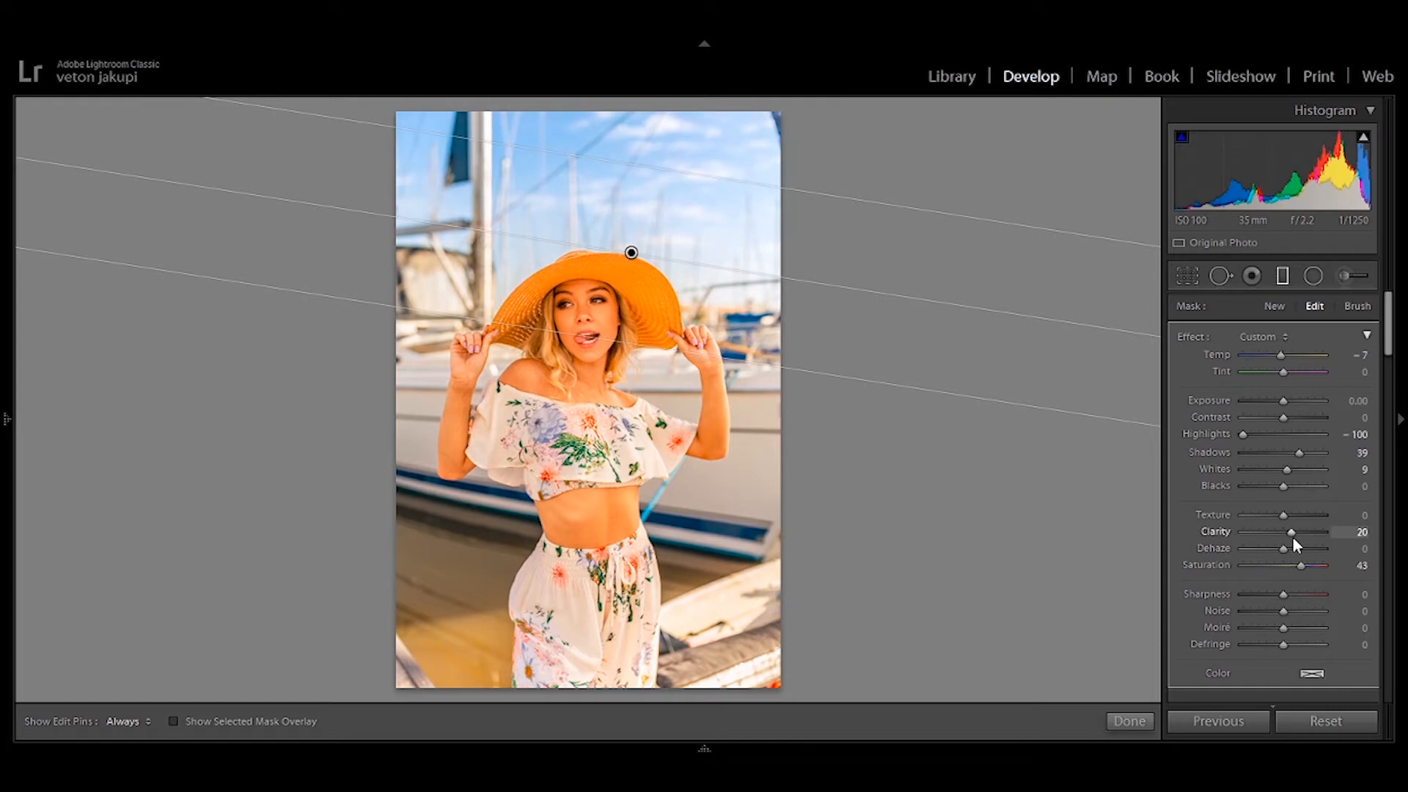
Step: Tint the graduated filter light blue, shift it higher into the sky and finish editing it
drag(1312, 673, 1118, 660)
drag(1130, 652, 980, 591)
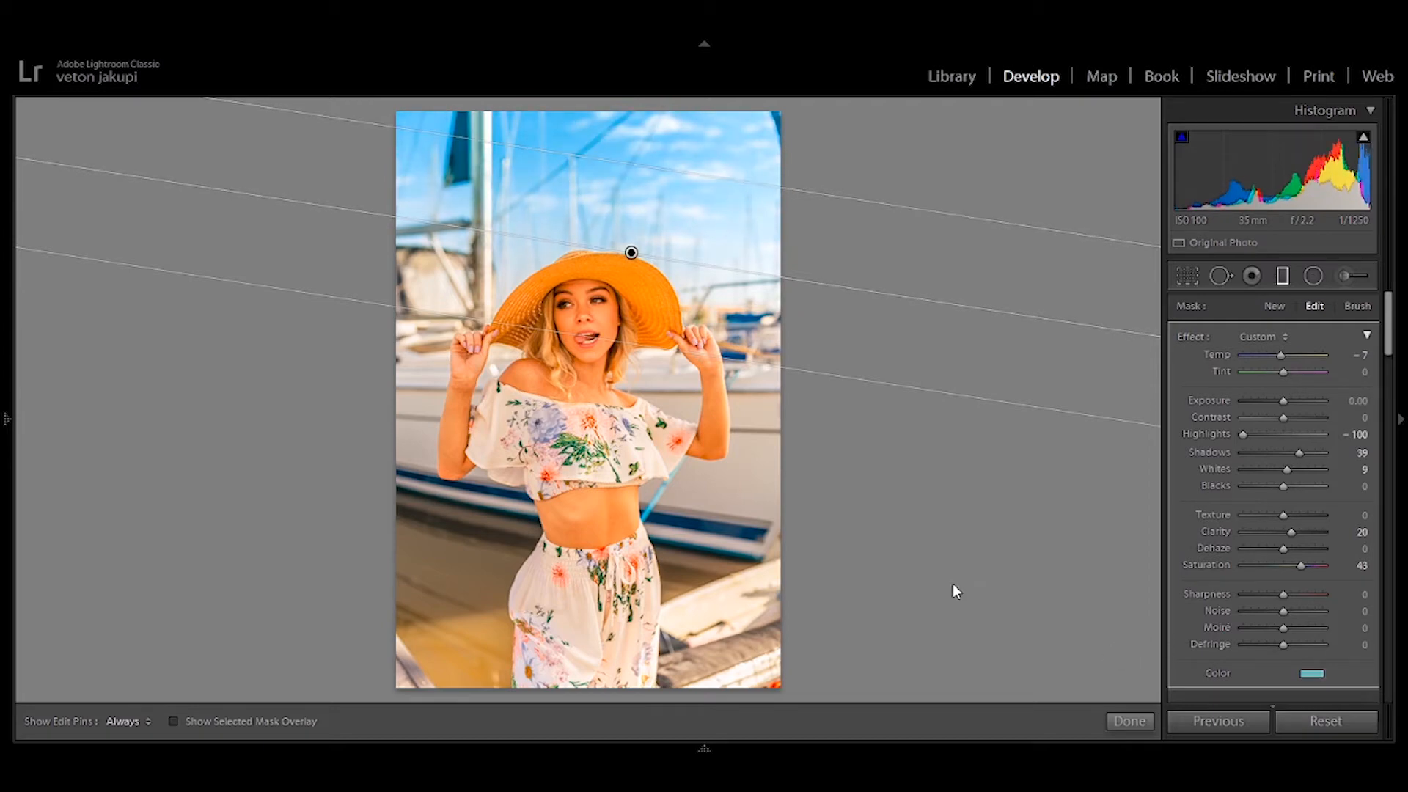
scroll(1307, 480, down, 3)
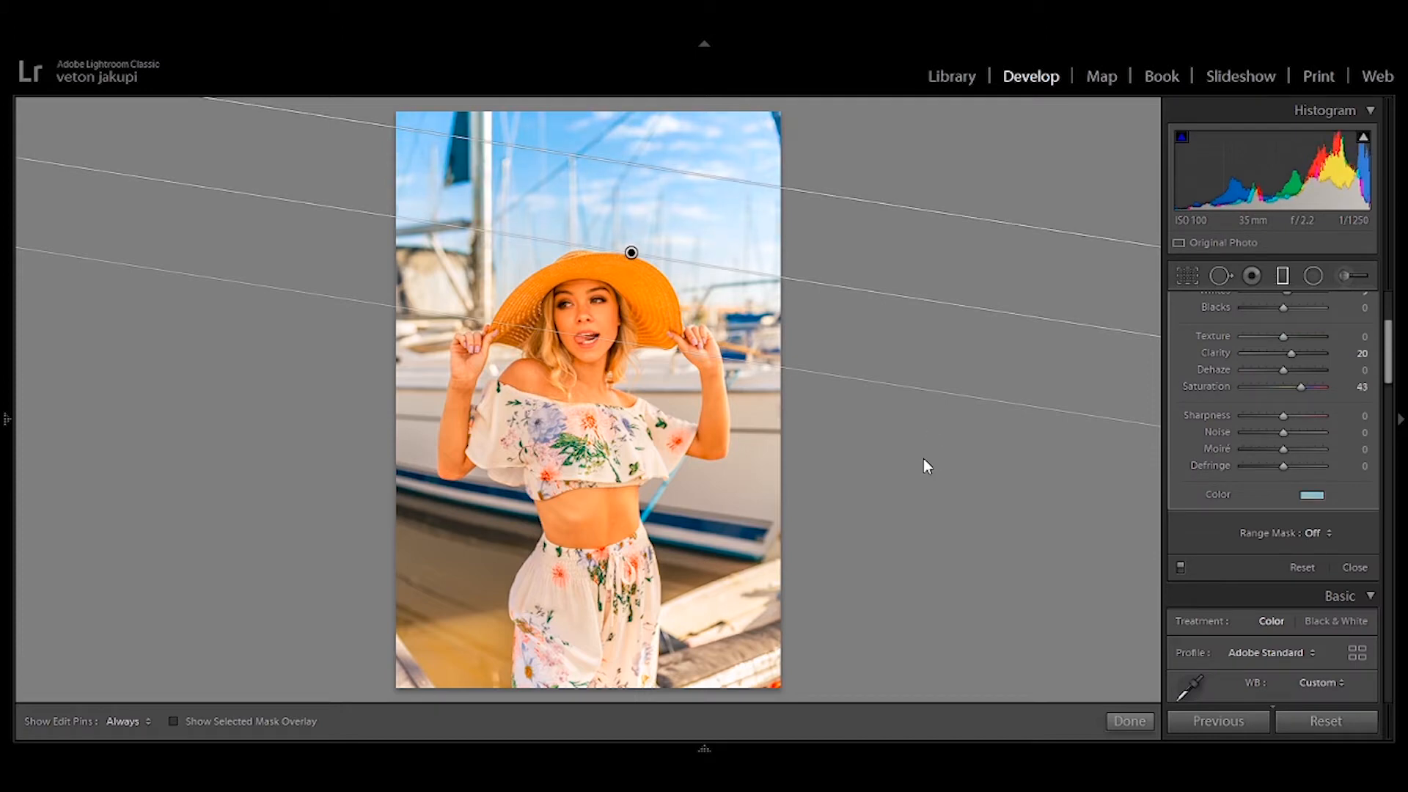
drag(630, 253, 652, 191)
click(1282, 274)
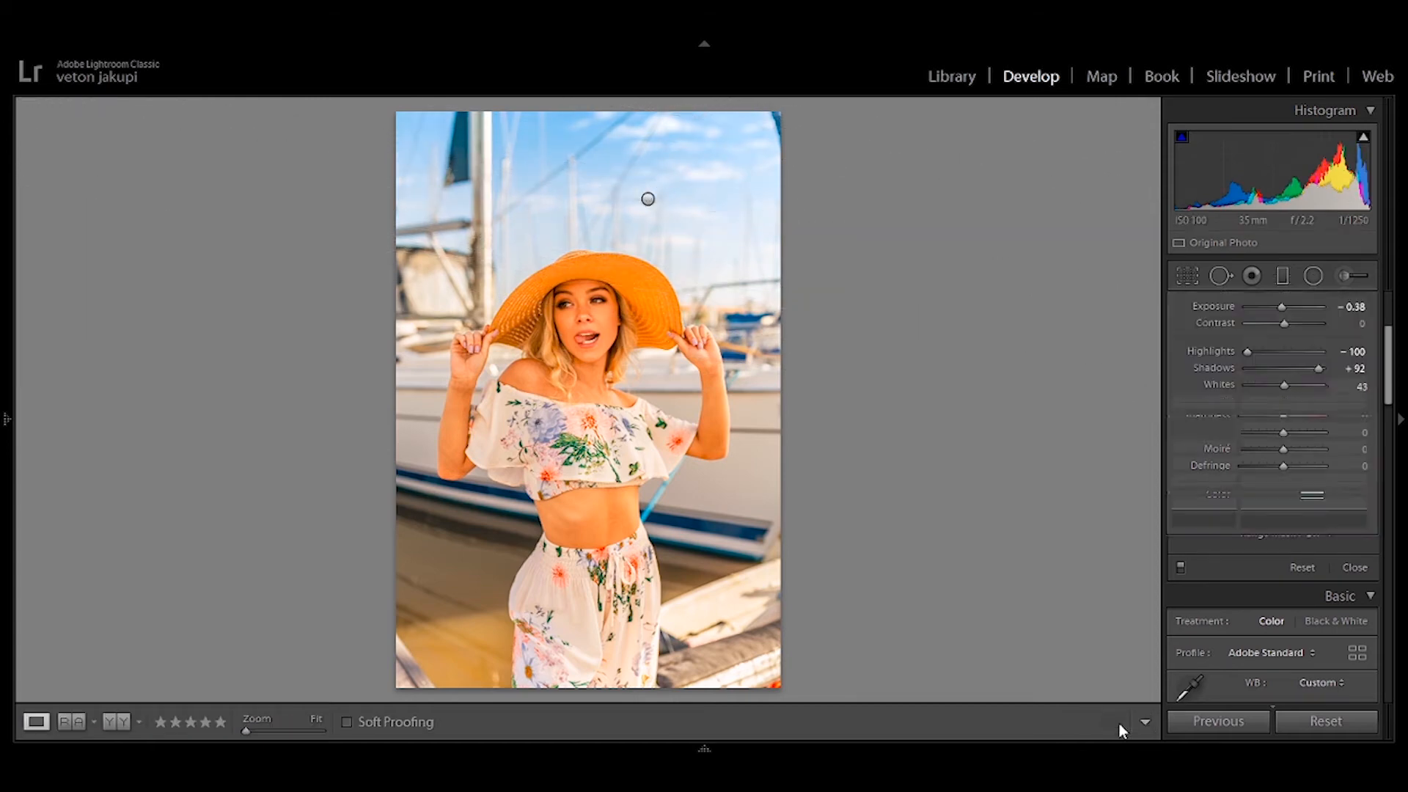
Step: Set up a new adjustment brush at size 11.8 with Saturation 80 and the selected mask overlay shown
click(1343, 277)
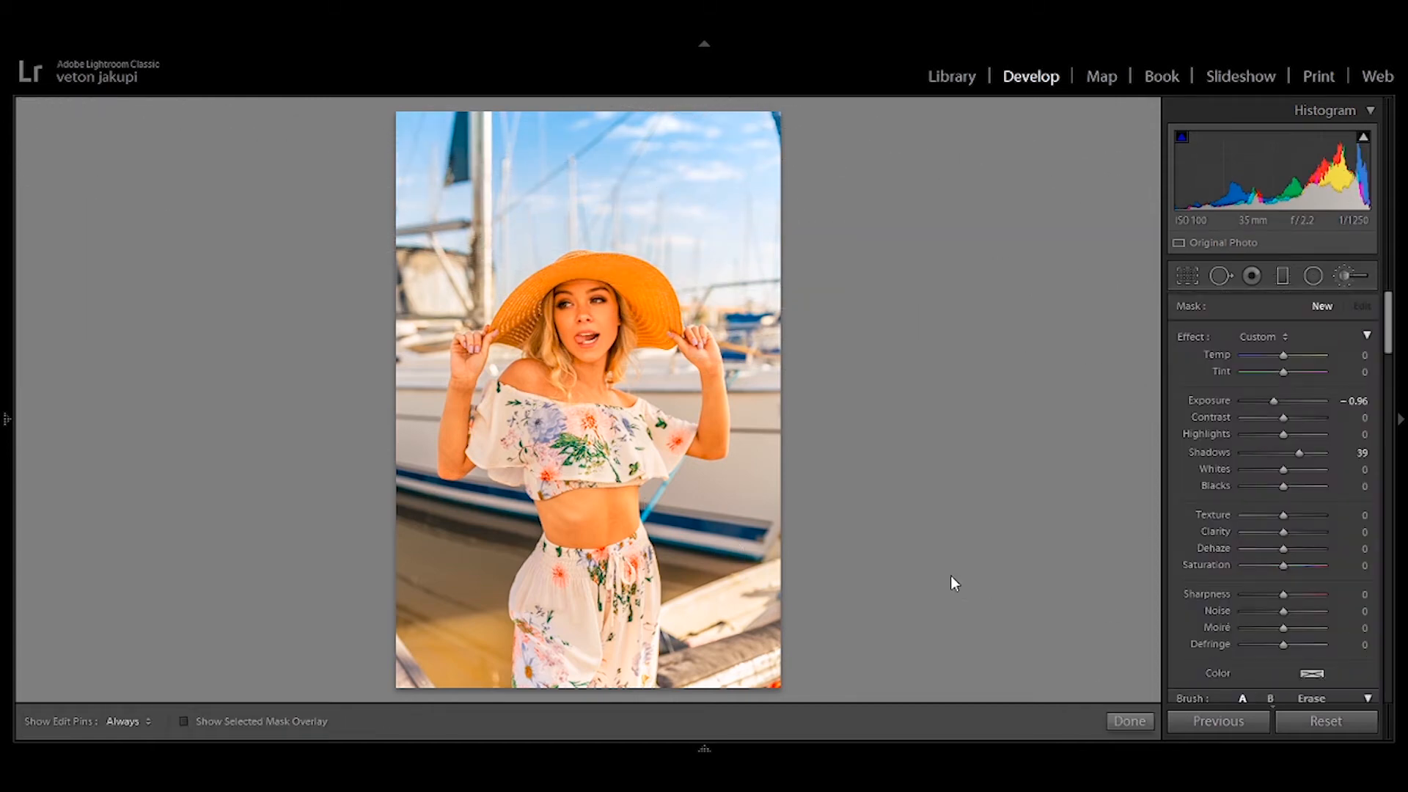
key(z)
key(ctrl+minus)
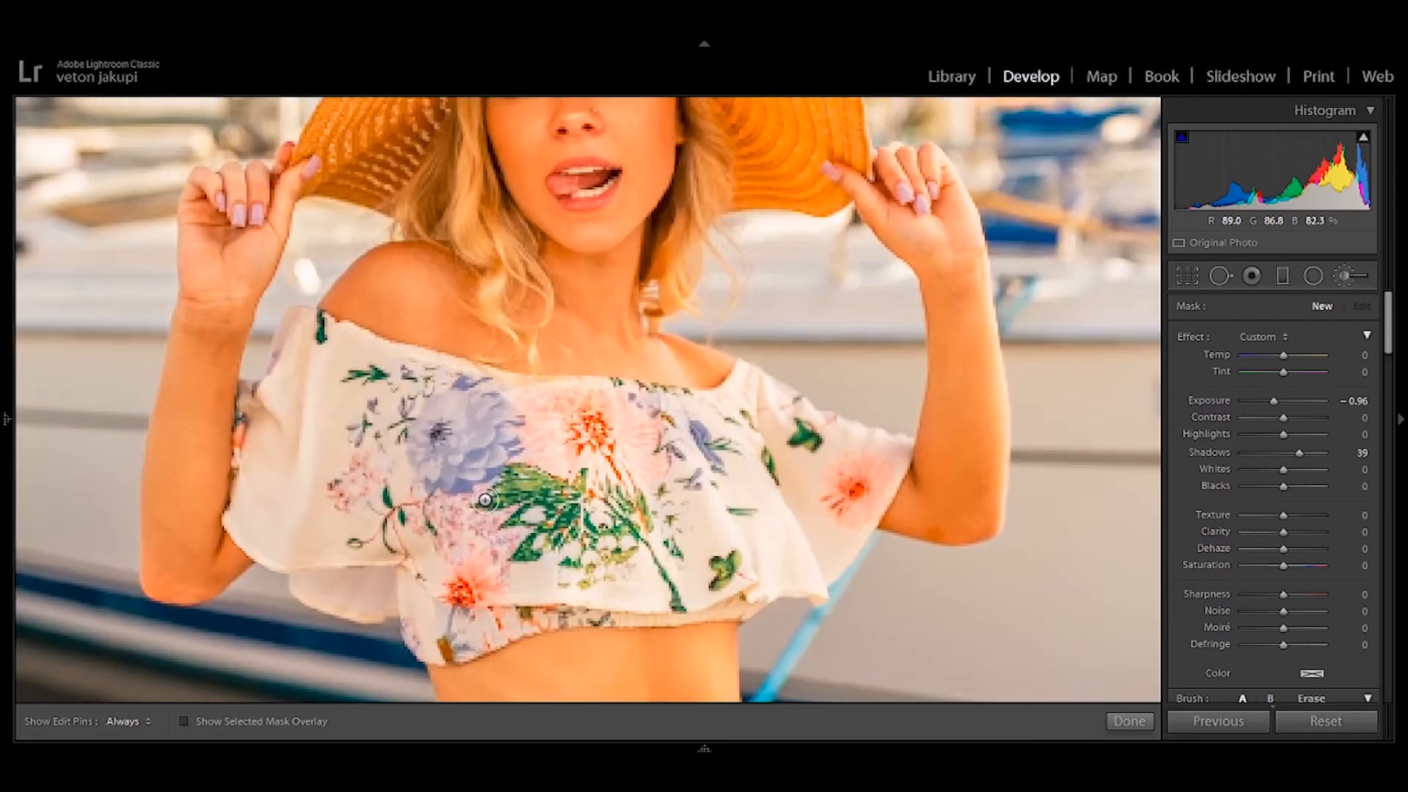
scroll(1276, 476, down, 5)
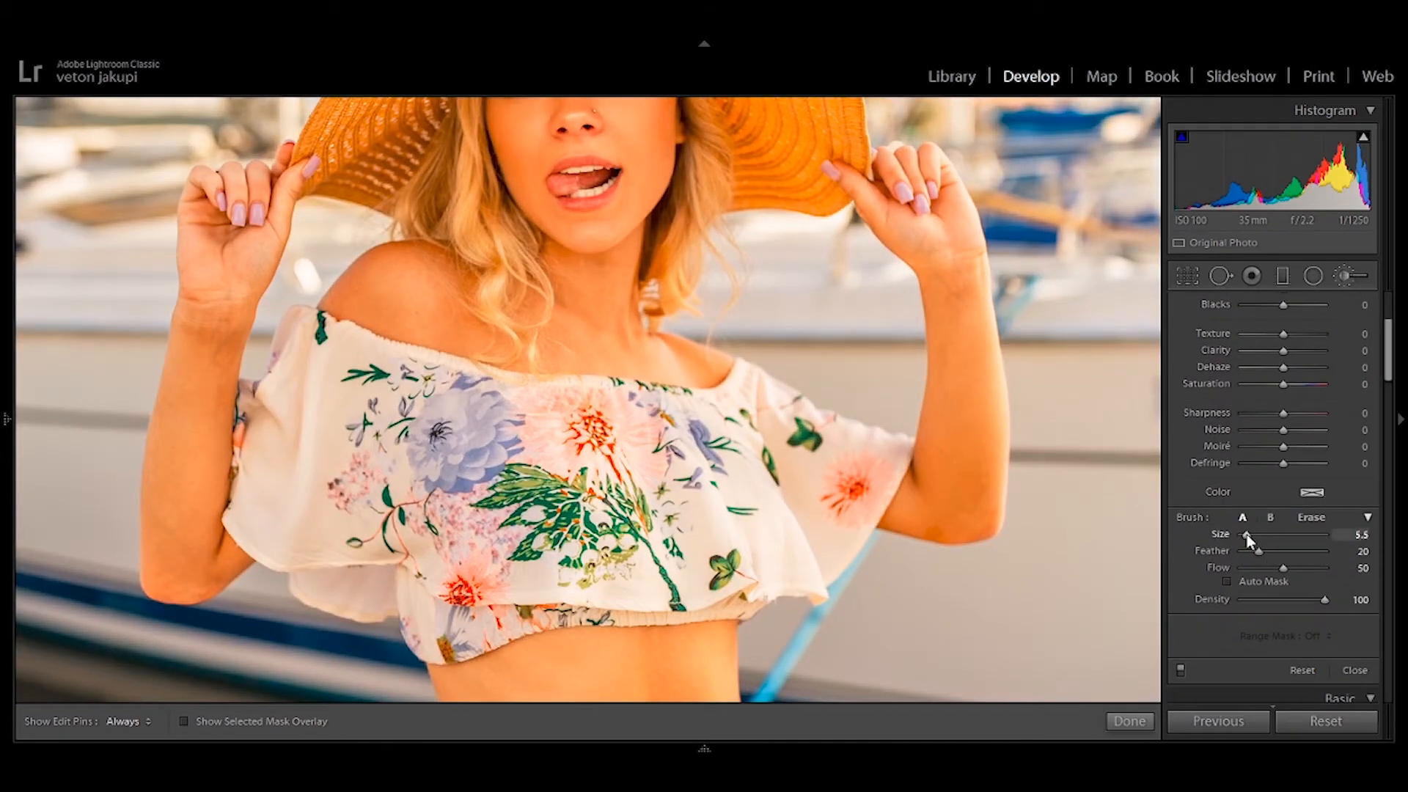
click(184, 721)
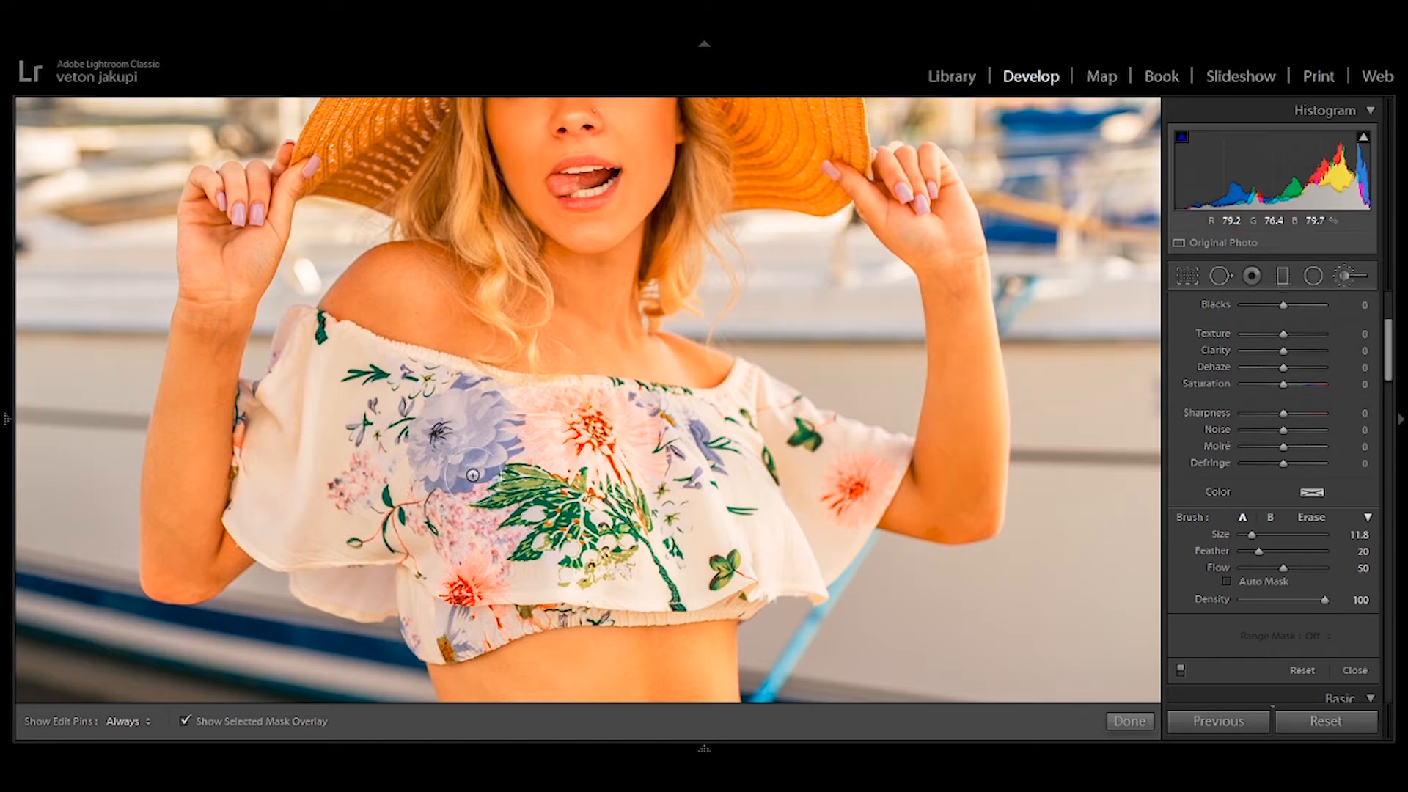
drag(1283, 383, 1316, 383)
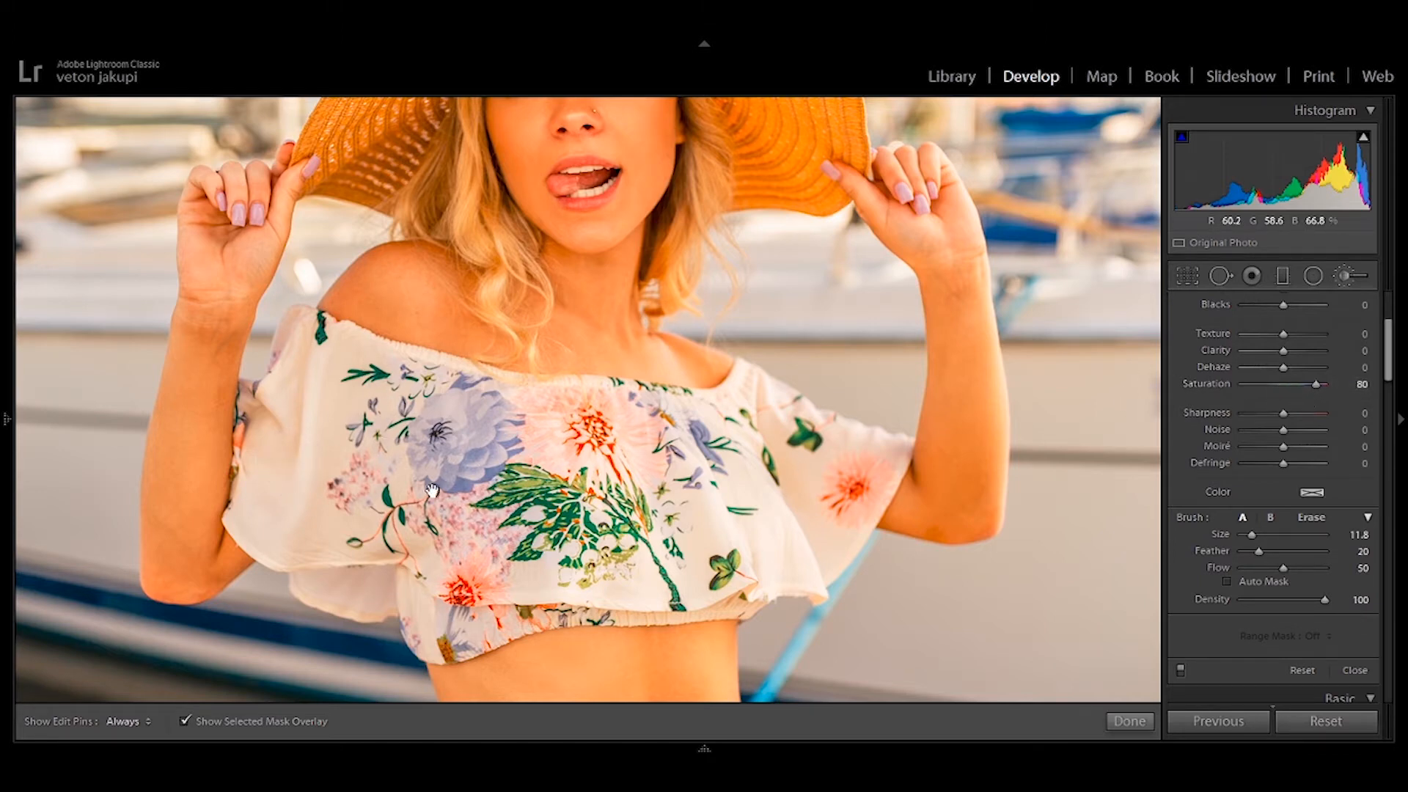
Step: Paint the brush mask over the blouse's sleeve and side on the photo's left, reducing the brush size to 6.5 near the edges
key(h)
mouse_move(457, 499)
mouse_down()
mouse_move(405, 484)
mouse_move(326, 393)
mouse_move(311, 338)
mouse_move(259, 459)
mouse_move(272, 490)
mouse_move(382, 440)
mouse_move(26, 452)
mouse_up()
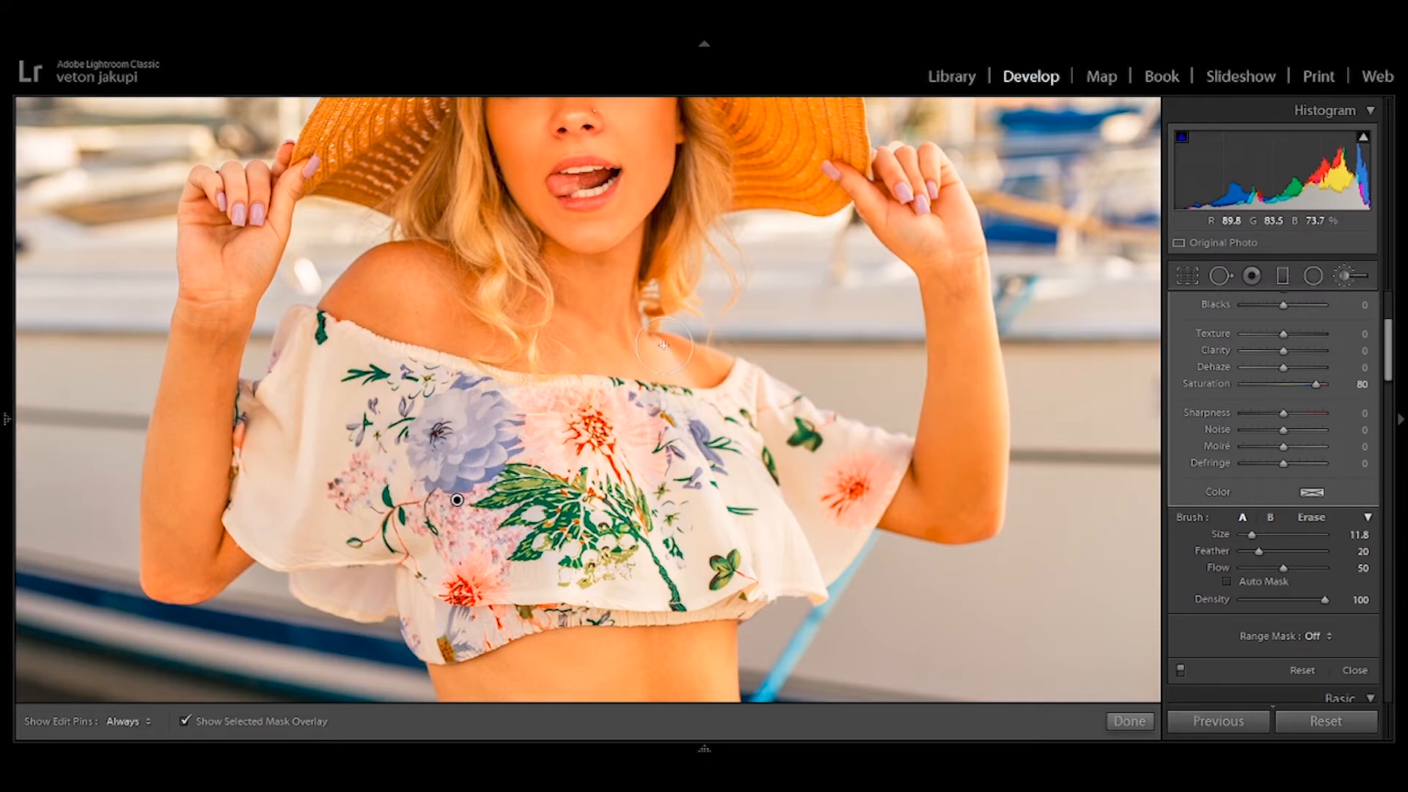
key(h)
mouse_move(400, 480)
mouse_down()
mouse_move(332, 408)
mouse_move(302, 346)
mouse_move(270, 476)
mouse_move(259, 473)
mouse_move(329, 527)
mouse_move(323, 426)
mouse_move(305, 449)
mouse_move(307, 505)
mouse_move(266, 514)
mouse_move(370, 526)
mouse_move(377, 451)
mouse_move(345, 363)
mouse_up()
key(h)
mouse_move(1251, 534)
mouse_down()
mouse_move(1234, 536)
mouse_move(1246, 535)
mouse_up()
key(h)
mouse_move(338, 339)
mouse_down()
mouse_move(253, 459)
mouse_move(235, 525)
mouse_move(323, 565)
mouse_move(276, 558)
mouse_up()
key(h)
key(h)
Step: Brush the mask along the blouse's neckline toward the sleeve on the photo's right, and undo the last three actions
mouse_move(330, 326)
mouse_down()
mouse_move(485, 391)
mouse_move(344, 377)
mouse_move(456, 414)
mouse_move(496, 463)
mouse_move(475, 402)
mouse_move(409, 357)
mouse_move(538, 389)
mouse_move(717, 393)
mouse_move(752, 378)
mouse_move(663, 402)
mouse_move(533, 391)
mouse_move(789, 400)
mouse_move(744, 387)
mouse_move(818, 467)
mouse_move(843, 441)
mouse_move(765, 382)
mouse_move(894, 450)
mouse_move(865, 436)
mouse_move(880, 458)
mouse_move(823, 543)
mouse_move(851, 540)
mouse_move(887, 488)
mouse_up()
key(h)
key(h)
key(ctrl+z)
key(ctrl+z)
key(ctrl+z)
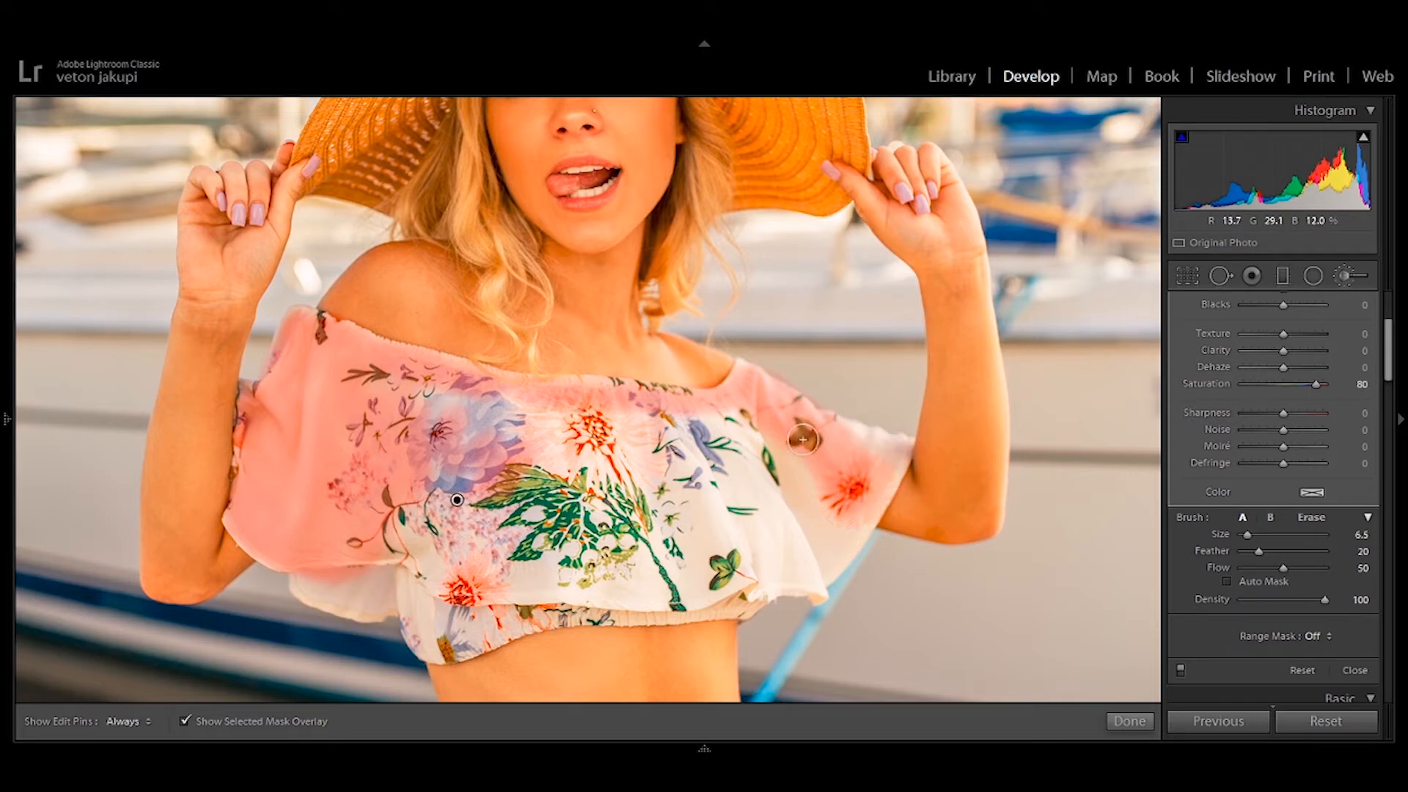
Step: Extend the mask over the sleeve on the photo's right and along the blouse's lower hem
mouse_move(760, 380)
mouse_down()
mouse_move(892, 447)
mouse_move(826, 564)
mouse_move(805, 547)
mouse_move(809, 575)
mouse_move(780, 569)
mouse_move(678, 604)
mouse_move(735, 605)
mouse_move(696, 614)
mouse_move(706, 590)
mouse_move(699, 604)
mouse_move(469, 639)
mouse_move(528, 620)
mouse_move(736, 605)
mouse_move(795, 577)
mouse_move(781, 564)
mouse_move(842, 543)
mouse_move(887, 445)
mouse_up()
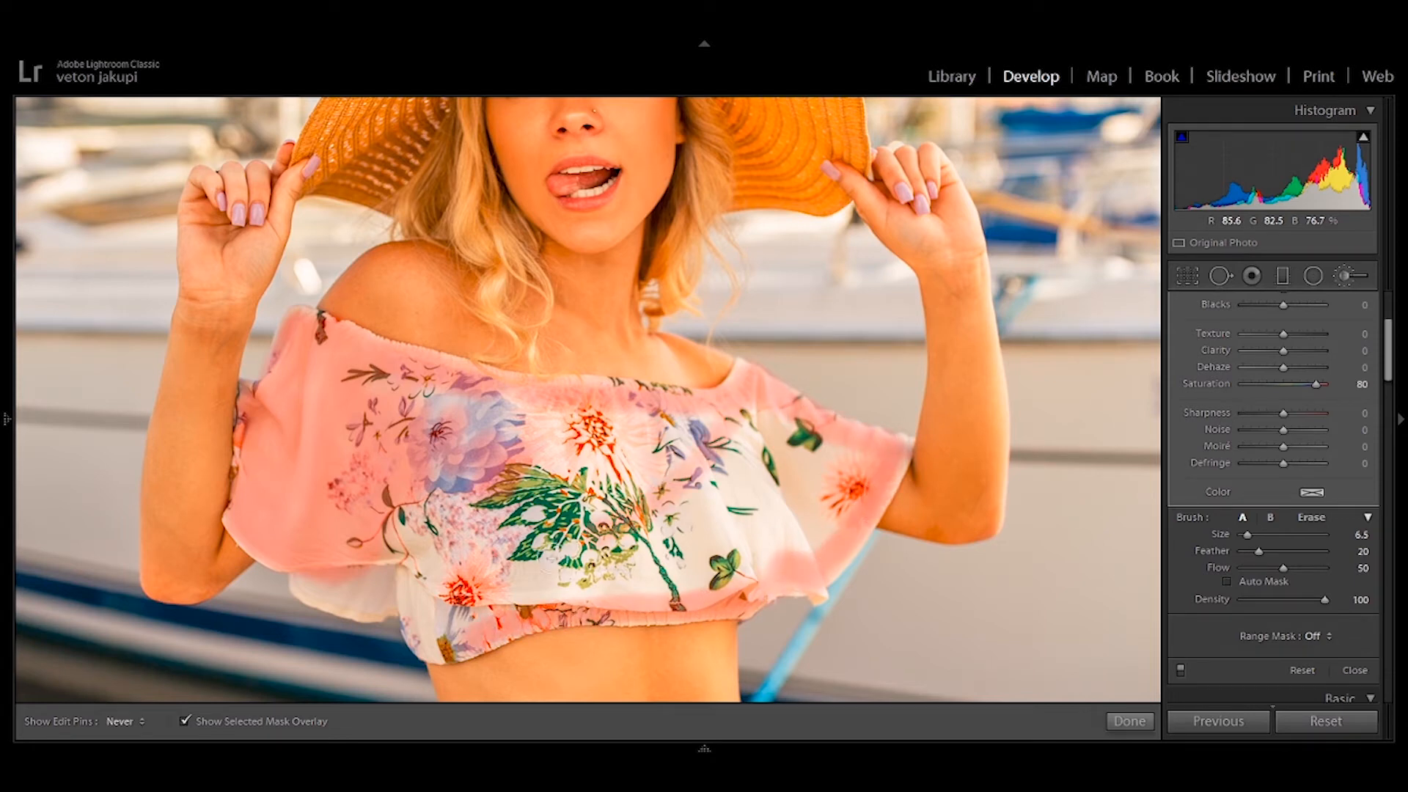
mouse_move(436, 644)
mouse_down()
mouse_move(399, 598)
mouse_move(306, 583)
mouse_up()
mouse_move(412, 602)
mouse_down()
mouse_move(450, 645)
mouse_move(389, 595)
mouse_move(345, 583)
mouse_move(448, 649)
mouse_move(636, 606)
mouse_up()
Step: Raise the brush Flow to 100 and fill the blouse's unmasked centre, using brush sizes 22.4 and 12.9
drag(1283, 568, 1308, 570)
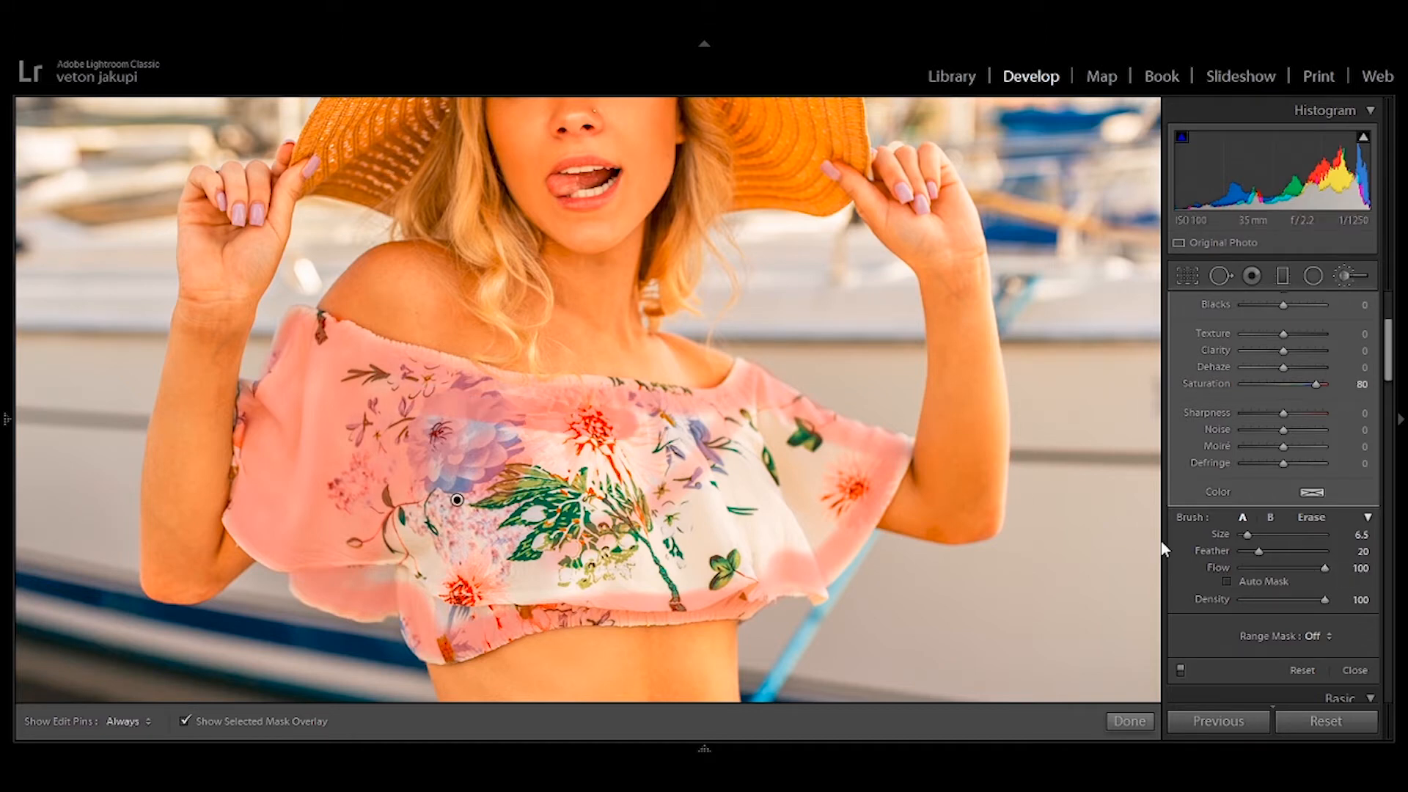
key(h)
mouse_move(682, 448)
mouse_down()
mouse_move(396, 473)
mouse_move(407, 558)
mouse_move(624, 550)
mouse_move(755, 517)
mouse_move(764, 466)
mouse_up()
key(h)
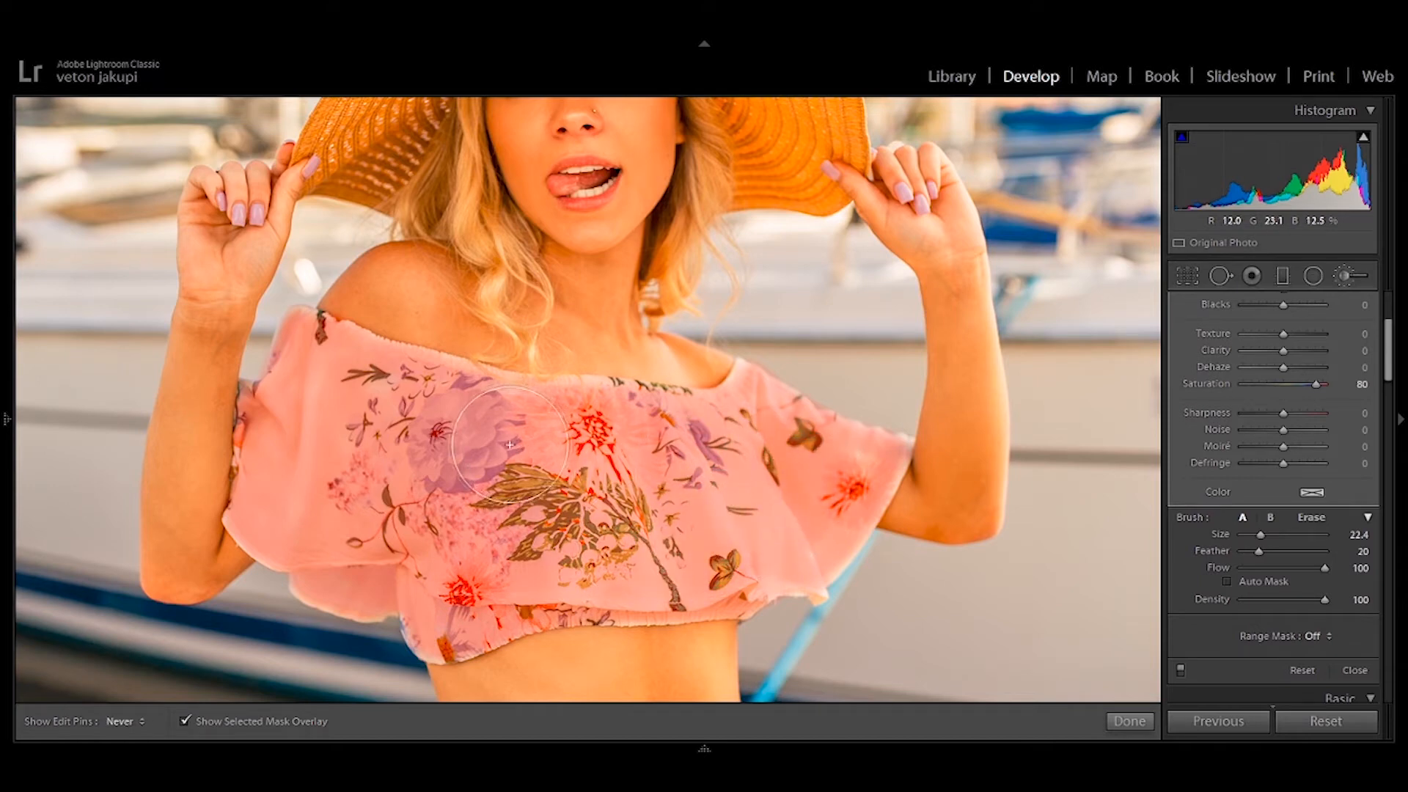
key(bracketleft)
key(bracketleft)
key(bracketleft)
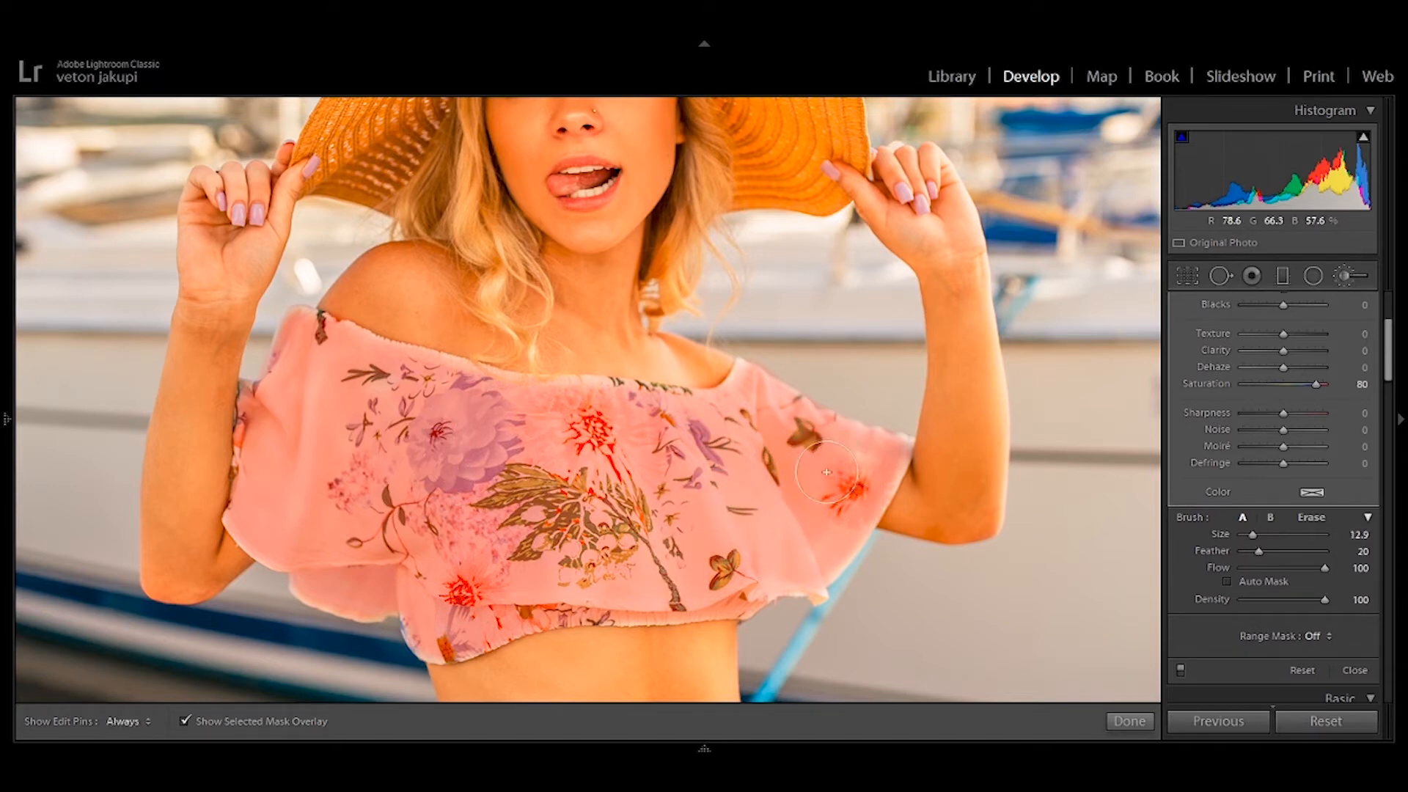
key(h)
key(h)
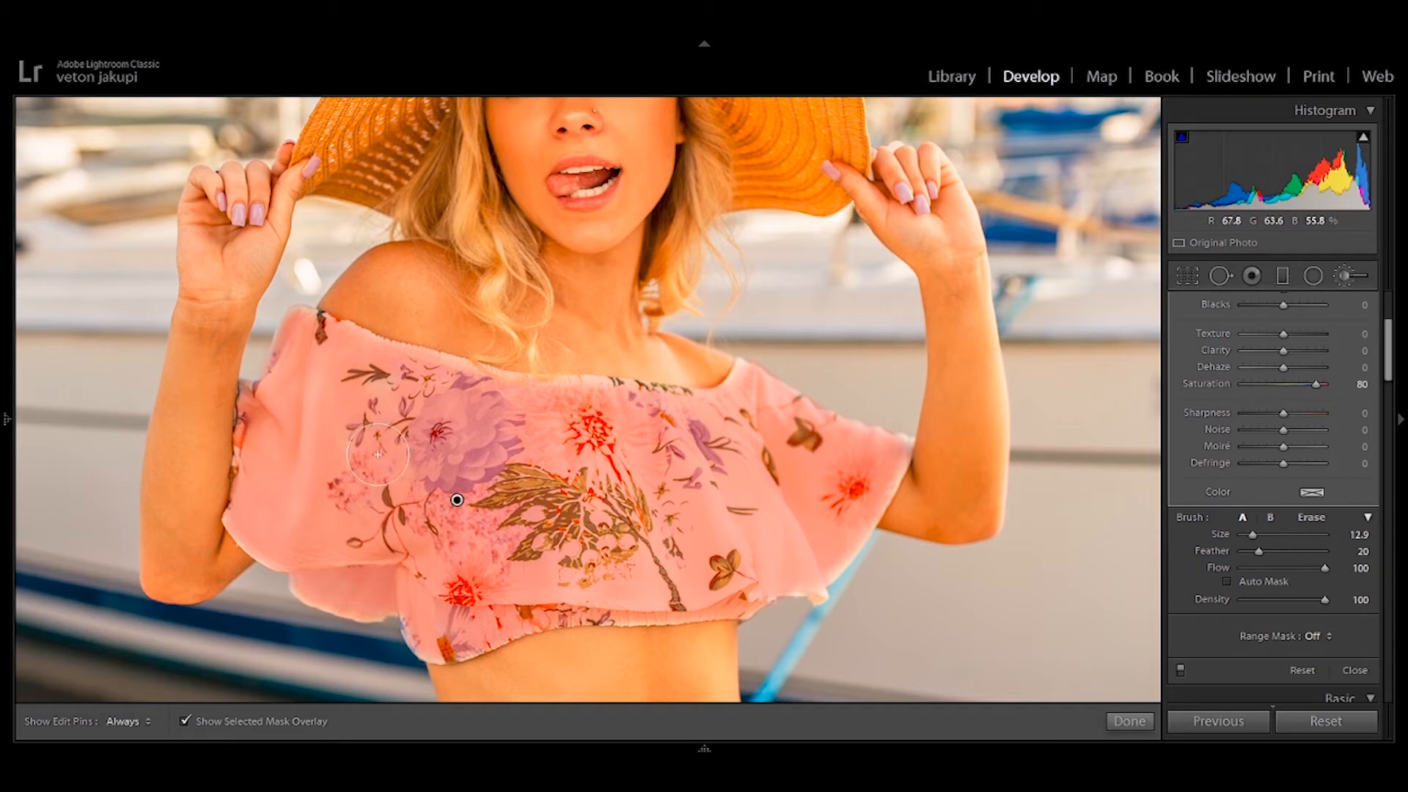
Step: Hide the mask overlay and reset the blouse brush's Saturation and Exposure to 0
click(183, 721)
key(z)
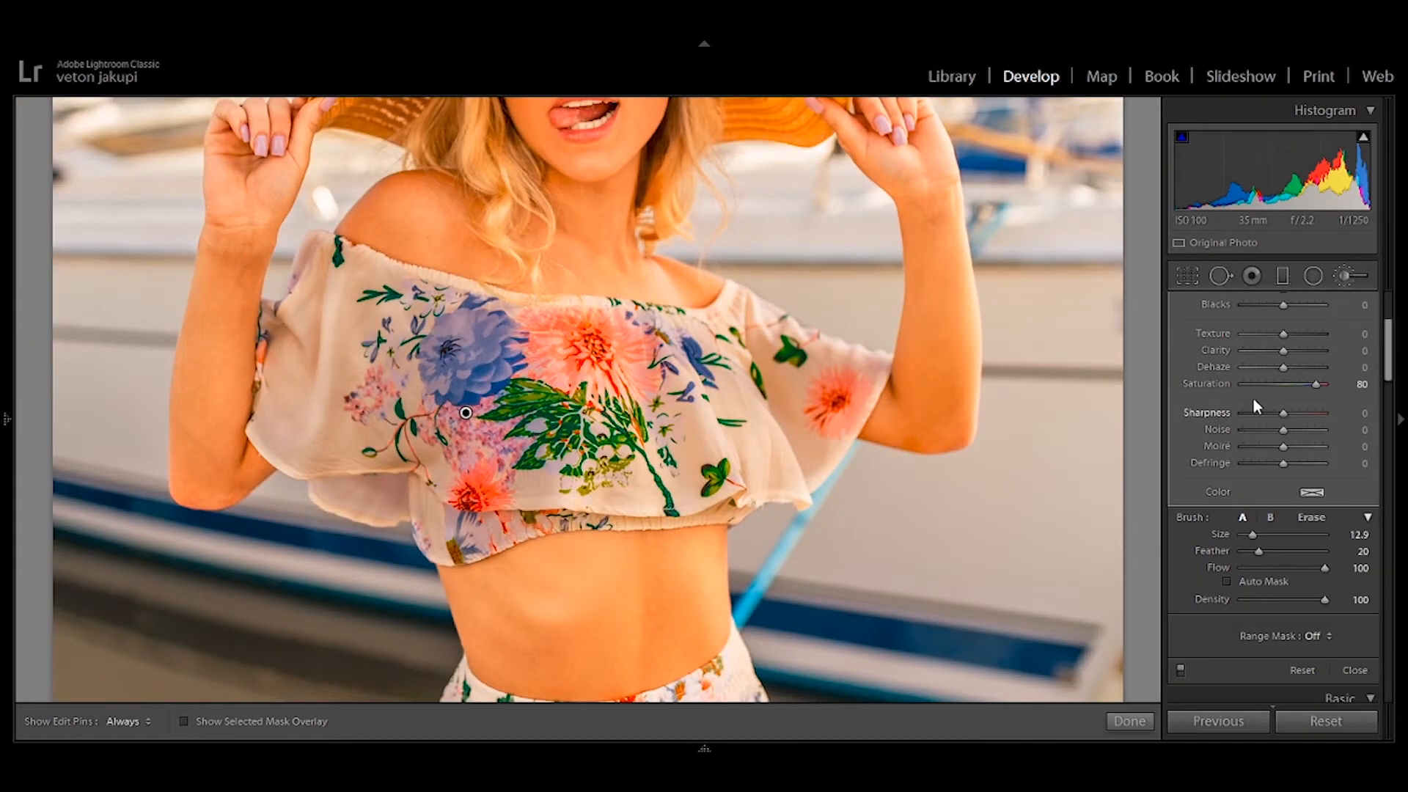
double_click(1217, 383)
key(z)
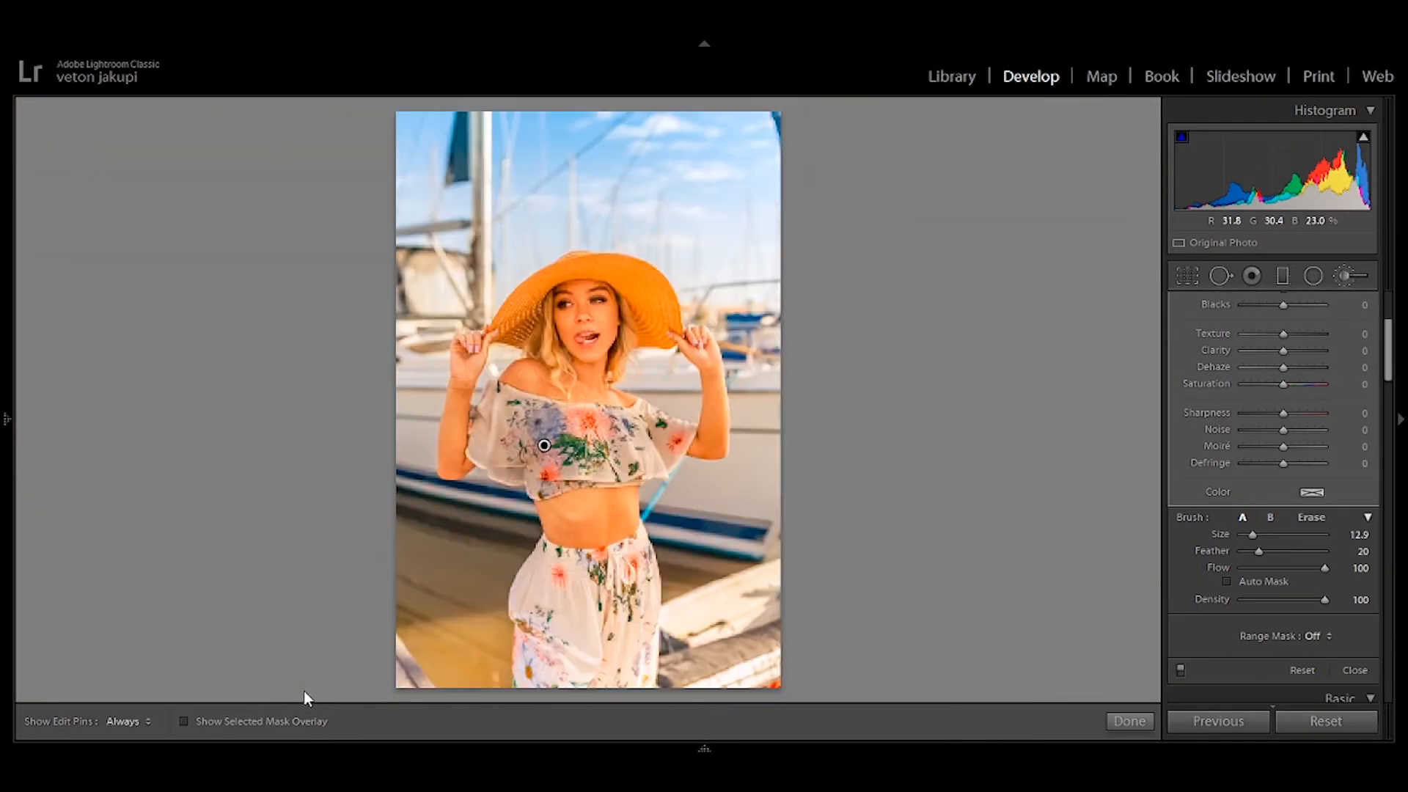
scroll(1326, 344, up, 4)
double_click(1273, 354)
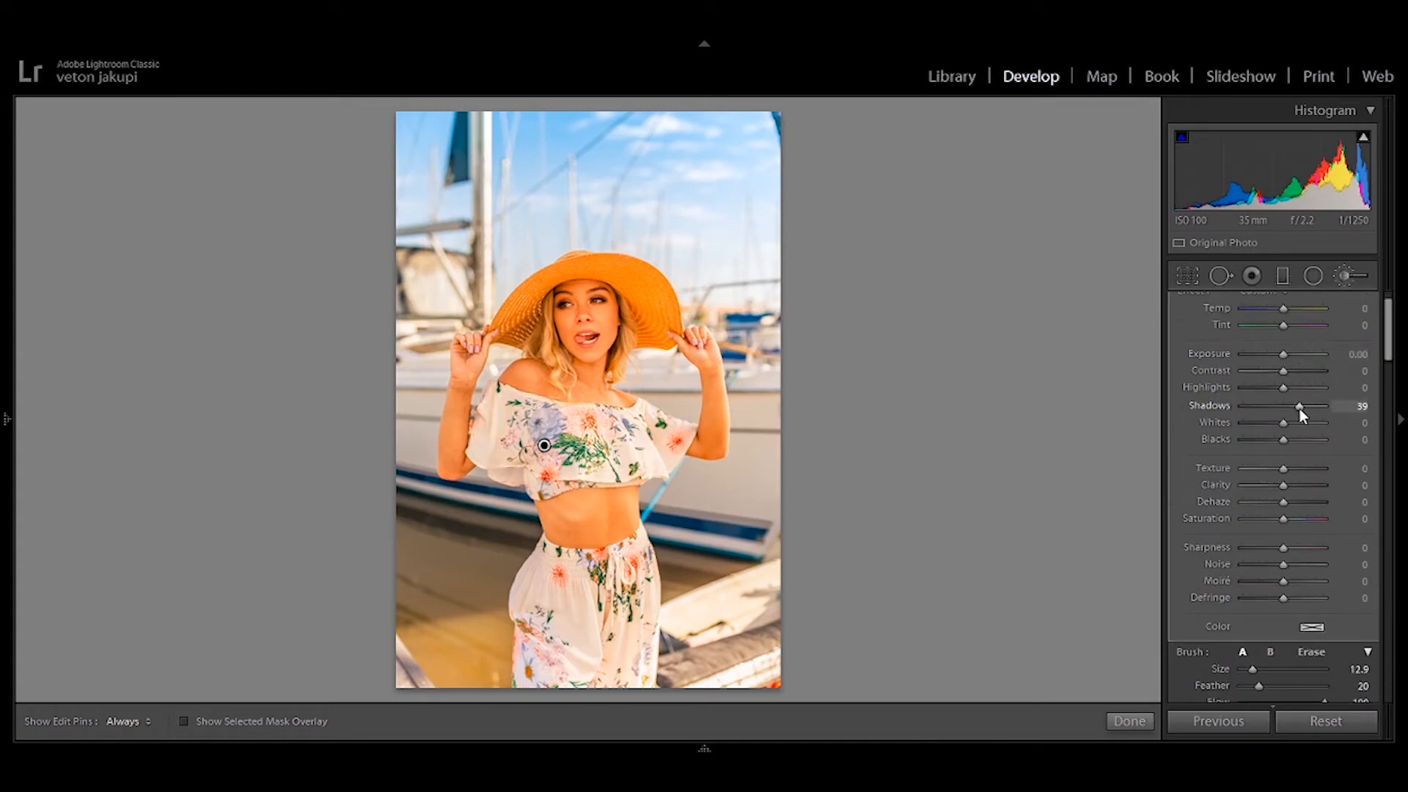
Step: Set the blouse brush's Temp to 28, Saturation to 46, Shadows to −52 and Contrast to 9
drag(1295, 410, 1298, 408)
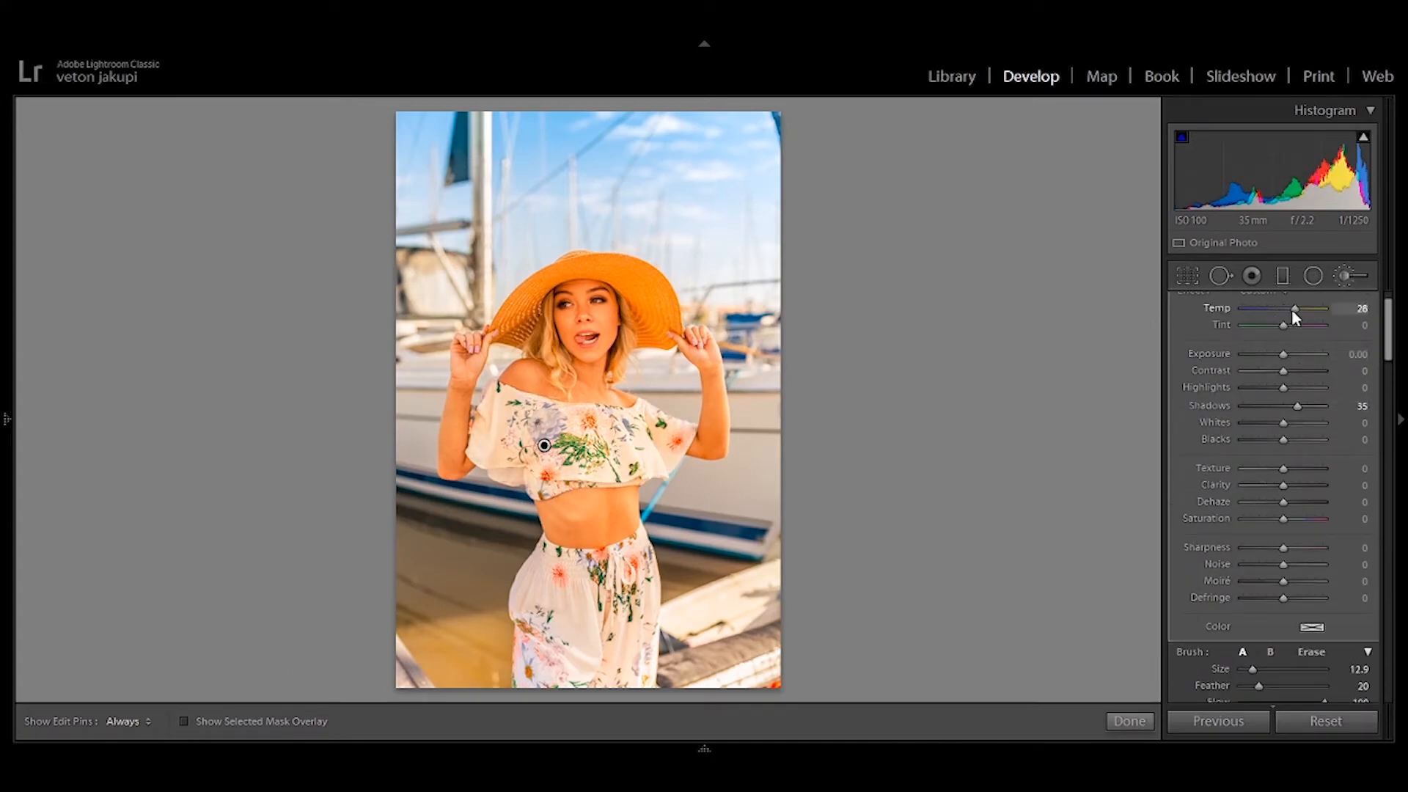
mouse_move(1281, 309)
mouse_down()
mouse_move(1305, 311)
mouse_move(1289, 313)
mouse_up()
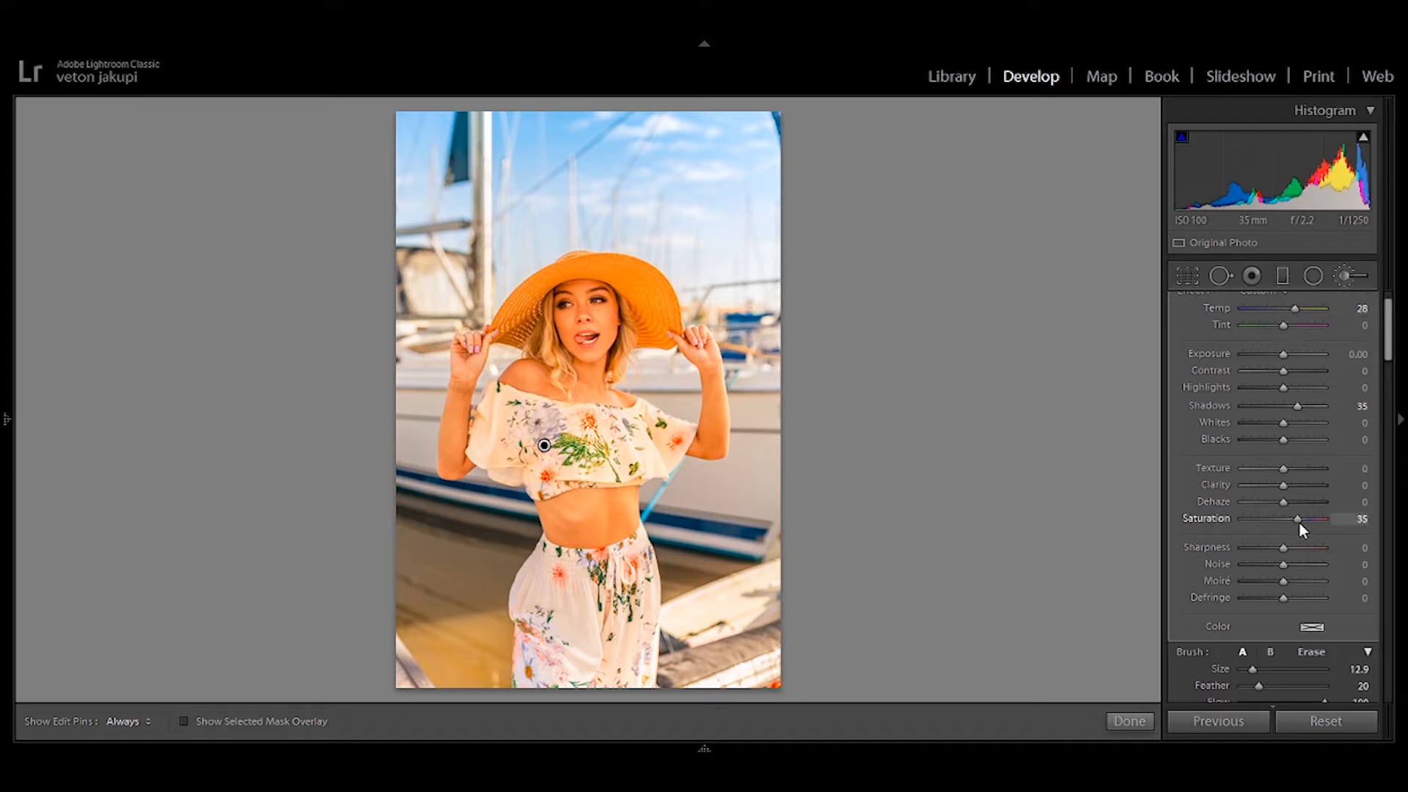
drag(1281, 521, 1304, 522)
drag(1258, 411, 1287, 377)
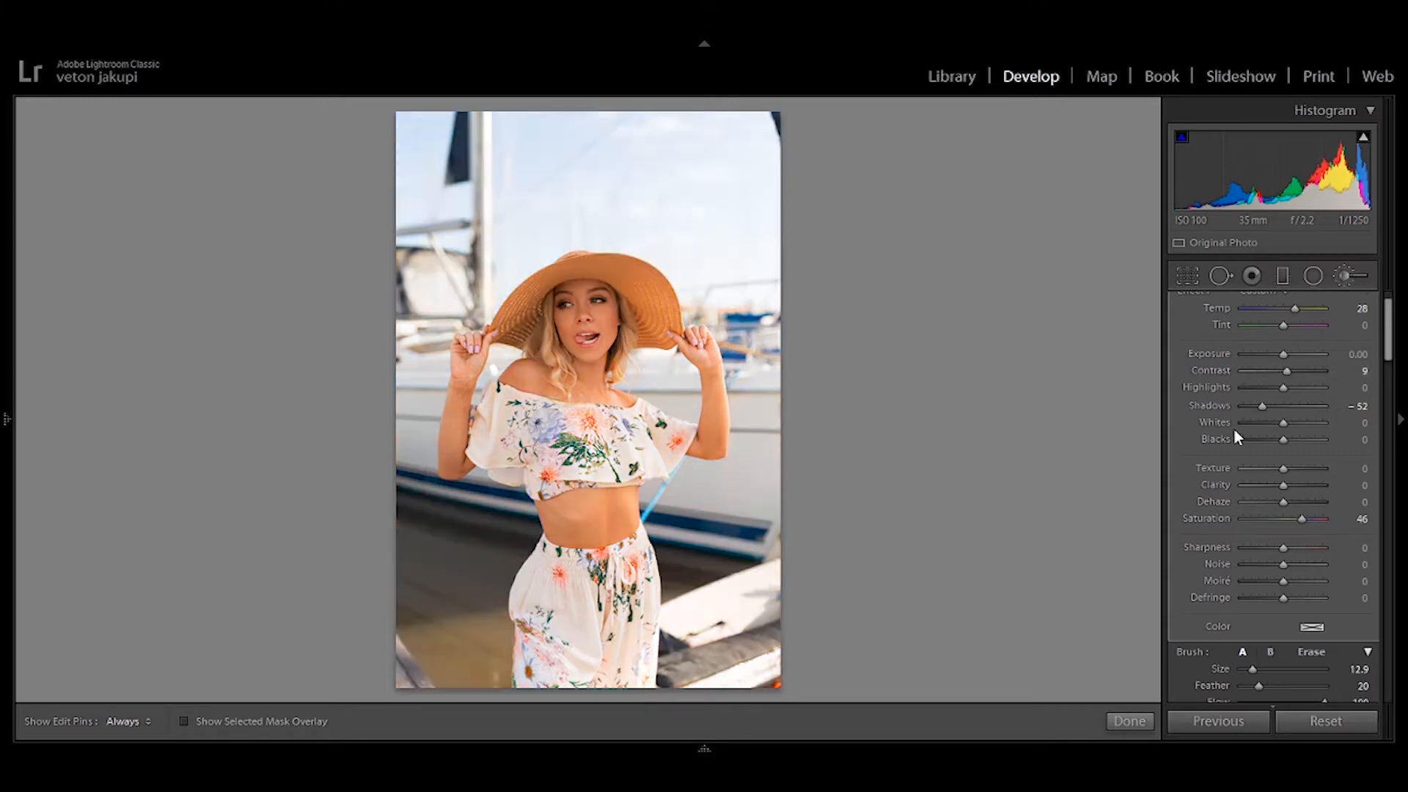
Step: Try Tint 37 and return it to 0, and set Saturation to 20, Texture to 11, Clarity to 17 and Dehaze to 35
drag(1284, 325, 1299, 327)
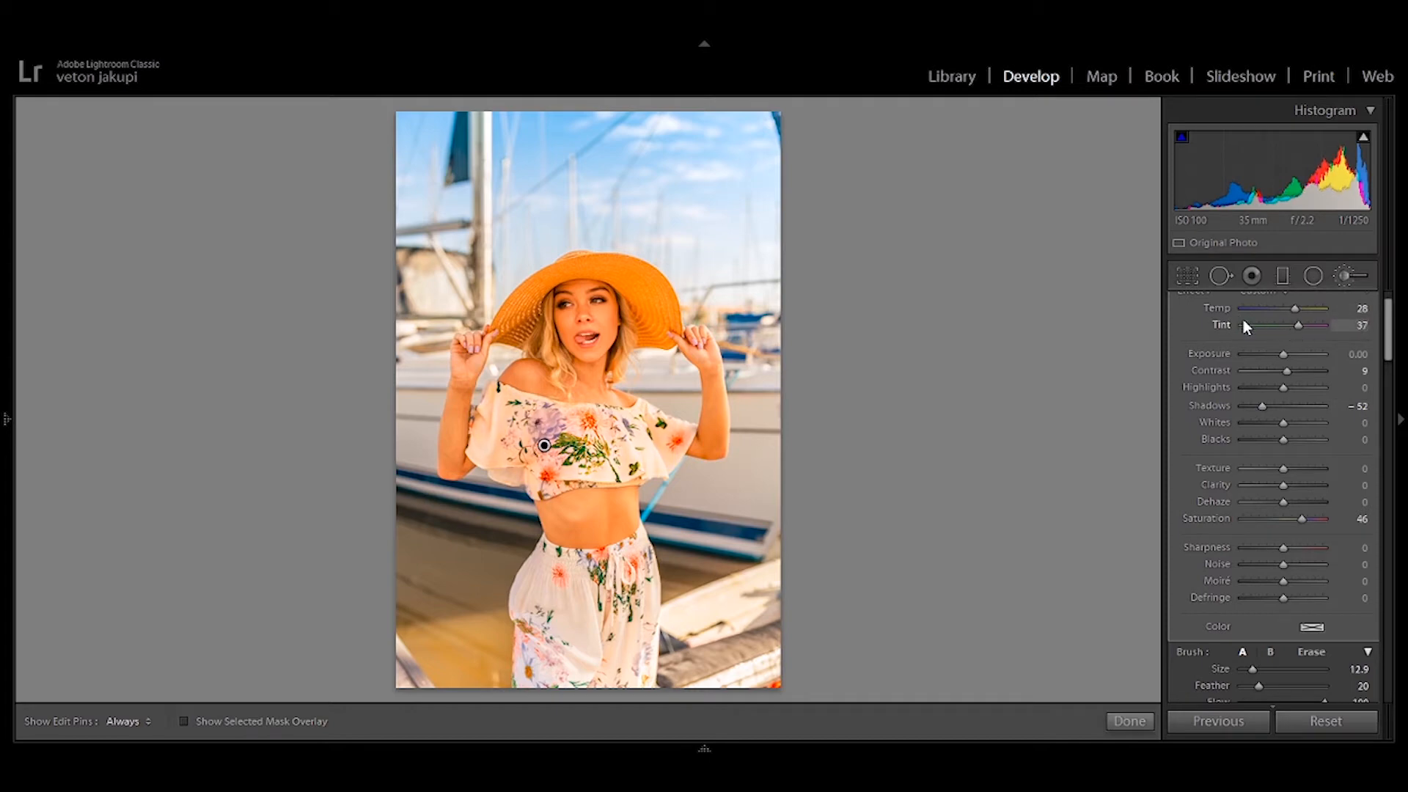
mouse_move(1308, 527)
mouse_down()
mouse_move(1274, 528)
mouse_move(1292, 526)
mouse_up()
drag(1283, 472, 1296, 504)
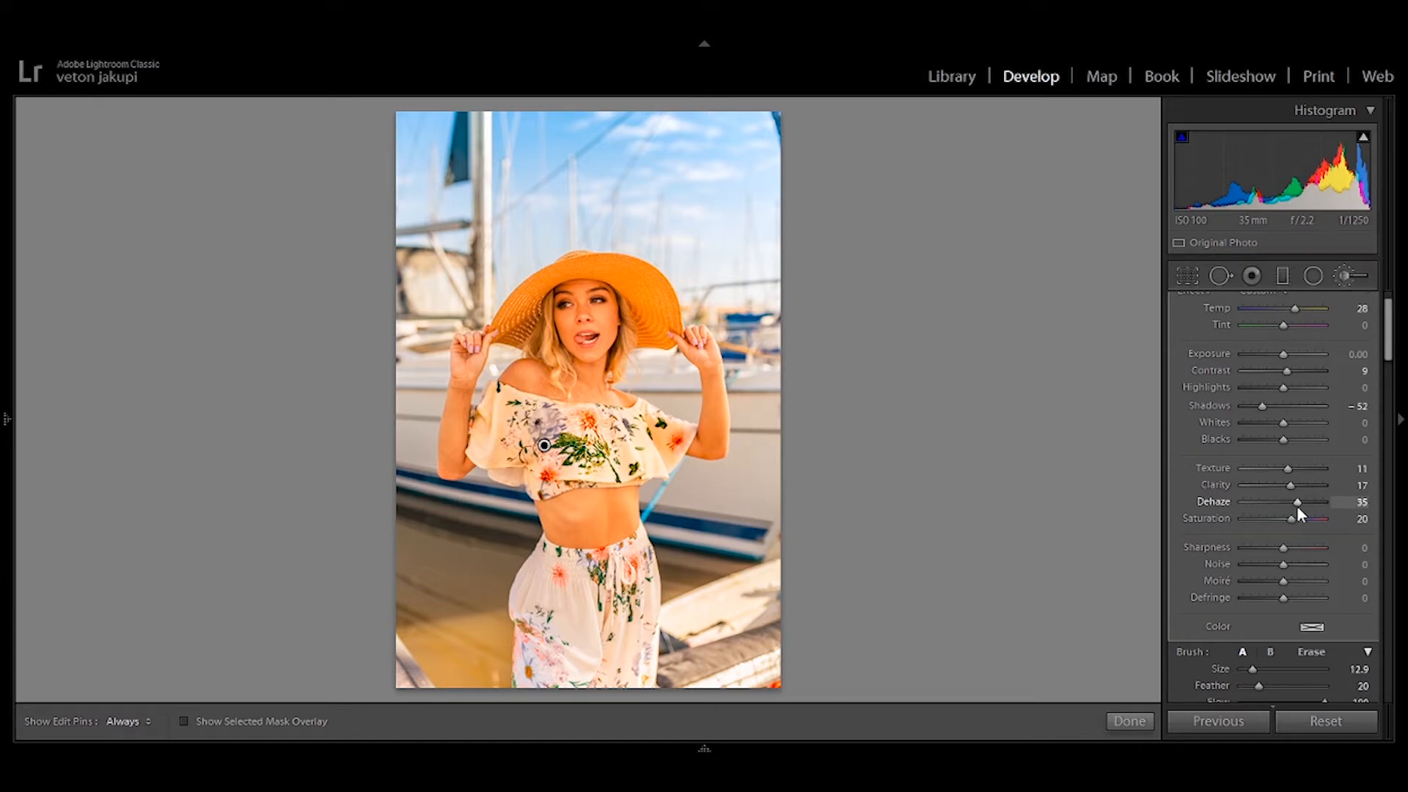
Step: Paint the same brush effect over the flowers and tie at the waist of the floral bottoms
key(z)
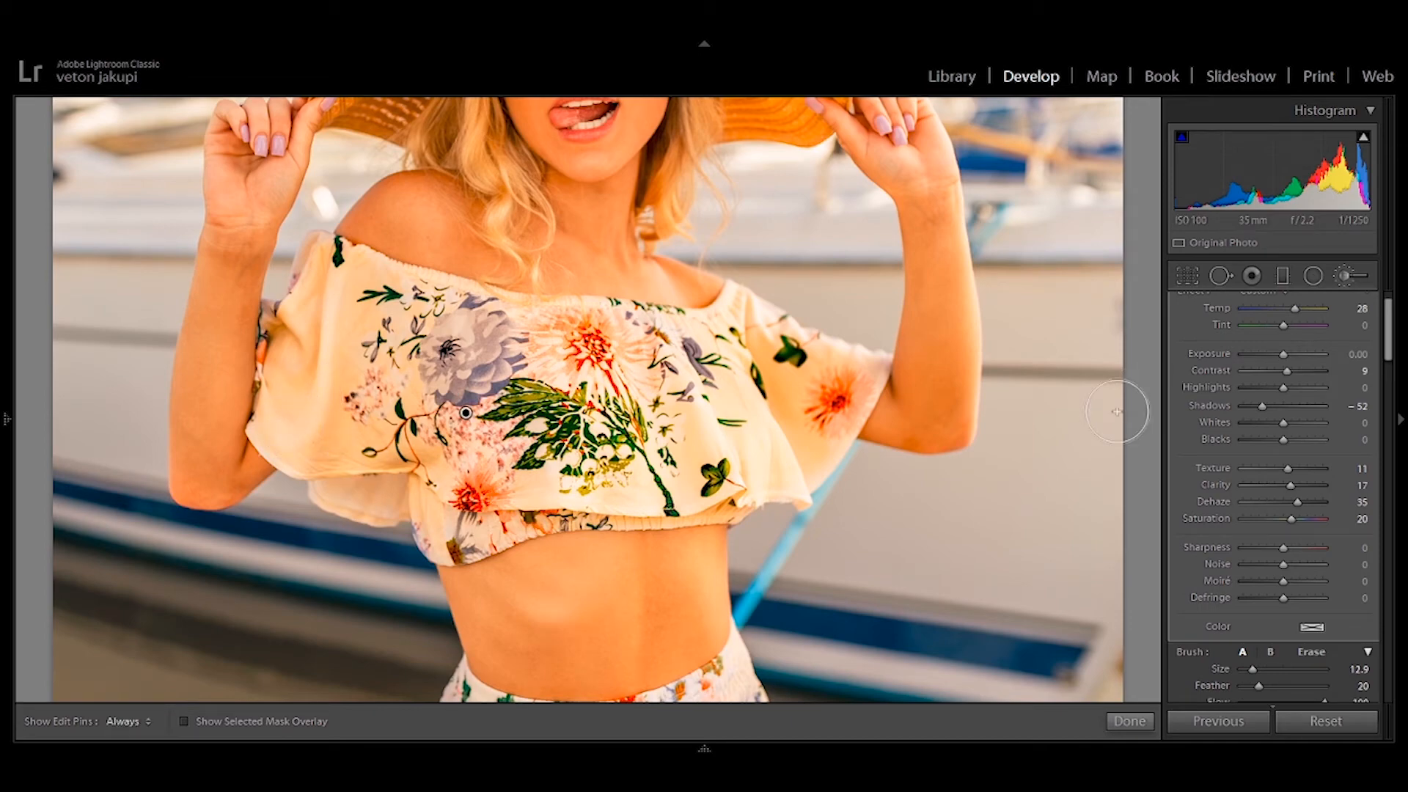
scroll(708, 385, down, 5)
key(h)
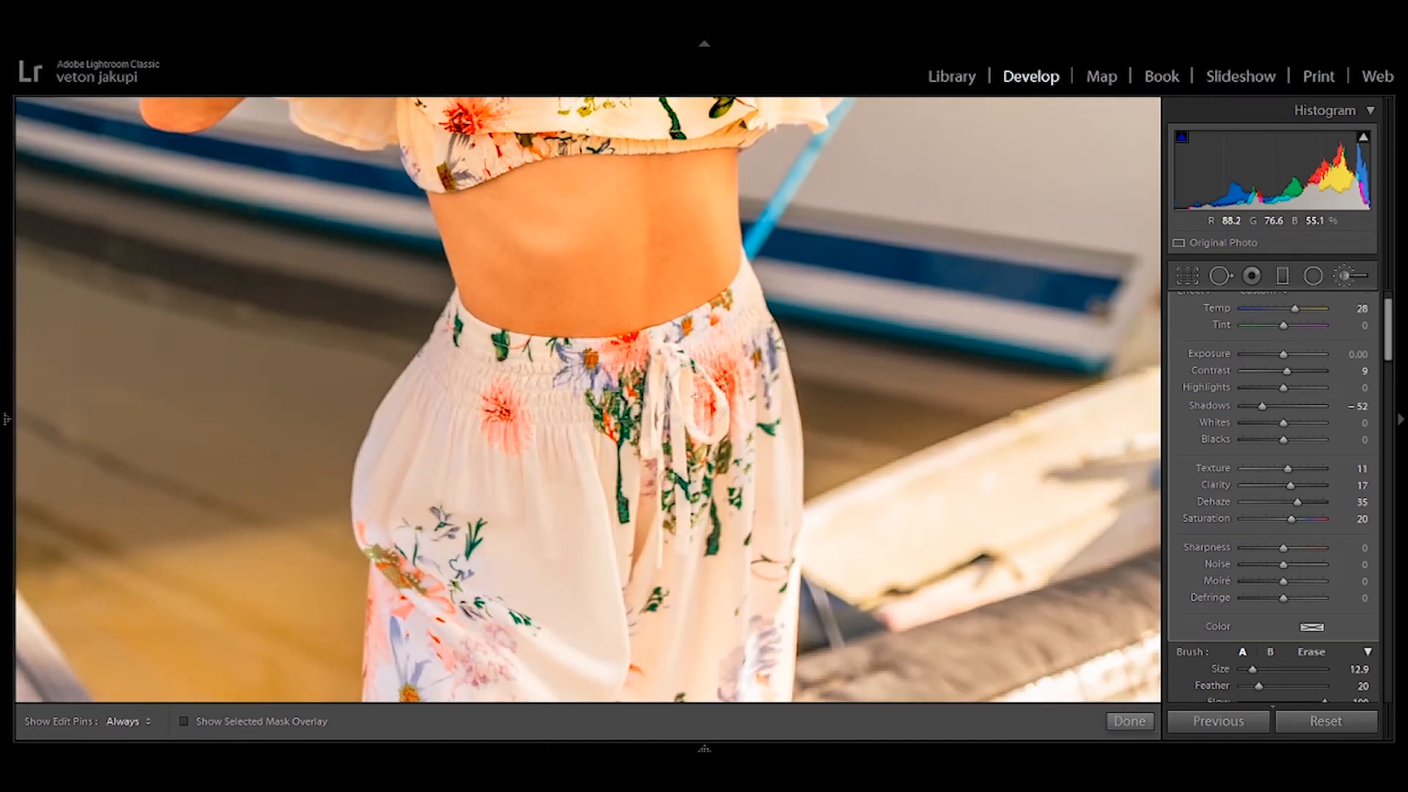
mouse_move(713, 379)
mouse_down()
mouse_move(738, 402)
mouse_move(689, 345)
mouse_move(522, 461)
mouse_up()
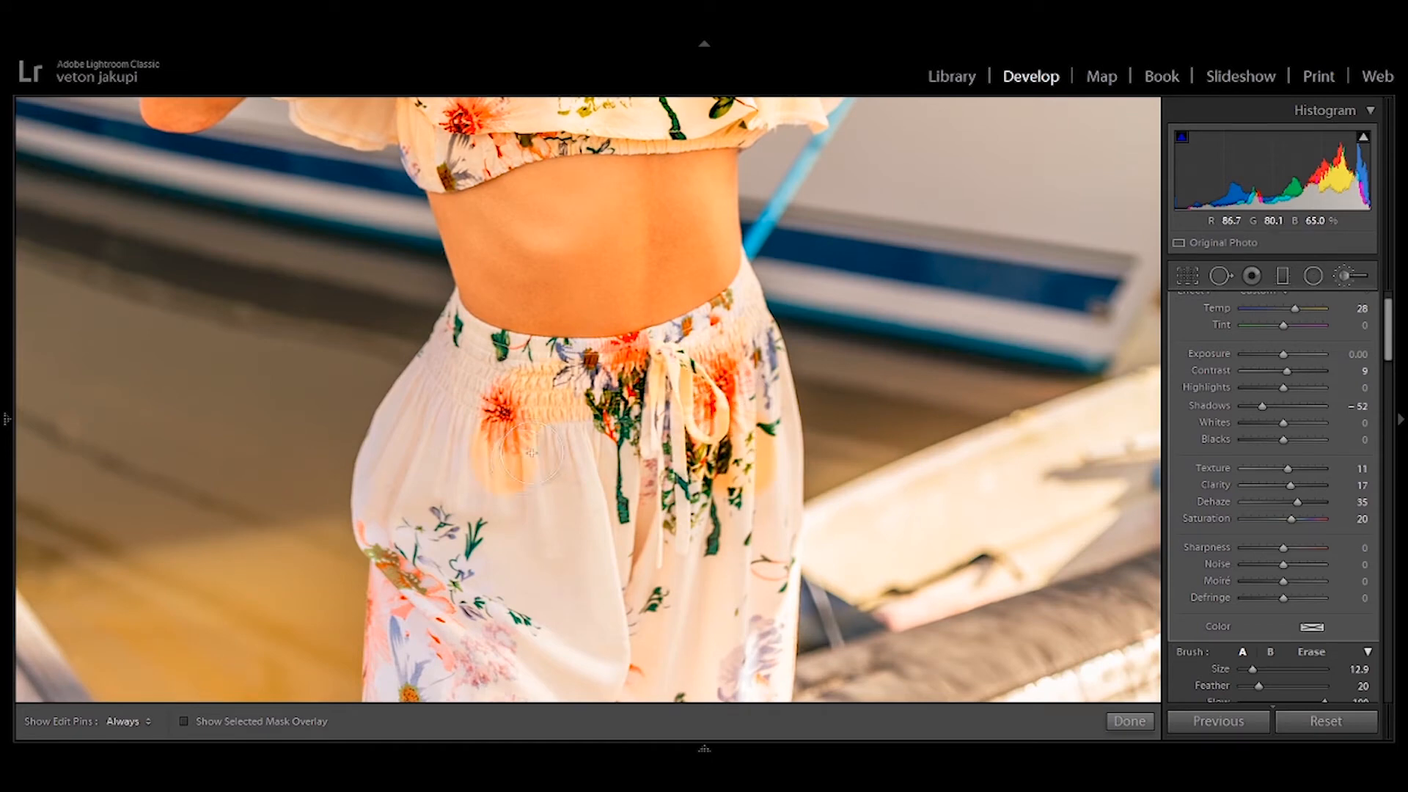
Step: For close work at the waistband, set the brush to size 1.2, Feather 30 and Flow 48
drag(1252, 669, 1246, 669)
key(ctrl+equal)
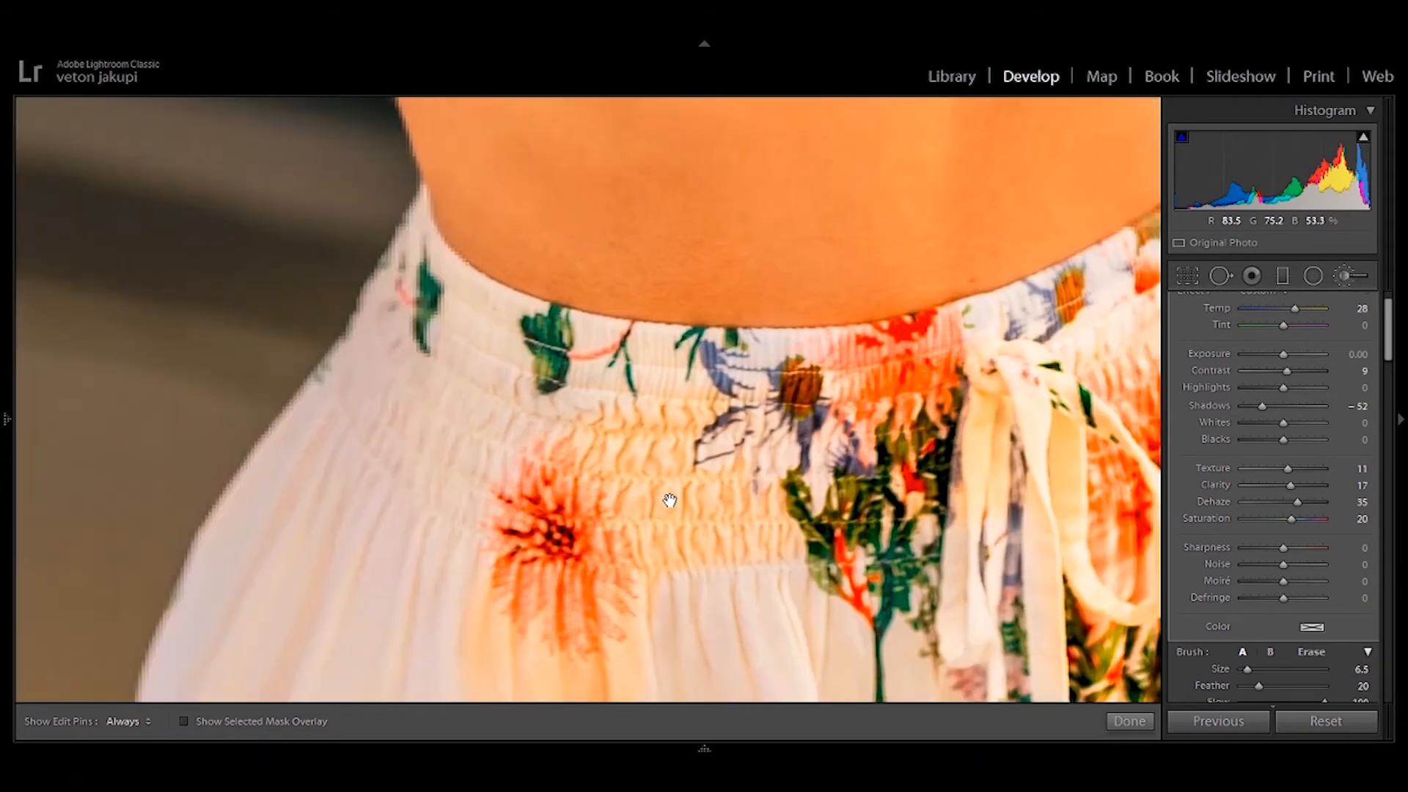
drag(1247, 669, 1243, 669)
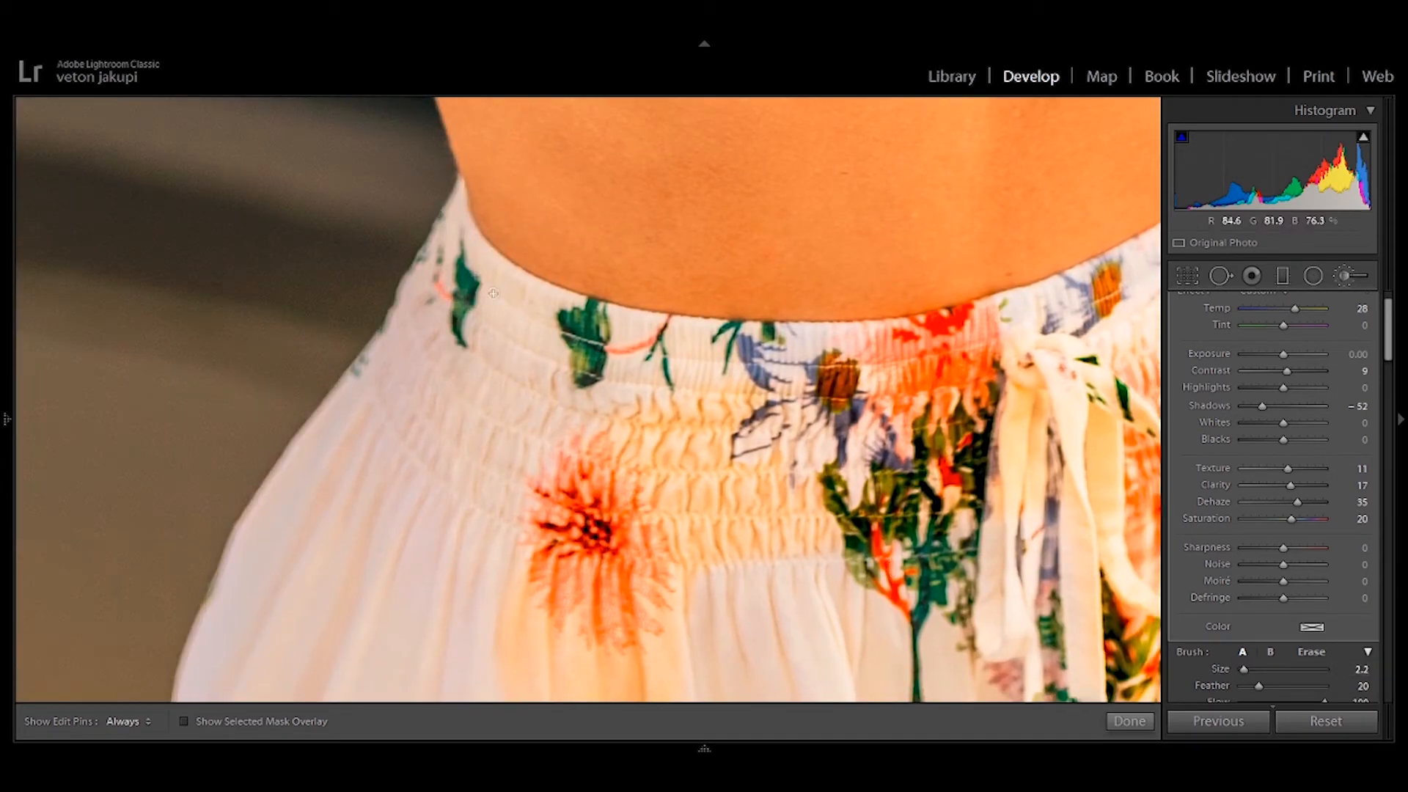
key(h)
click(1242, 651)
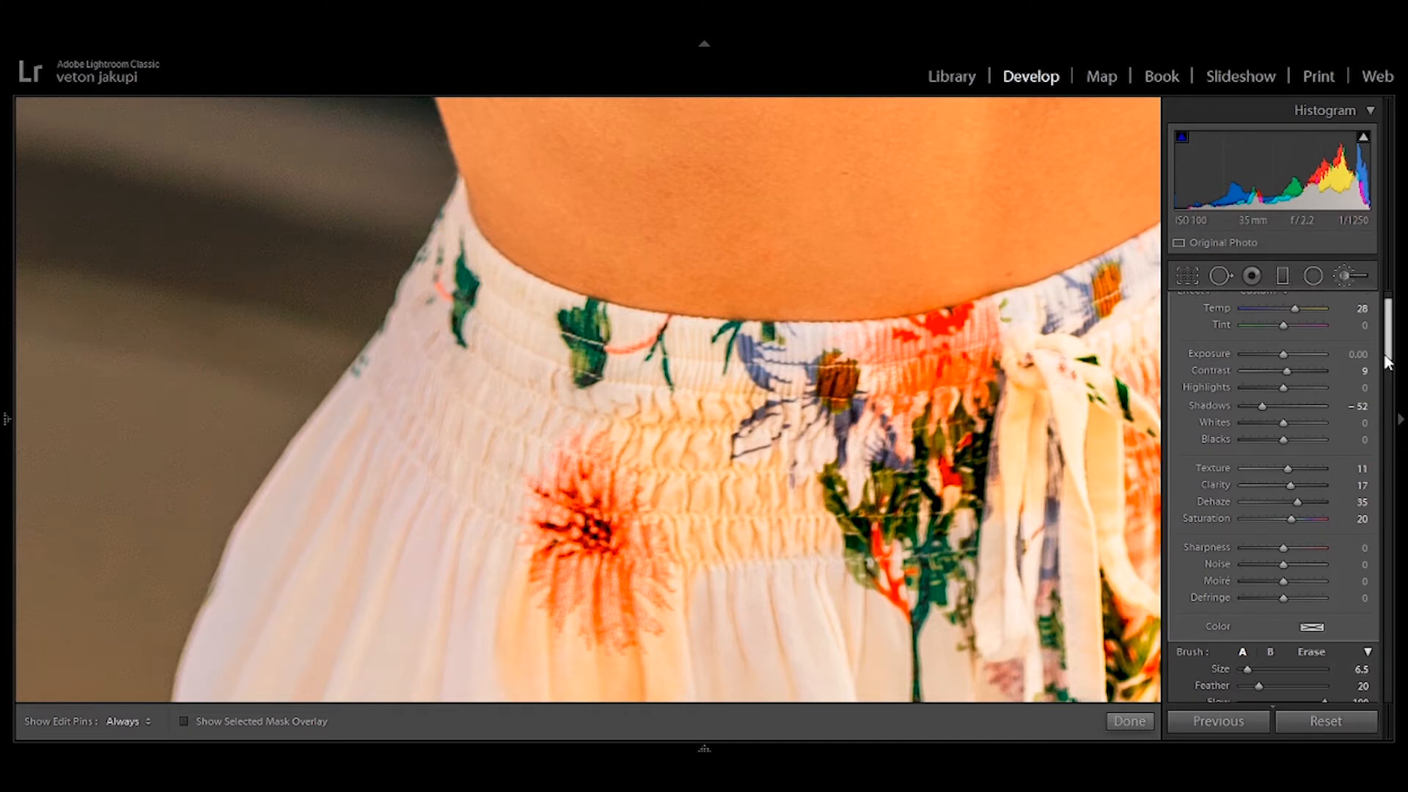
scroll(1317, 525, down, 5)
drag(1247, 460, 1243, 460)
key(h)
key(h)
drag(1256, 477, 1266, 477)
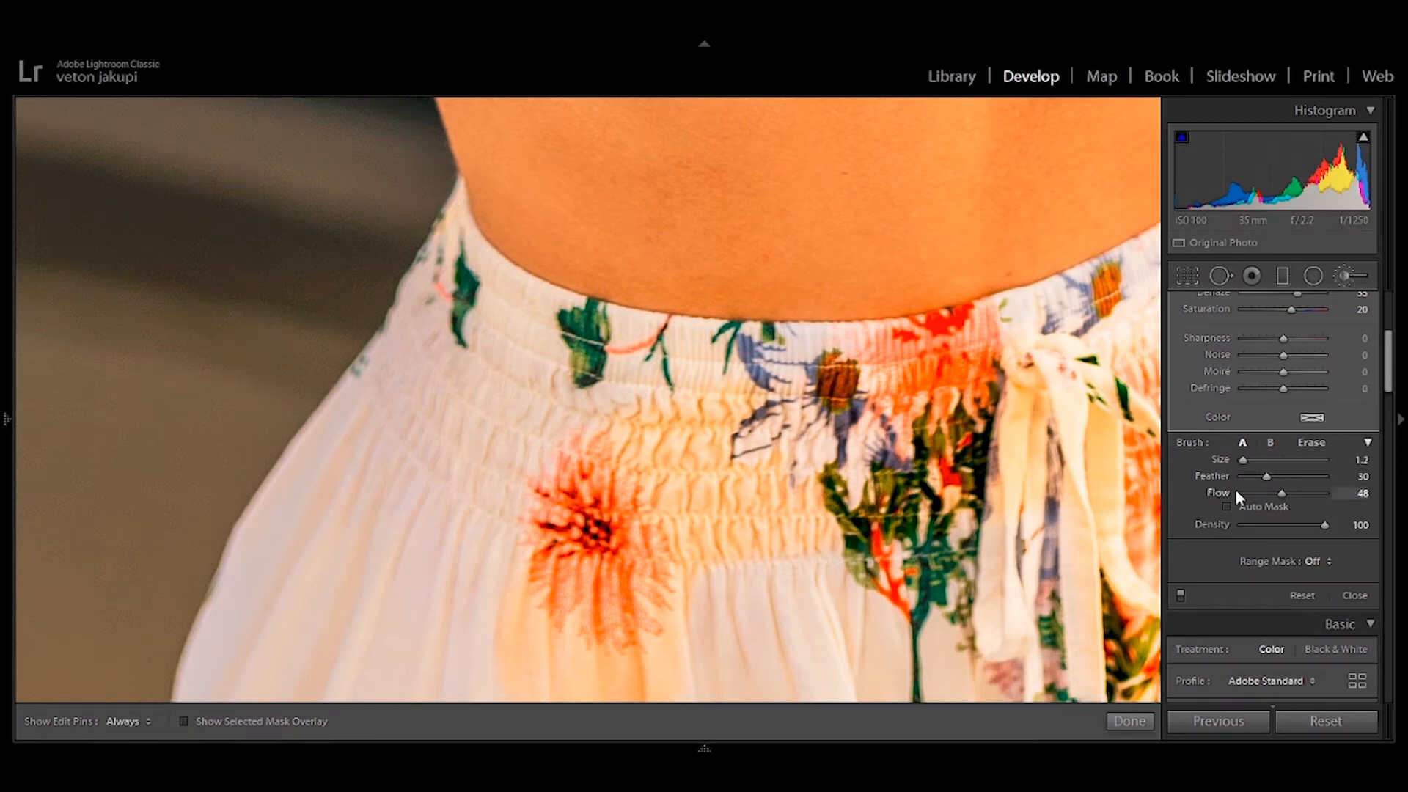
Step: Set the painting brush to size 2.2 and Flow 59, and brush along the garment's outer hip edge on the photo's left
key(h)
drag(1243, 459, 1290, 493)
key(h)
key(alt)
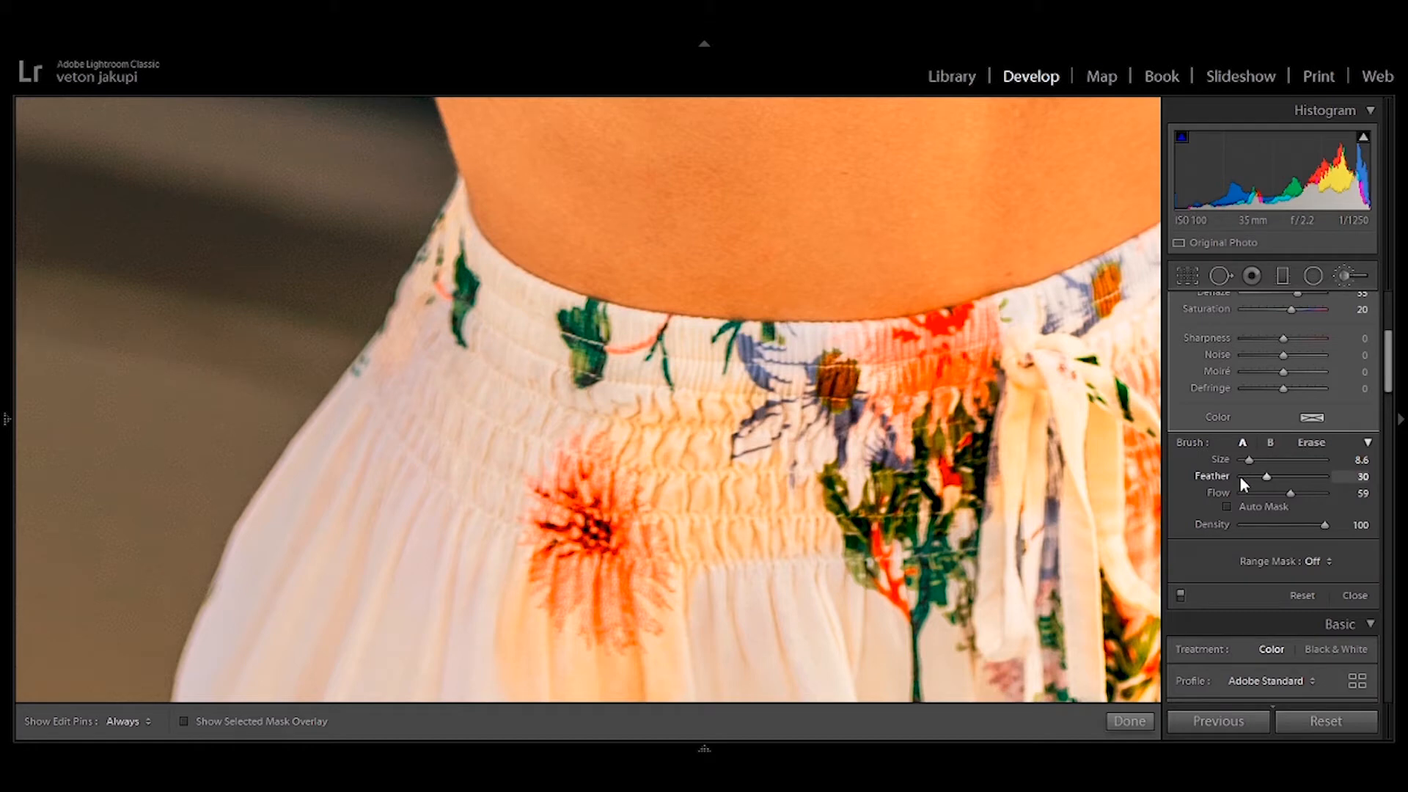
key(h)
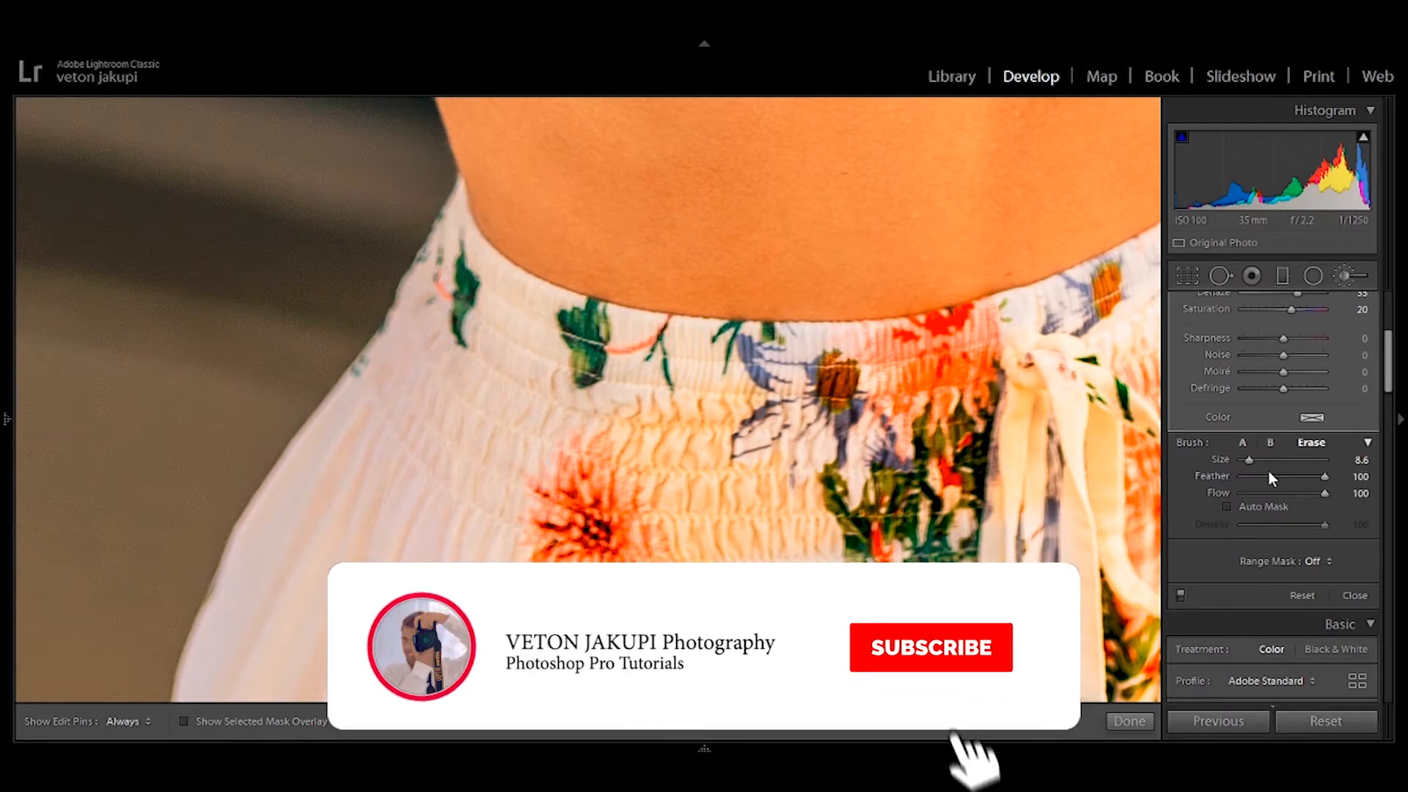
click(1242, 442)
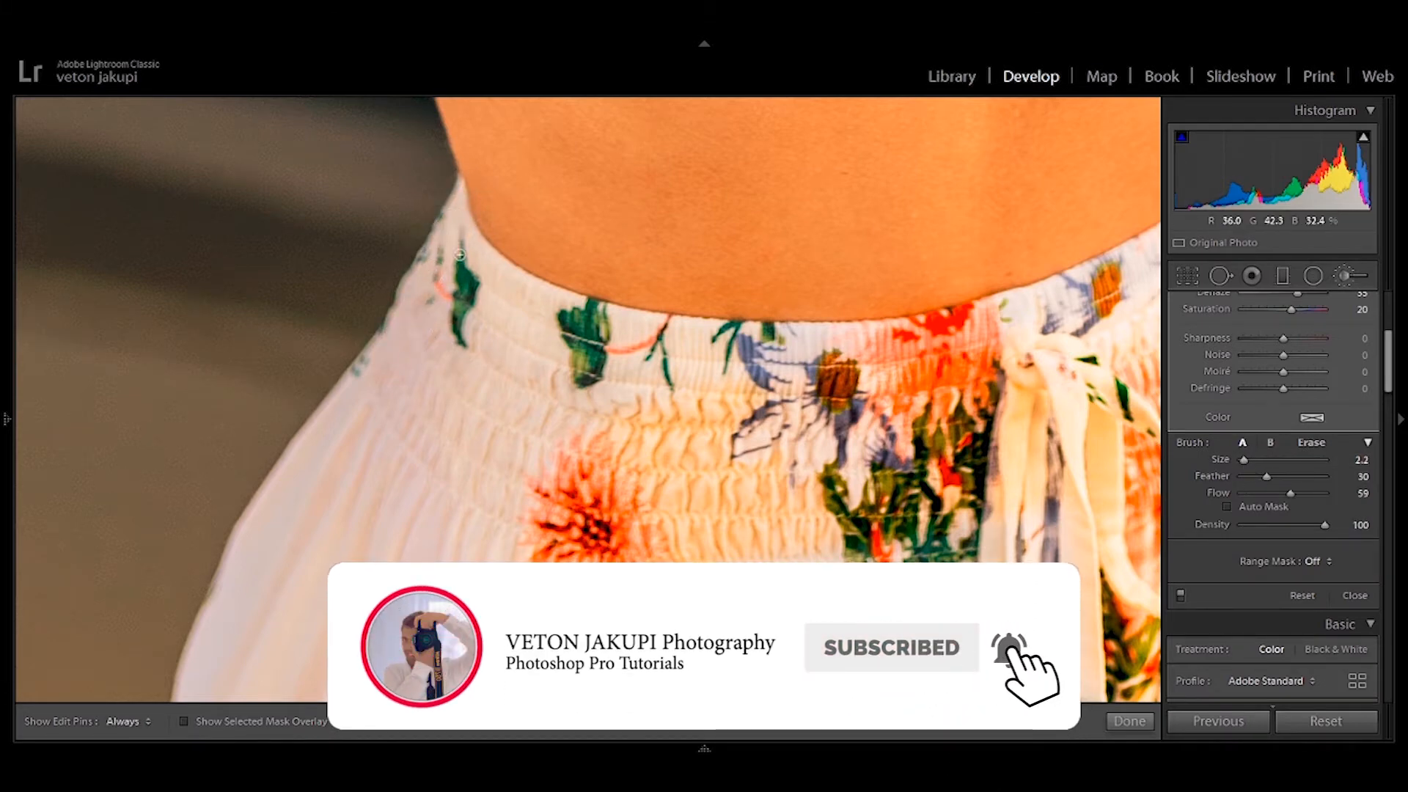
key(h)
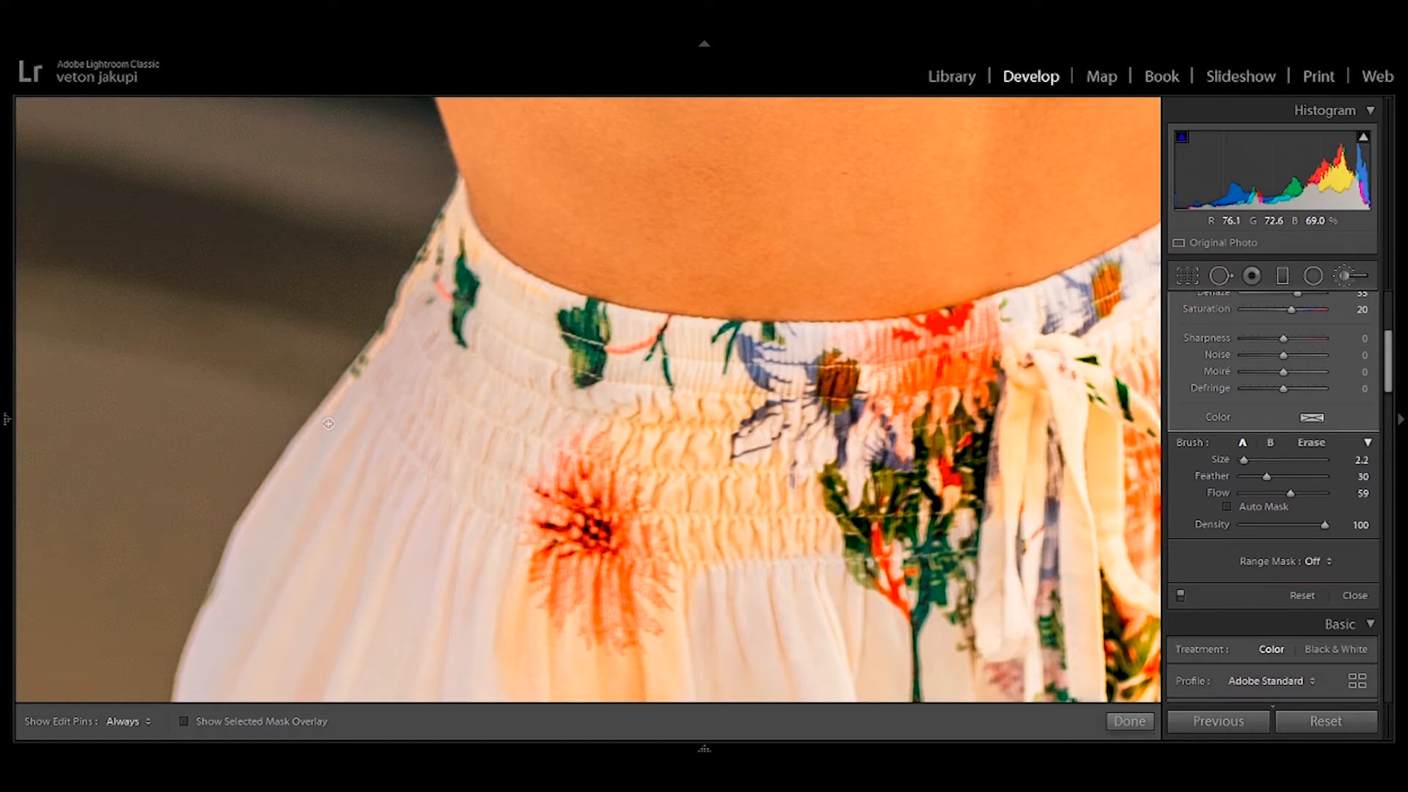
Step: Set the brush to size 5.4 and Flow 67, and paint along the waistband's upper edge across the waist
key(z)
key(z)
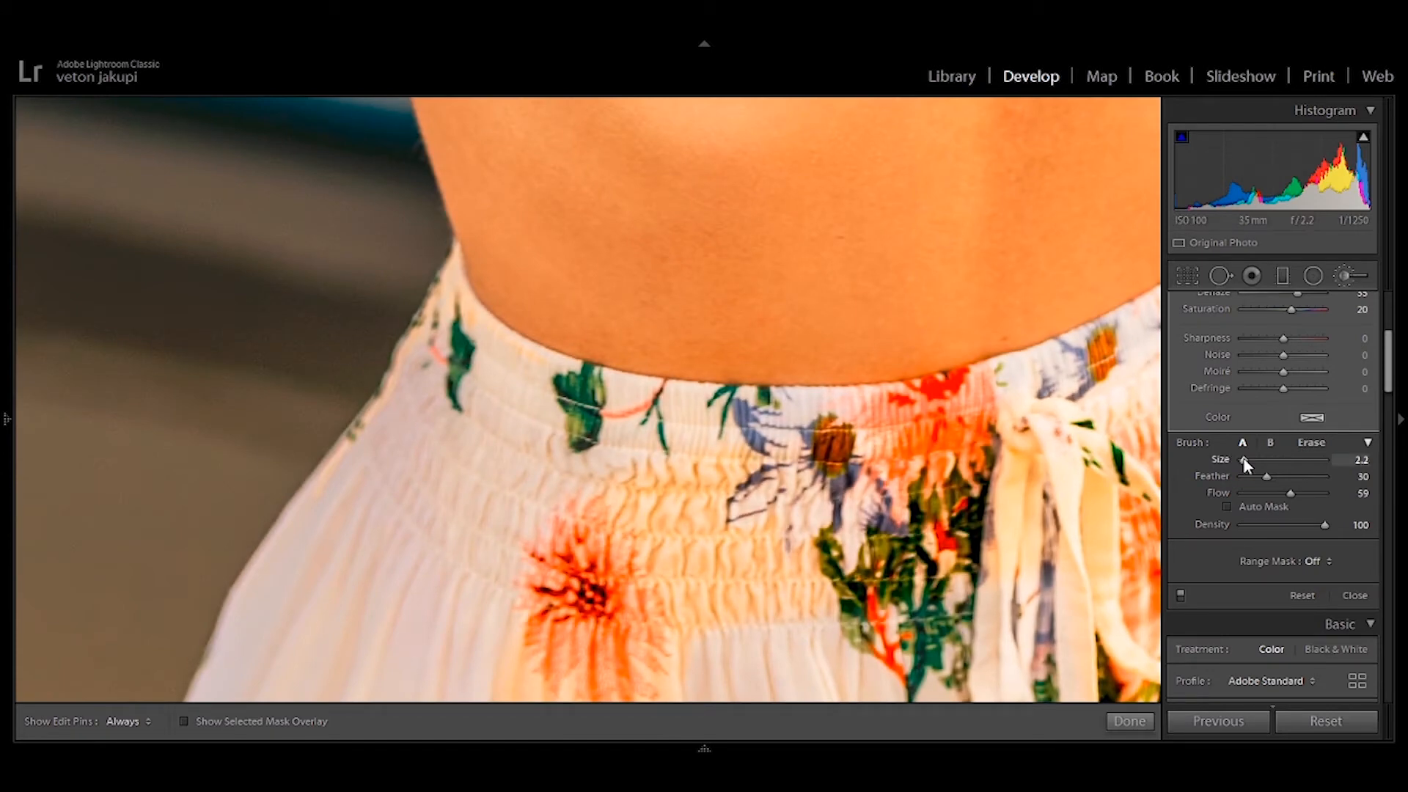
drag(1245, 463, 1248, 468)
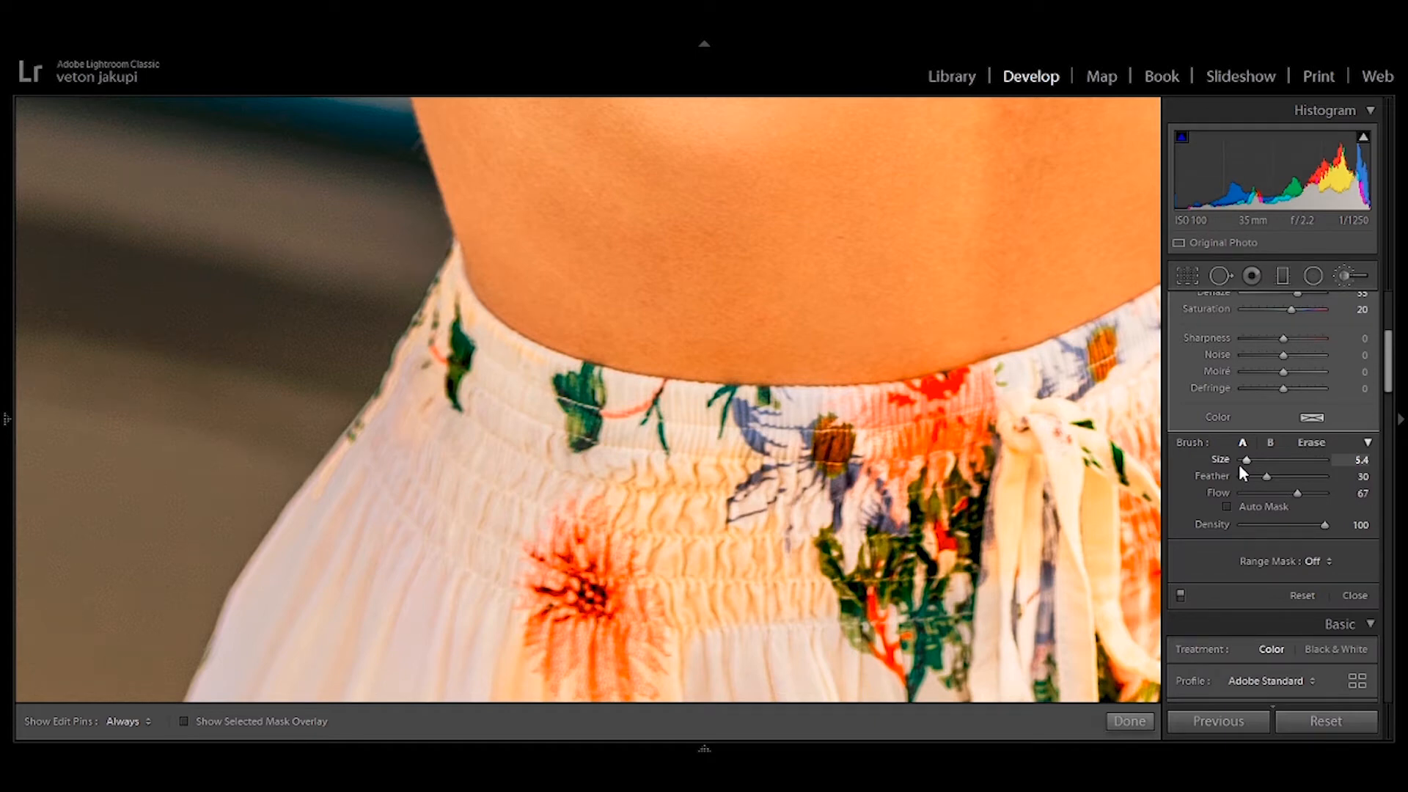
key(h)
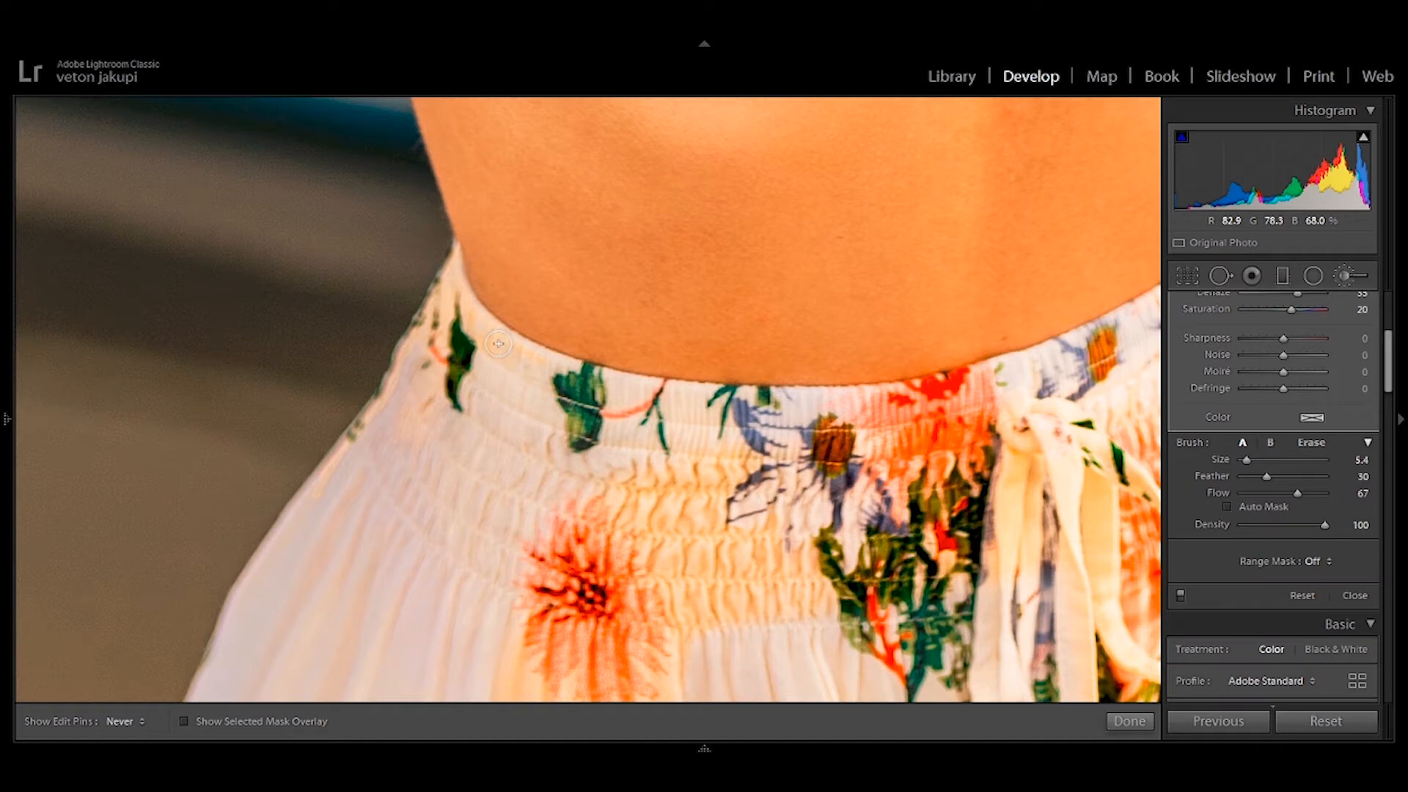
drag(498, 343, 1155, 321)
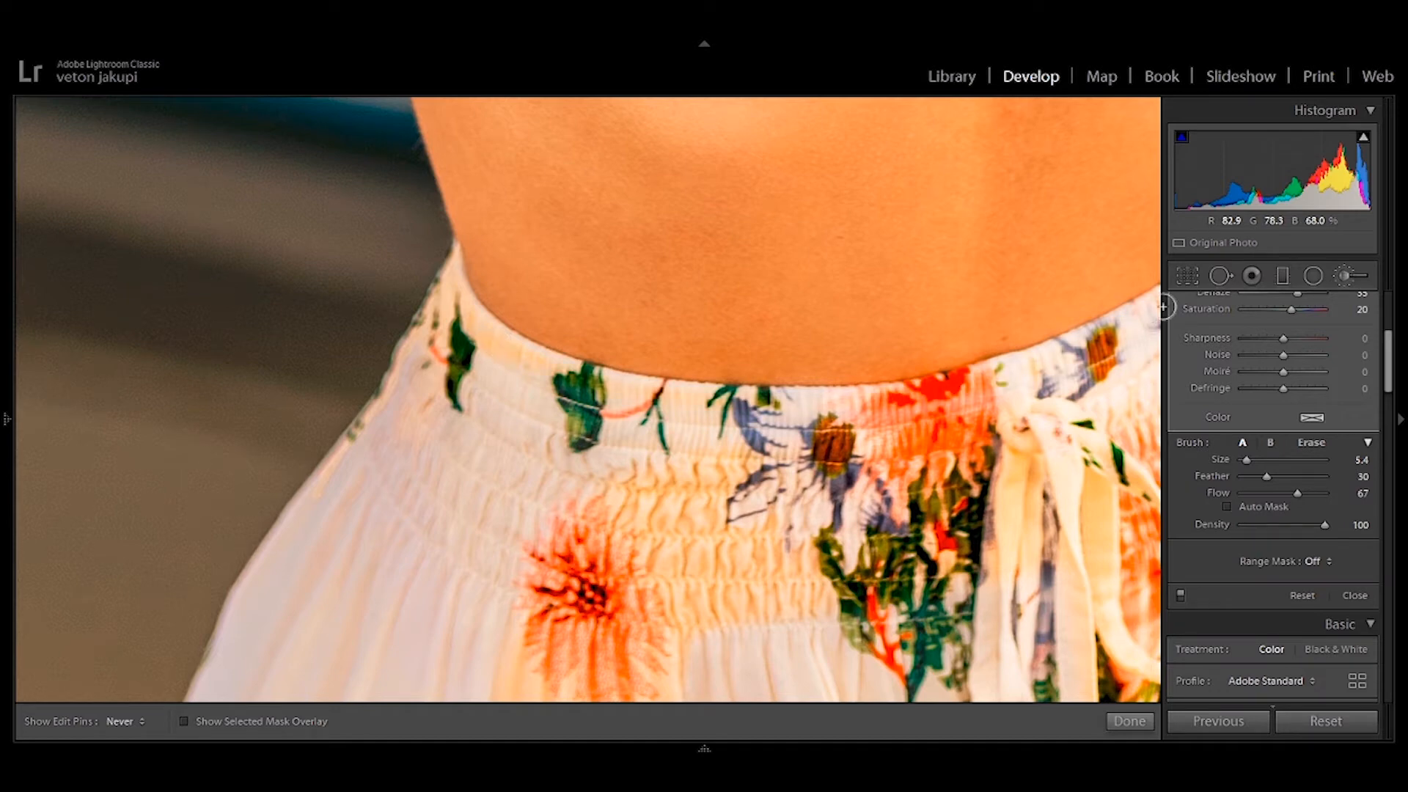
Step: Set the painting brush to size 5.4 and Flow 45, and brush over the side of the garment's hip on the photo's left
key(h)
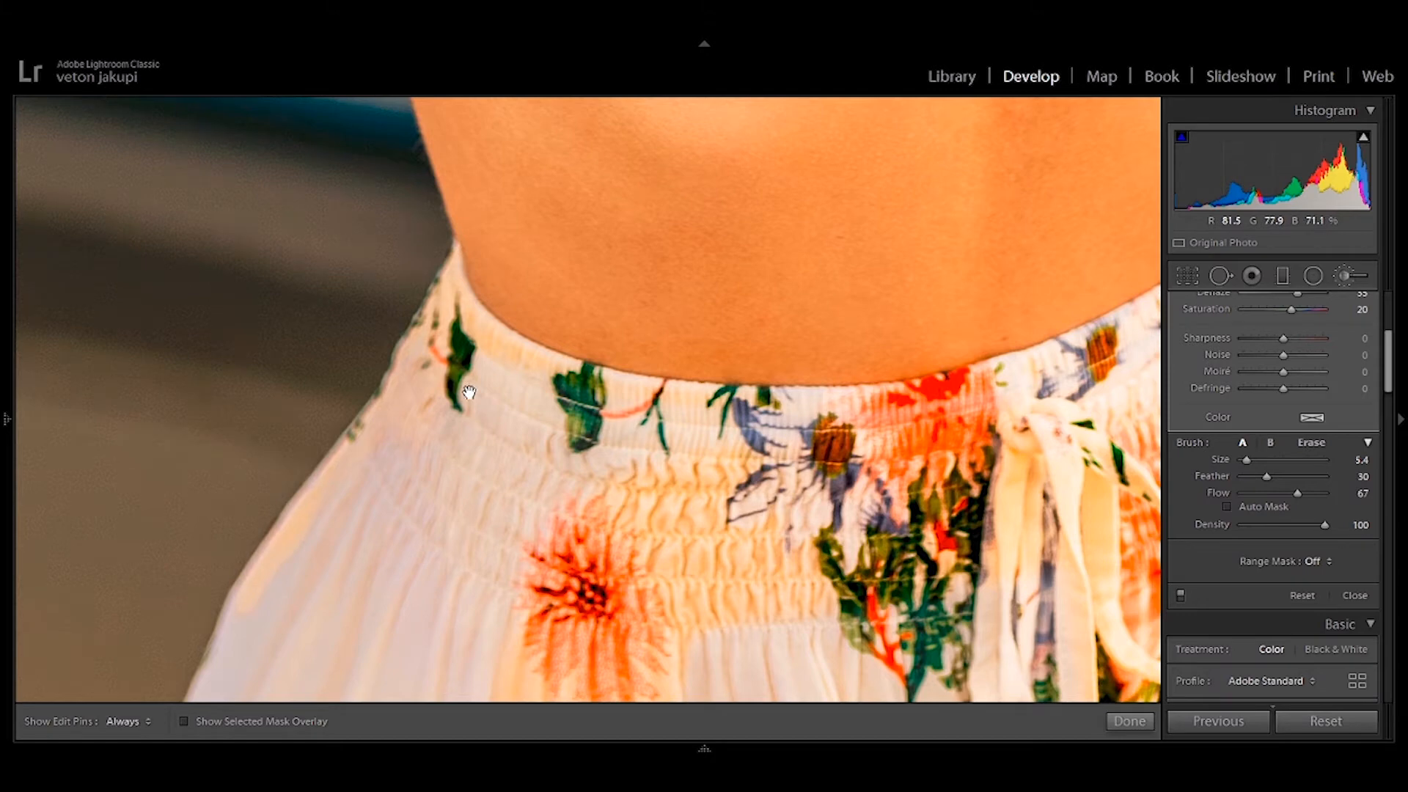
drag(469, 392, 476, 279)
drag(1297, 493, 1311, 493)
key(h)
key(h)
key(4)
key(5)
key(h)
key(h)
mouse_move(250, 575)
mouse_down()
mouse_move(324, 264)
mouse_move(314, 230)
mouse_up()
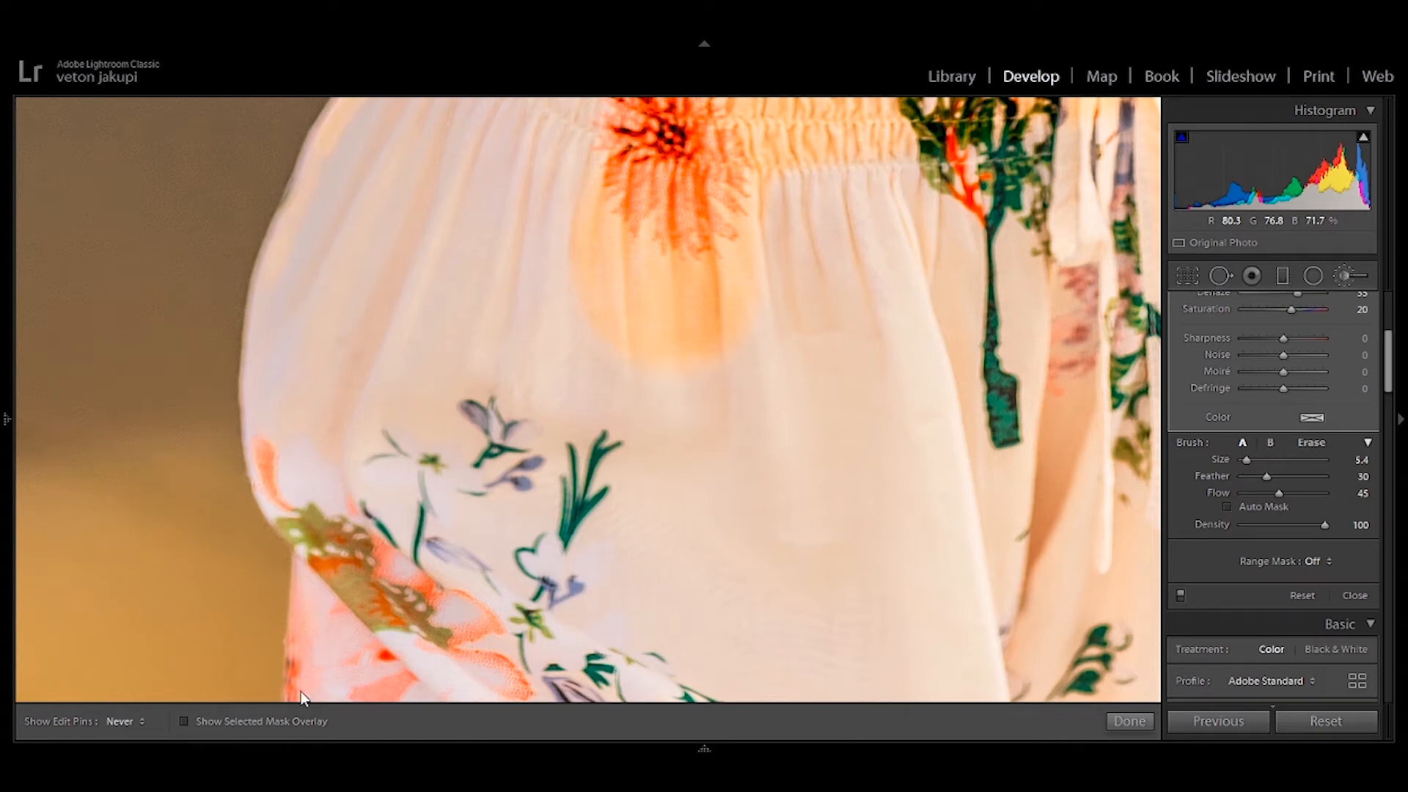
Step: Set the brush to size 11.8 and Flow 51, and paint over the hip and floral cluster on the photo's left
drag(1279, 493, 1251, 459)
key(h)
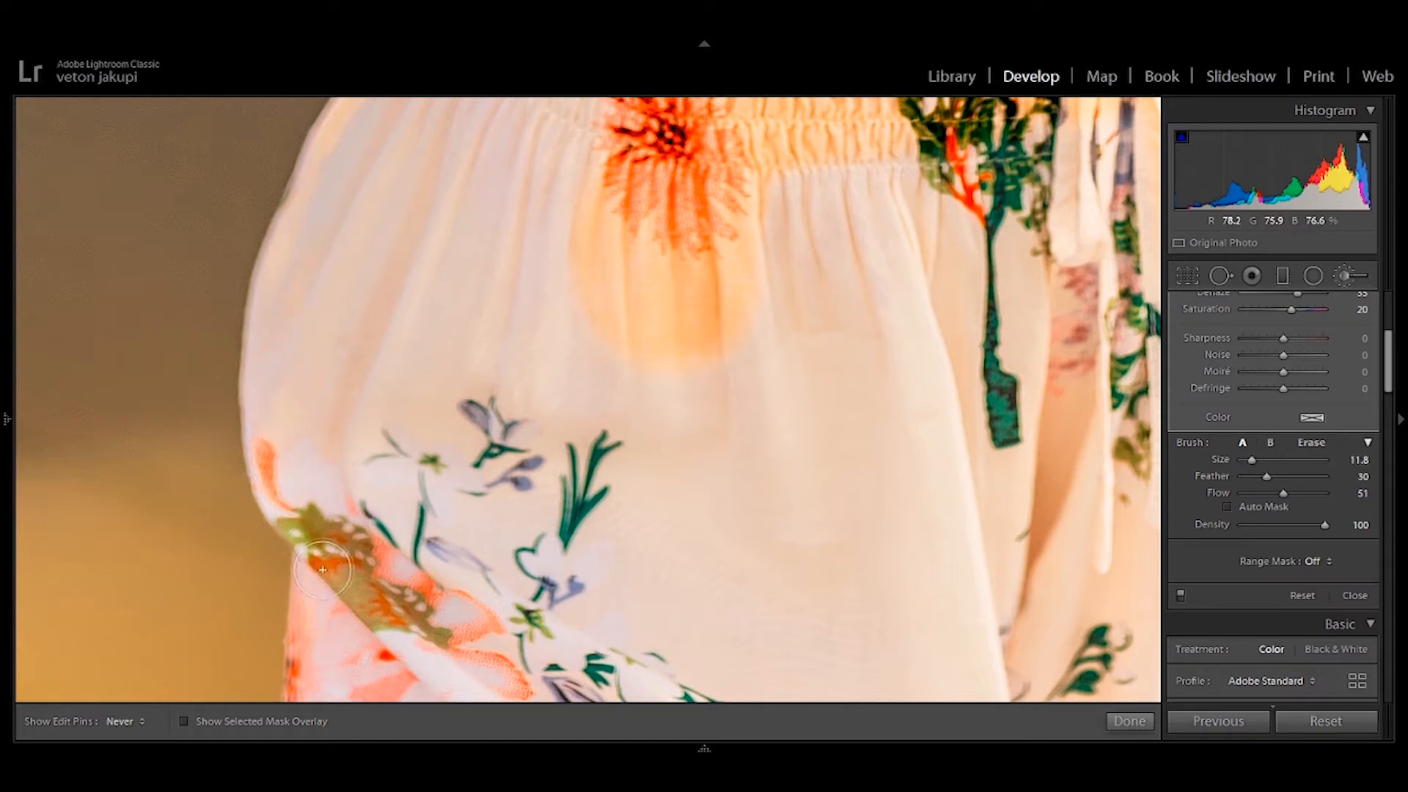
key(h)
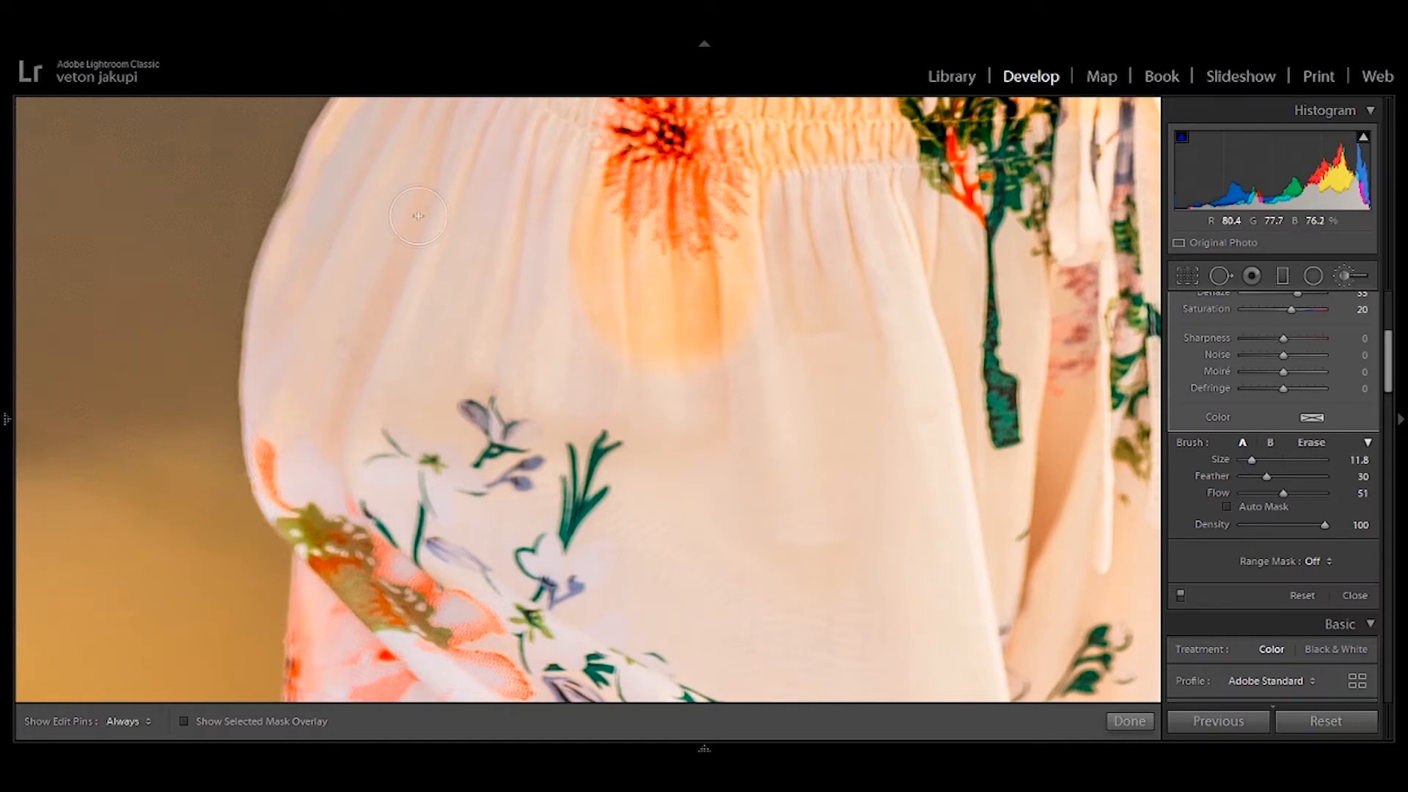
drag(418, 216, 399, 333)
key(h)
Step: Paint the same brush effect down the outer leg, along the fabric edge beside the large daisy
drag(419, 465, 447, 242)
key(h)
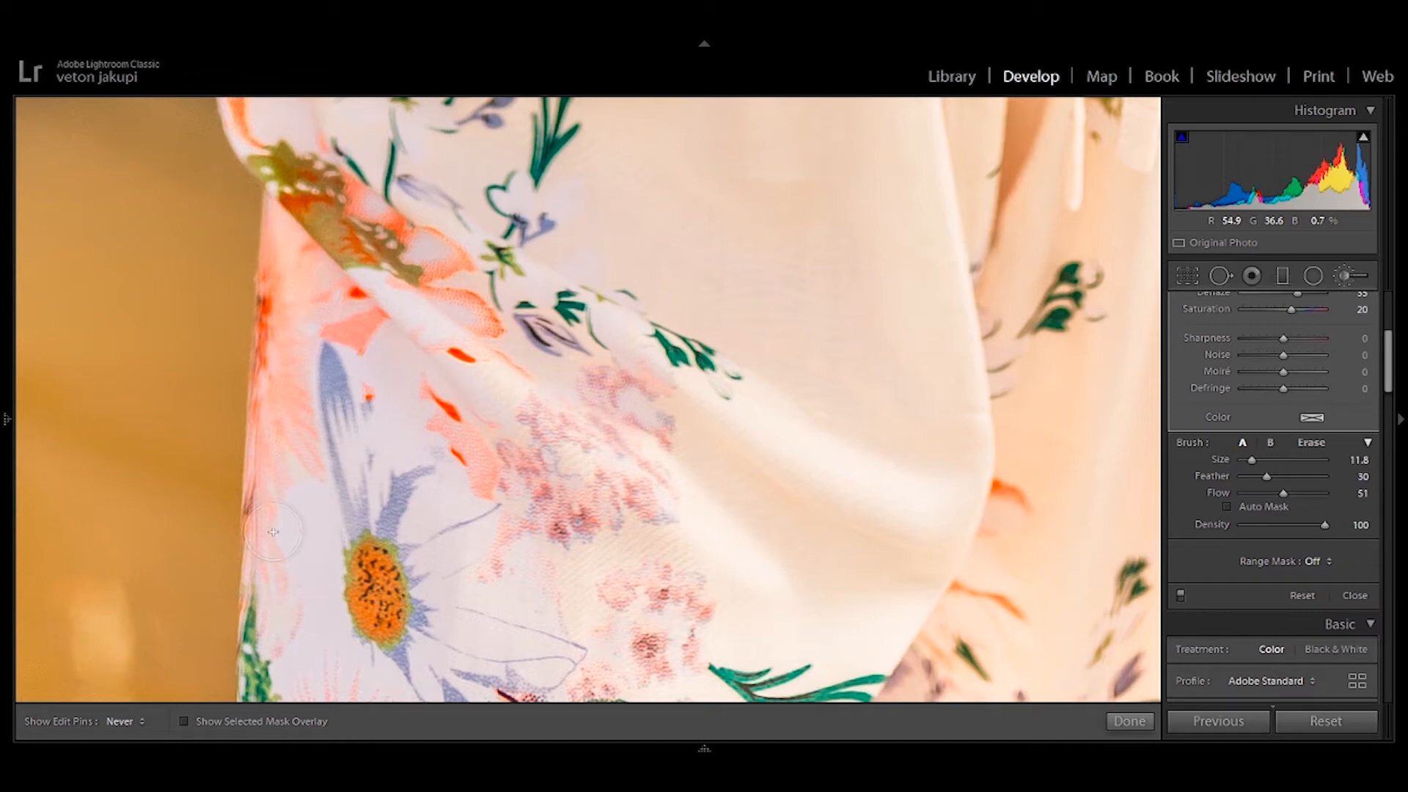
key(h)
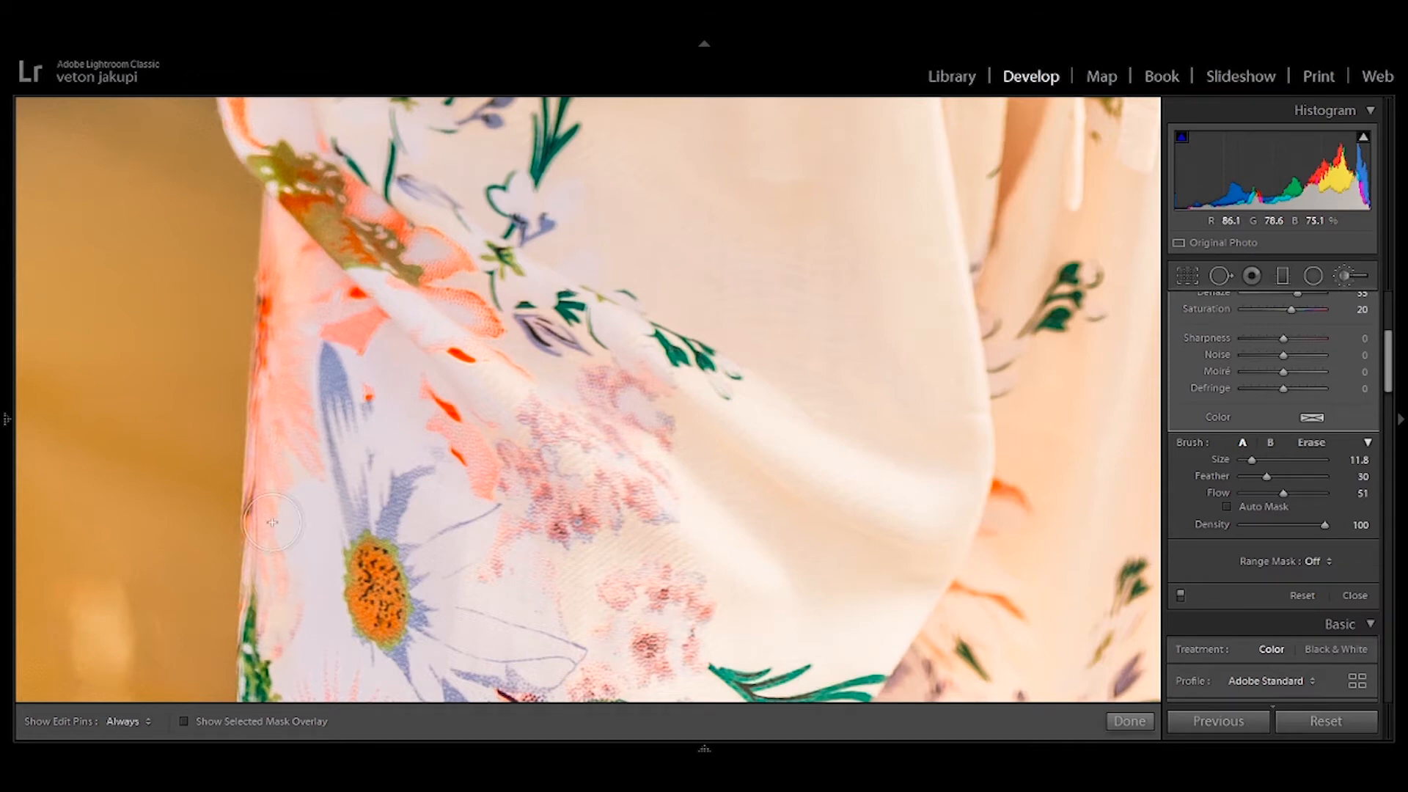
drag(330, 323, 315, 125)
key(h)
key(h)
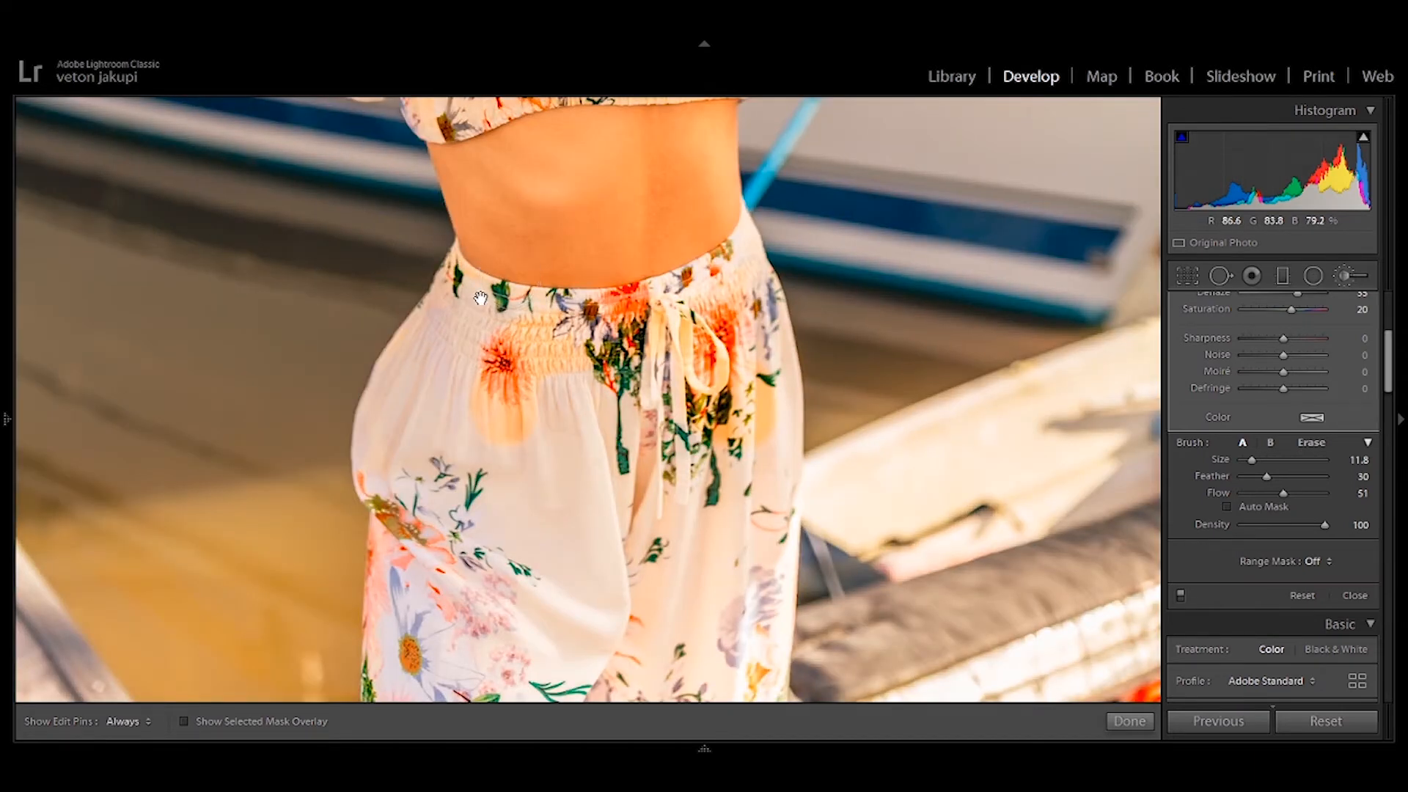
Step: Paint over the waistband flowers beside the tie, on the photo's right, with the size 11.8 brush
key(ctrl+equal)
key(h)
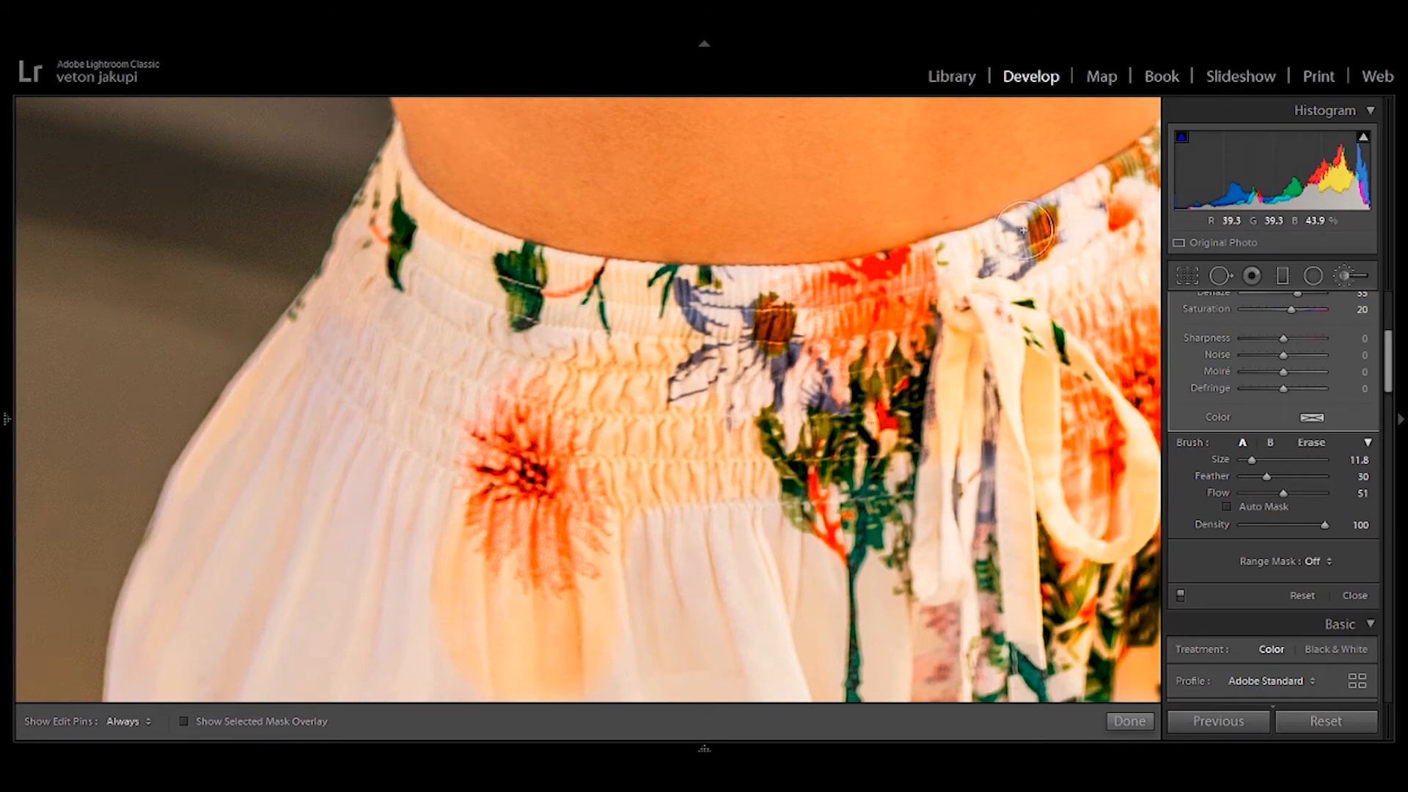
key(h)
drag(1054, 239, 669, 323)
key(h)
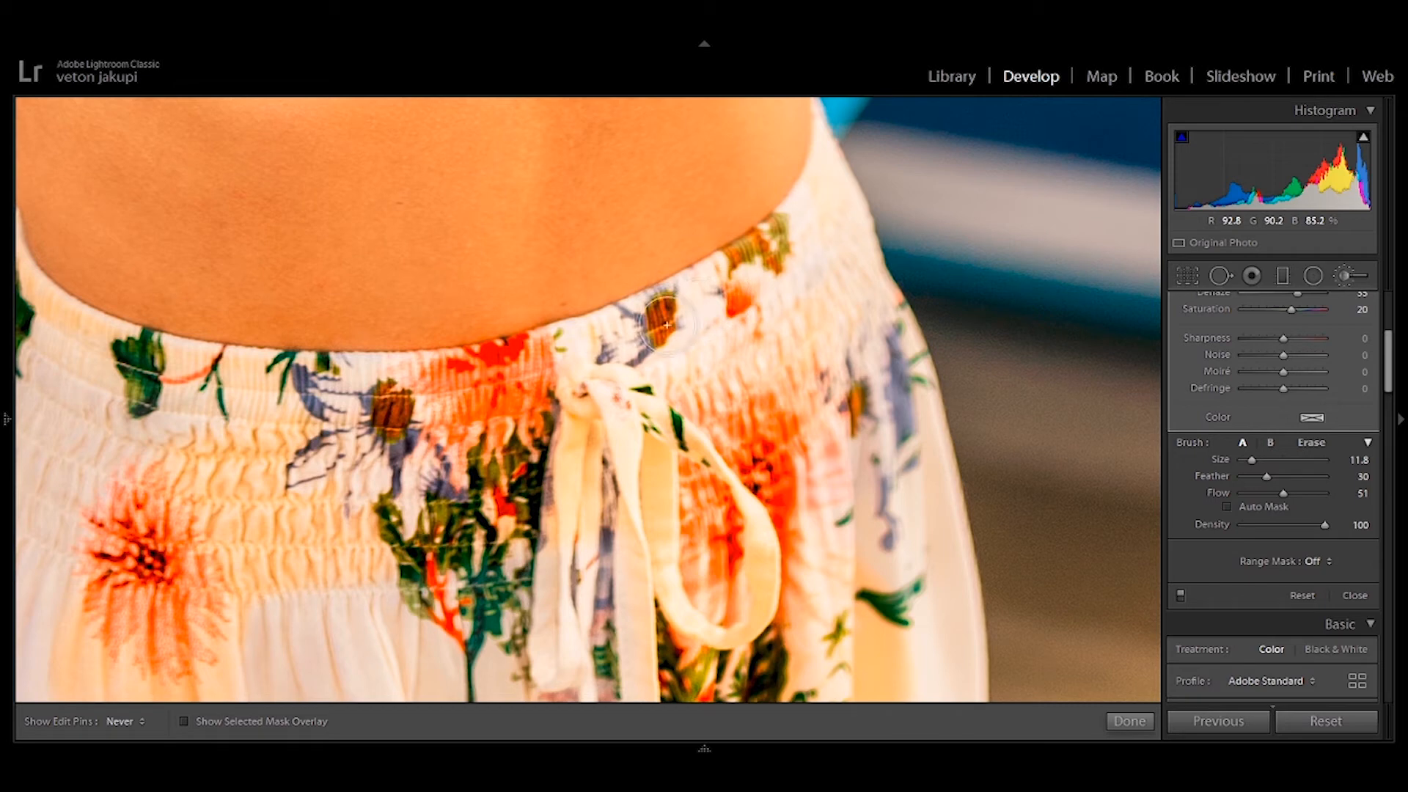
key(h)
Step: Reduce the brush to size 3.3 and paint along the waistband's upper edge on the photo's right
drag(1251, 466, 1229, 459)
scroll(814, 205, up, 2)
key(h)
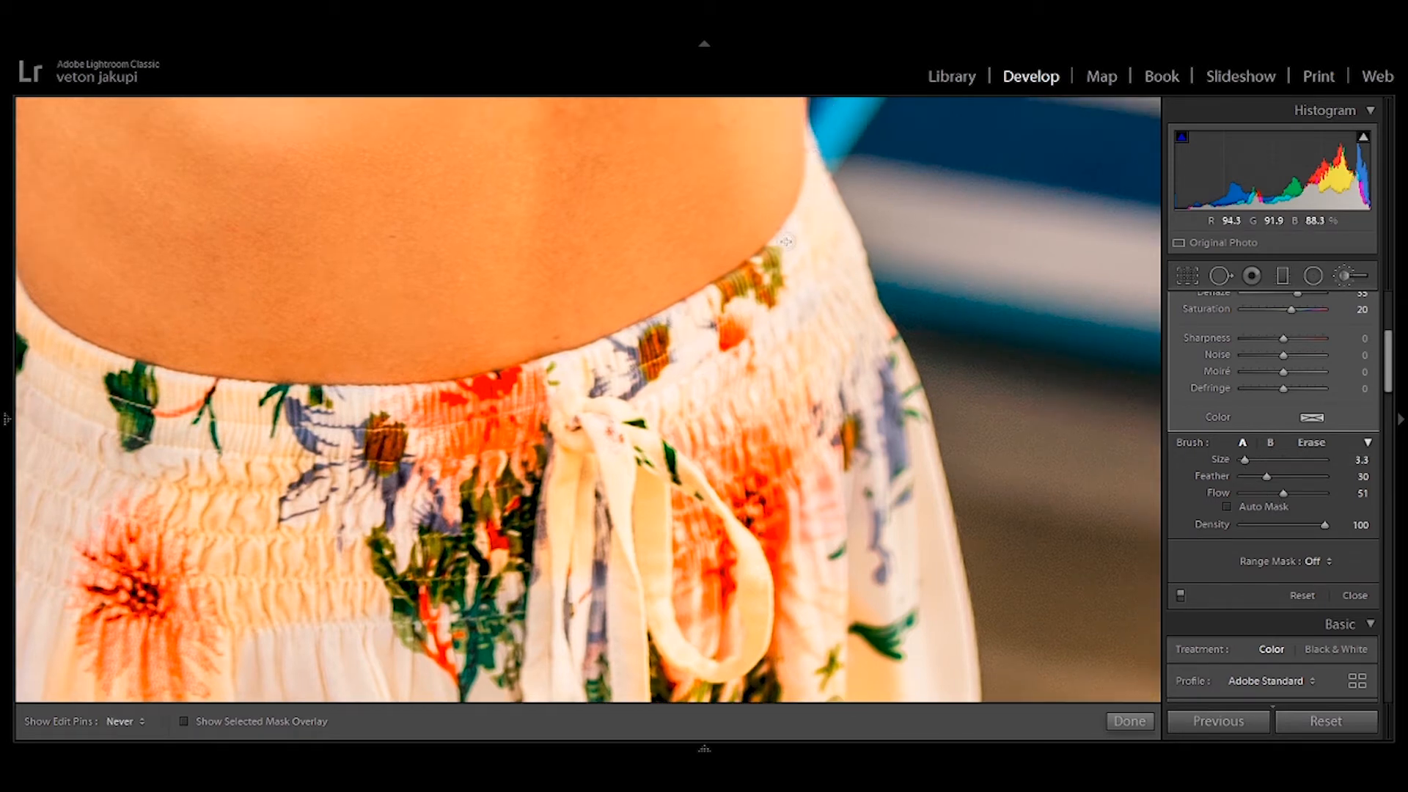
key(h)
Step: Set the brush to size 11.8 and Flow 51, and paint down the garment's hip on the photo's right
click(1256, 459)
click(1300, 494)
click(1283, 493)
click(1250, 460)
drag(1249, 464, 1251, 464)
key(h)
key(h)
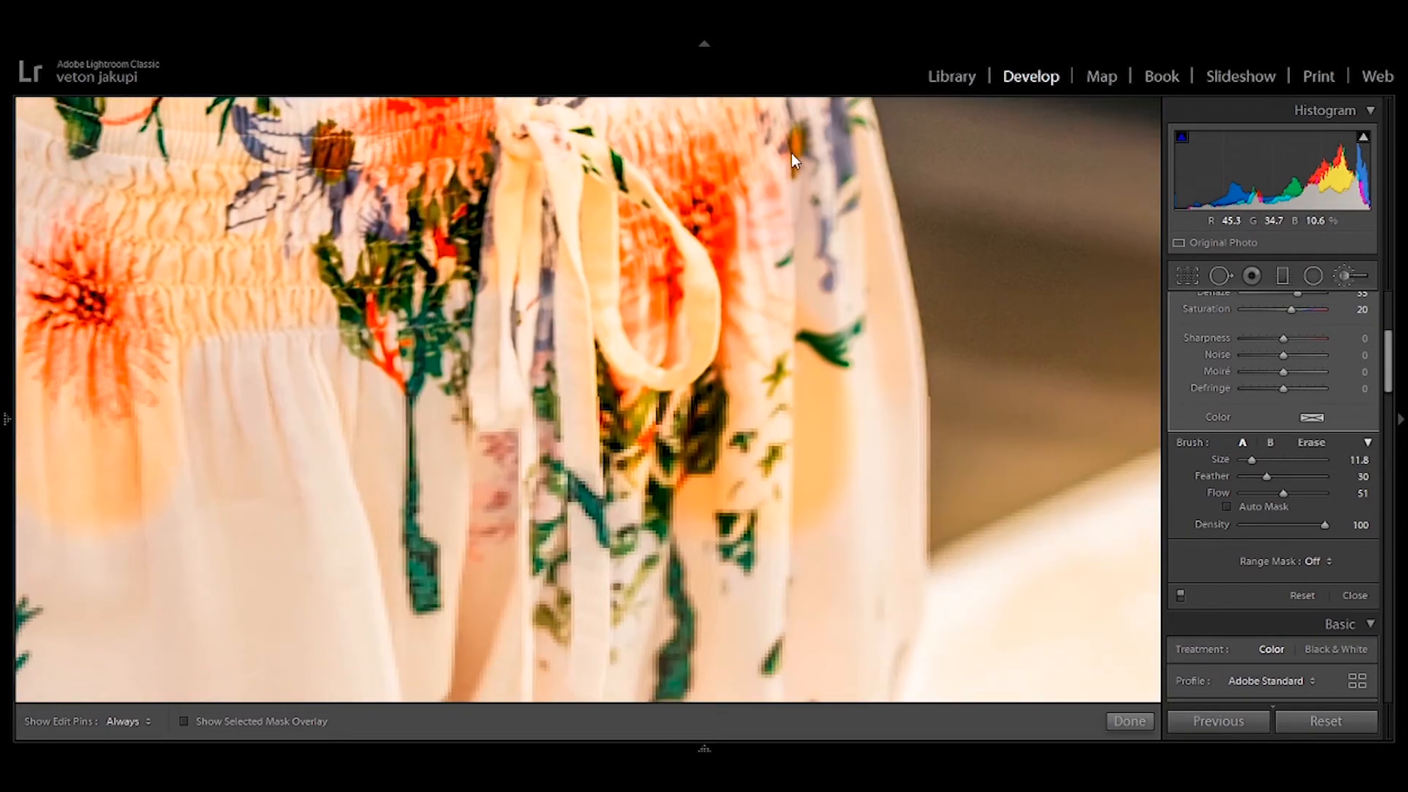
key(h)
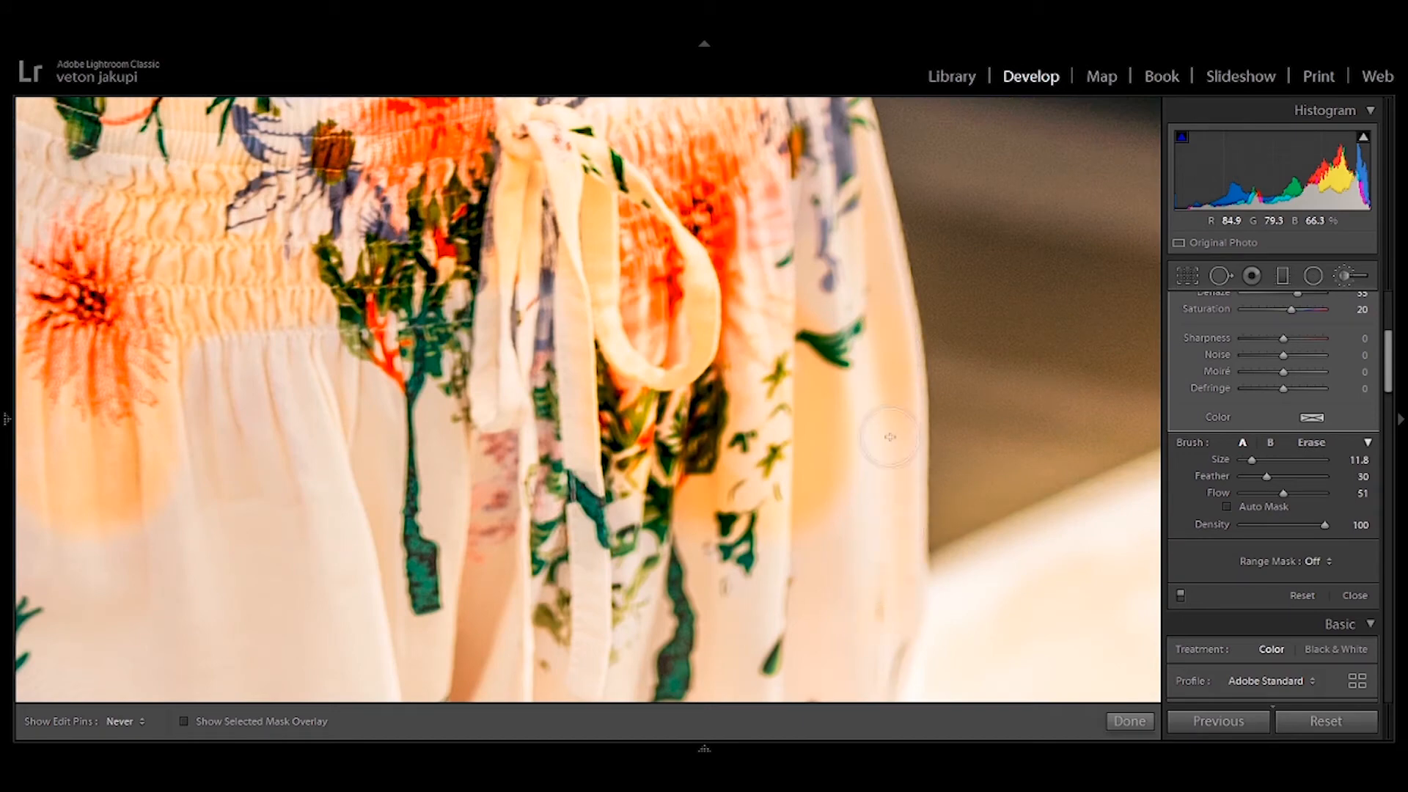
key(h)
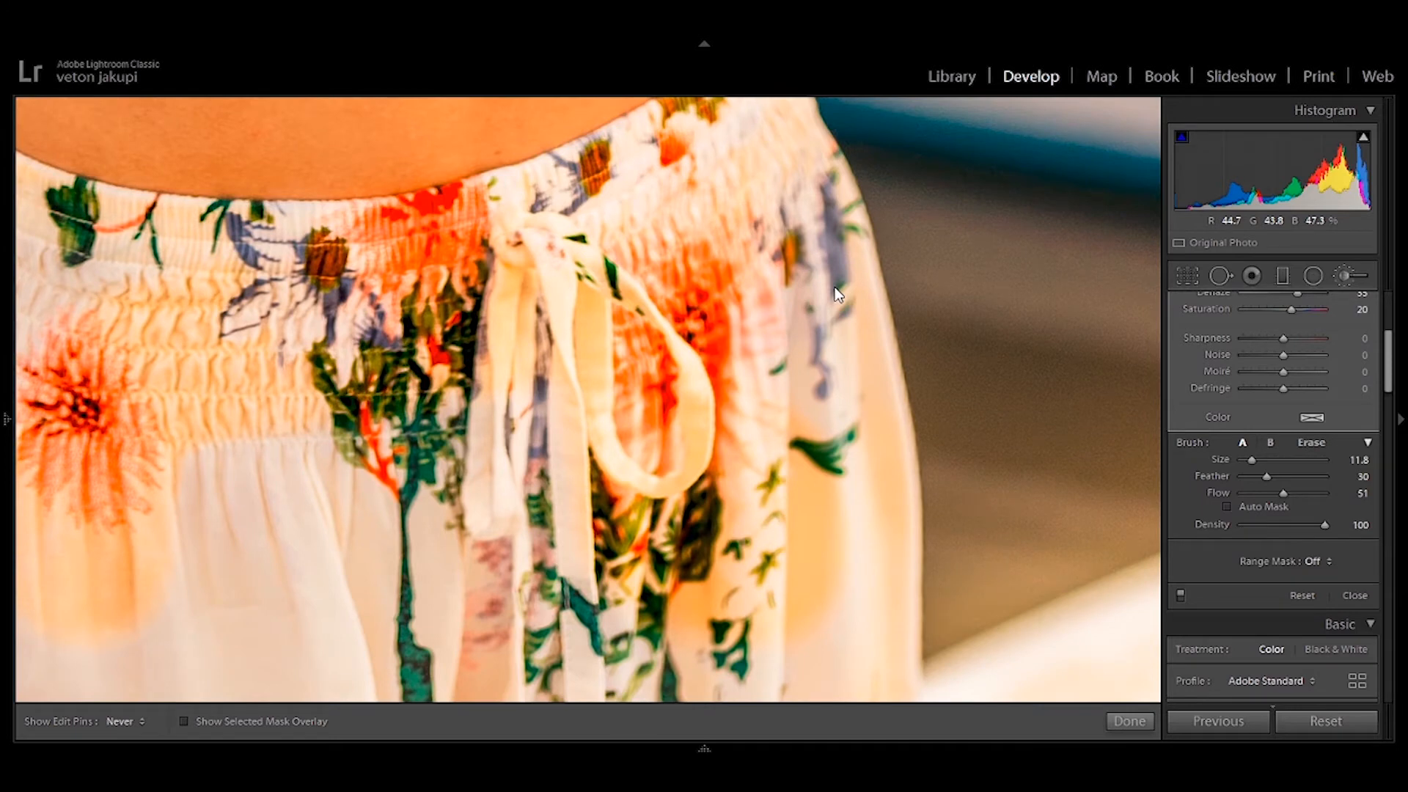
Step: Extend the brush effect down the outer leg on the photo's right, past the hanging tie ends
key(h)
drag(830, 248, 801, 194)
key(h)
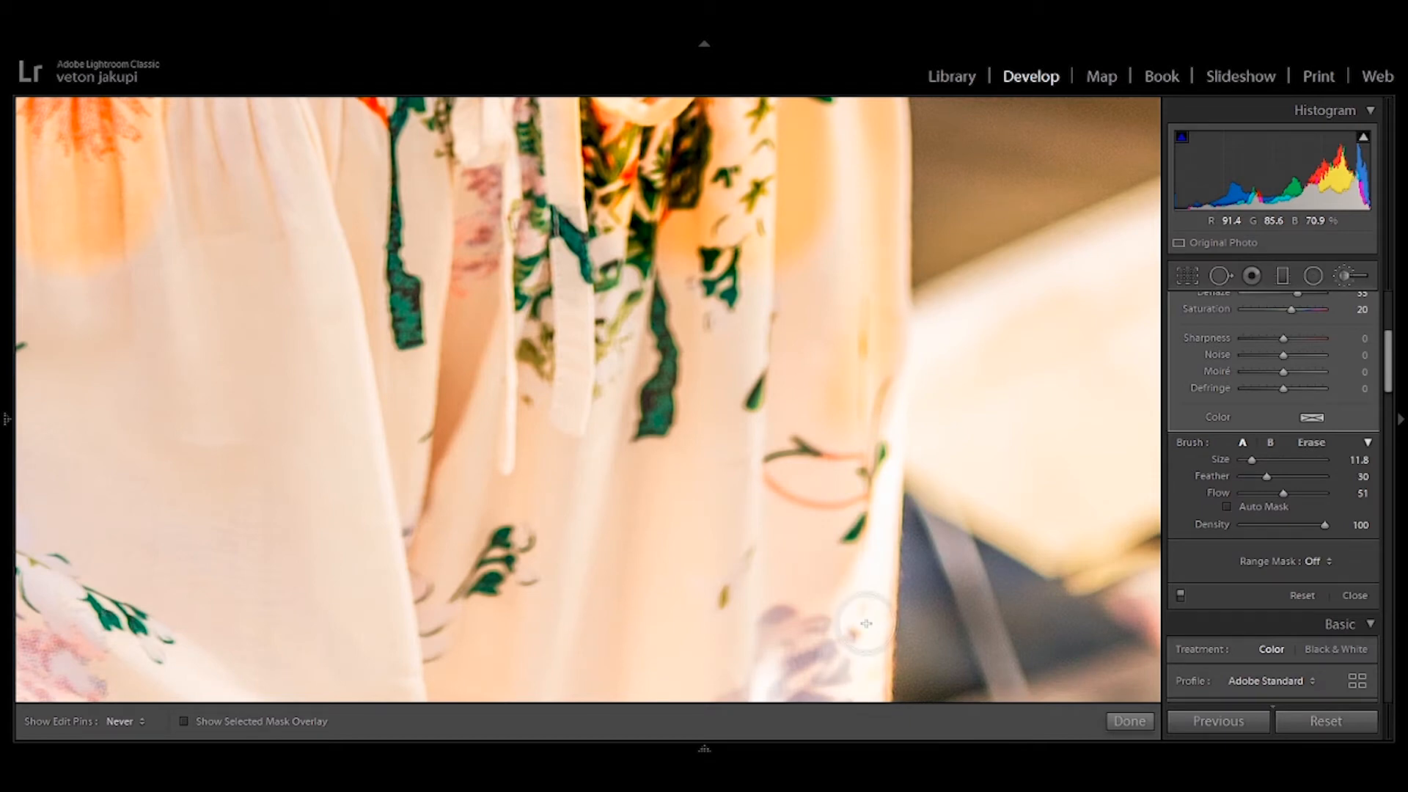
key(z)
Step: Set the brush to size 23.5 and Flow 77, fill in both trouser legs, and compare the result with the brush effect off
key(h)
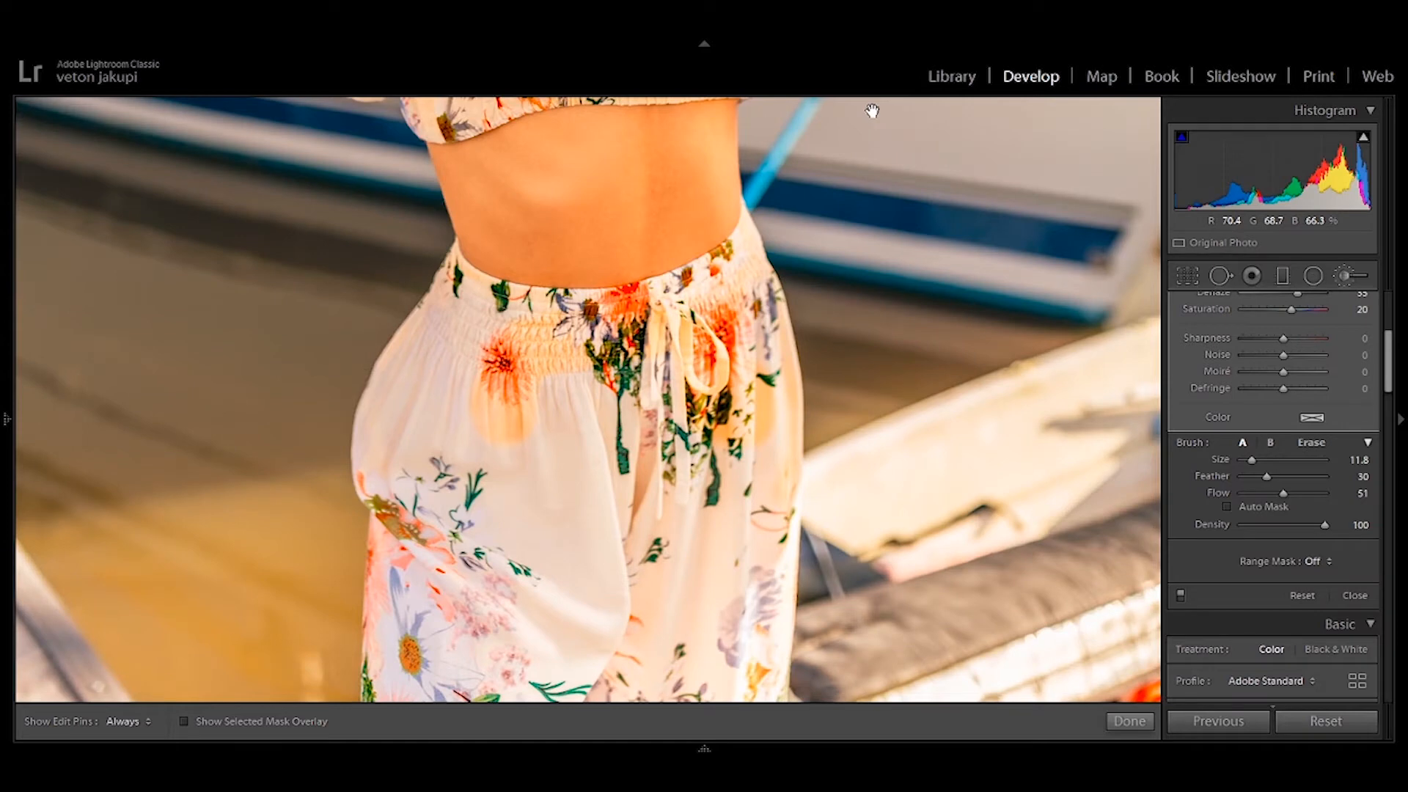
key(h)
key(h)
key(z)
key(z)
mouse_move(1252, 460)
mouse_down()
mouse_move(1319, 495)
mouse_move(1305, 494)
mouse_up()
key(h)
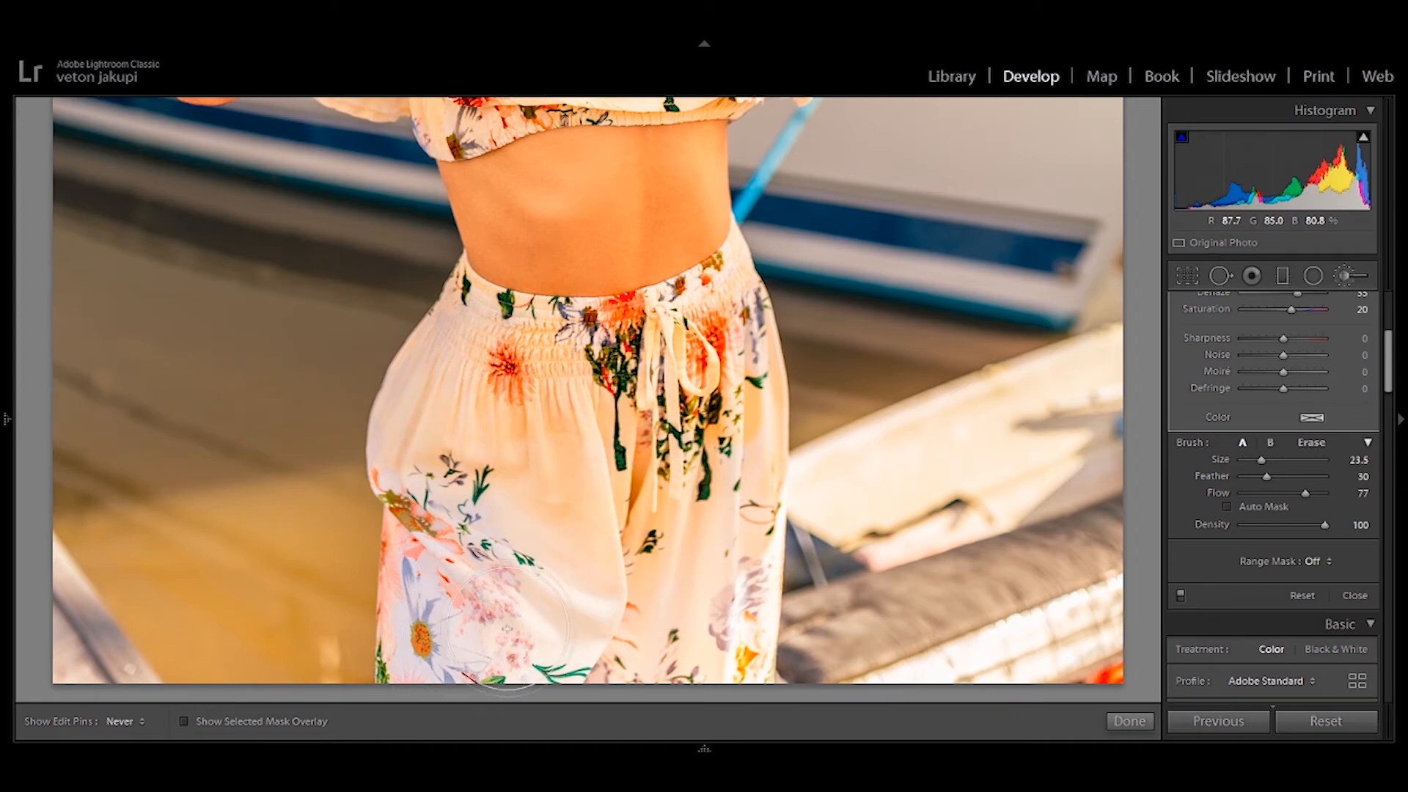
key(h)
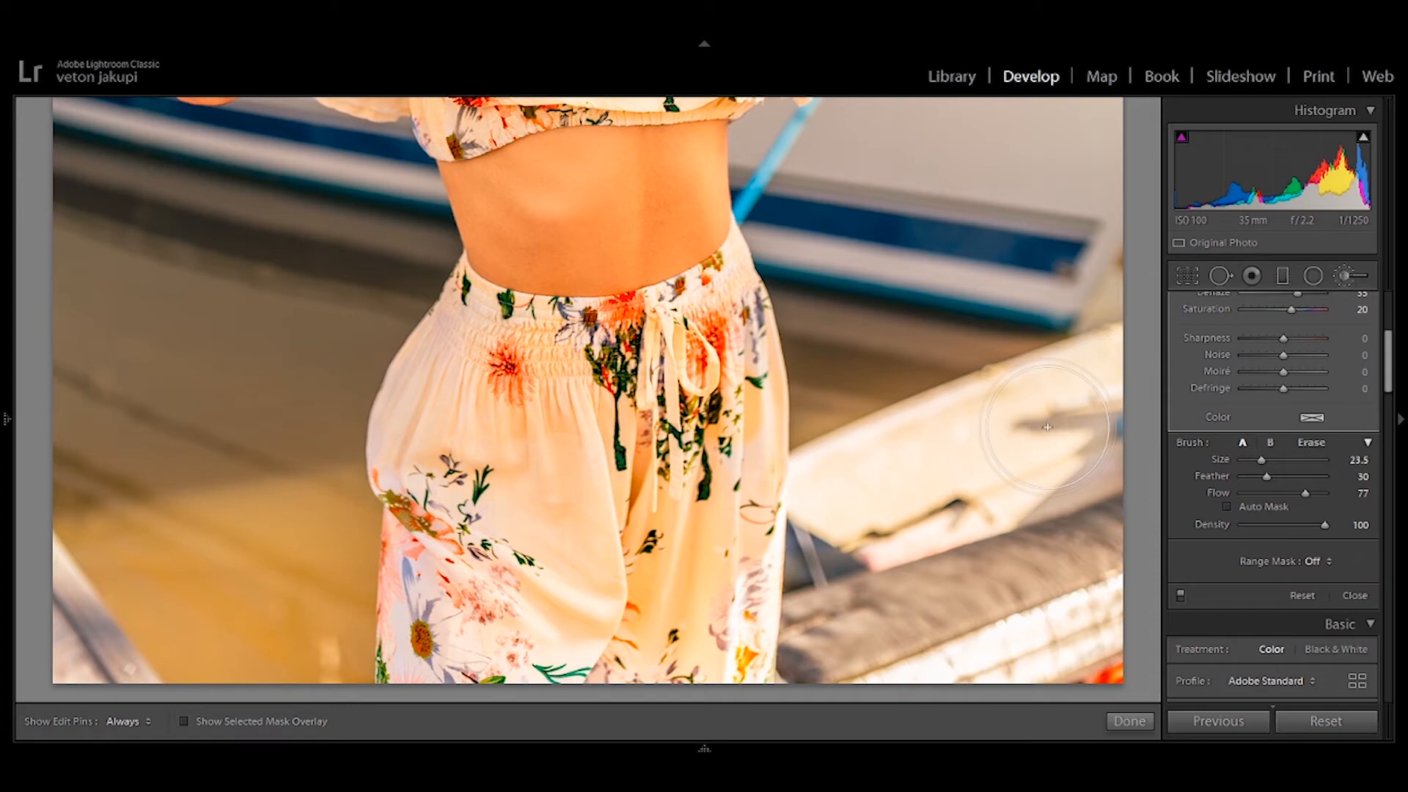
click(1181, 594)
click(1179, 595)
Step: Reduce the brush to size 15.0 and paint over the remaining unpainted fabric on both trouser legs
drag(1261, 460, 1254, 460)
key(h)
key(h)
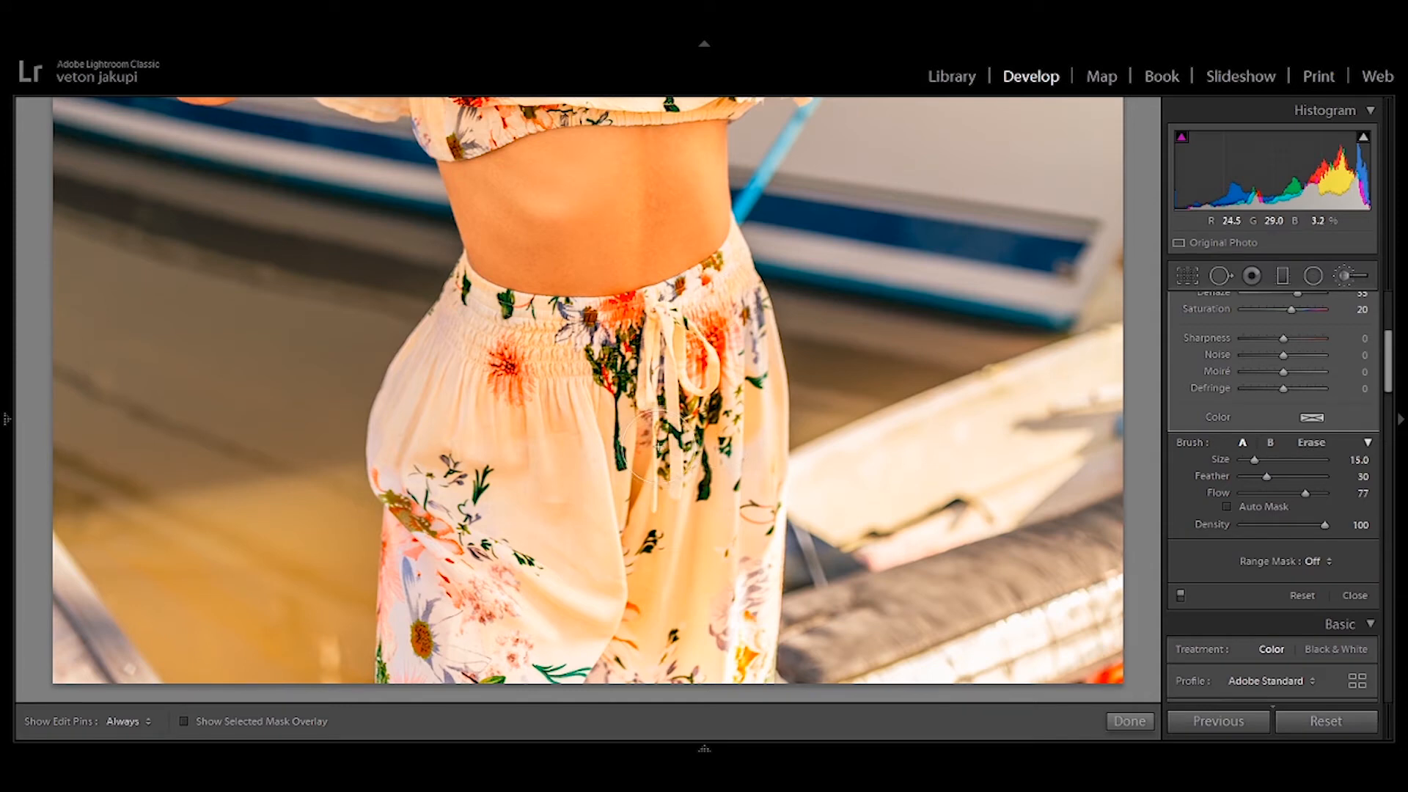
key(h)
key(h)
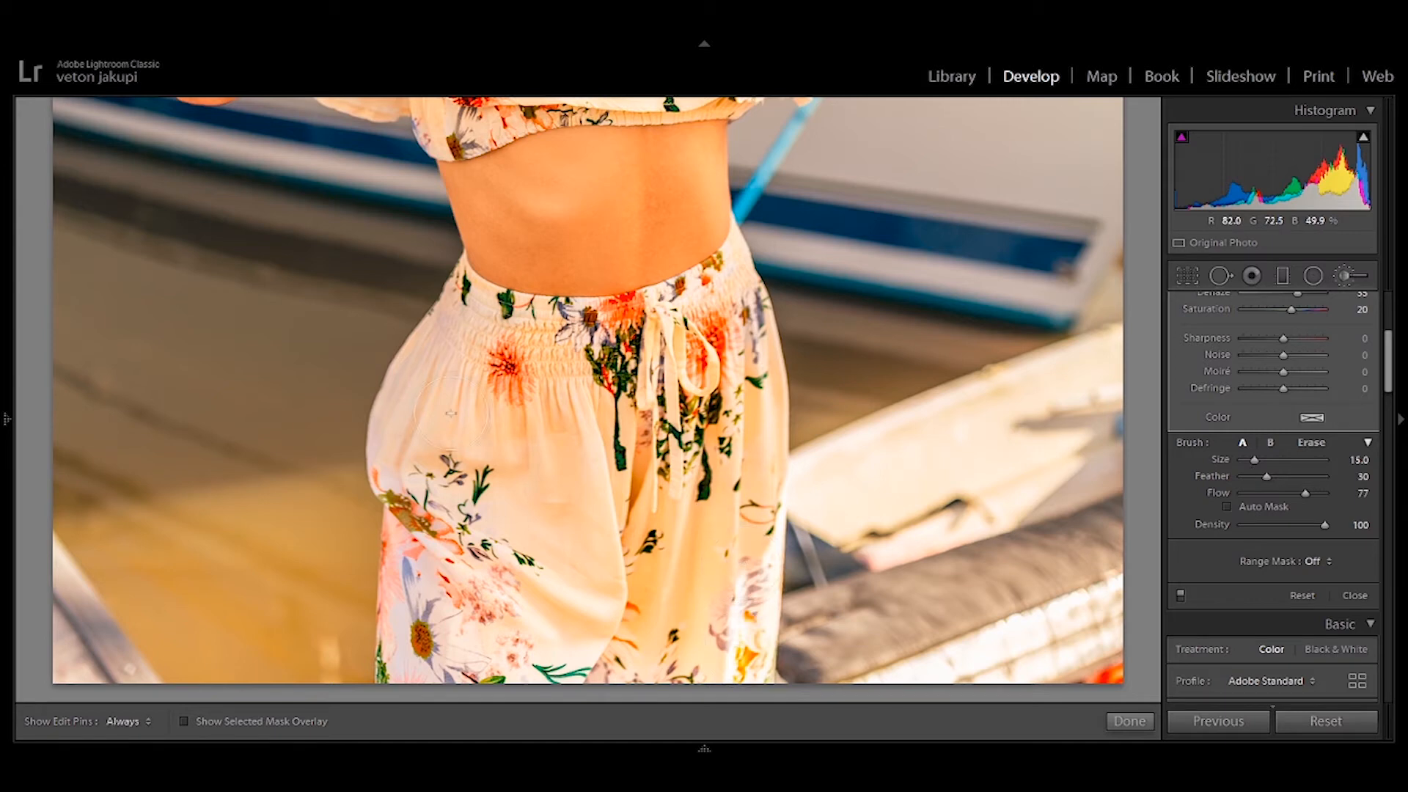
key(h)
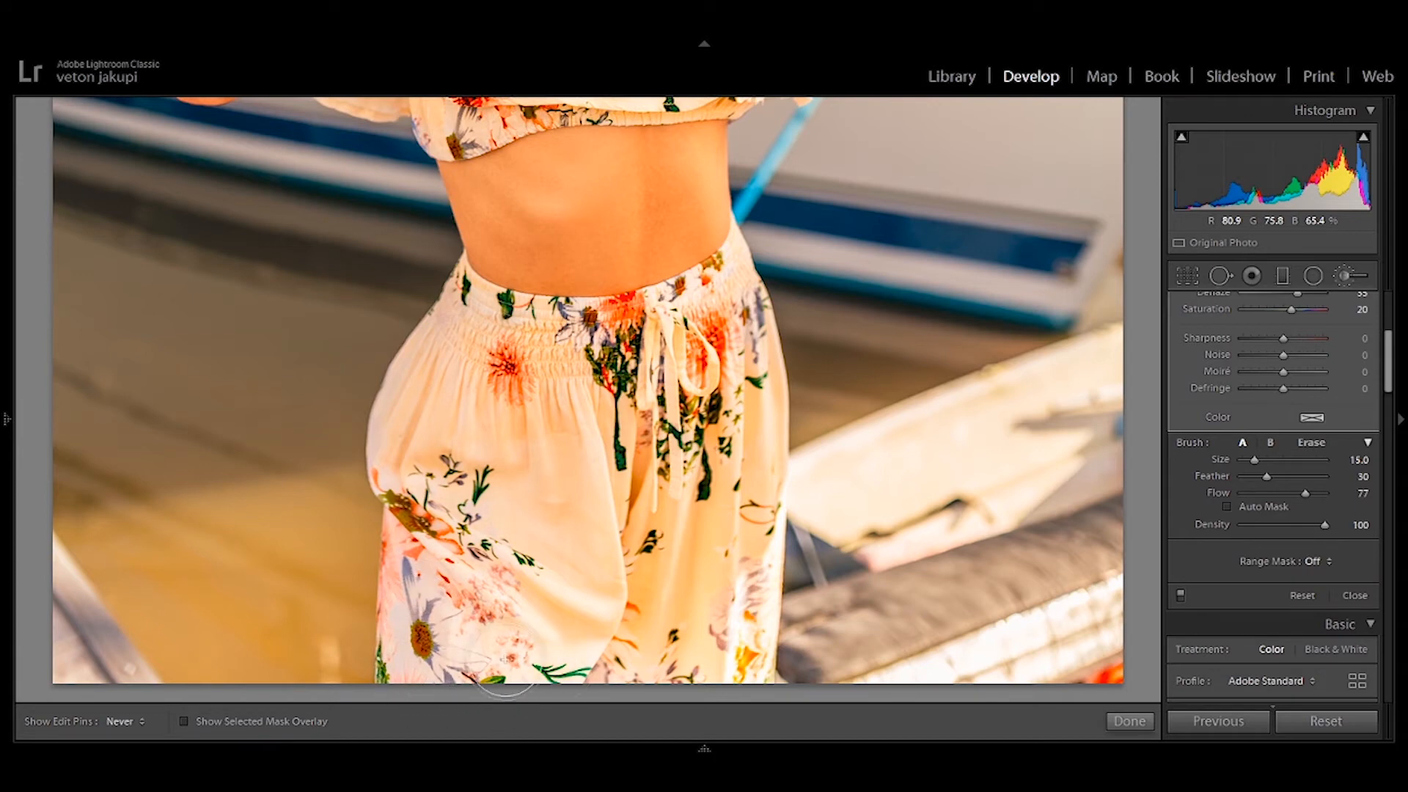
key(h)
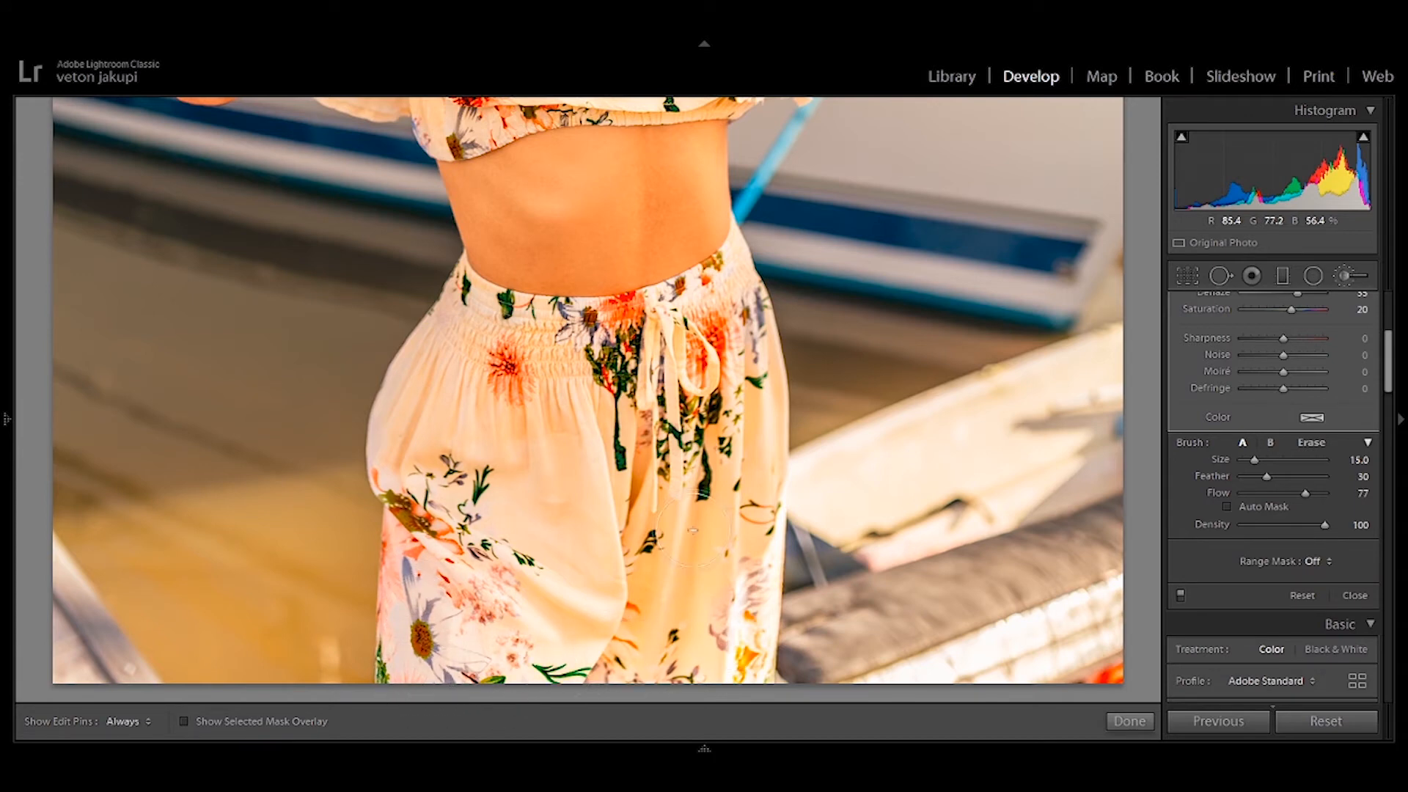
key(h)
key(h)
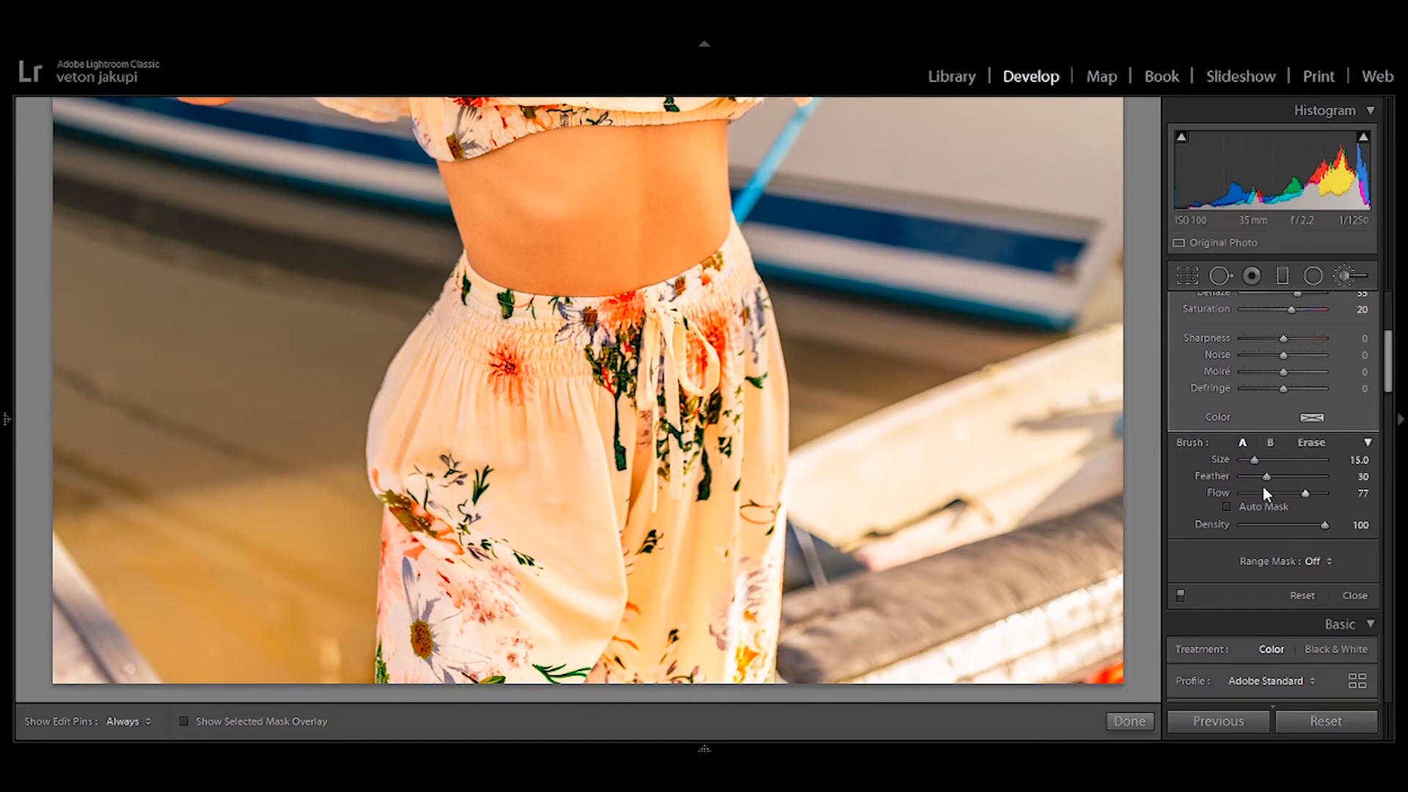
Step: Reduce the brush to size 5.4 and touch up small unpainted areas of the floral bottoms
drag(1388, 359, 1389, 355)
drag(1249, 484, 1244, 483)
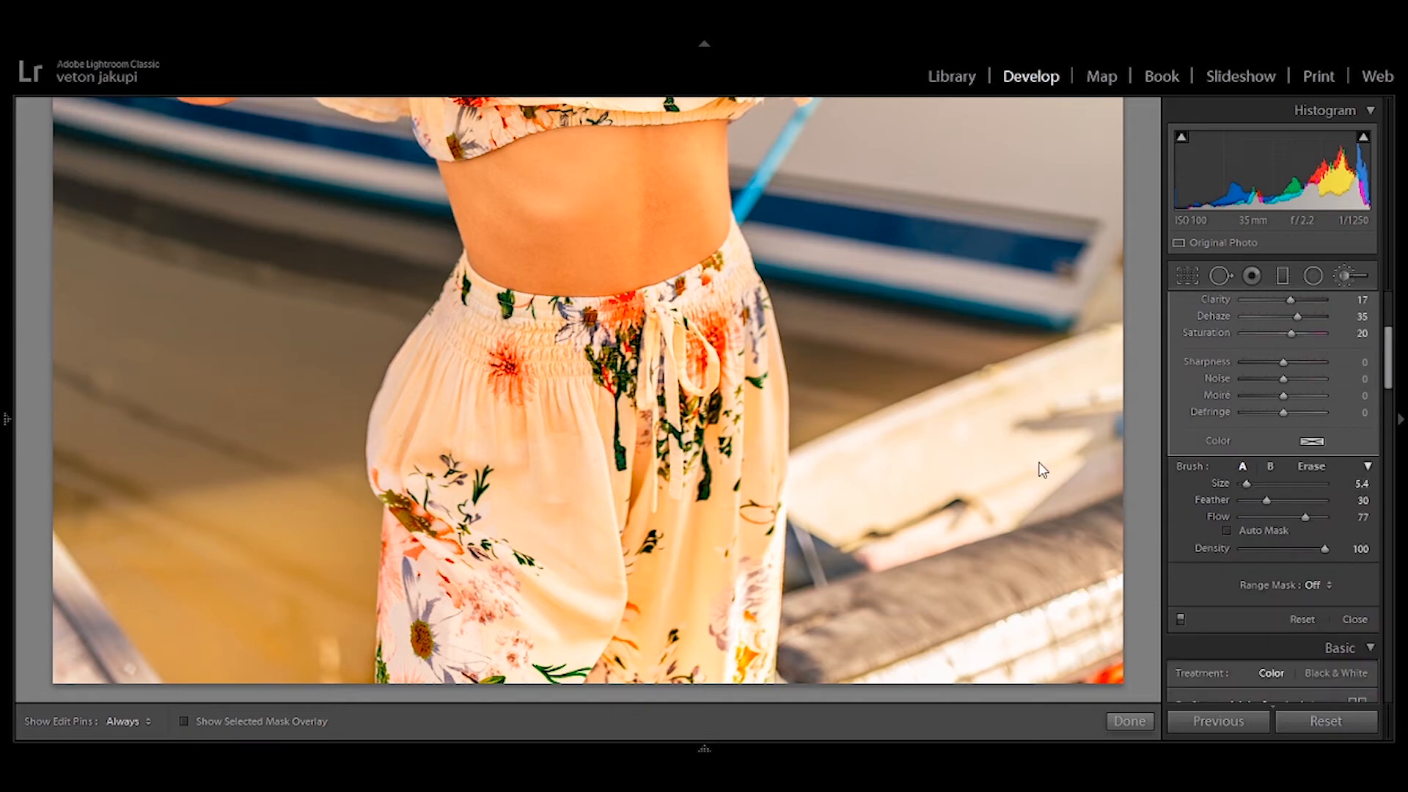
key(h)
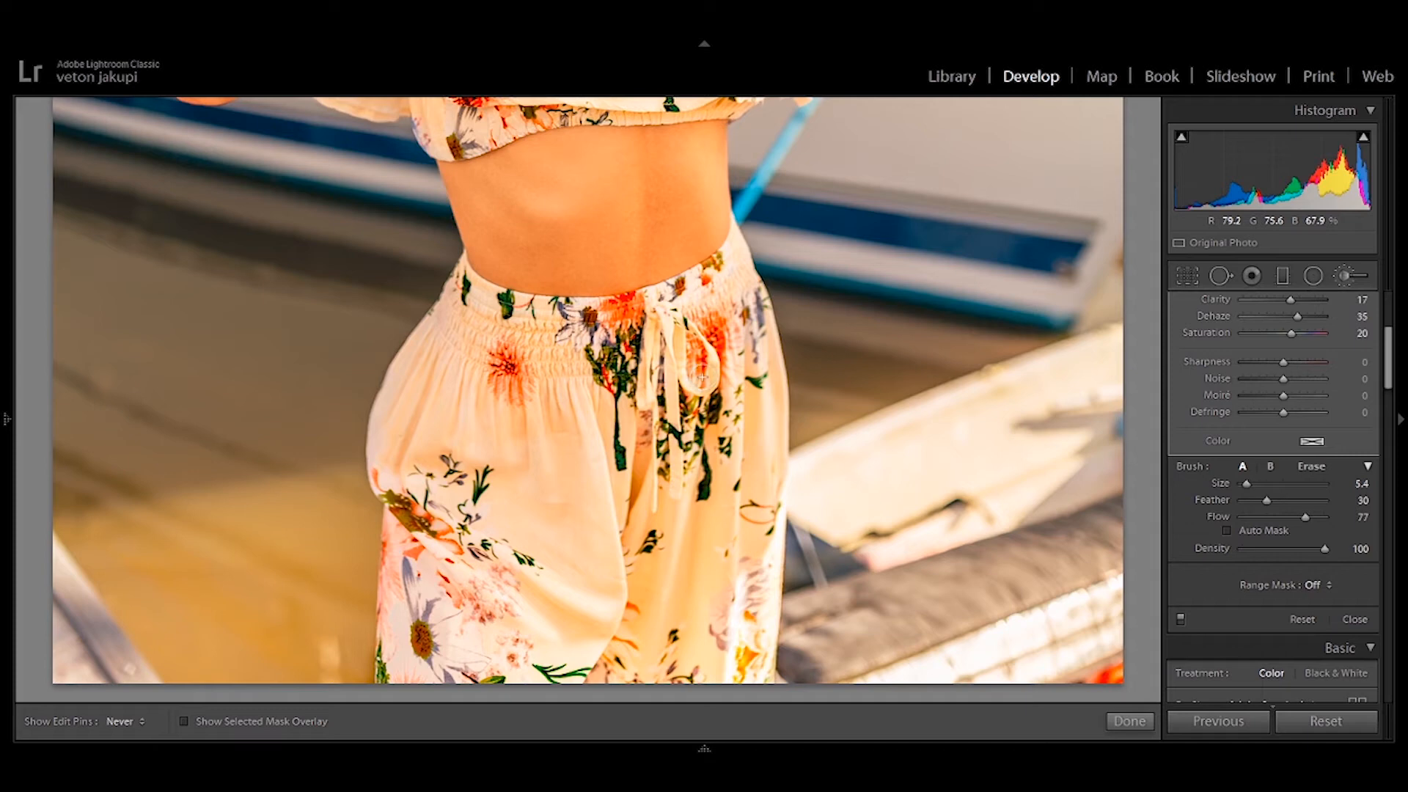
key(h)
key(h)
key(h)
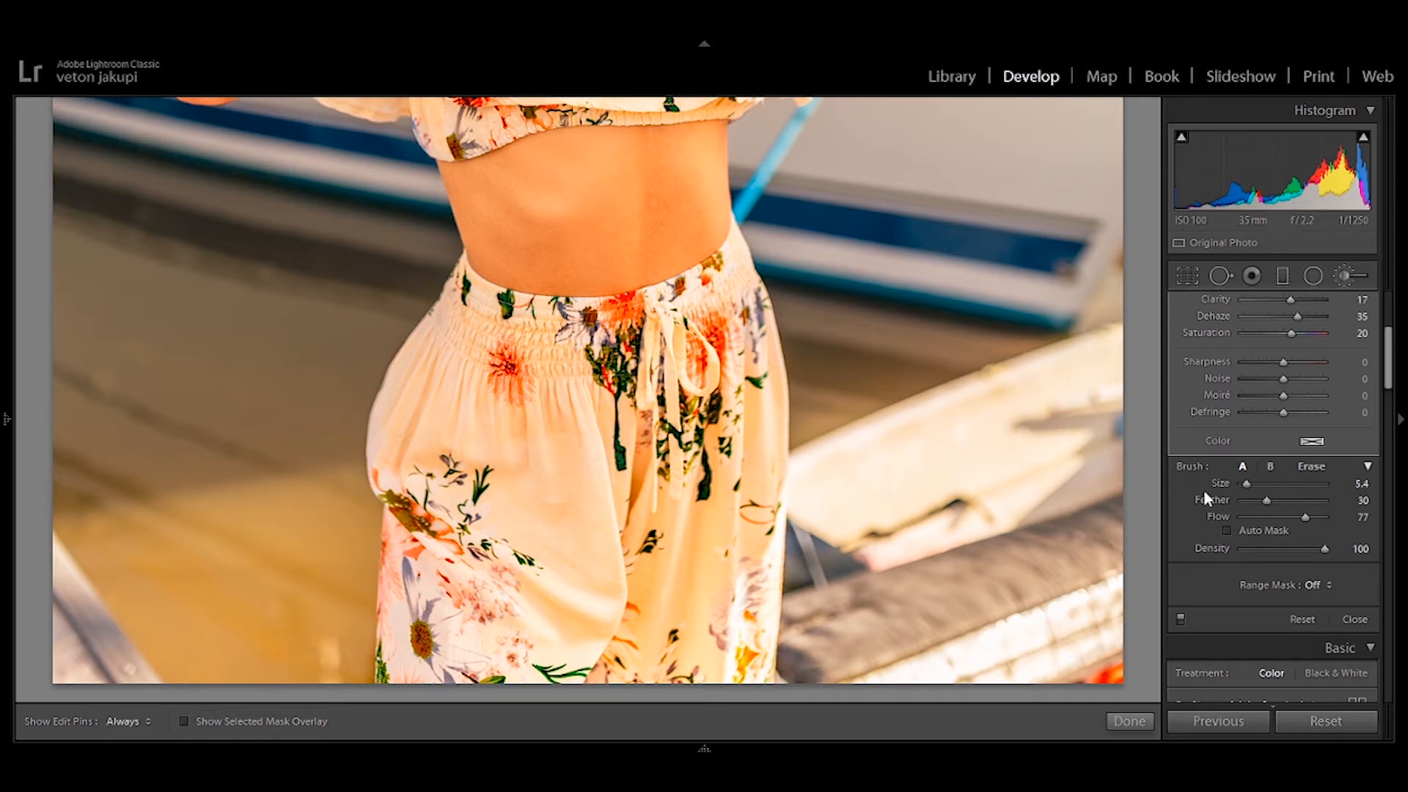
Step: Compare the outfit with and without the brush adjustments, in close-up and on the whole photo
click(1181, 621)
click(1181, 620)
click(1182, 620)
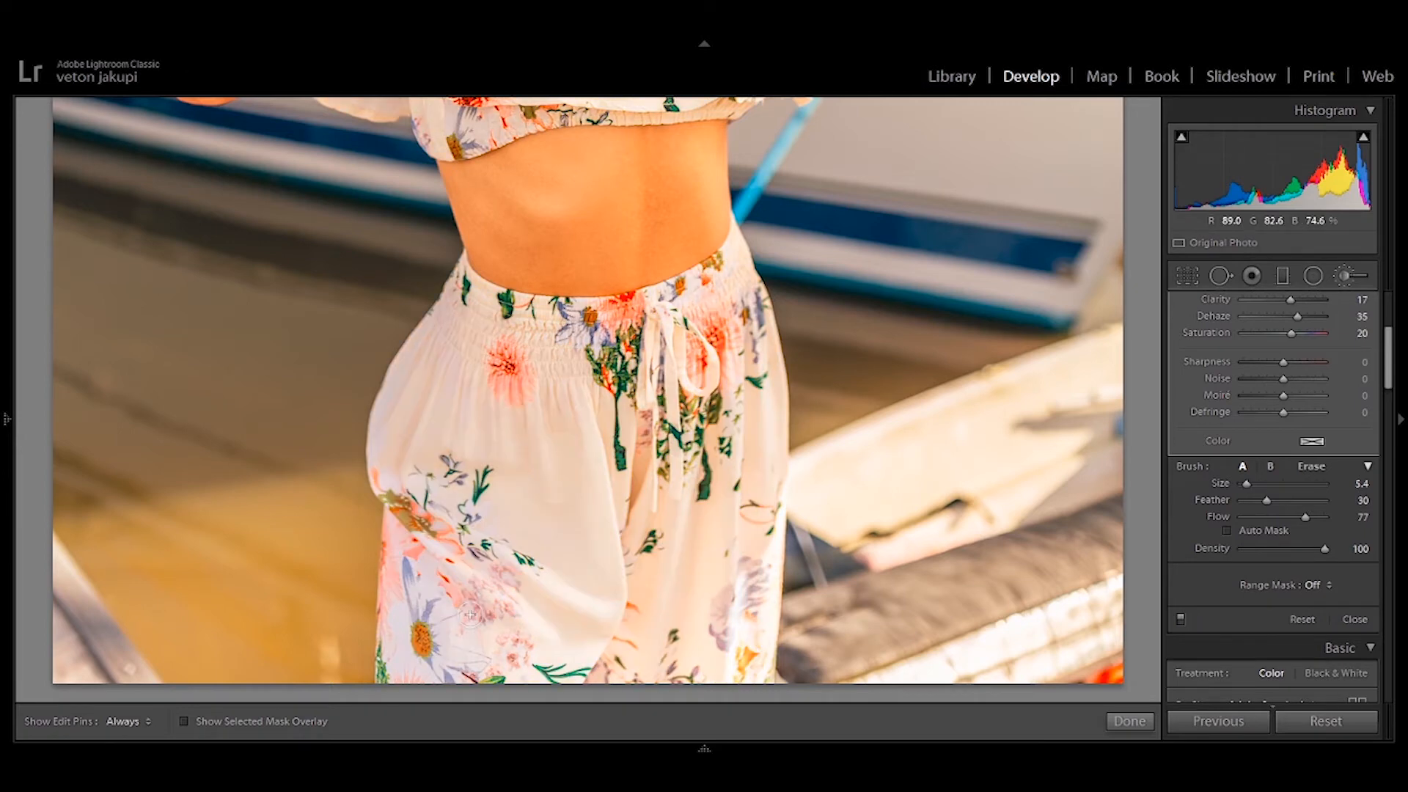
key(h)
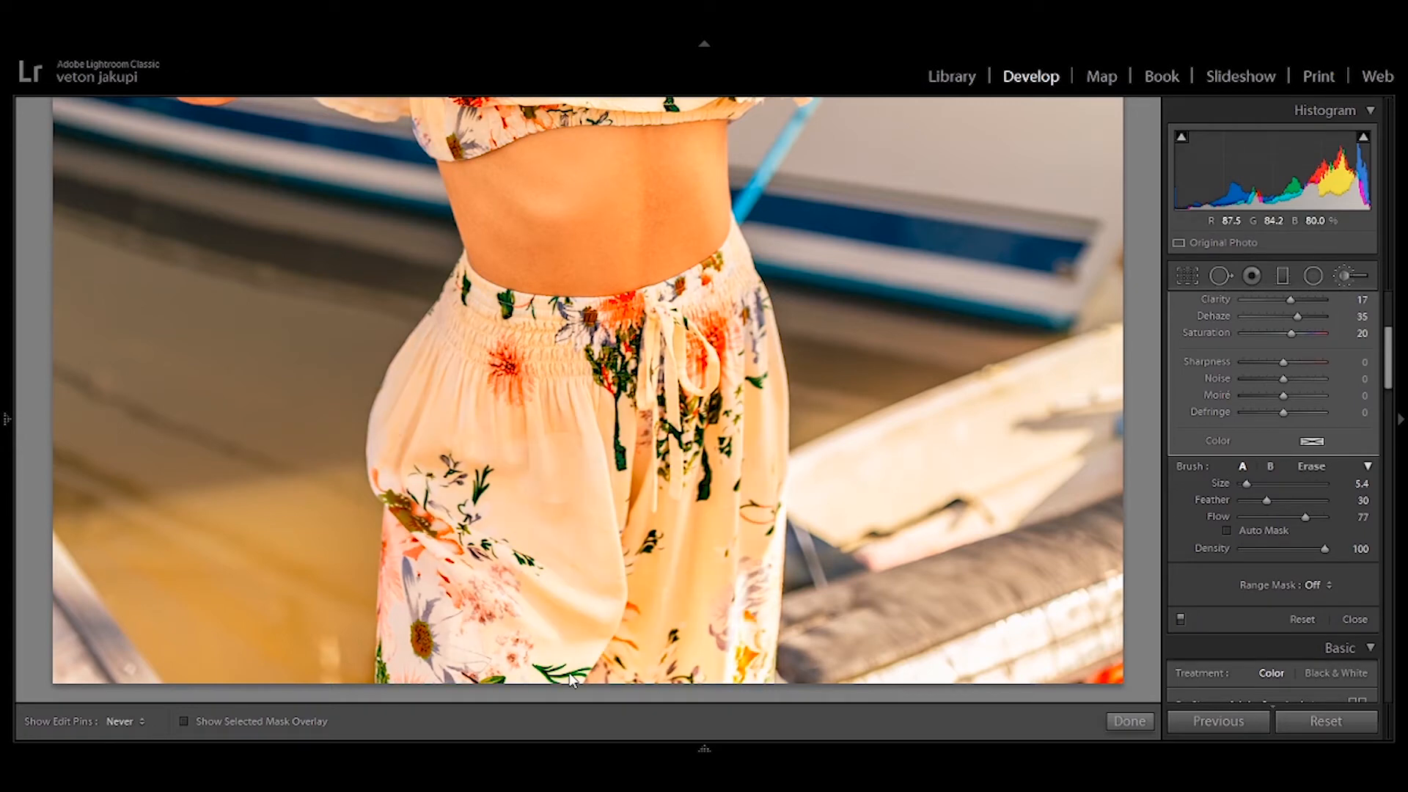
key(h)
key(z)
key(z)
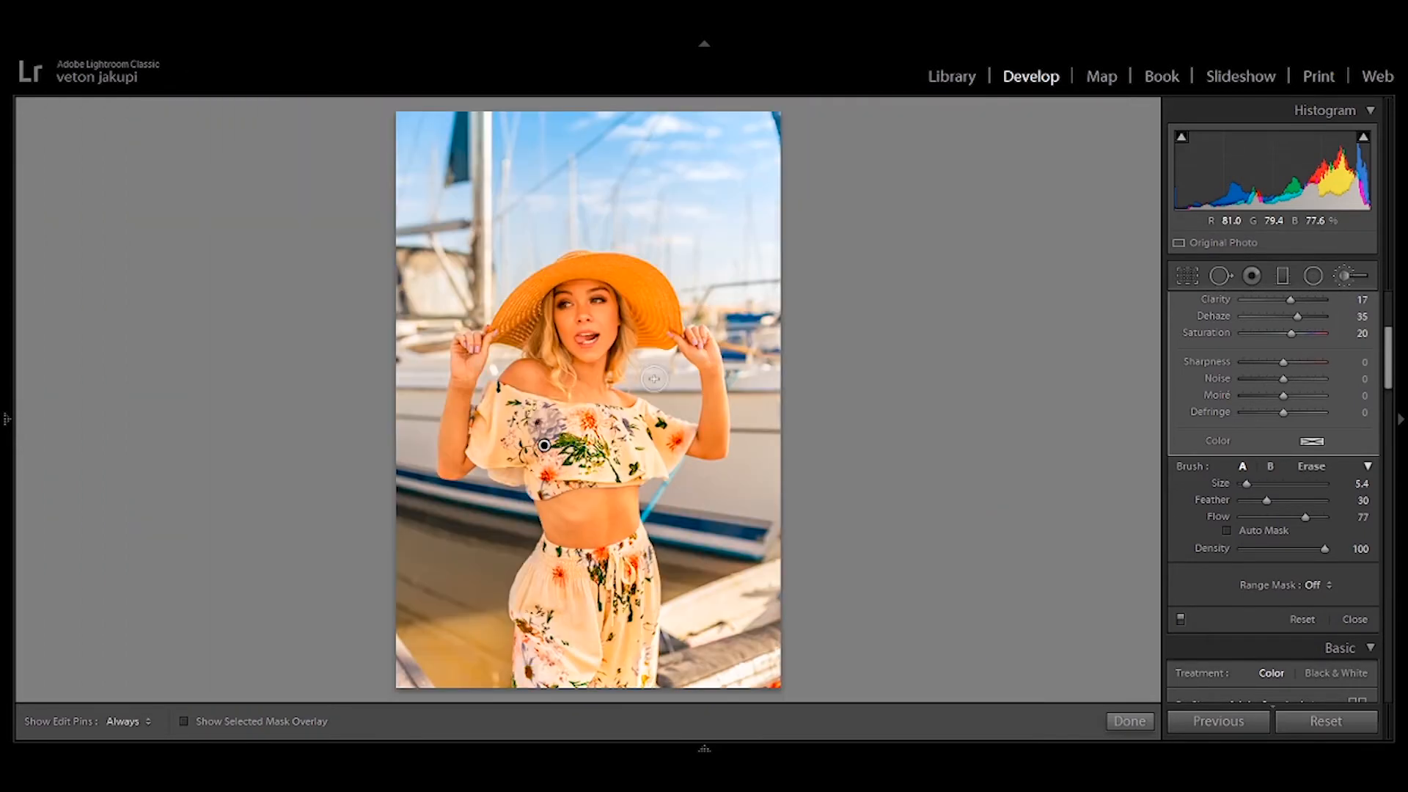
click(1180, 620)
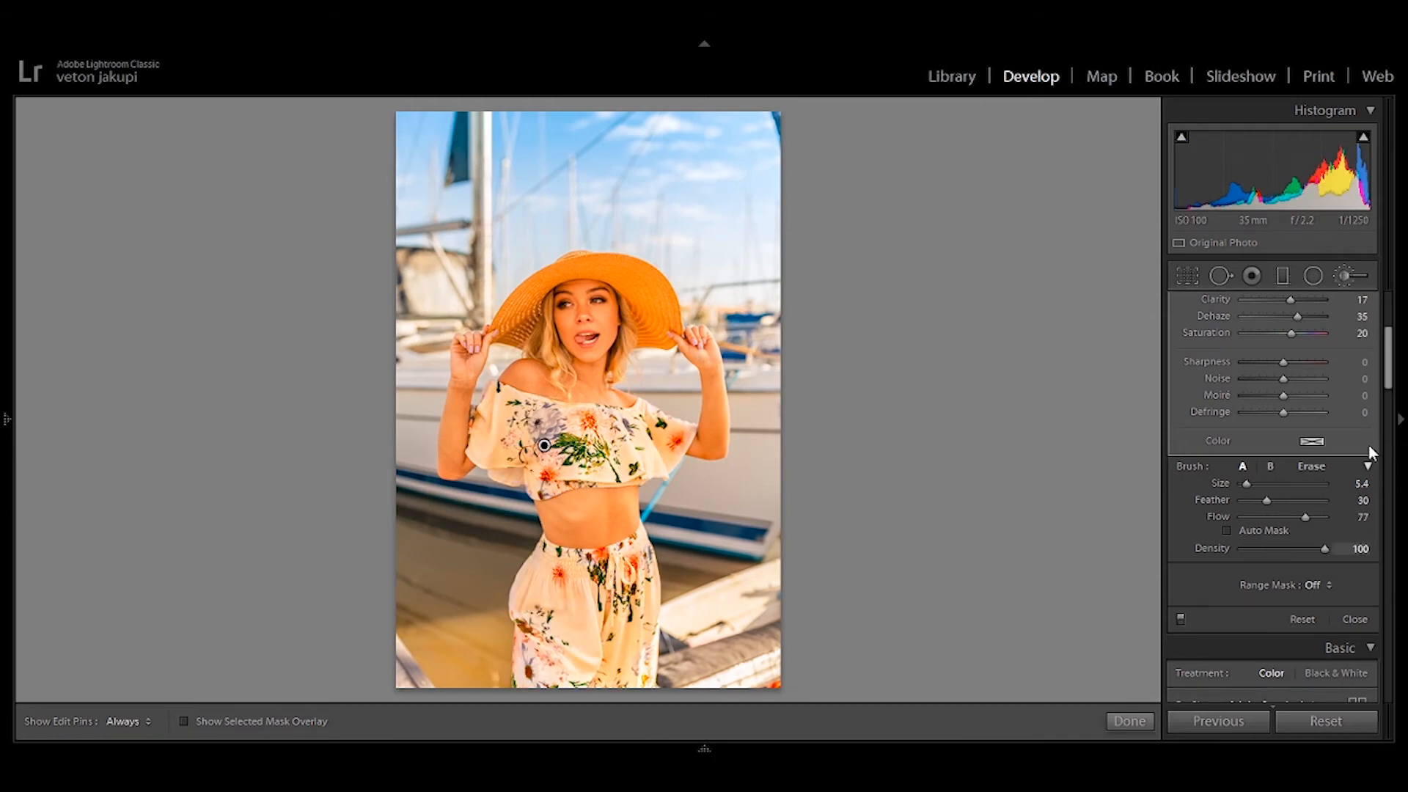
Step: For the outfit brush mask, set Shadows to -22, Highlights to 41 and Exposure to -1.48
scroll(1276, 476, up, 5)
drag(1283, 442, 1274, 441)
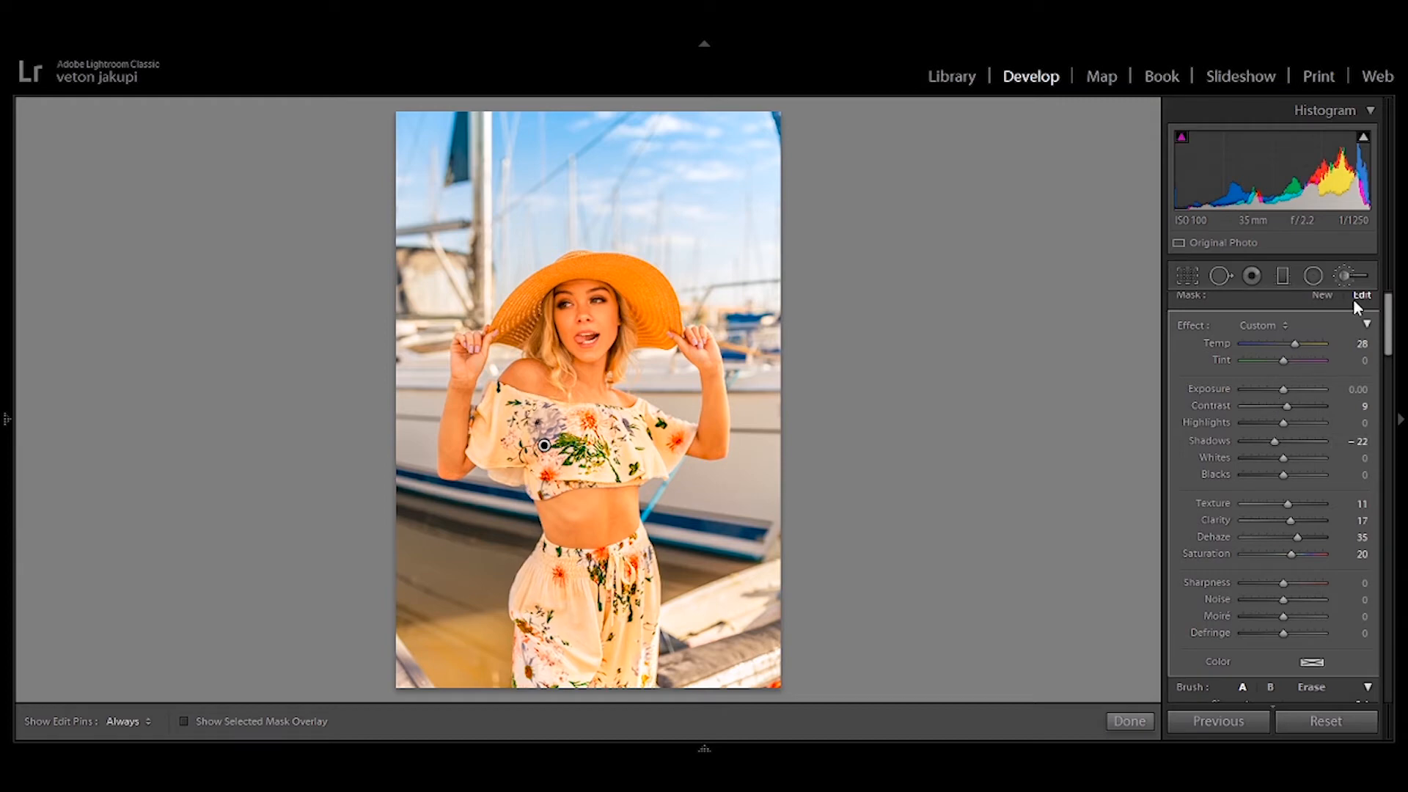
drag(1282, 424, 1300, 425)
click(1303, 423)
drag(1283, 389, 1266, 389)
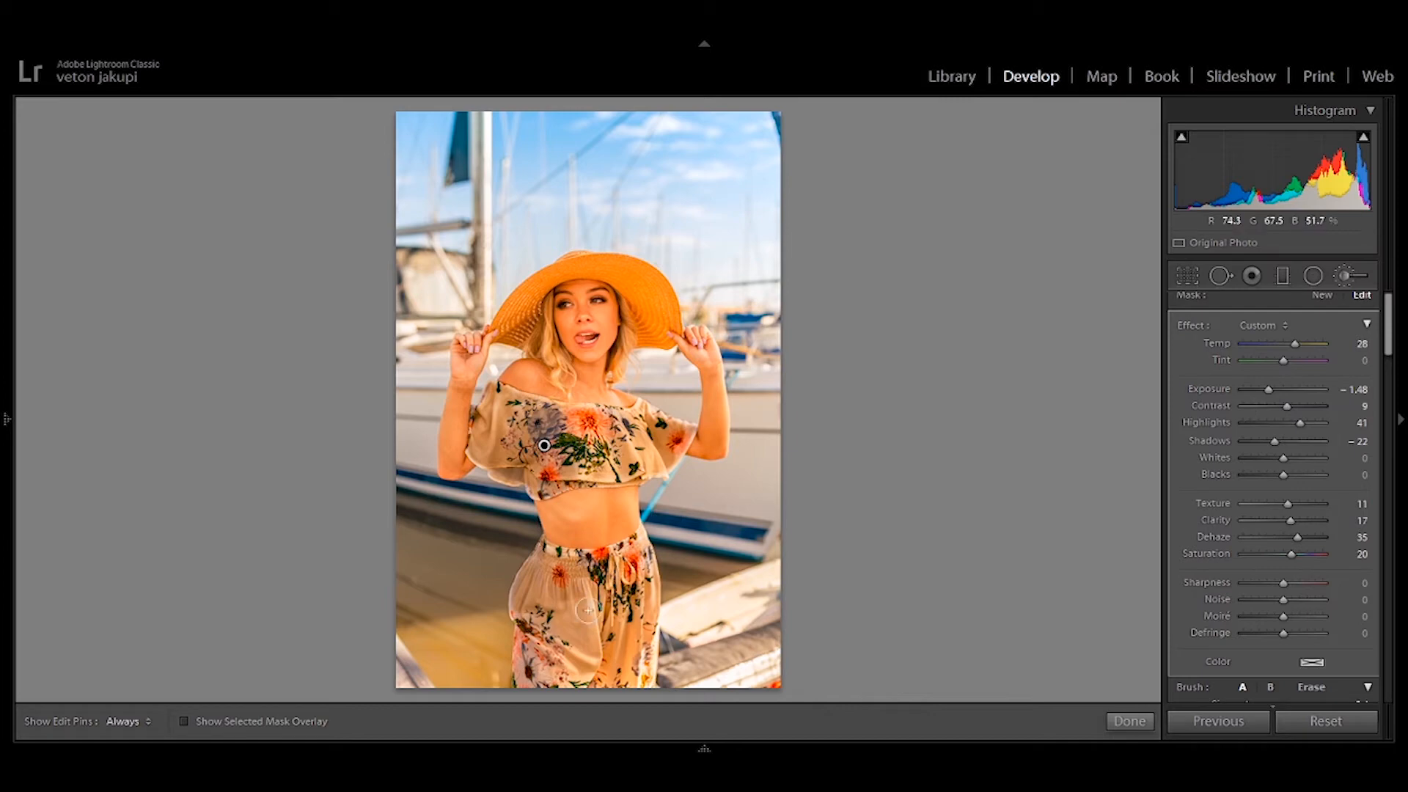
Step: Paint over missed patches on the lower trouser legs with the darkened outfit brush
key(h)
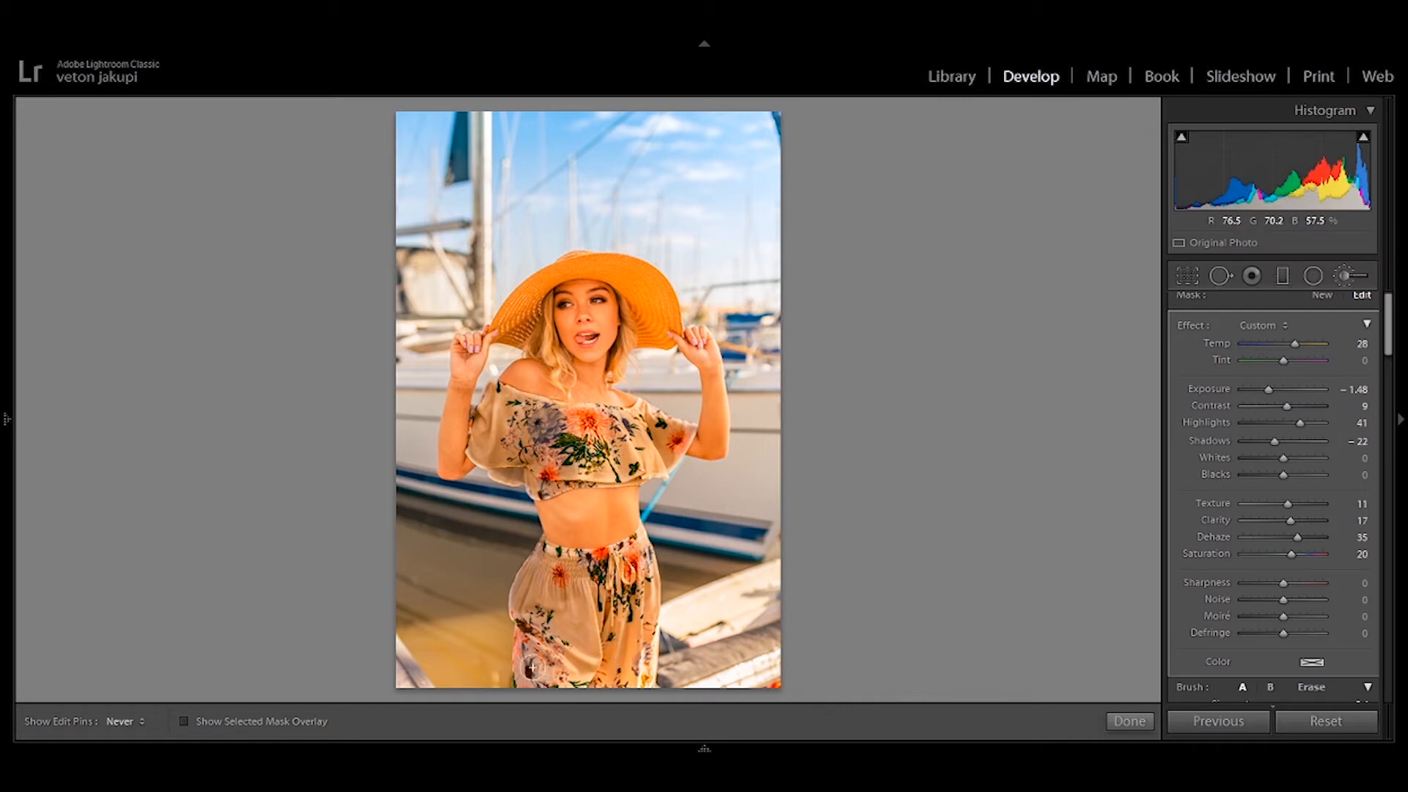
key(h)
key(h)
key(h)
Step: Set the outfit brush size to 10.4 and touch up the floral waistband of the trousers in close-up
click(556, 587)
click(554, 587)
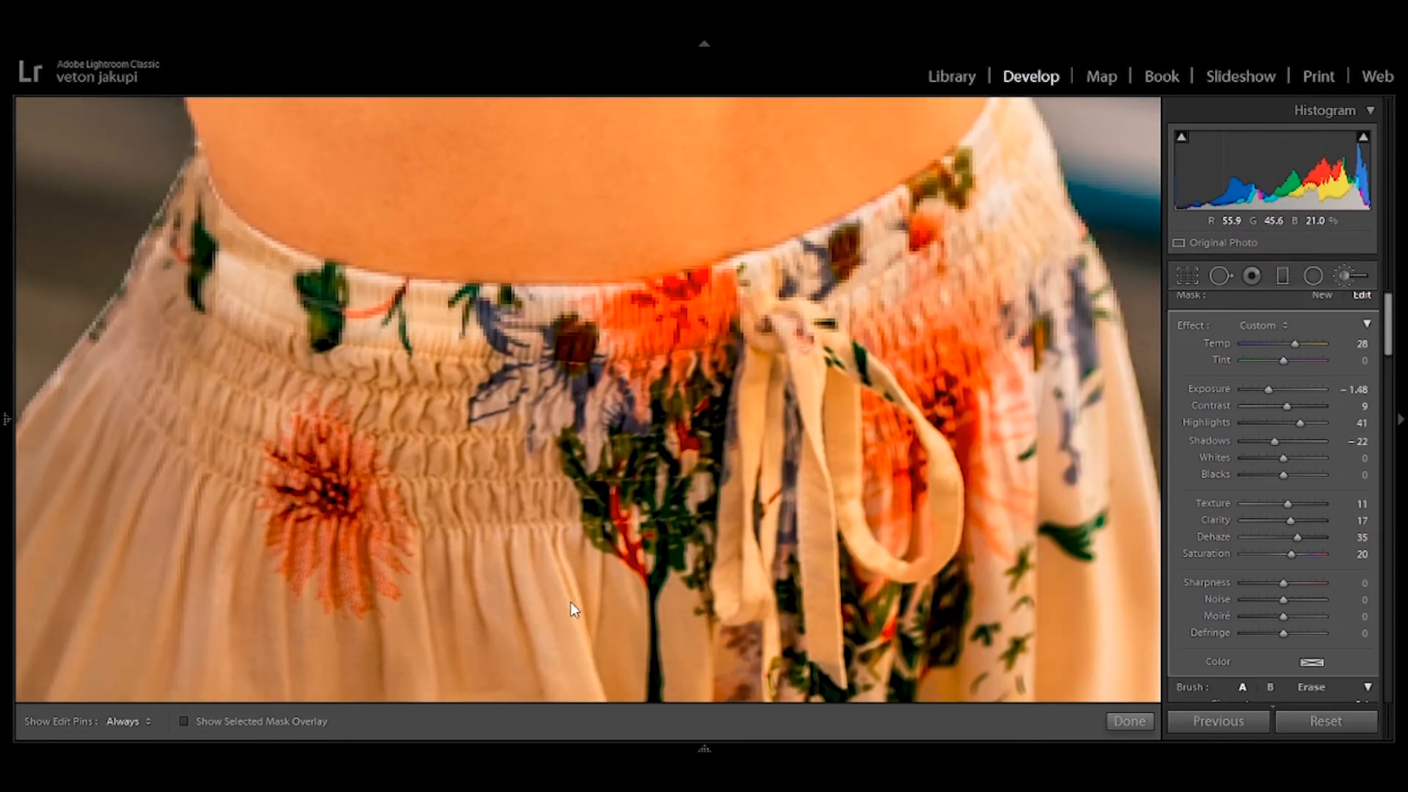
scroll(1369, 393, down, 3)
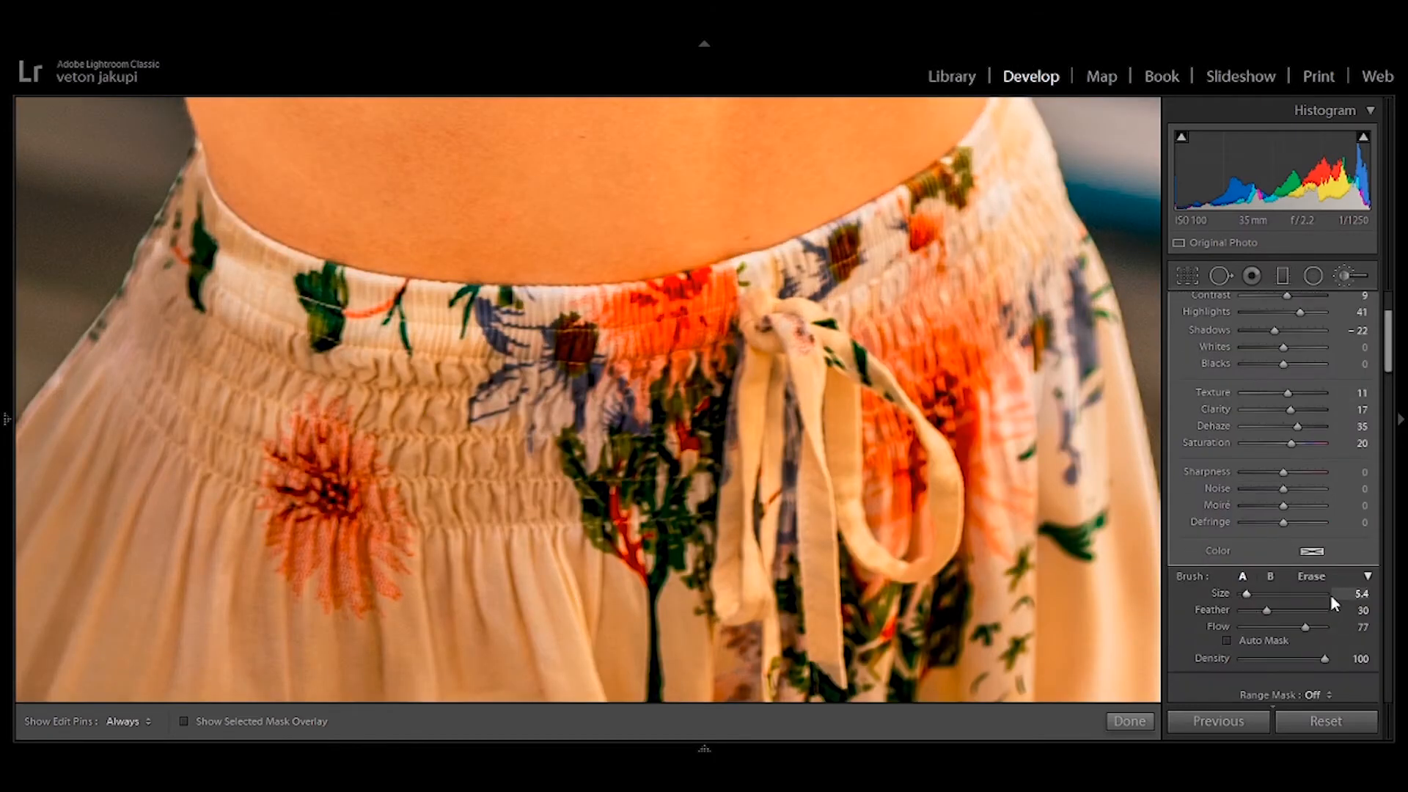
key(h)
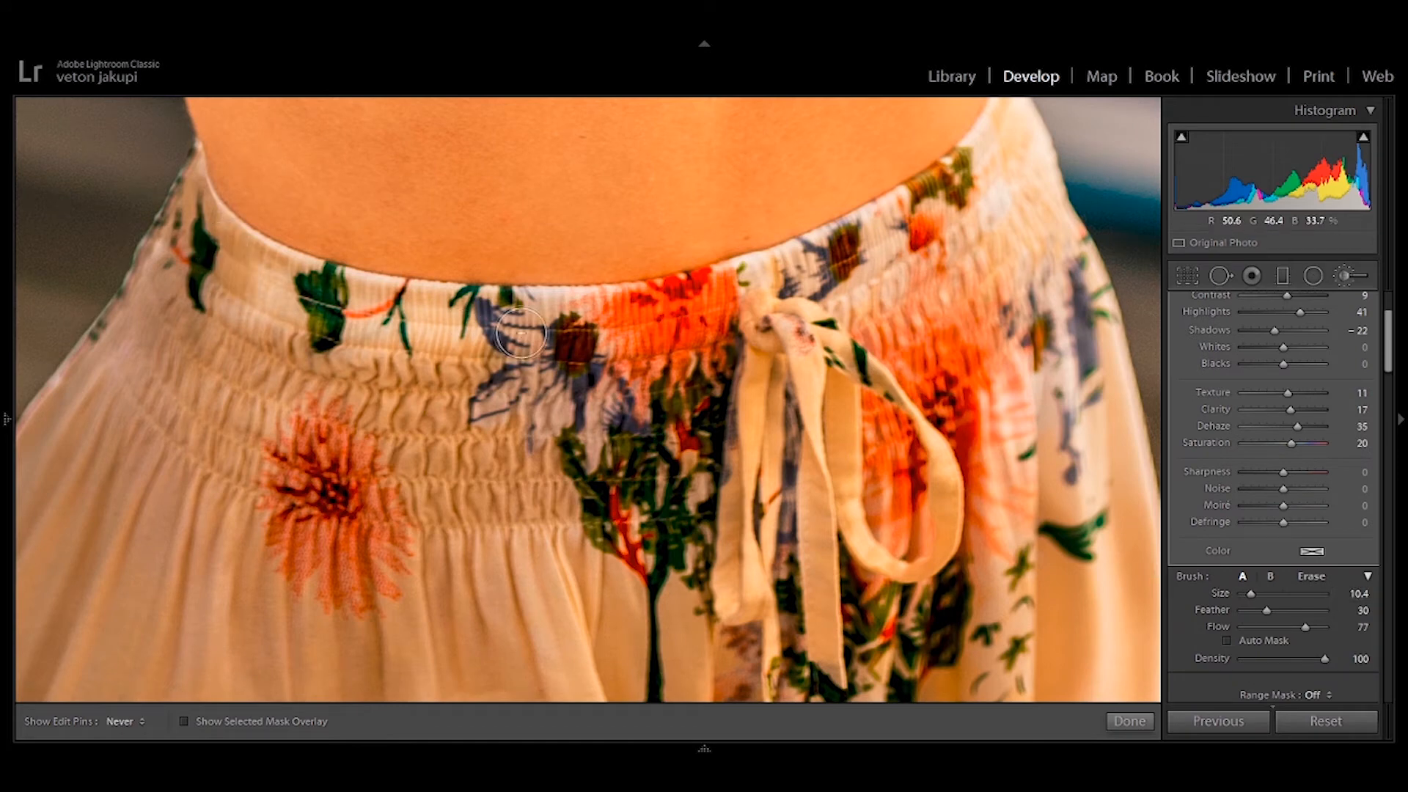
key(h)
key(h)
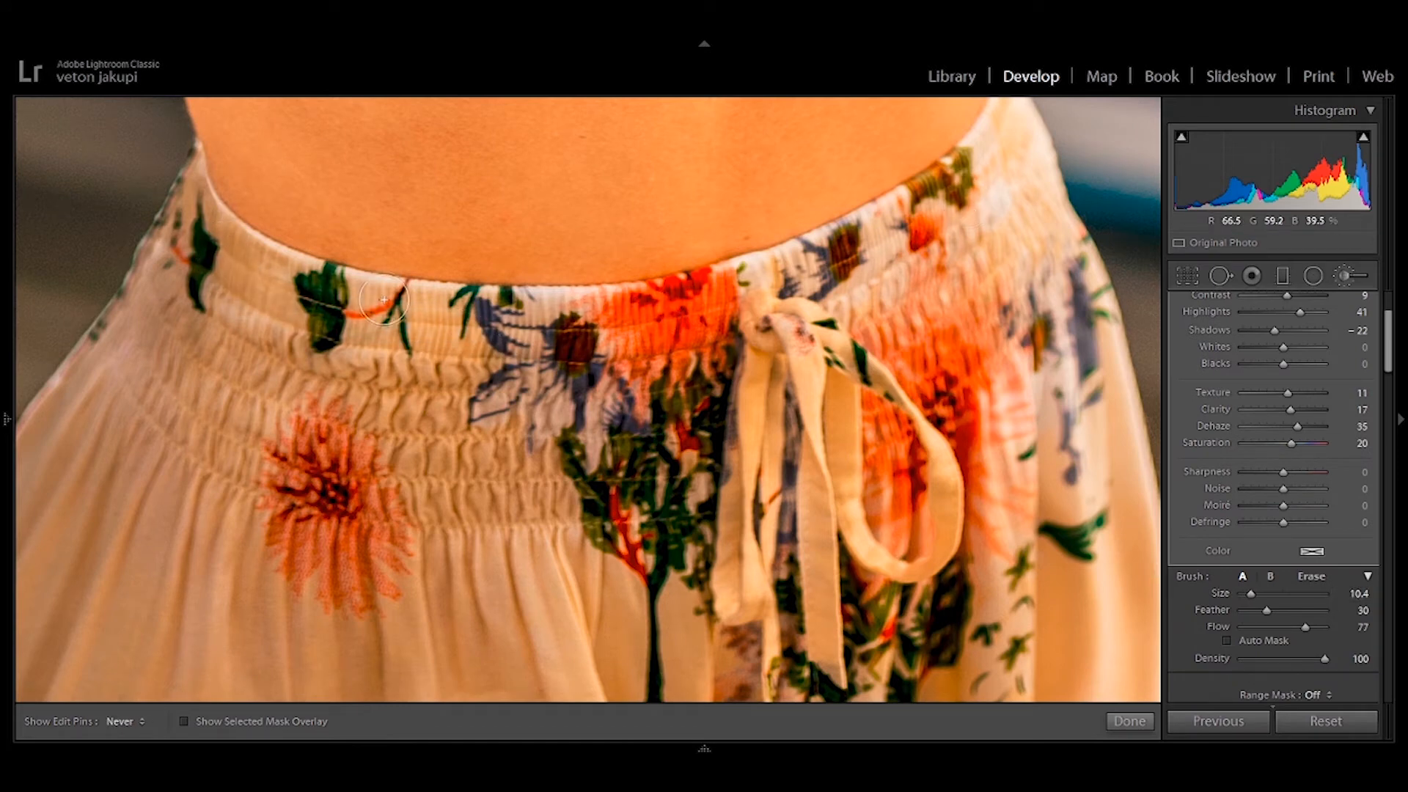
Step: Lower the brush flow to 70 and continue painting over the waistband towards the drawstring
key(h)
key(7)
key(h)
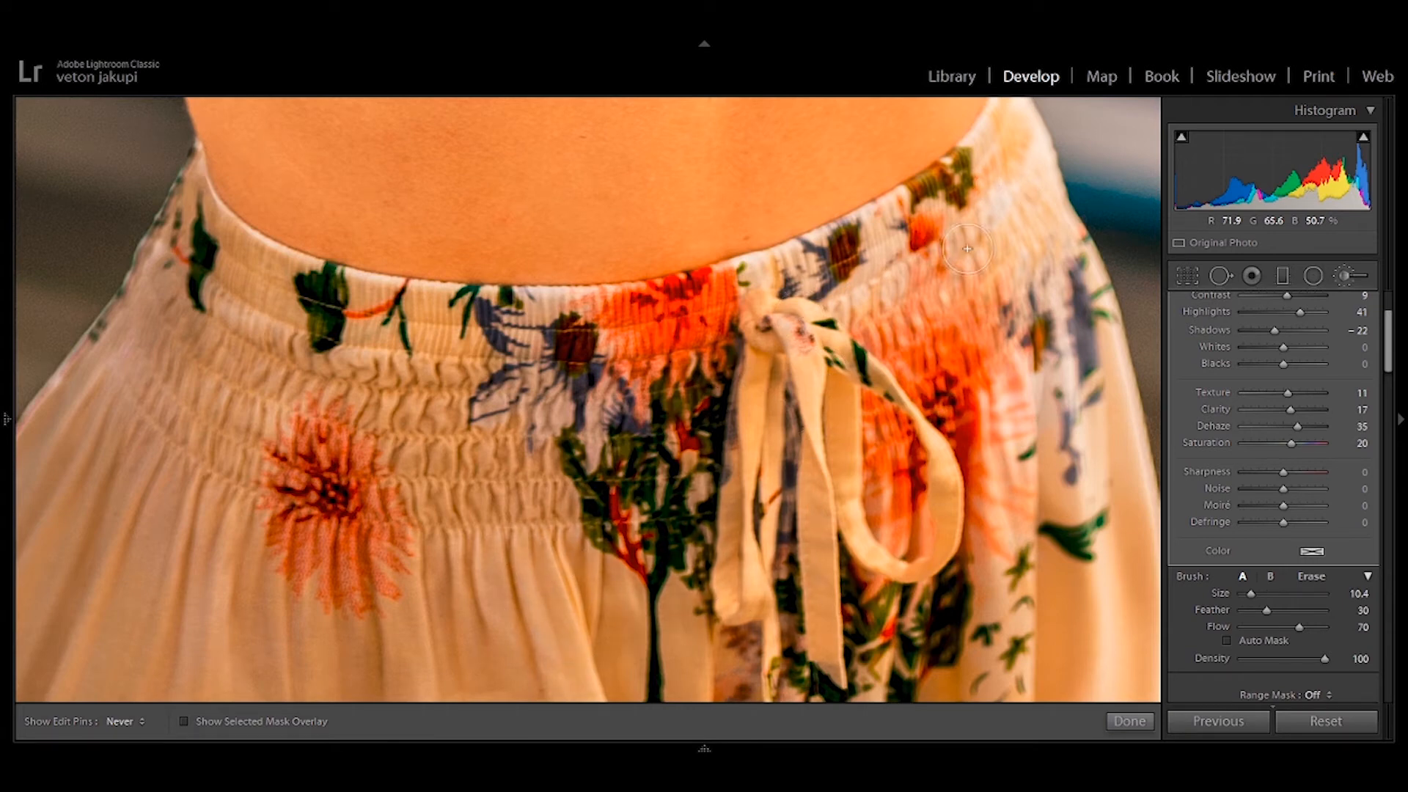
key(h)
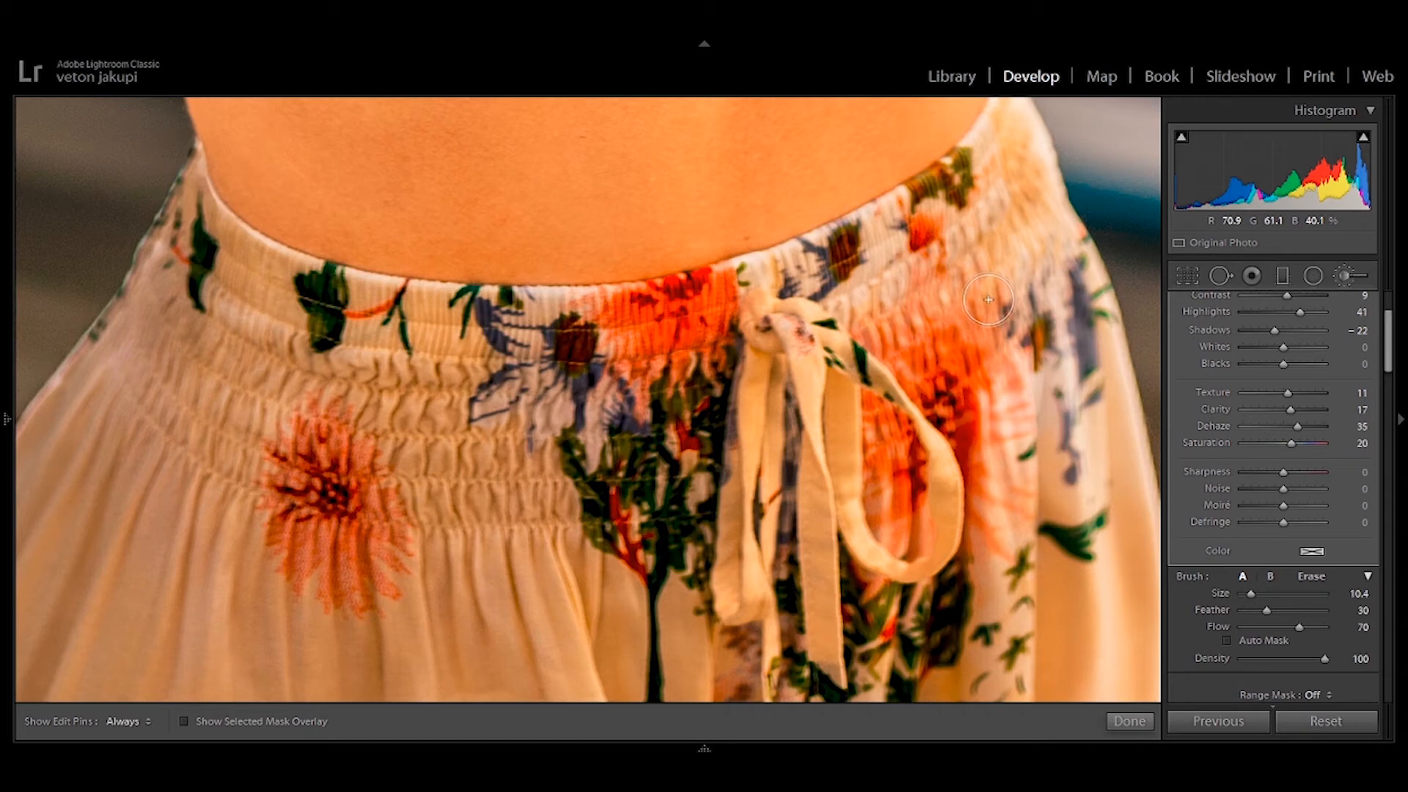
key(h)
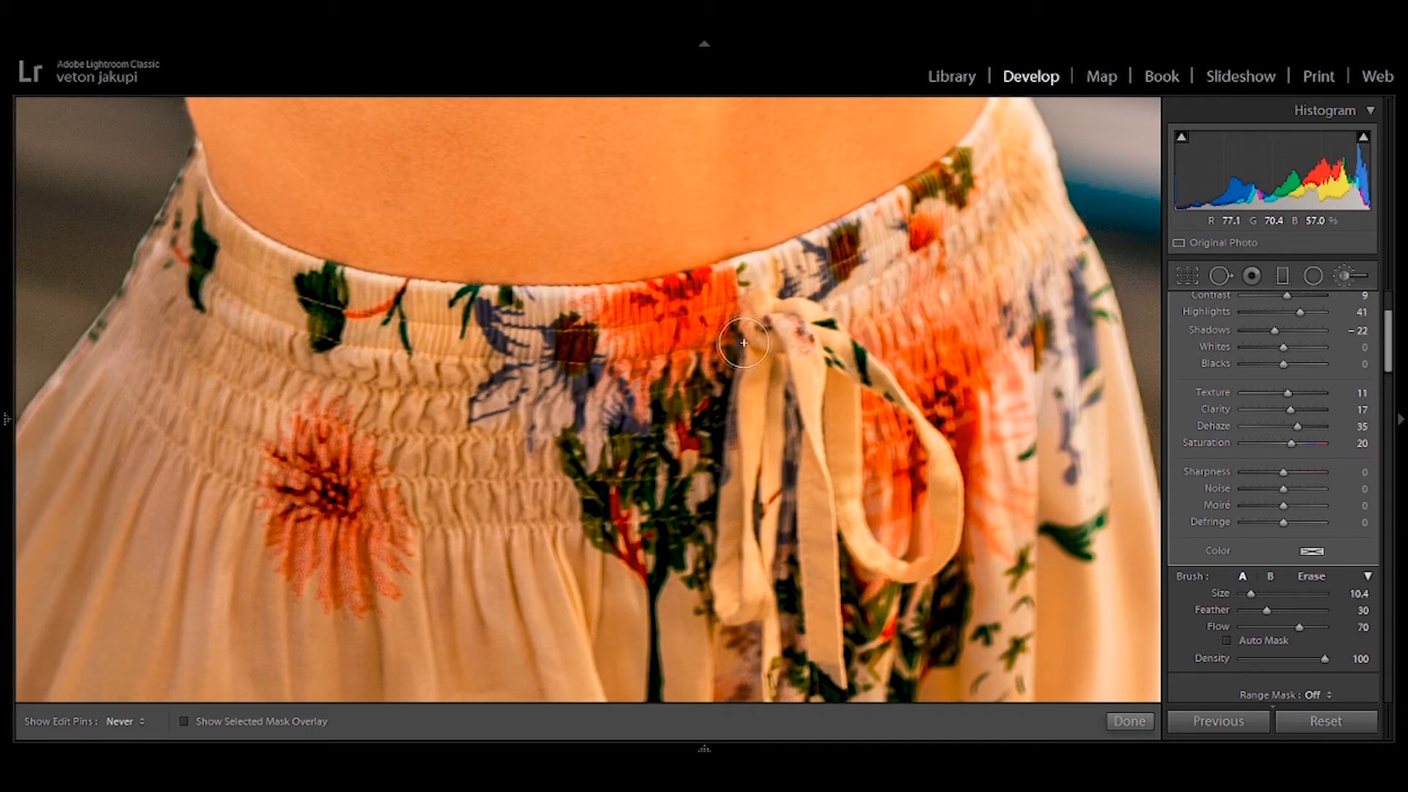
Step: Enlarge the brush to size 15.0 and paint over the floral side of the trousers and across the gathered waistband
key(h)
drag(1256, 591, 1258, 598)
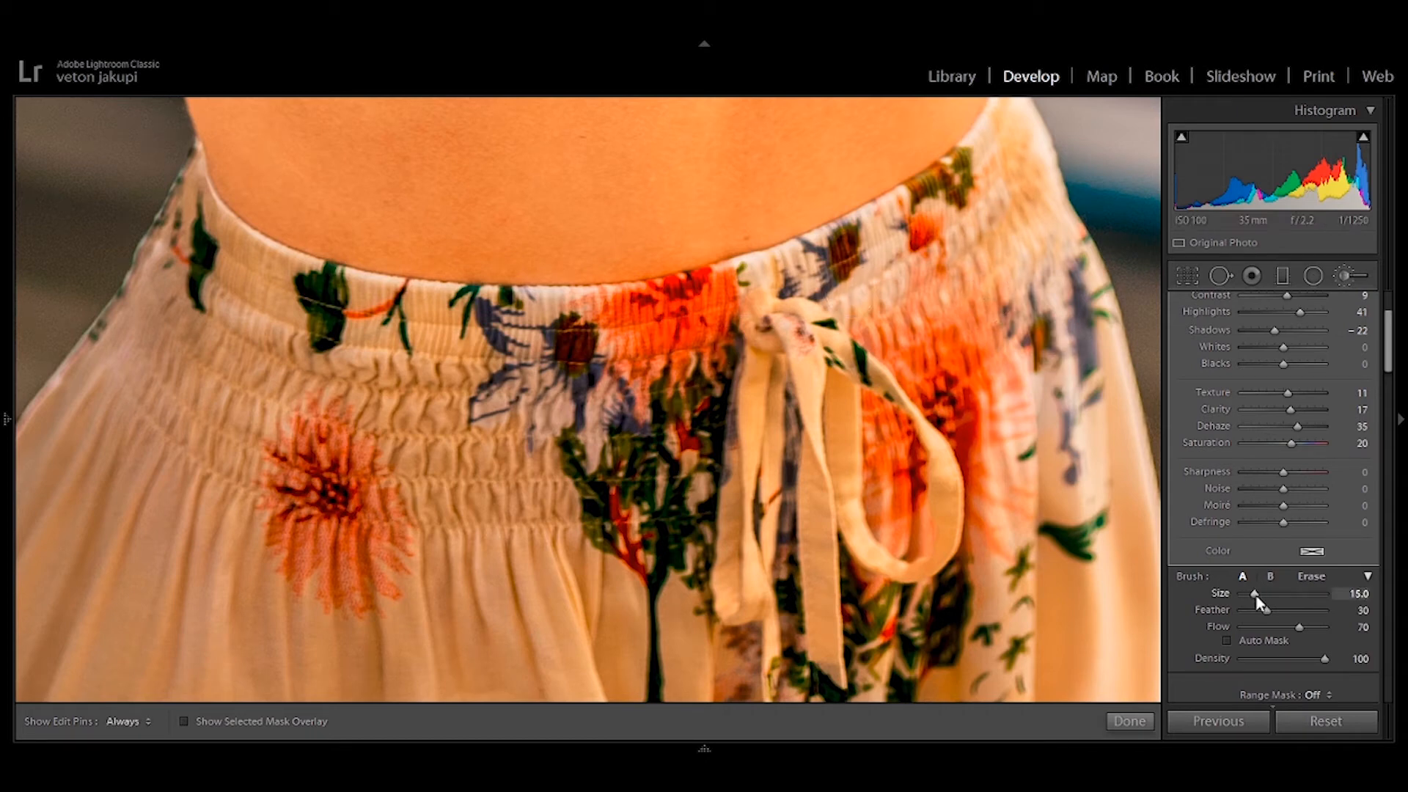
key(h)
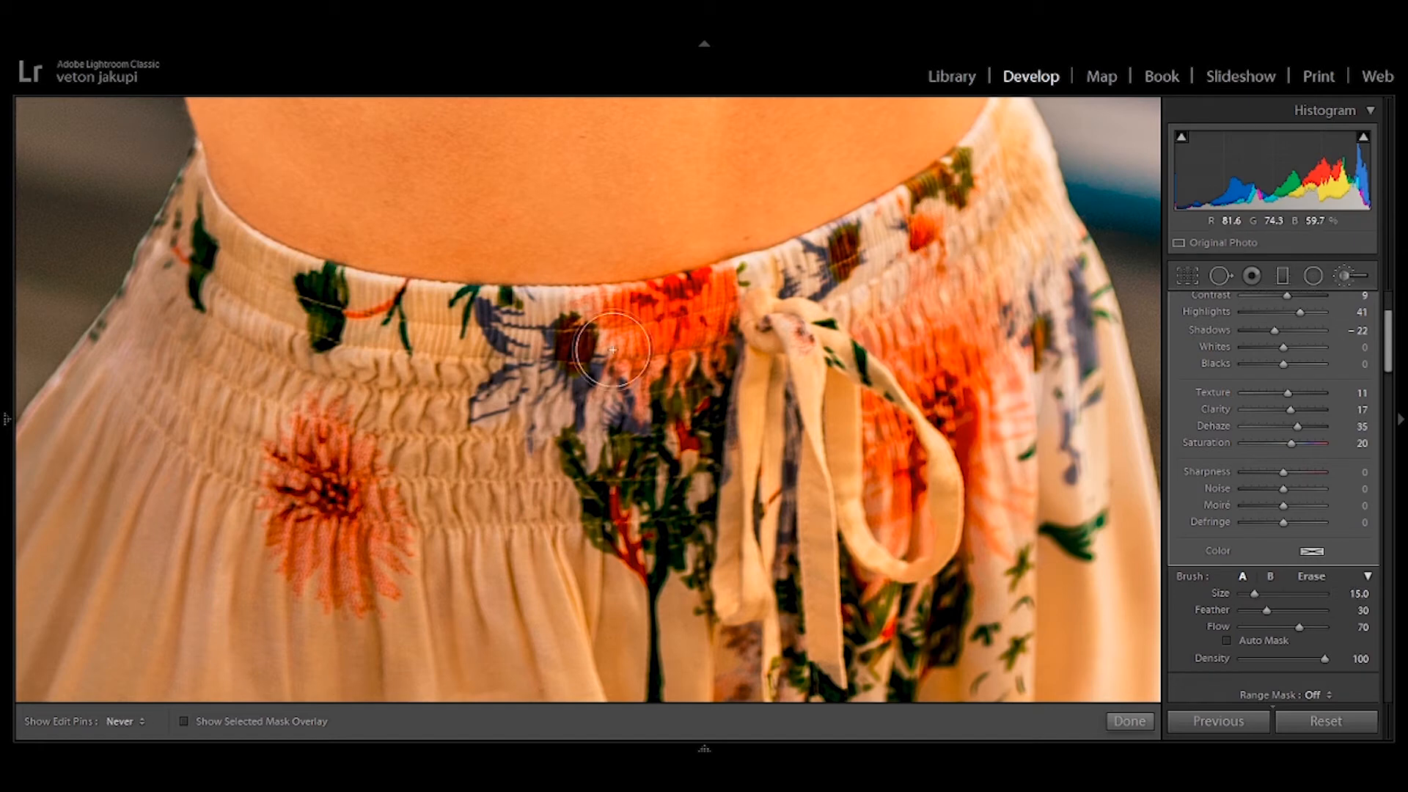
mouse_move(1082, 297)
mouse_down()
mouse_move(1048, 411)
mouse_move(1071, 543)
mouse_up()
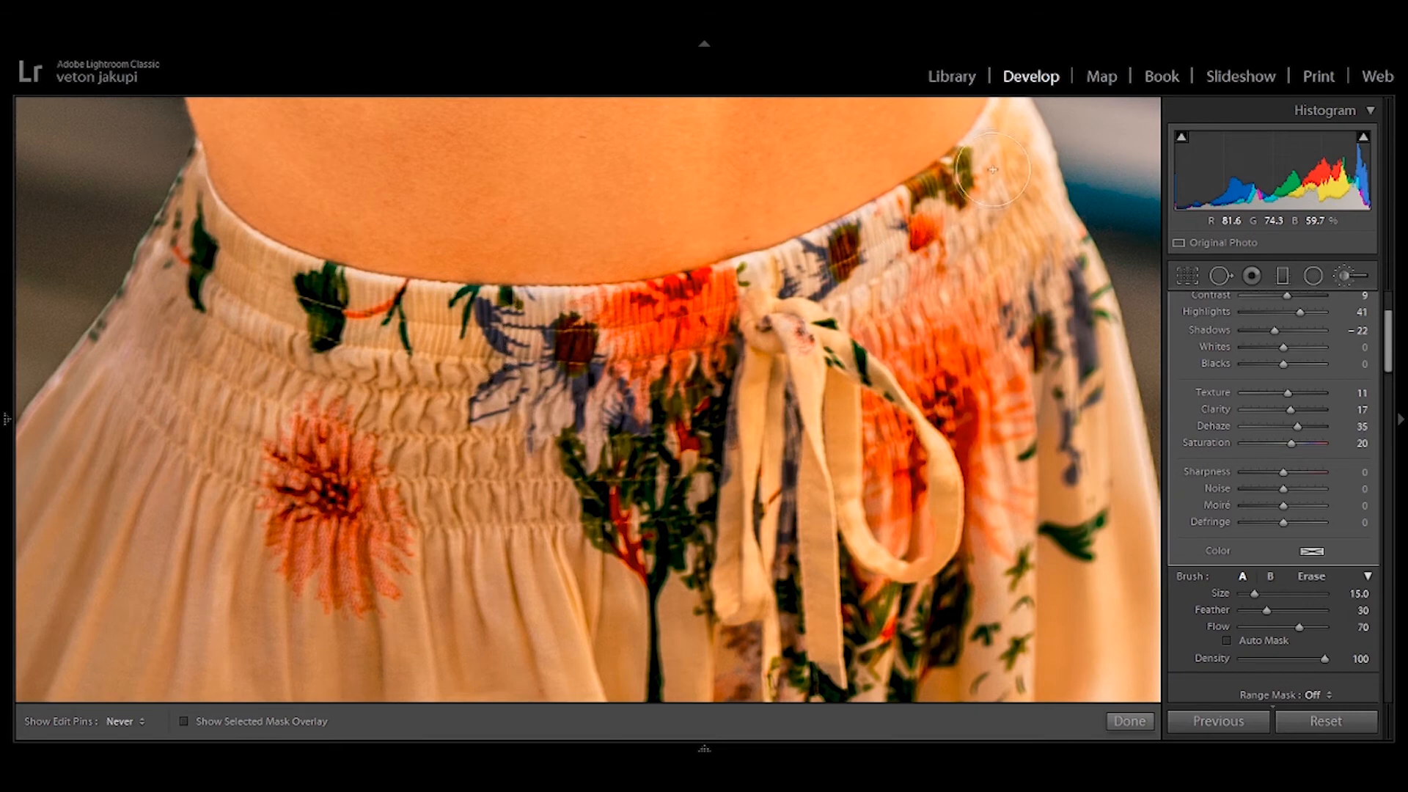
key(h)
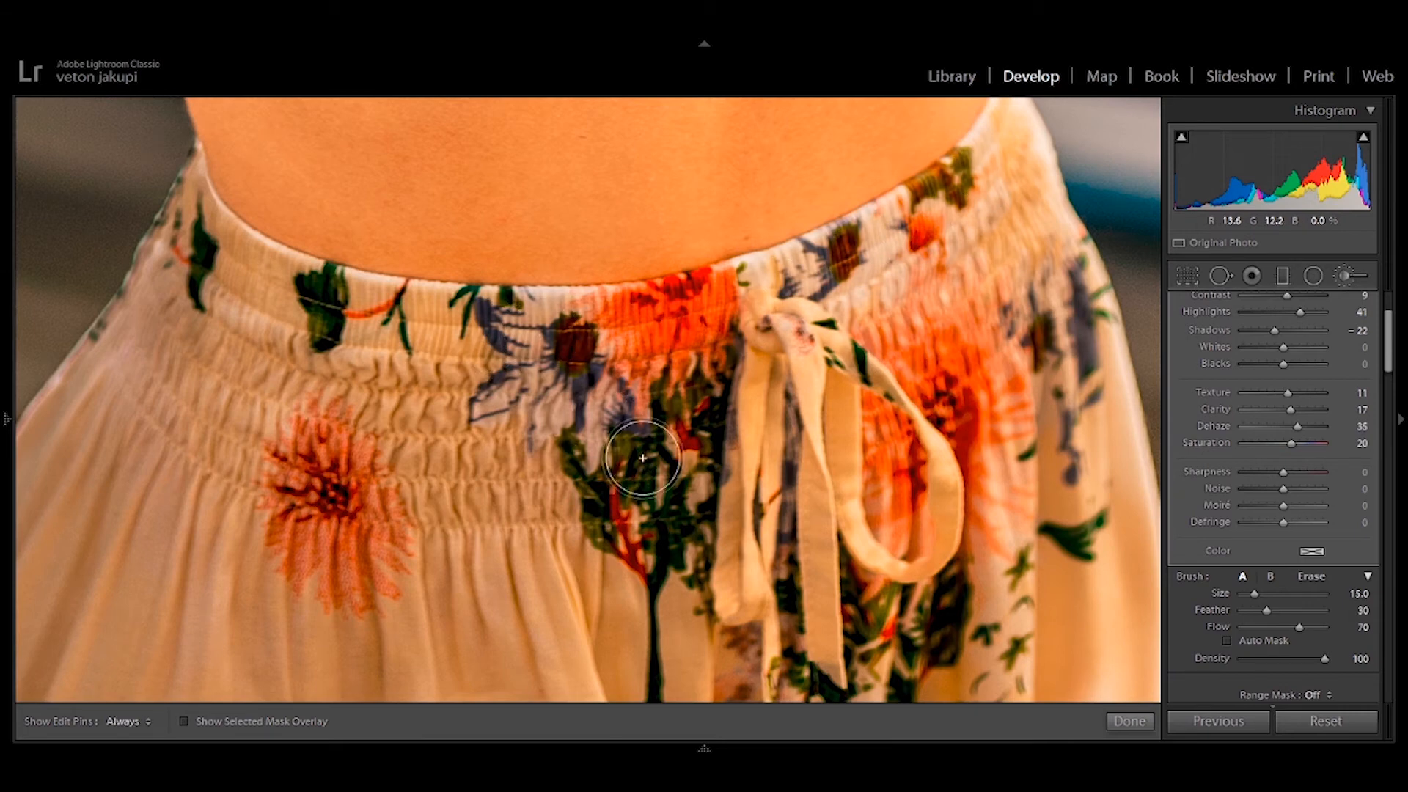
key(h)
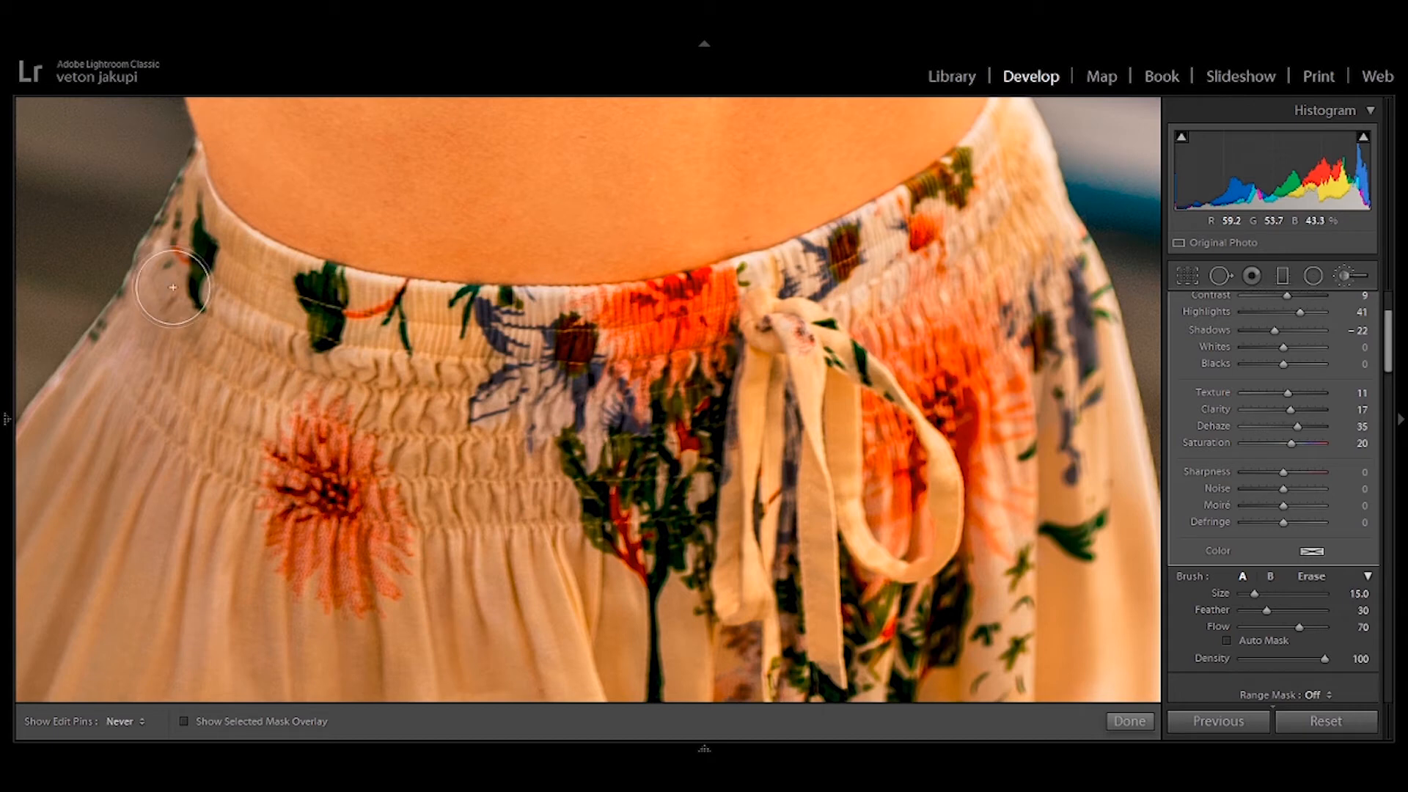
key(h)
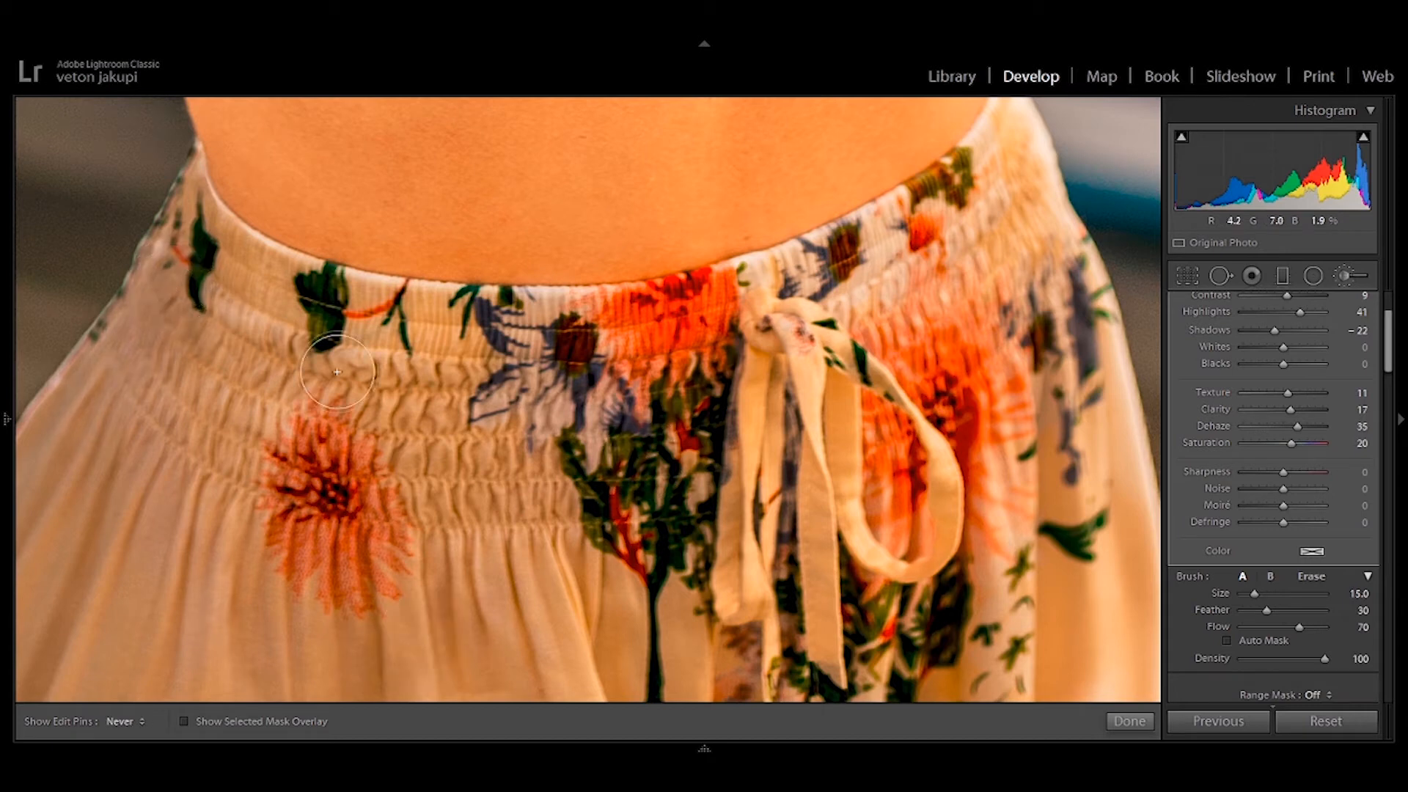
key(h)
key(h)
key(h)
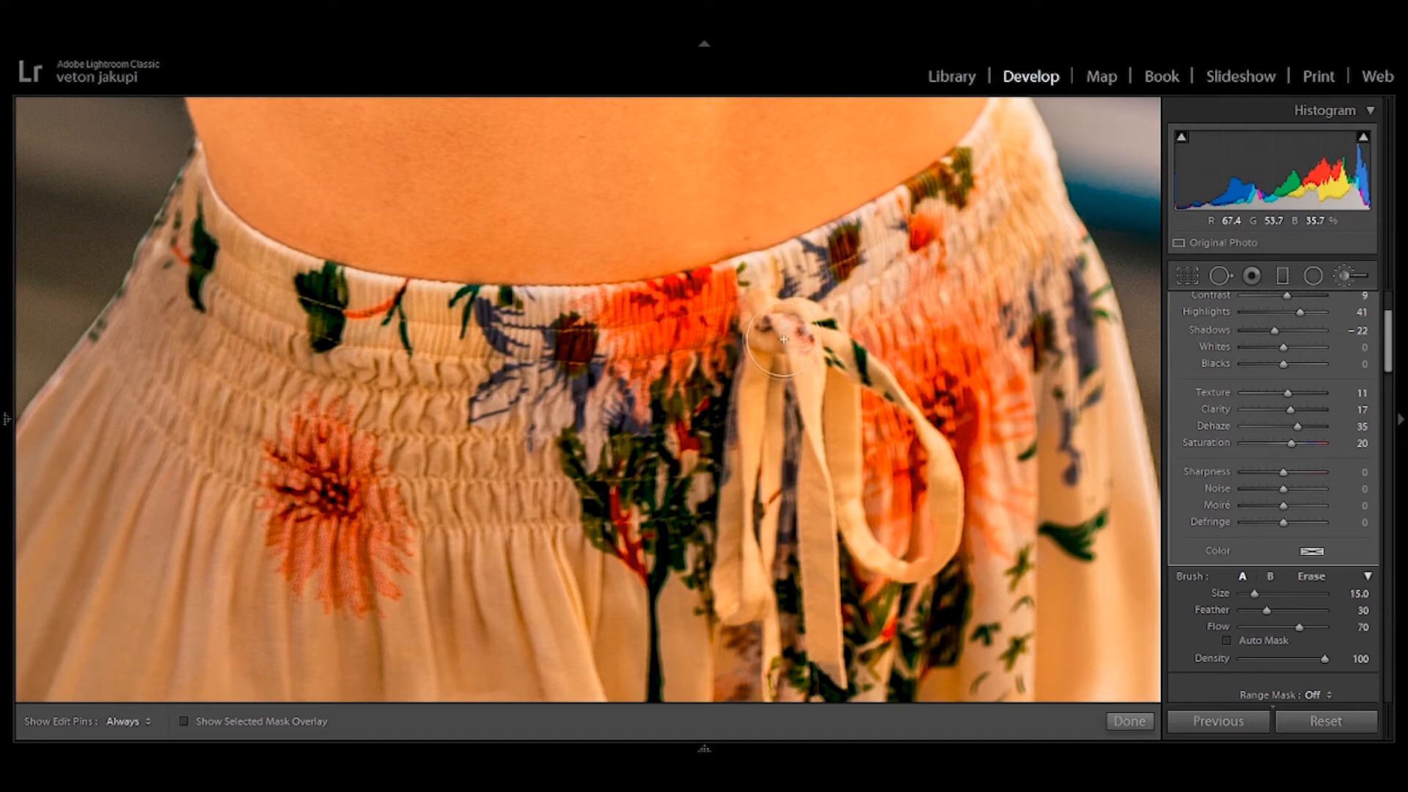
Step: Paint the outfit brush over the hip and the leaf print on the upper trouser leg
key(h)
key(z)
key(h)
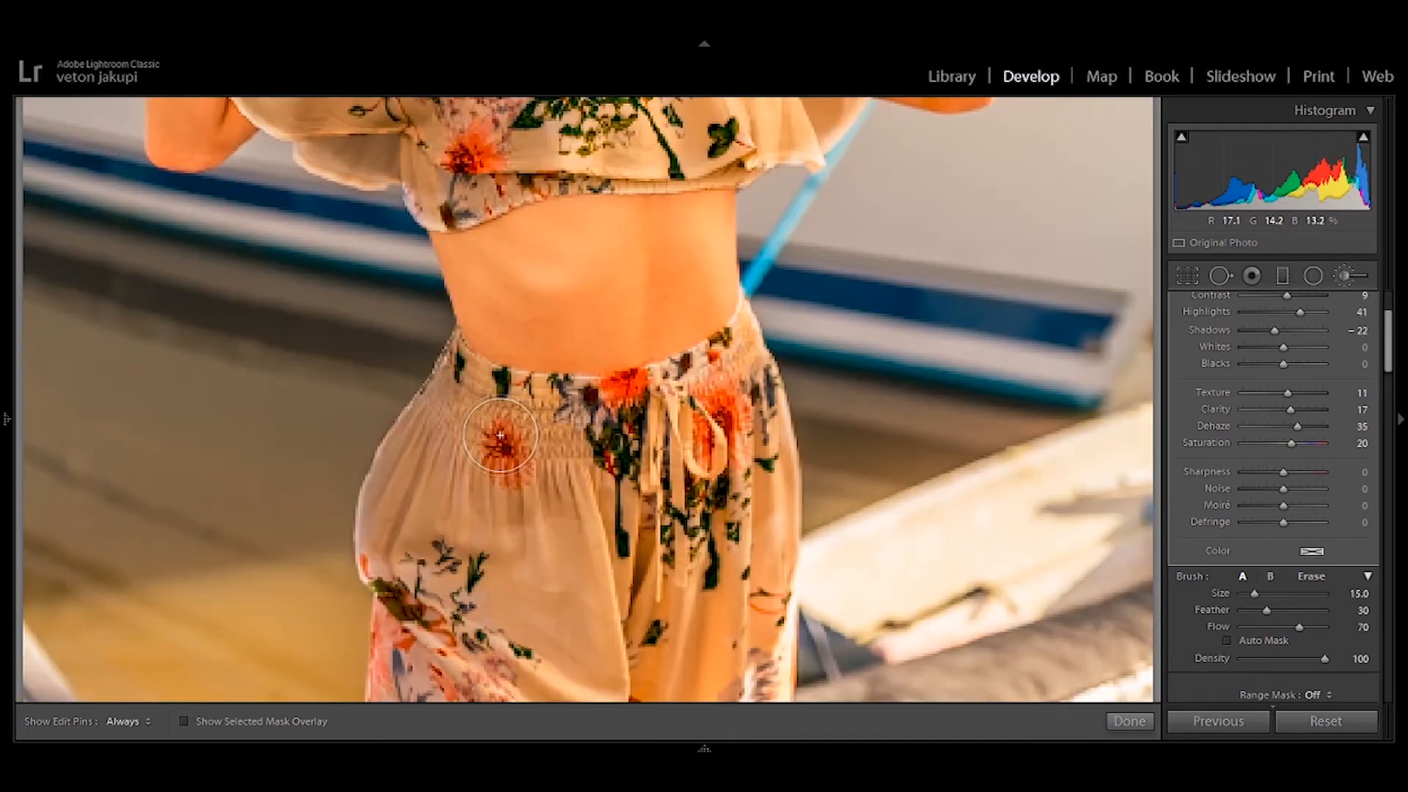
key(z)
key(z)
key(h)
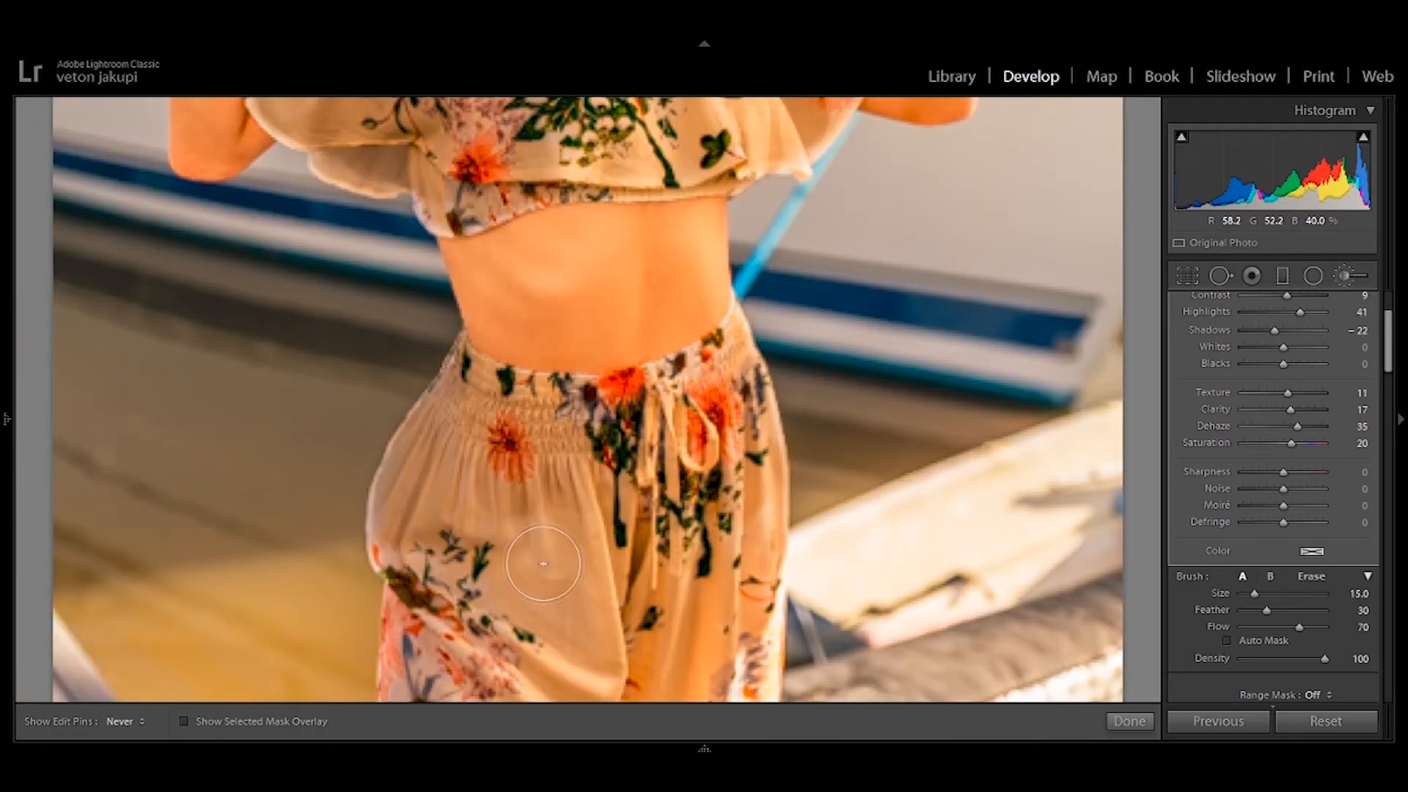
key(h)
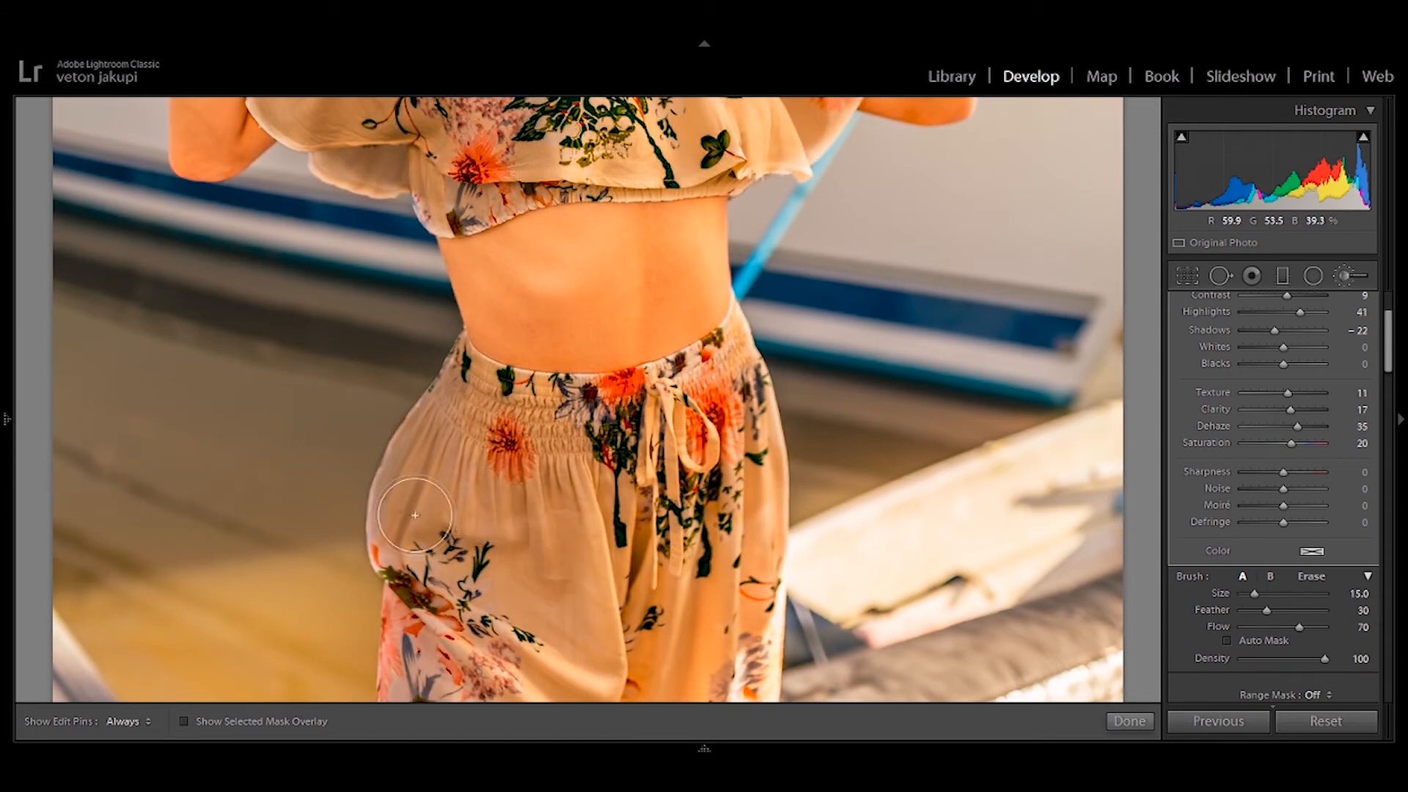
key(h)
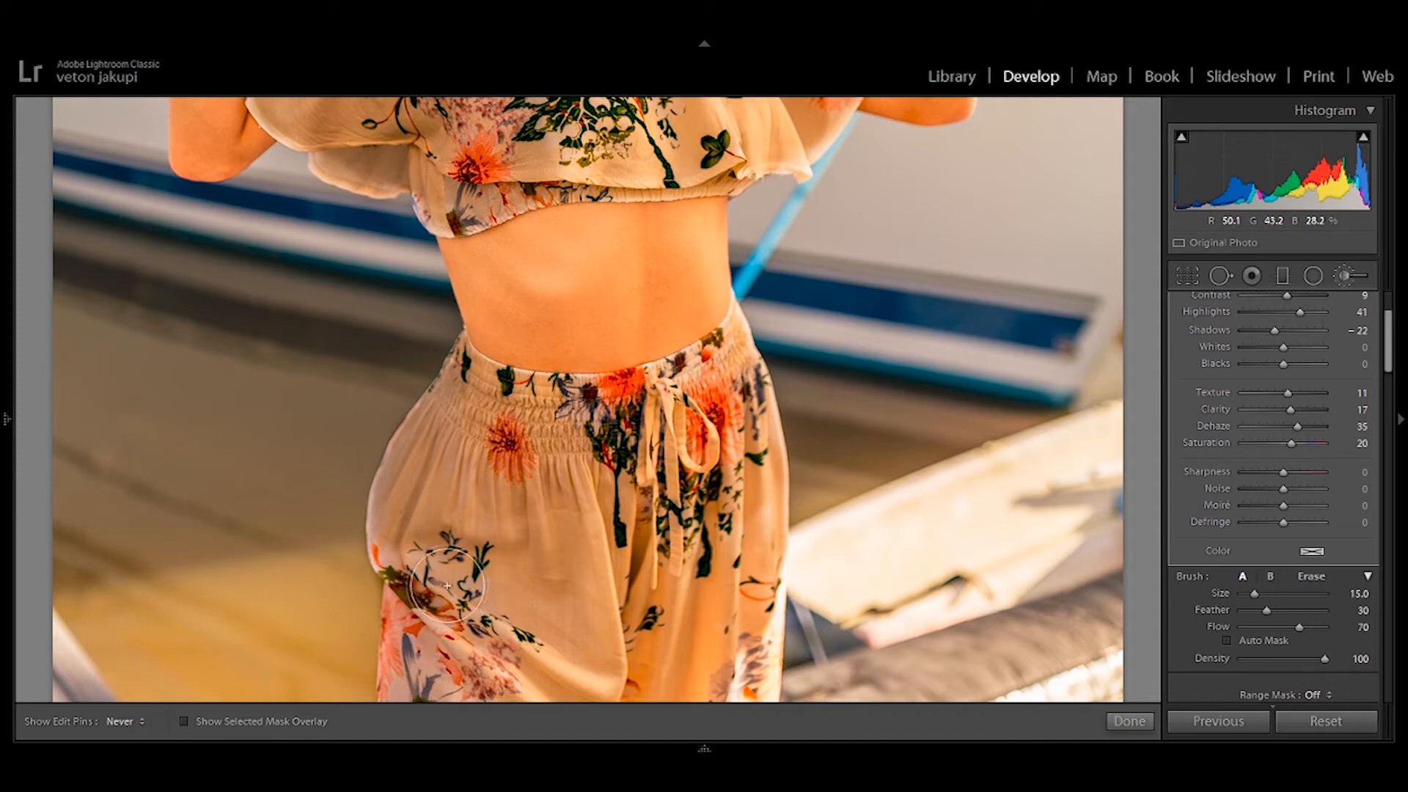
key(h)
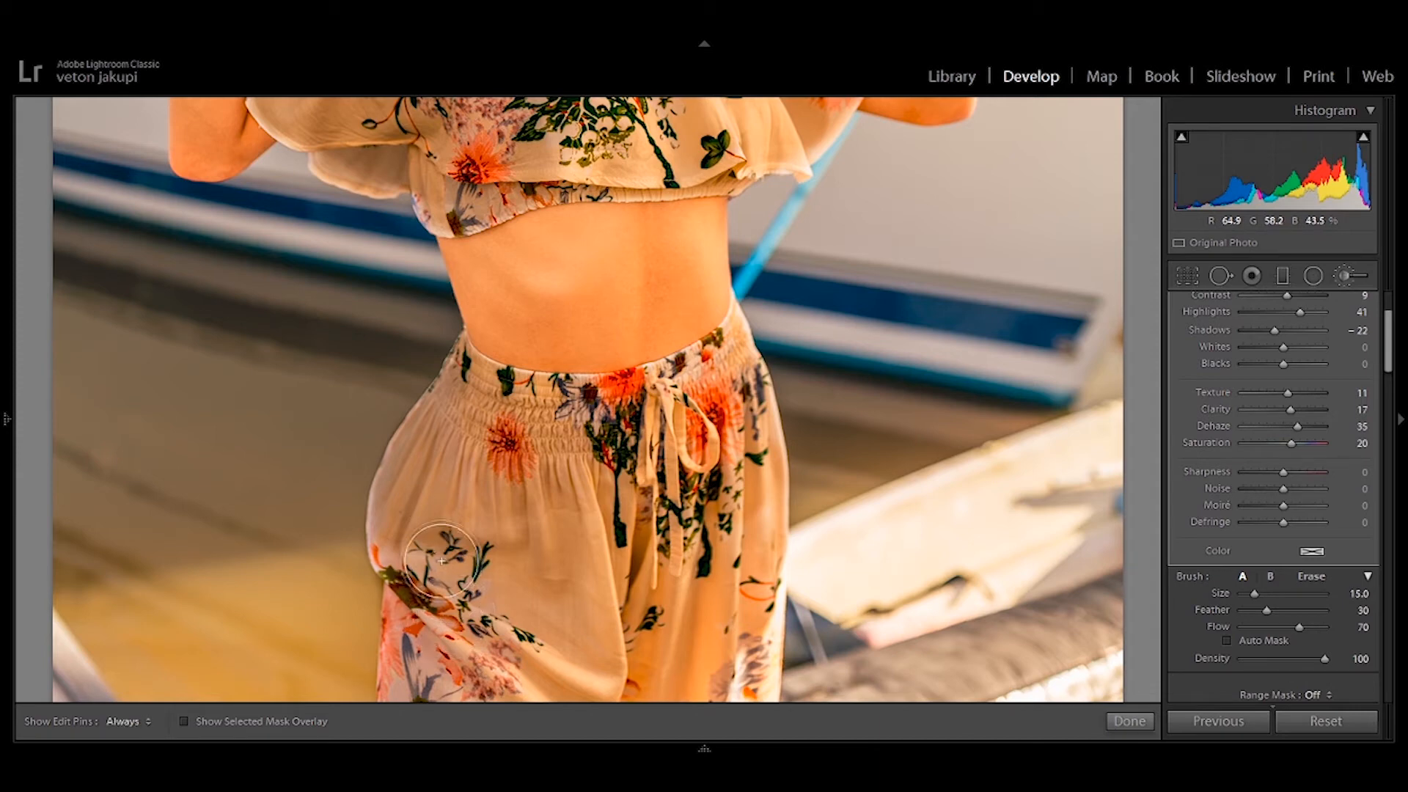
Step: Raise the brush flow to 100 and fill in remaining patches on the trouser leg and around the drawstring
key(h)
key(h)
key(0)
key(h)
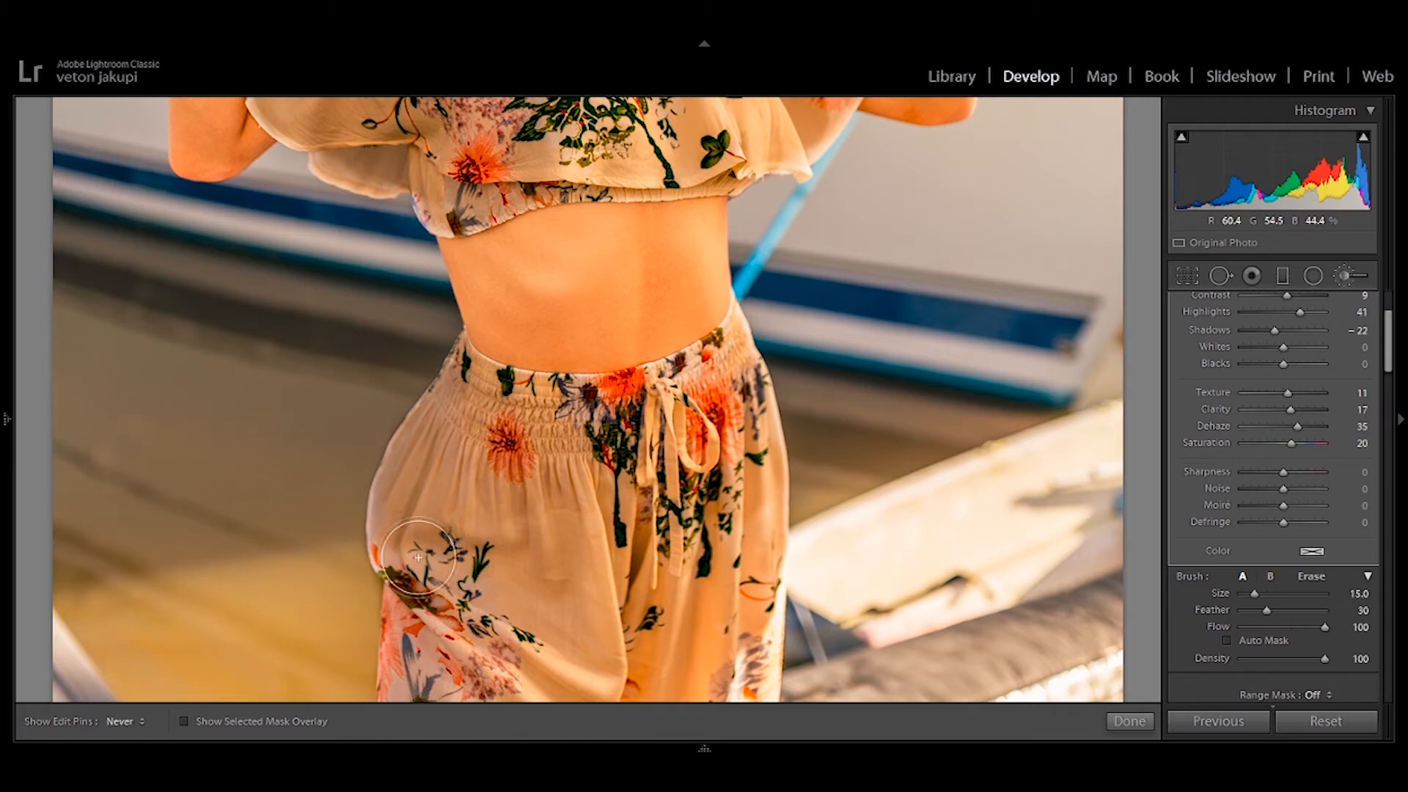
key(h)
key(h)
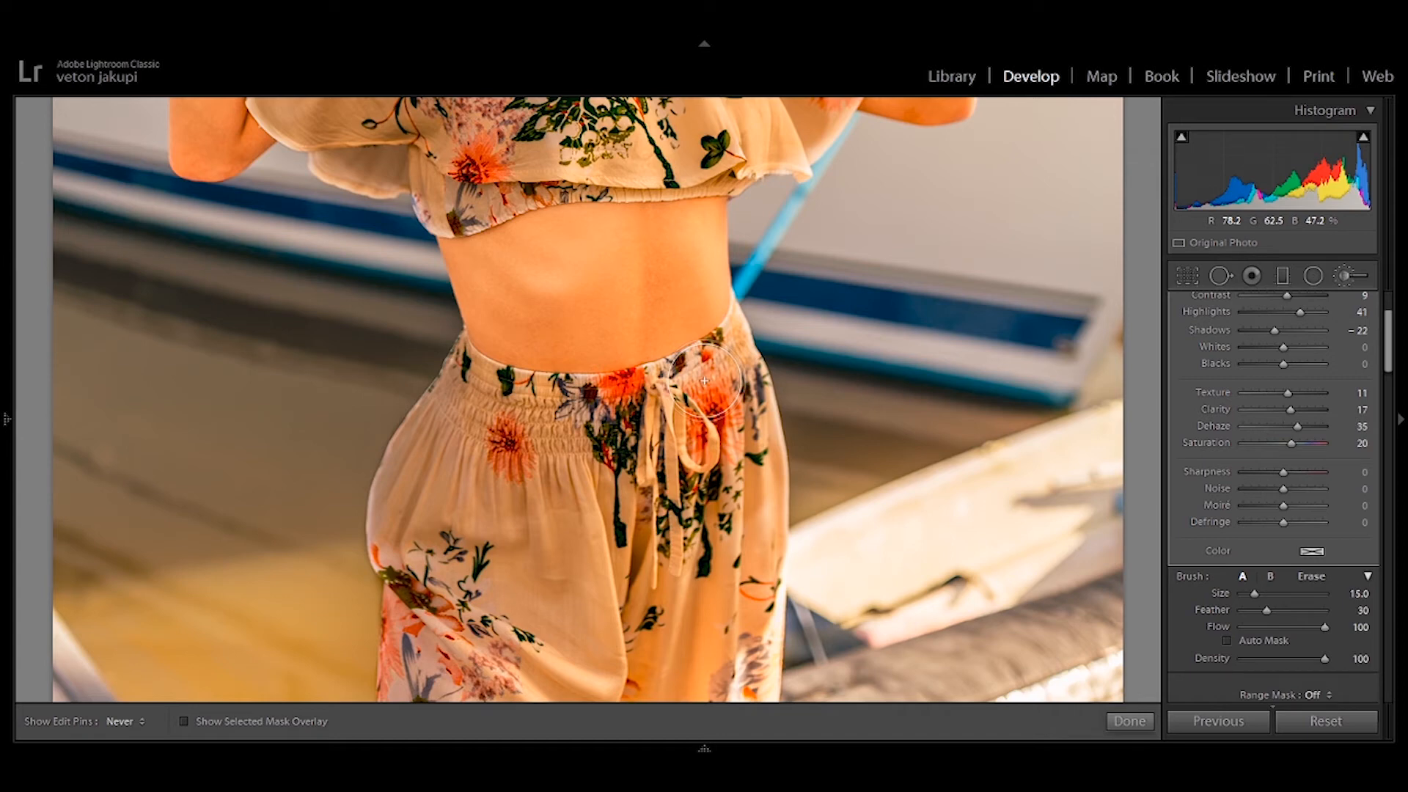
key(h)
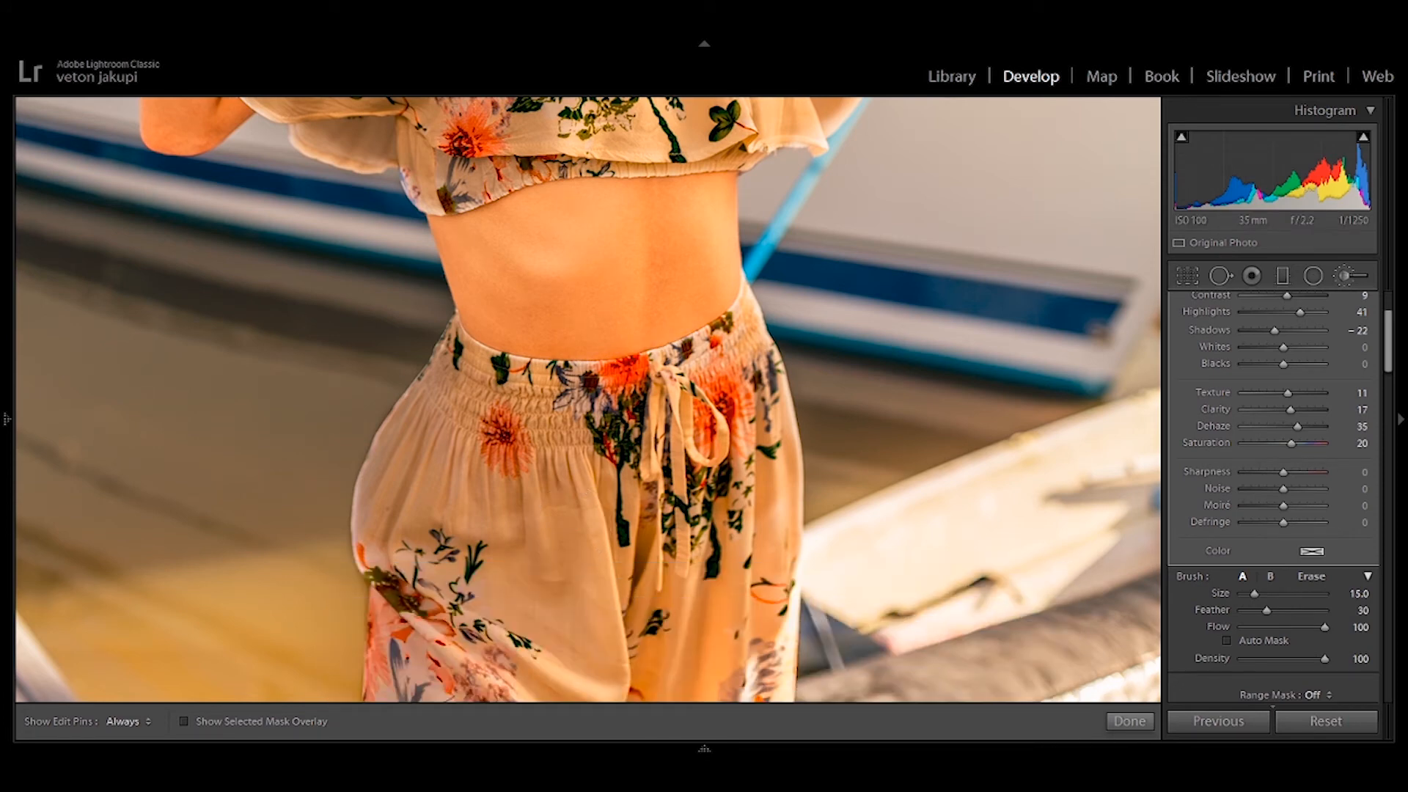
key(h)
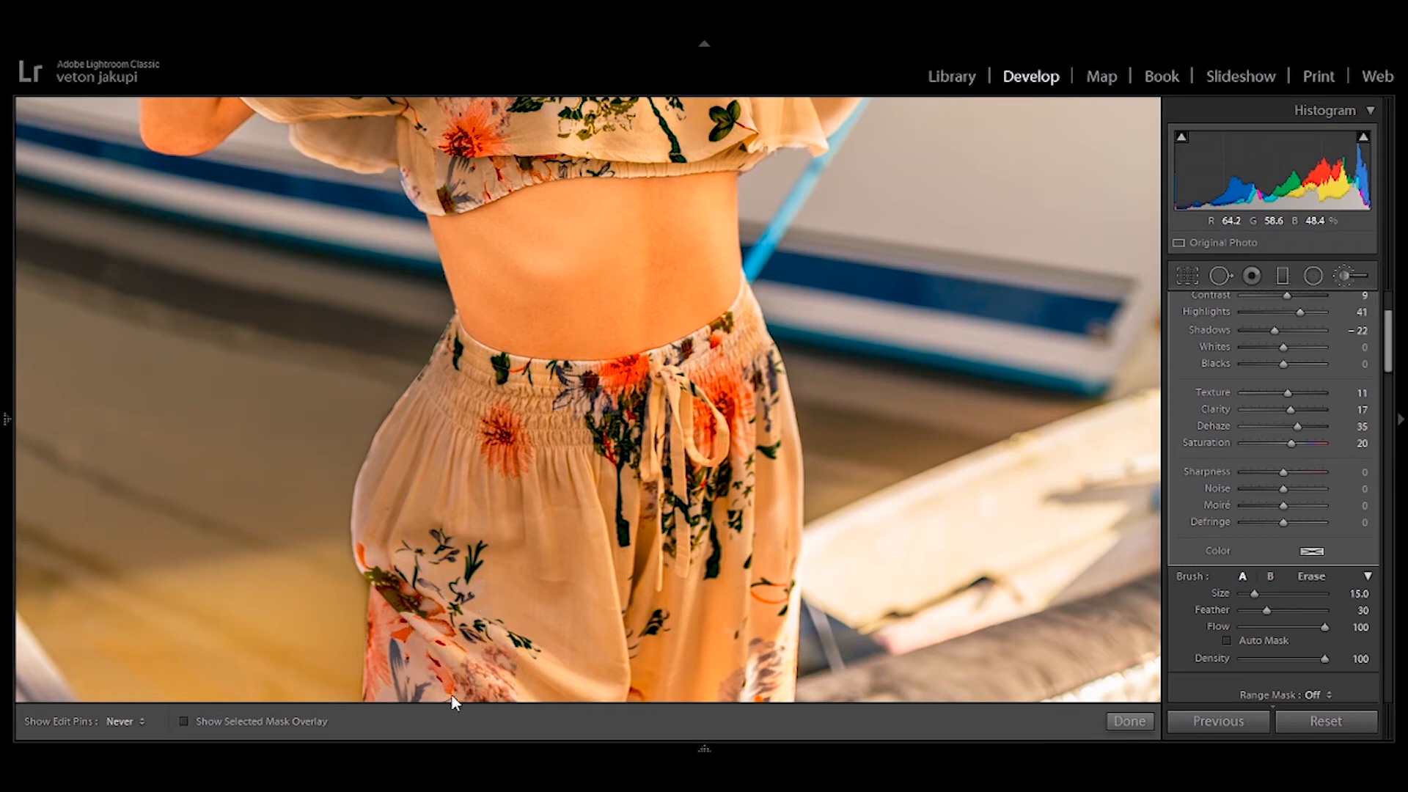
key(h)
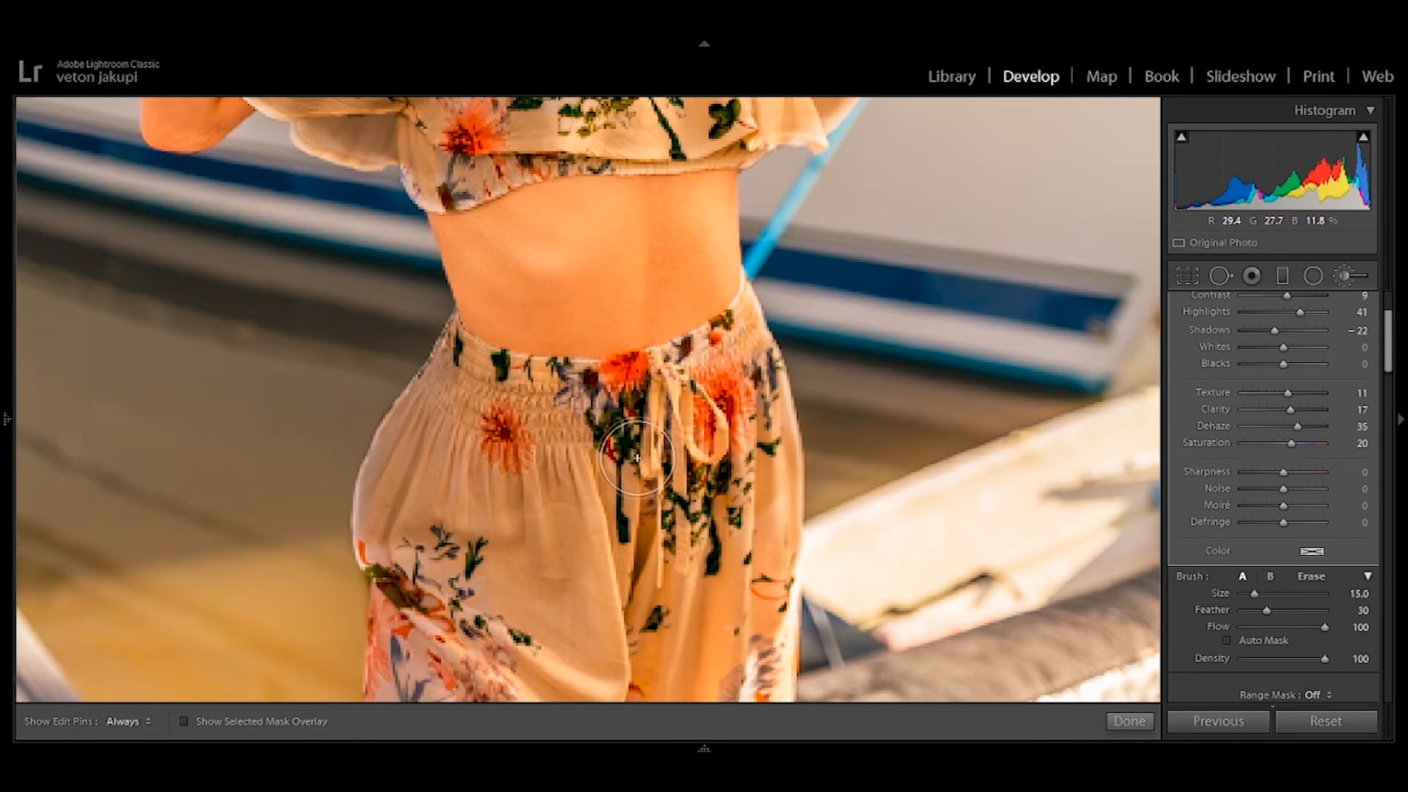
Step: Erase mask overspill along the outer edge of the trousers with a size 8.6 eraser at flow 21, then set its feather to 51
key(ctrl+minus)
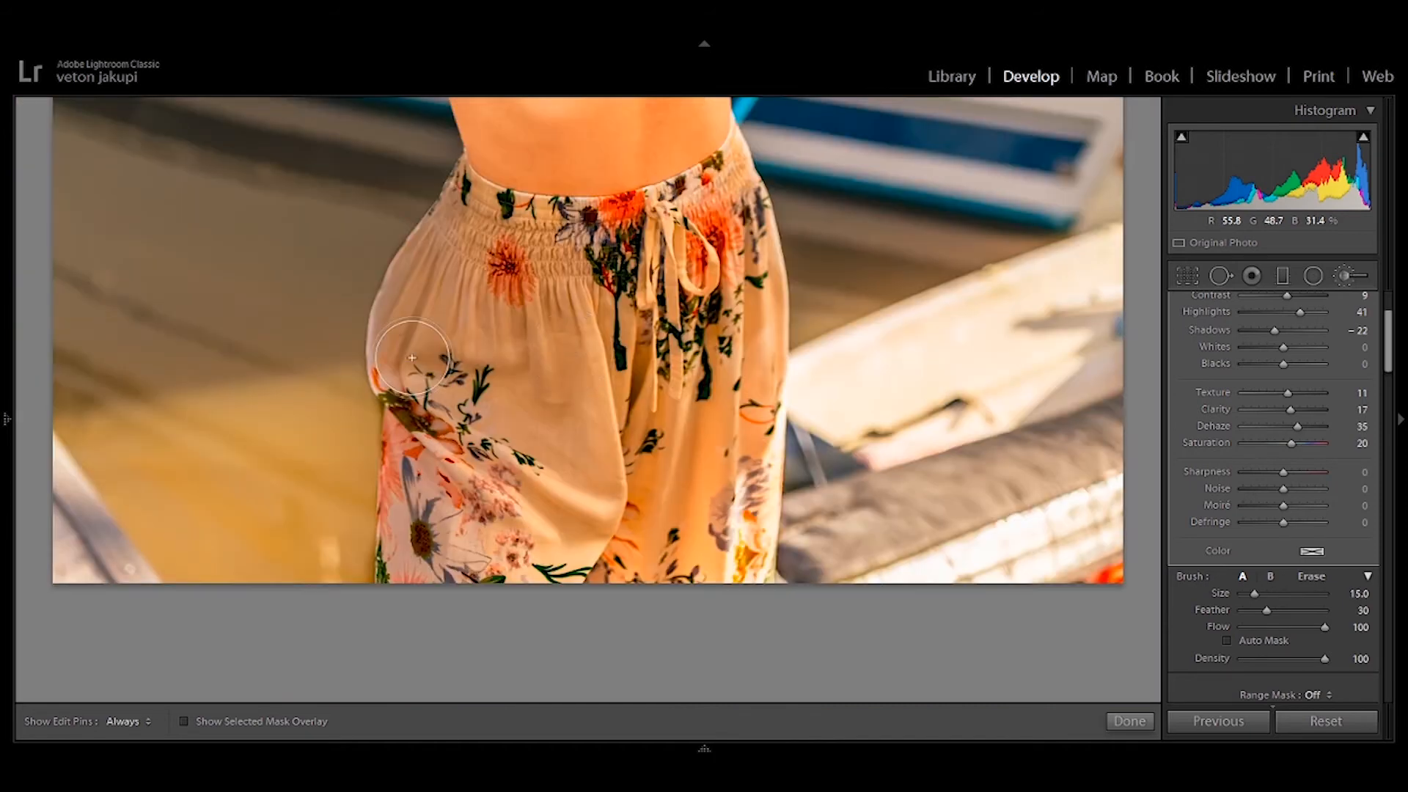
click(1305, 580)
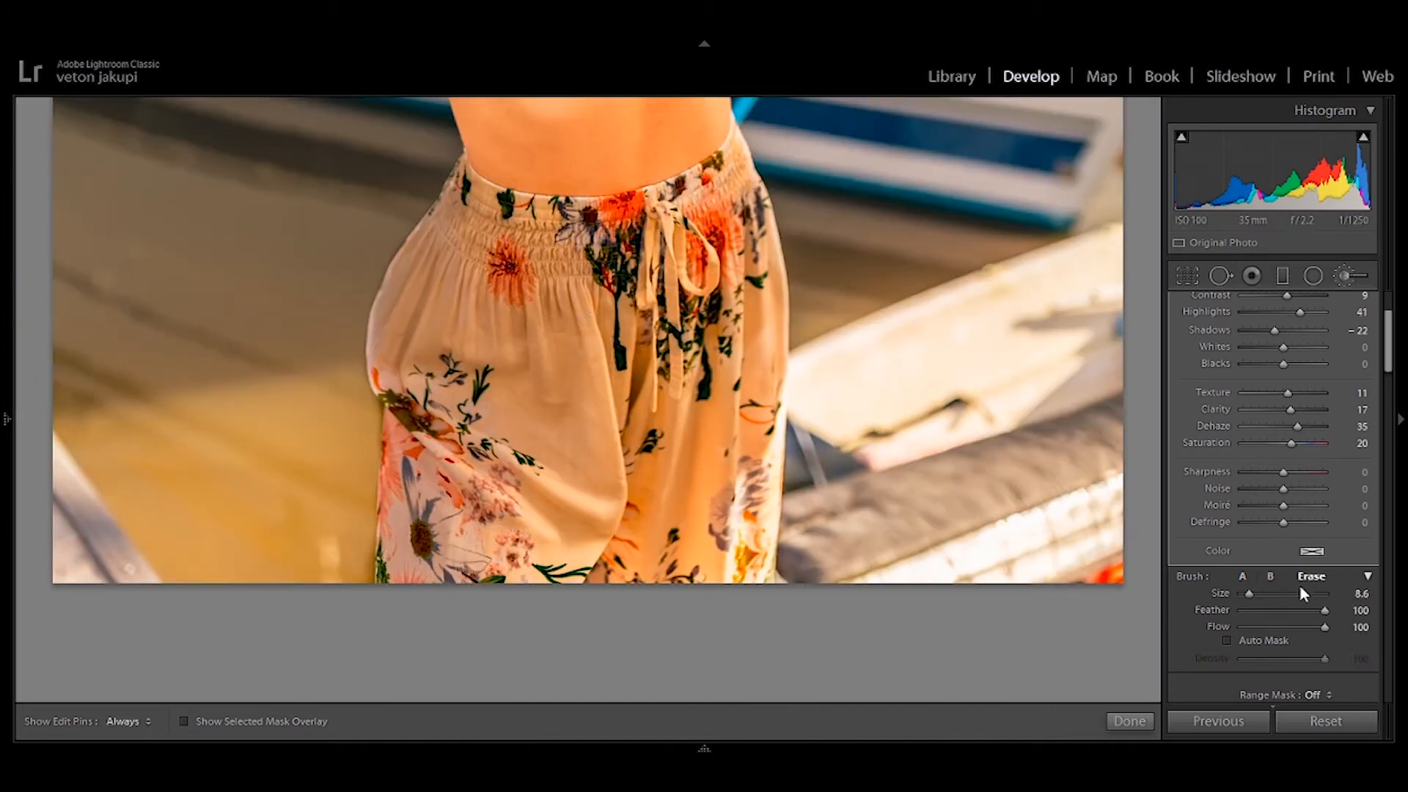
key(2)
key(1)
key(h)
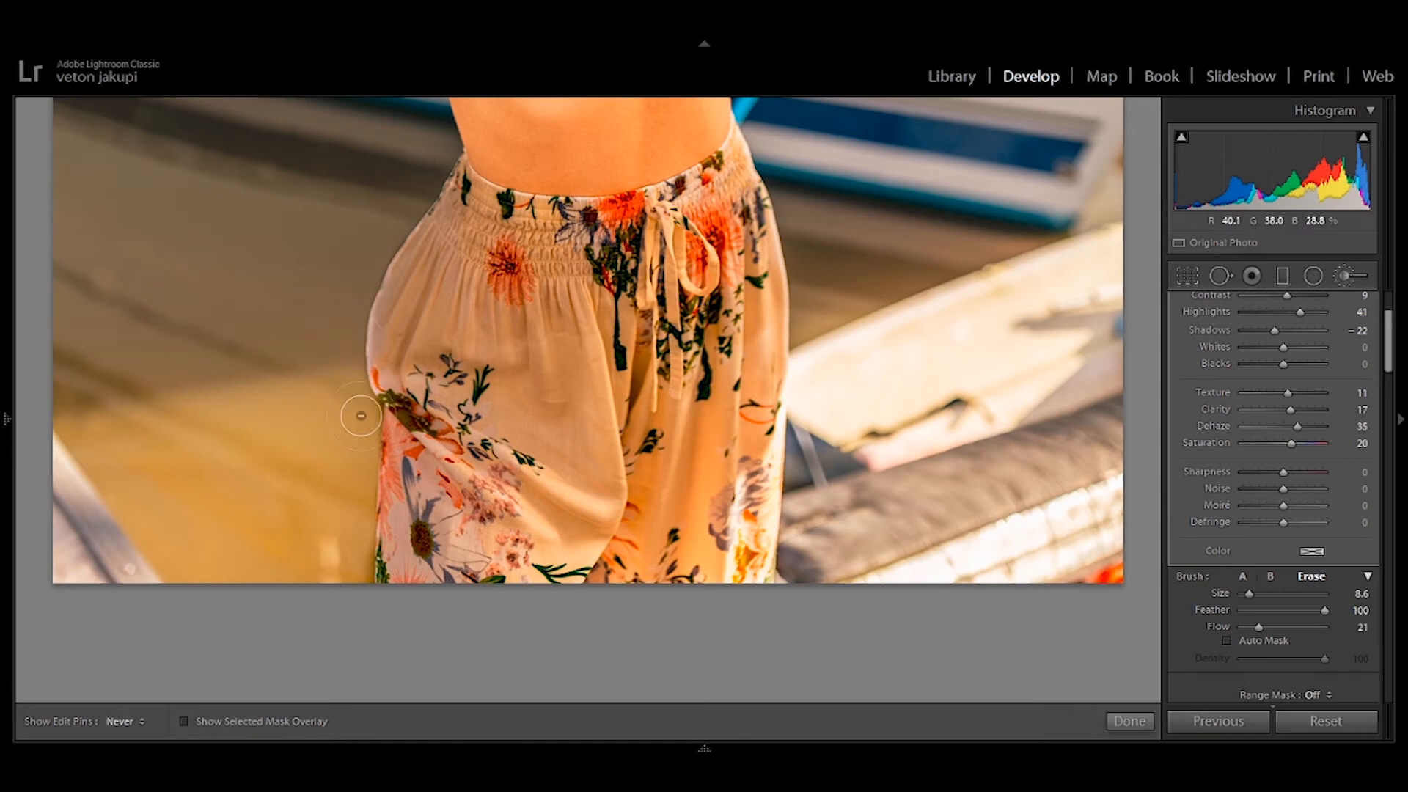
key(h)
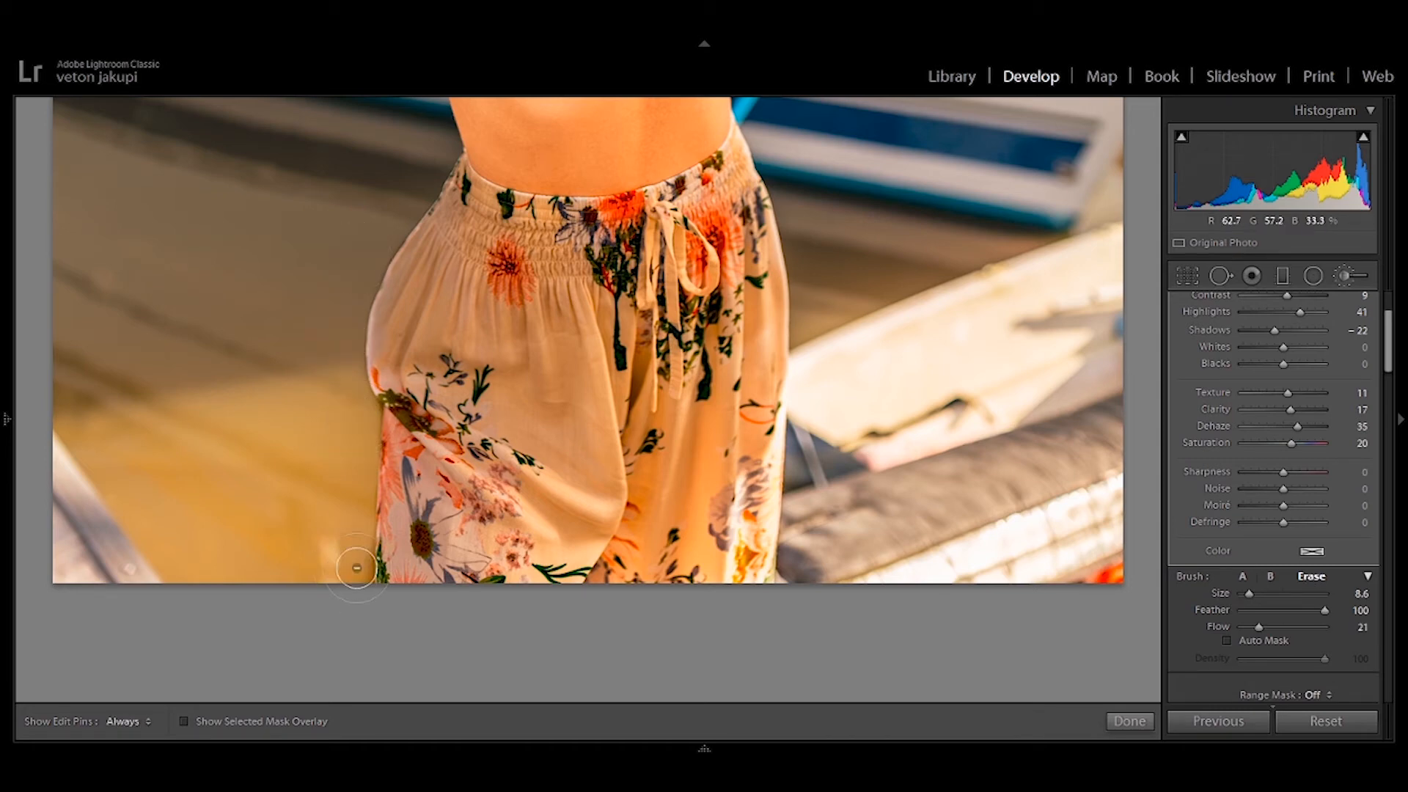
key(h)
key(h)
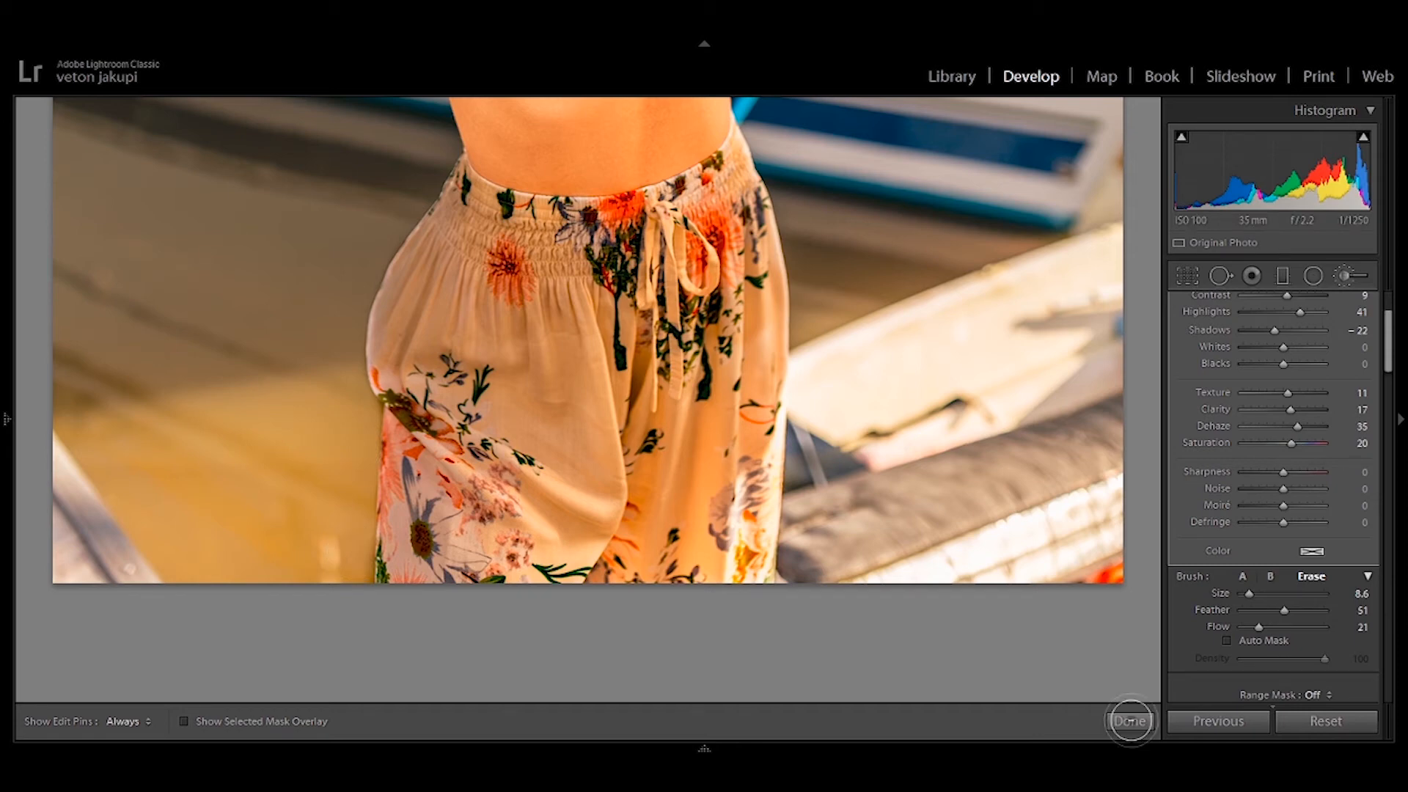
Step: Reset the outfit brush's Exposure to 0.00 and check its mask coverage on the whole photo
click(1130, 721)
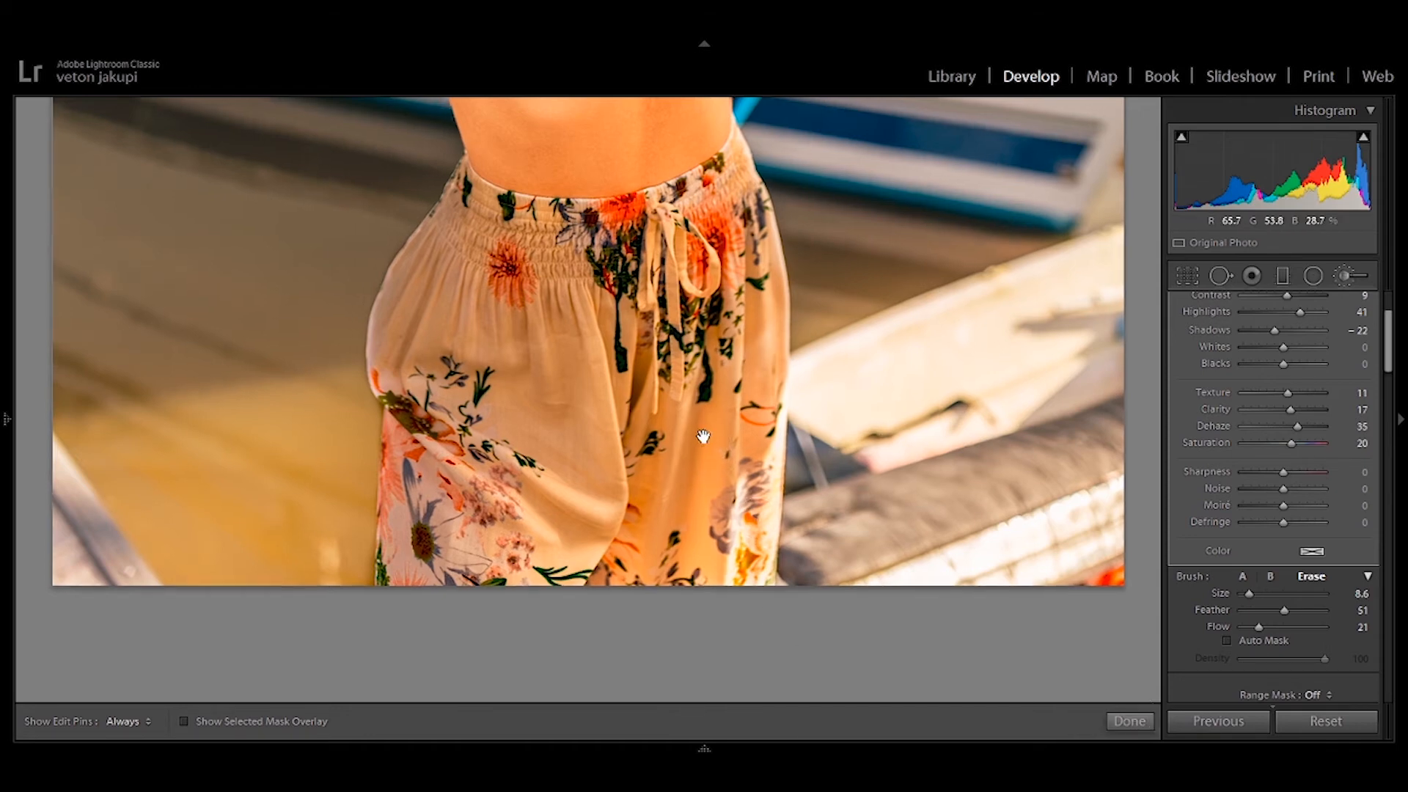
key(ctrl+equal)
key(ctrl+minus)
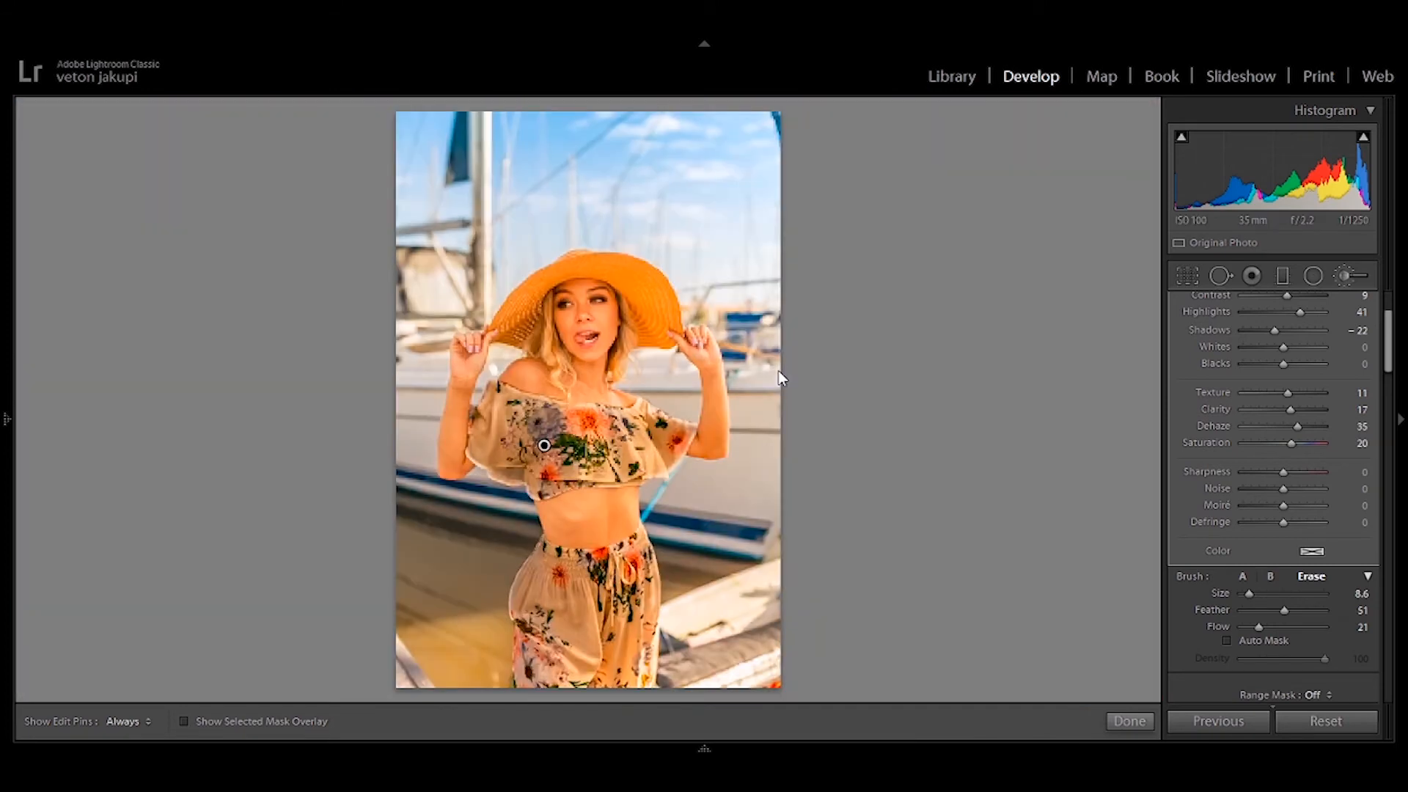
scroll(1353, 338, up, 2)
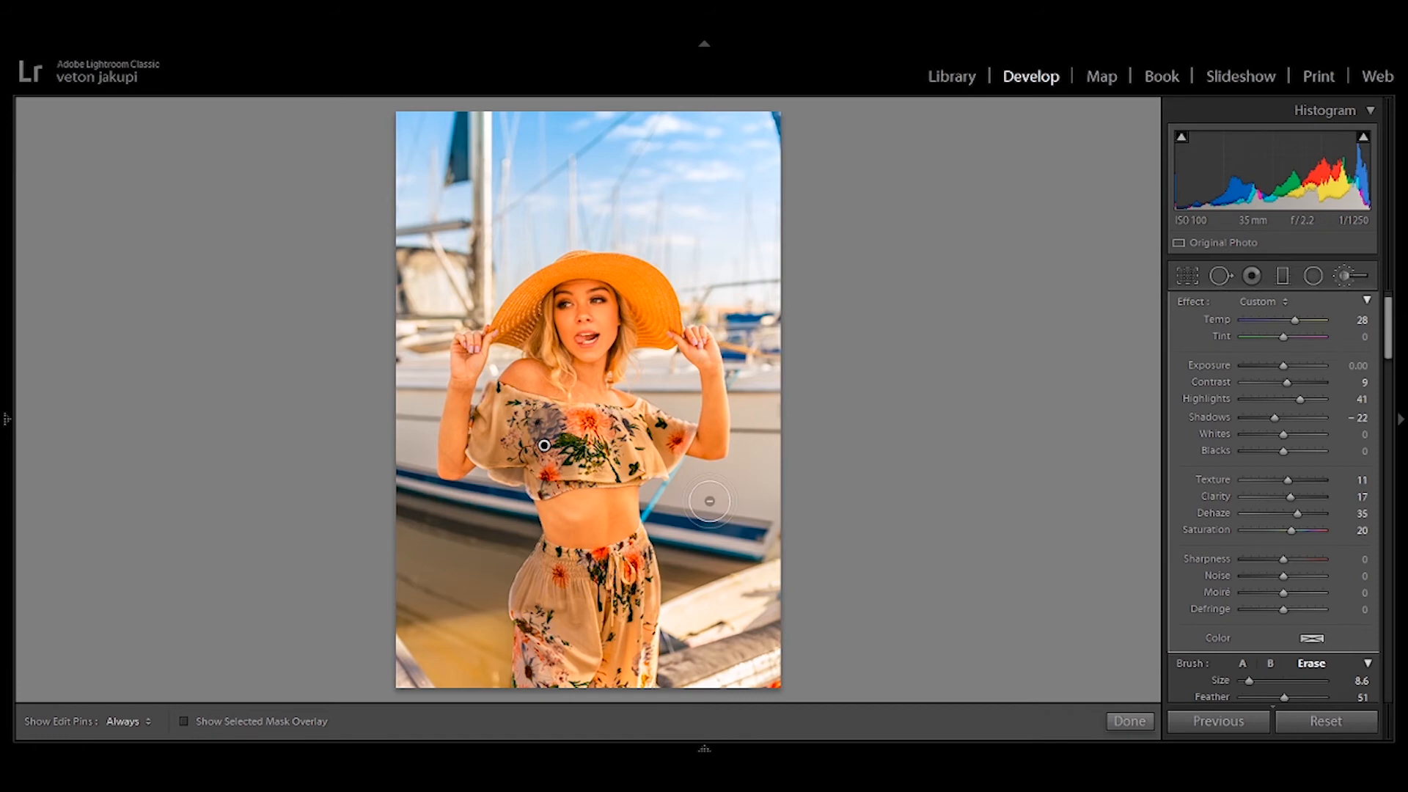
click(544, 444)
mouse_move(543, 444)
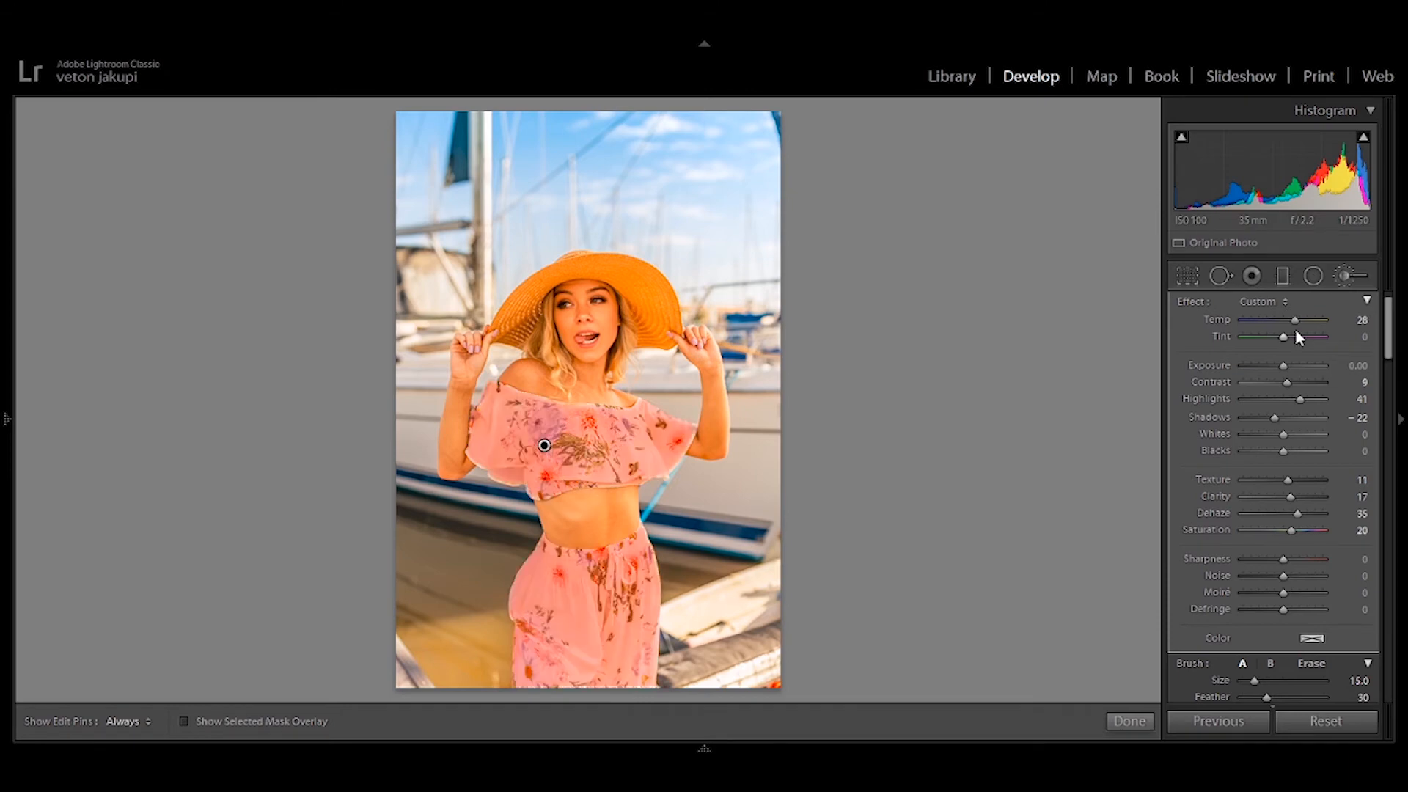
Step: Compare the outfit with and without the brush adjustments, and set the mask's Range Mask to Luminance
drag(1386, 348, 1386, 364)
scroll(1190, 569, down, 3)
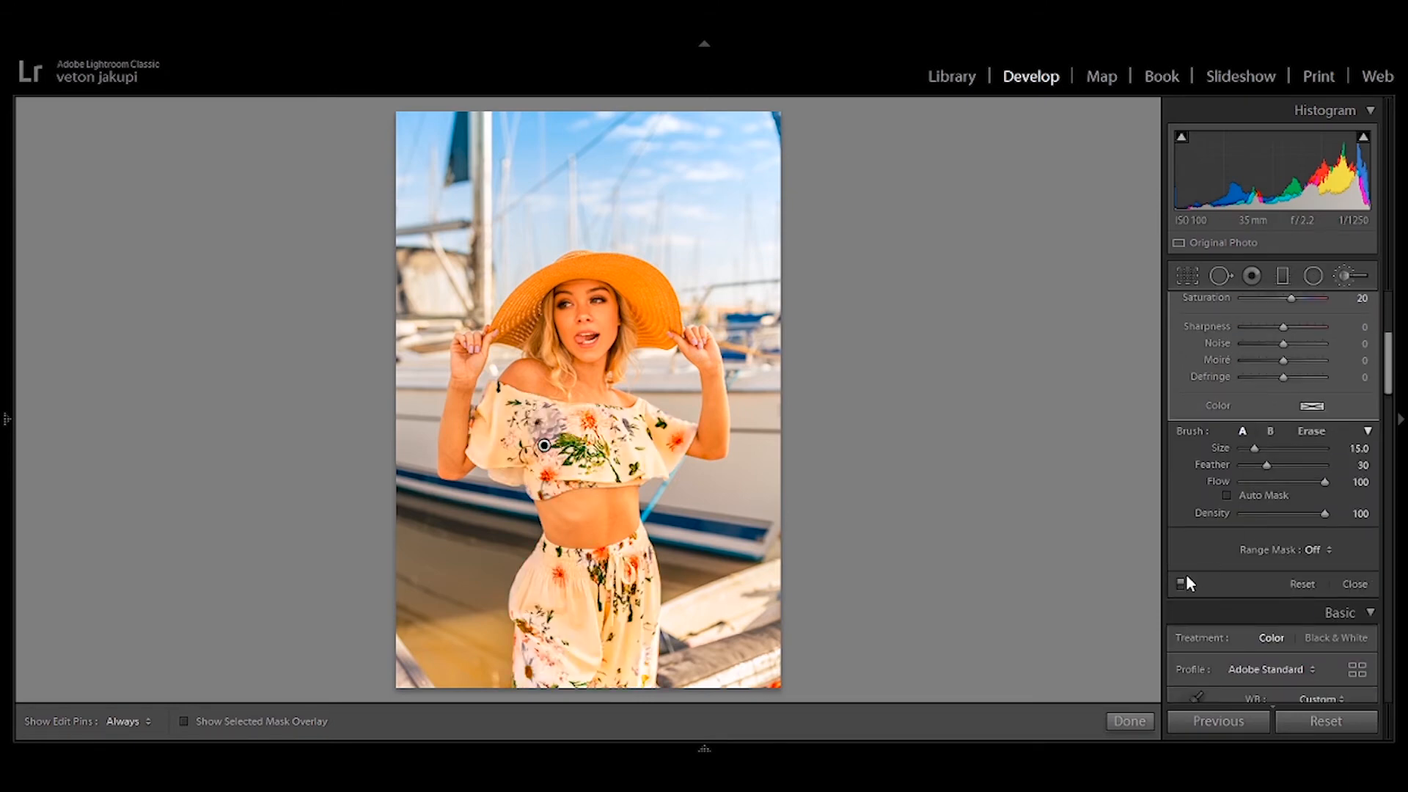
click(1181, 585)
click(1180, 585)
click(1295, 610)
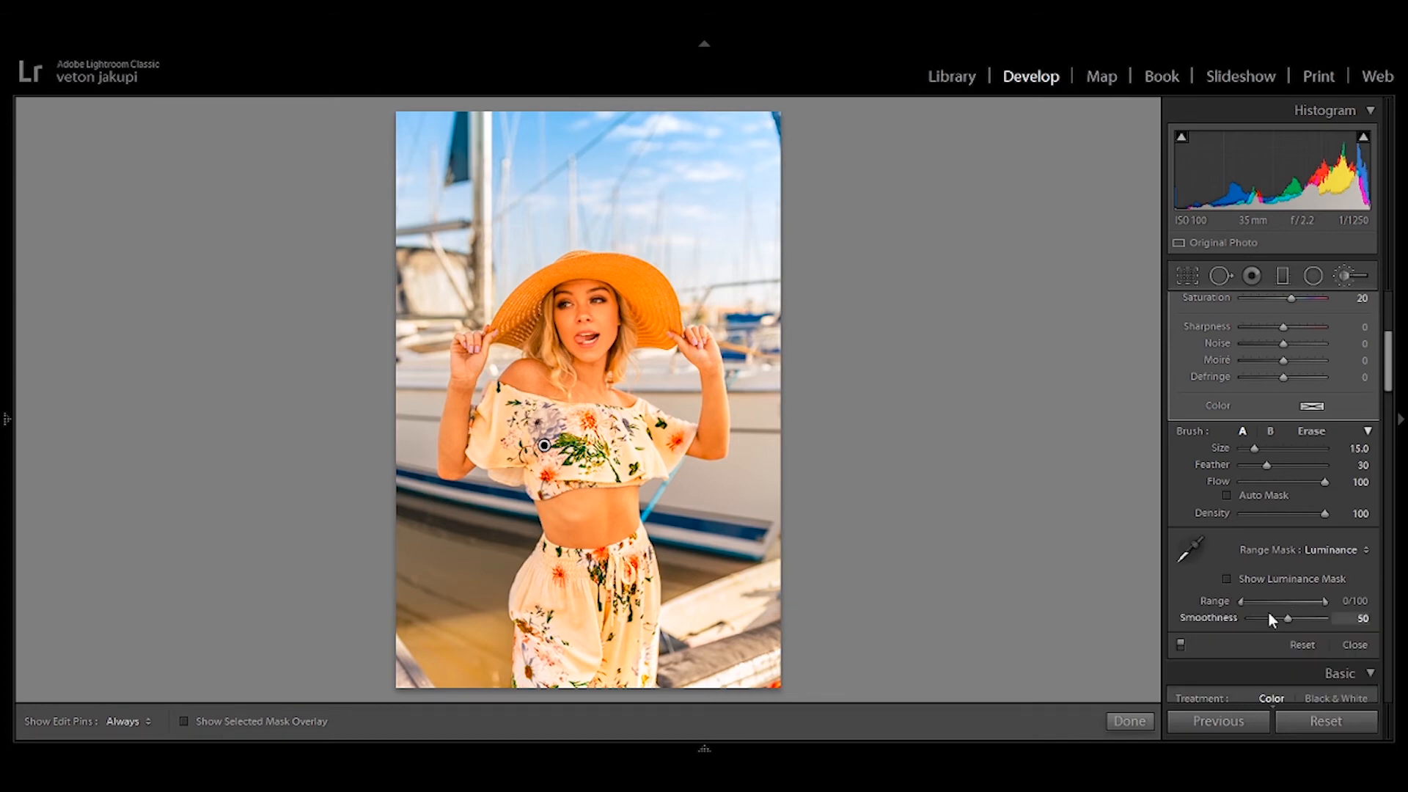
Step: Refine the outfit brush's luminance Range Mask to a Range of 3/85 and Smoothness of 39, checking it with the luminance mask preview
drag(1288, 618, 1304, 603)
click(1226, 578)
drag(1306, 601, 1280, 622)
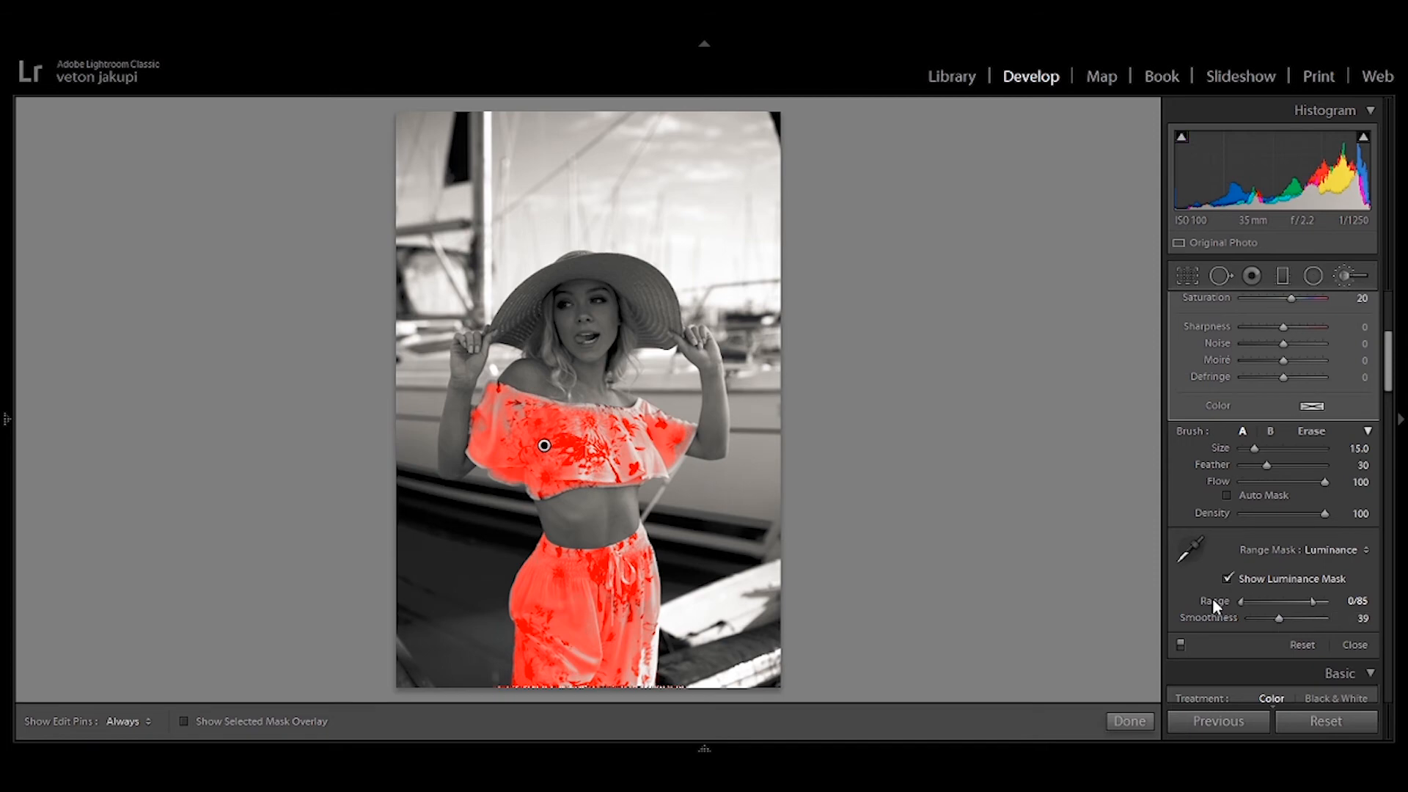
drag(1247, 605, 1243, 603)
click(1227, 579)
Step: Compare the outfit with and without the brush adjustments, and set the brush's Saturation to 10
click(1180, 645)
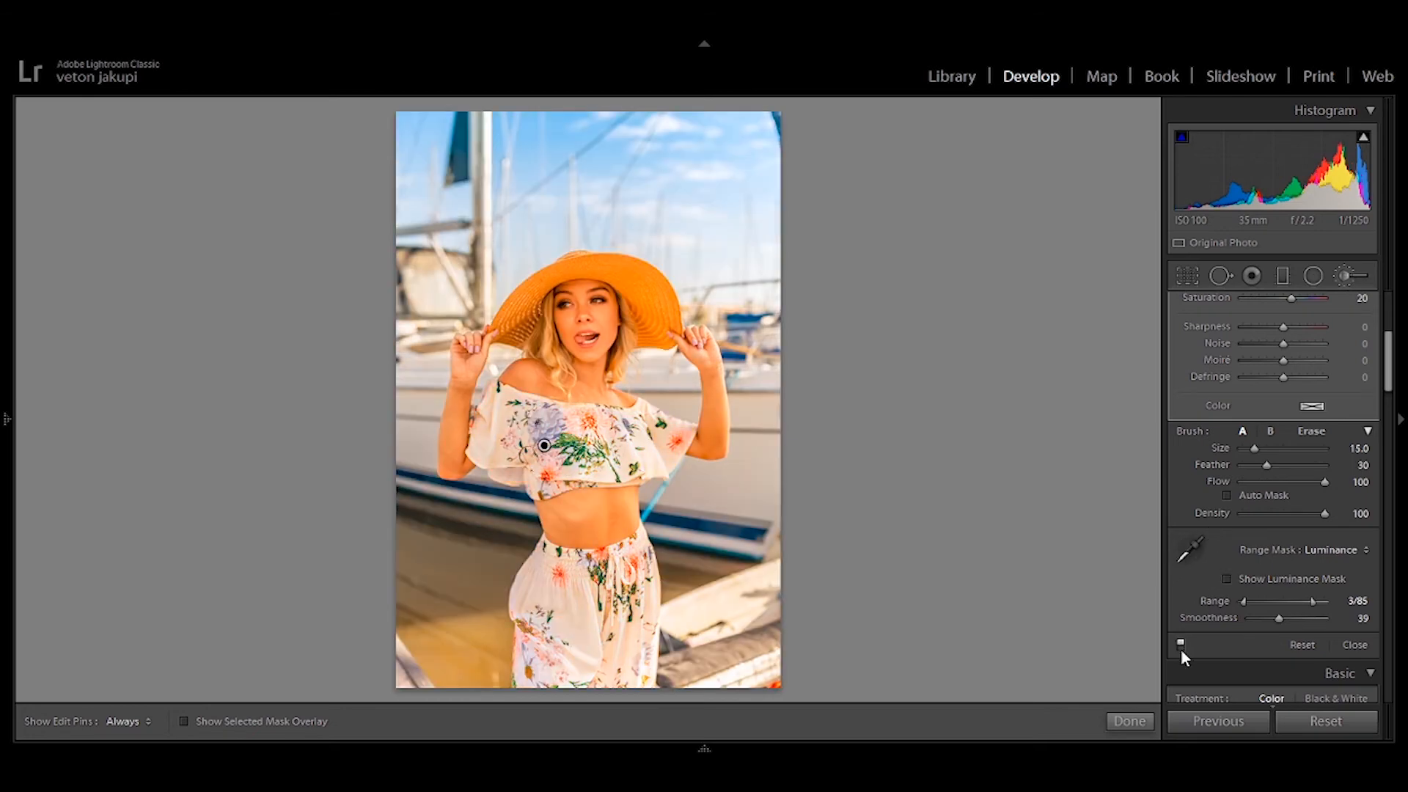
click(1181, 646)
scroll(1290, 440, up, 3)
drag(1291, 416, 1287, 415)
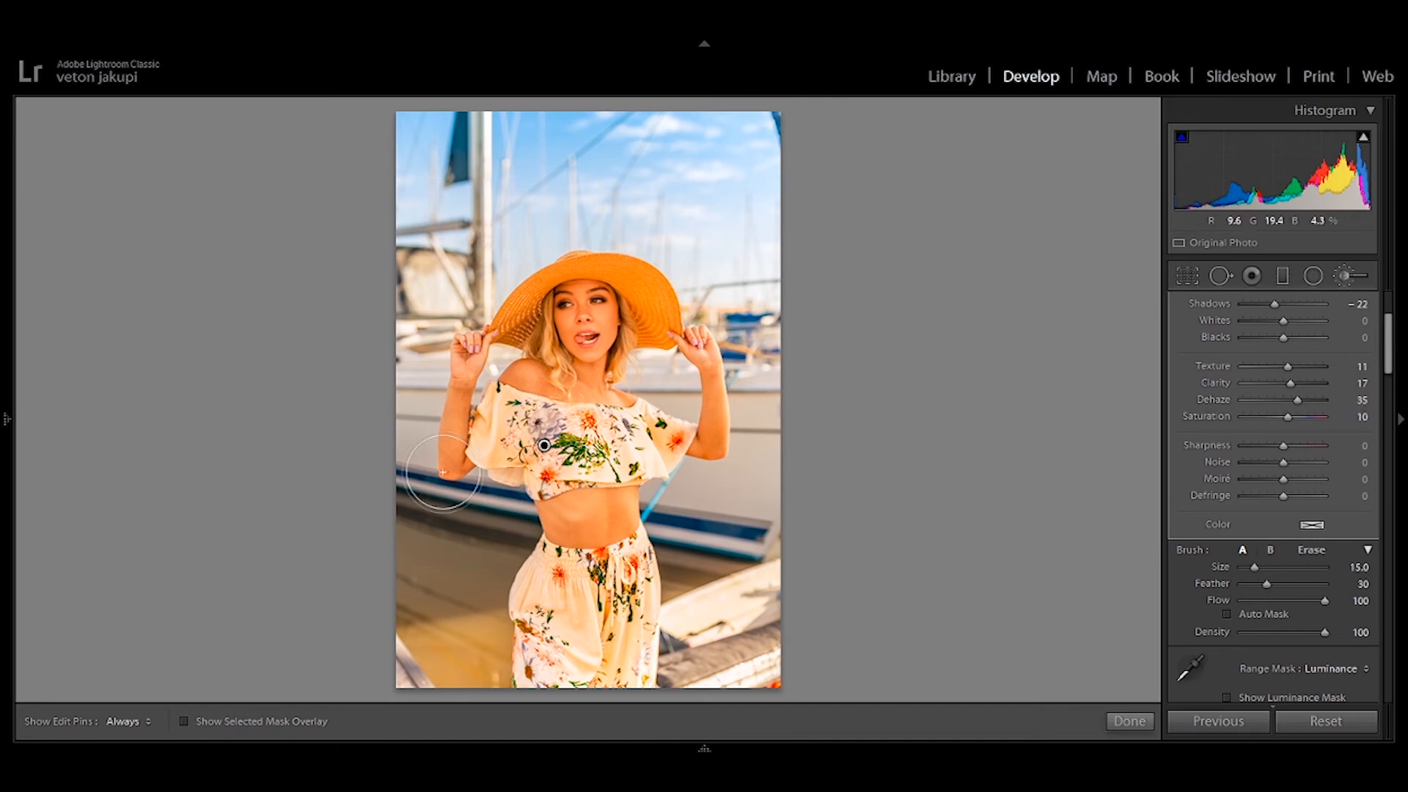
scroll(1296, 396, up, 2)
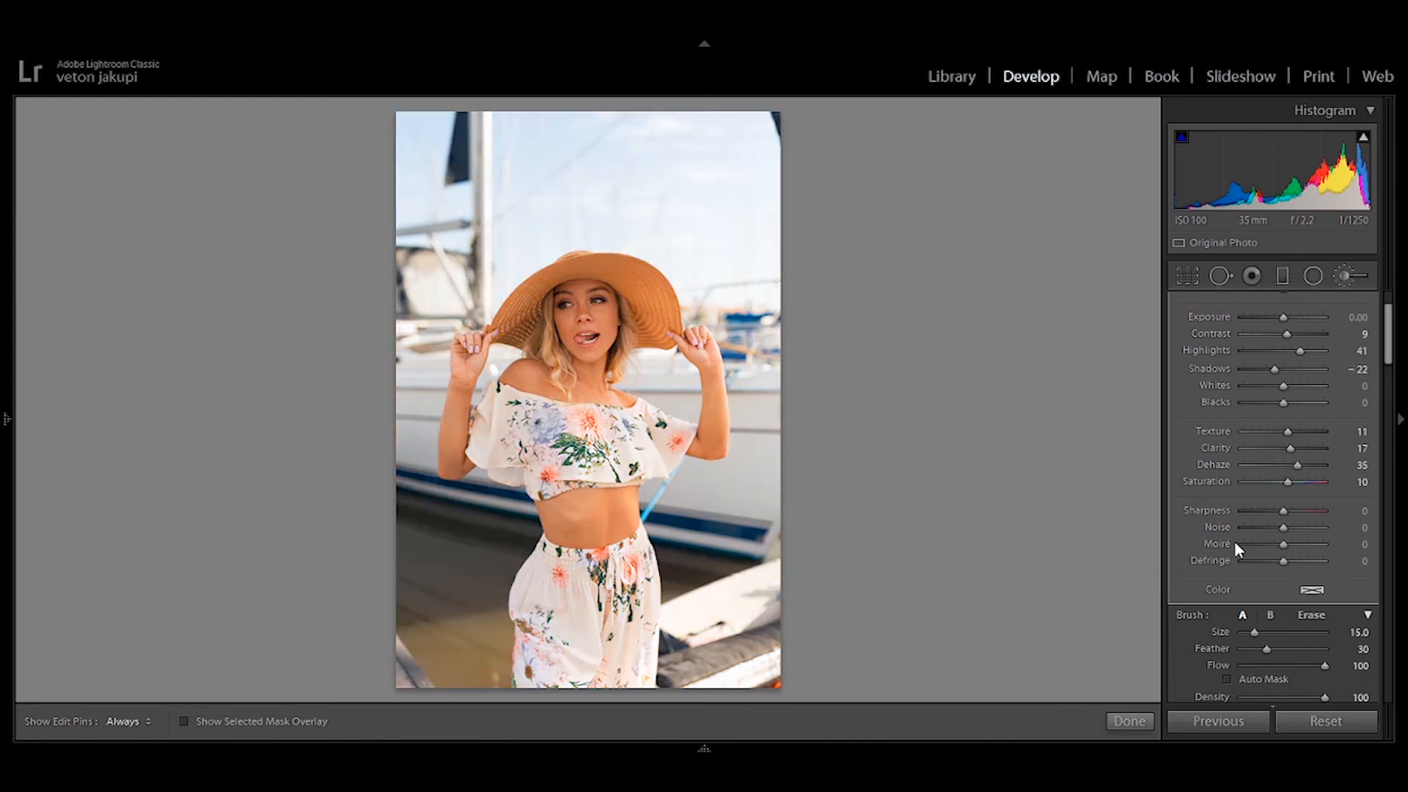
Step: Draw a radial filter centred on the woman's torso and enlarge it to enclose her hat, arms and most of her trousers
click(1314, 278)
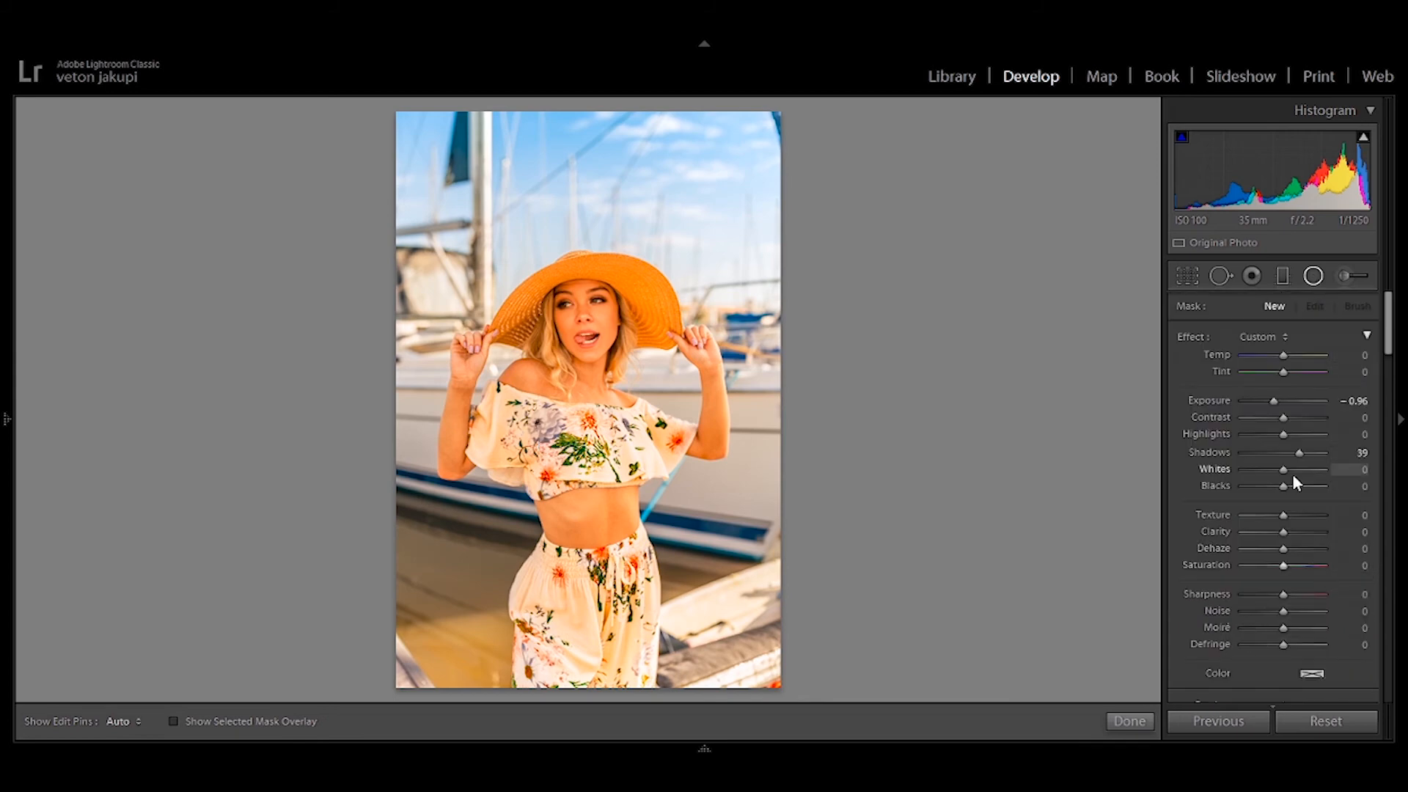
drag(601, 483, 517, 322)
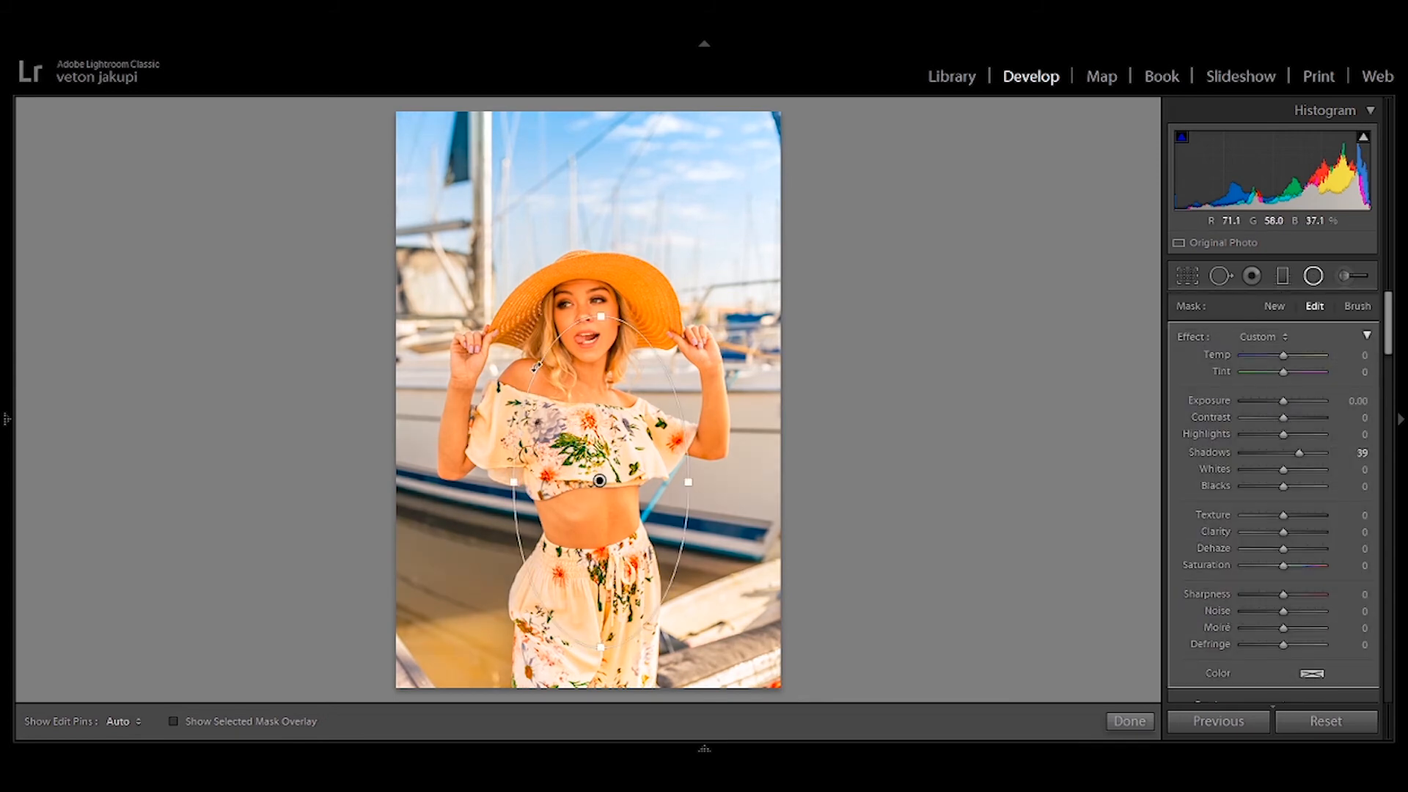
drag(457, 479, 447, 481)
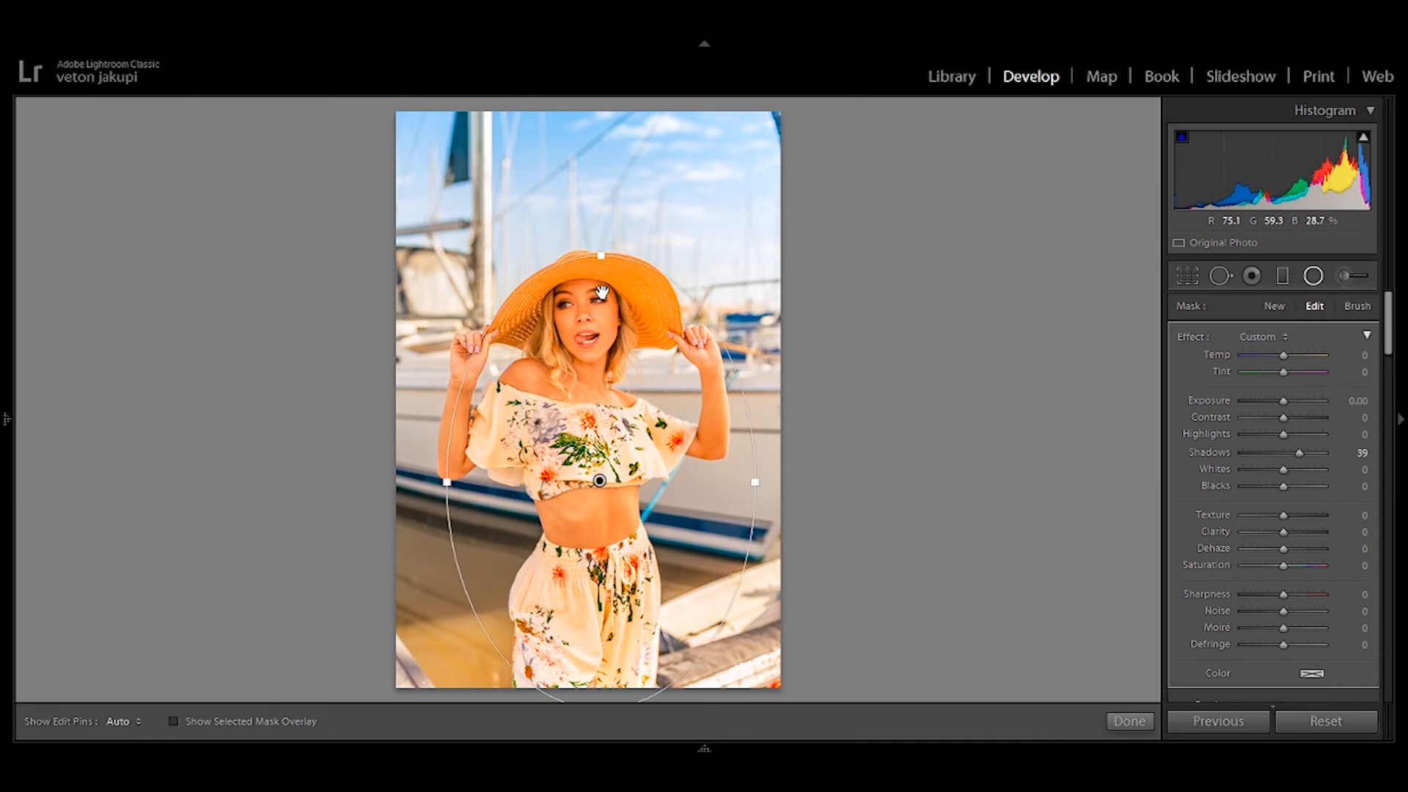
drag(600, 255, 601, 233)
drag(489, 417, 484, 402)
drag(436, 479, 420, 478)
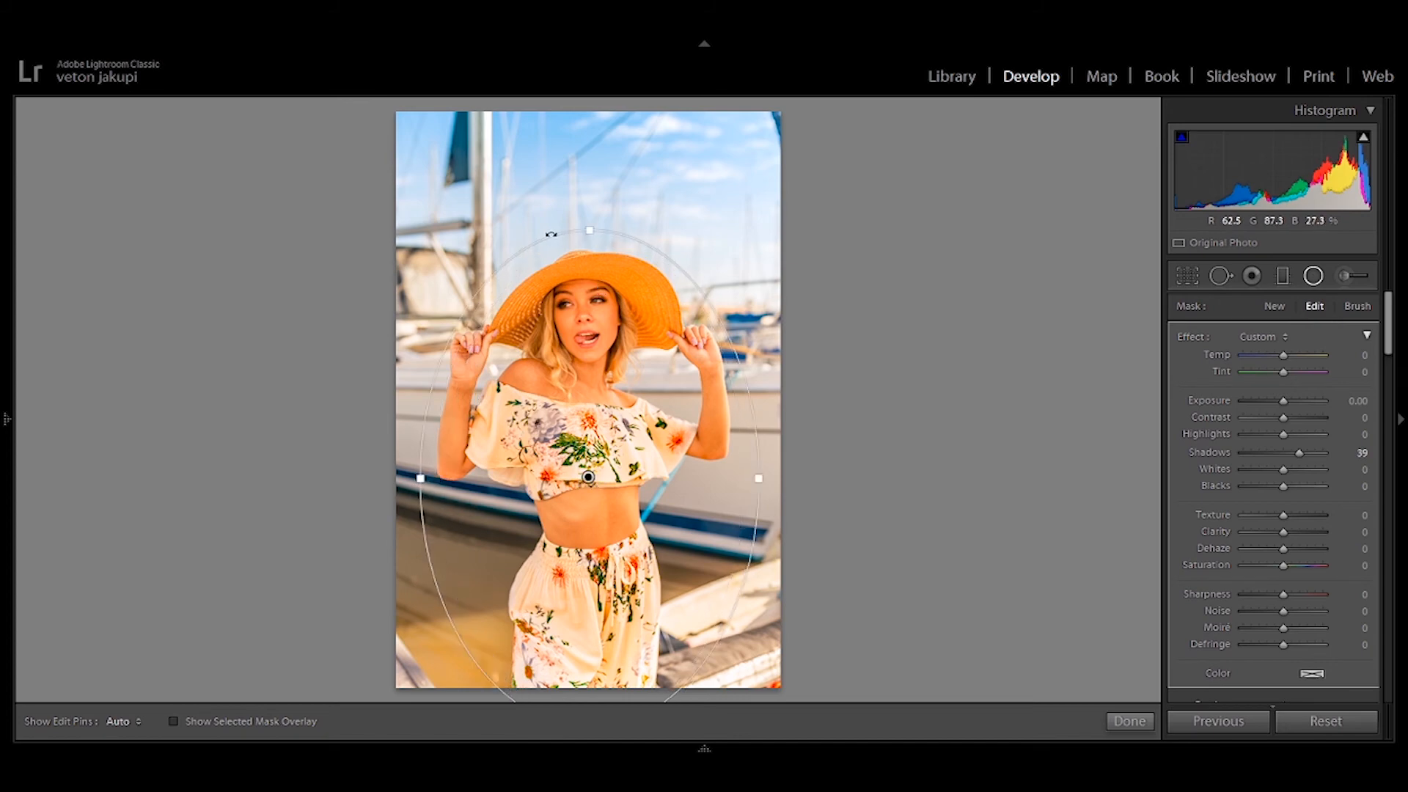
drag(584, 214, 591, 214)
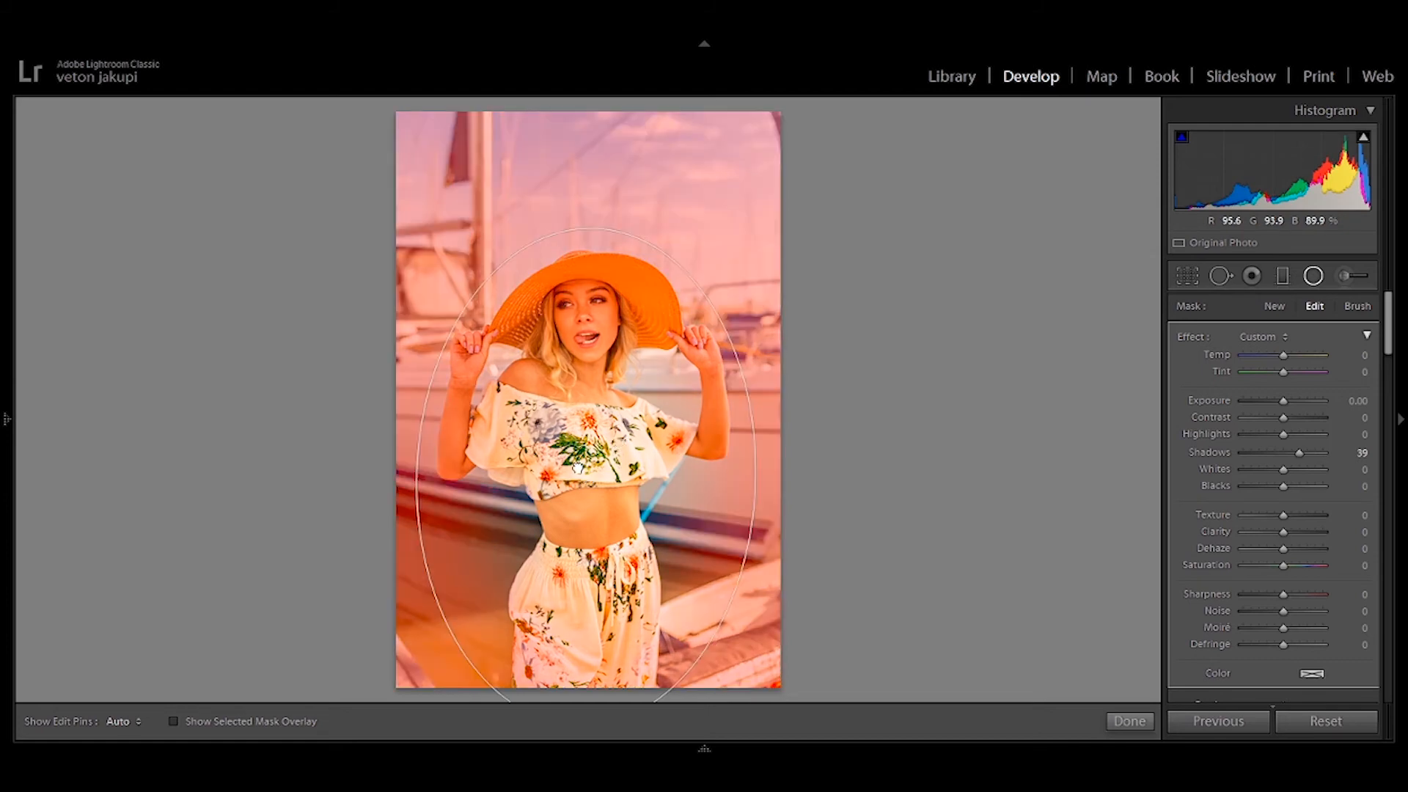
drag(588, 477, 578, 467)
Step: Set the radial filter's Exposure to -0.70 and its Tint to -35
drag(1283, 402, 1274, 399)
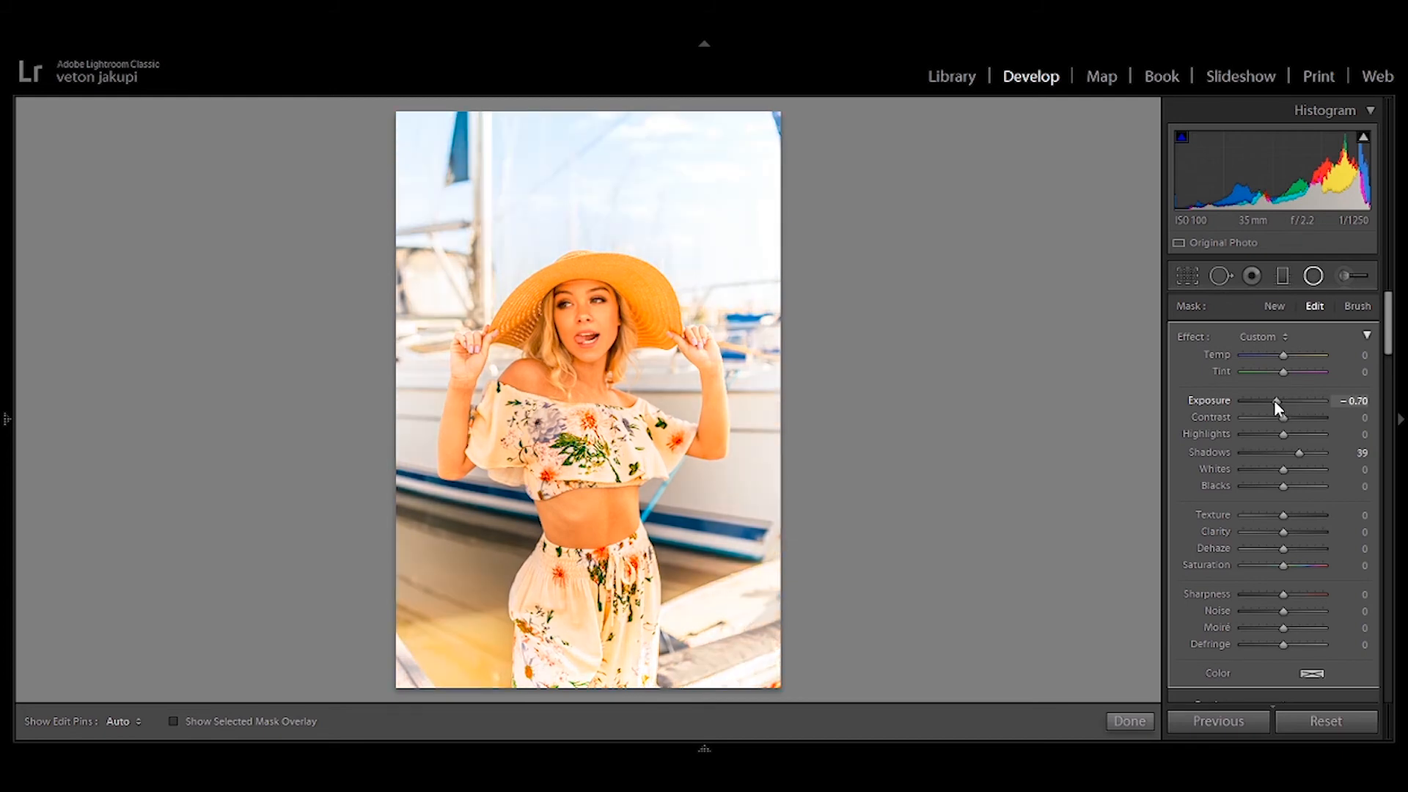
drag(1283, 372, 1269, 370)
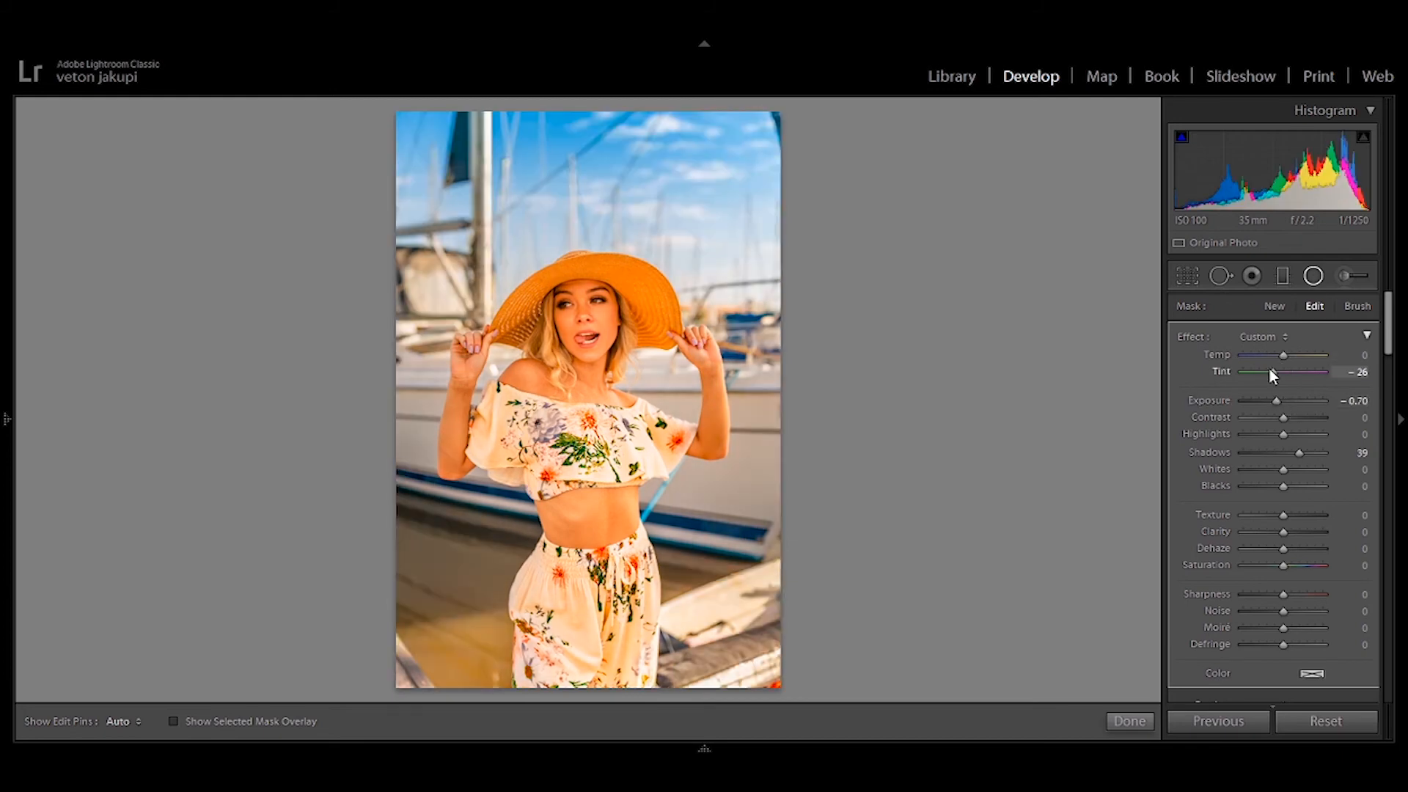
double_click(1269, 370)
click(1269, 369)
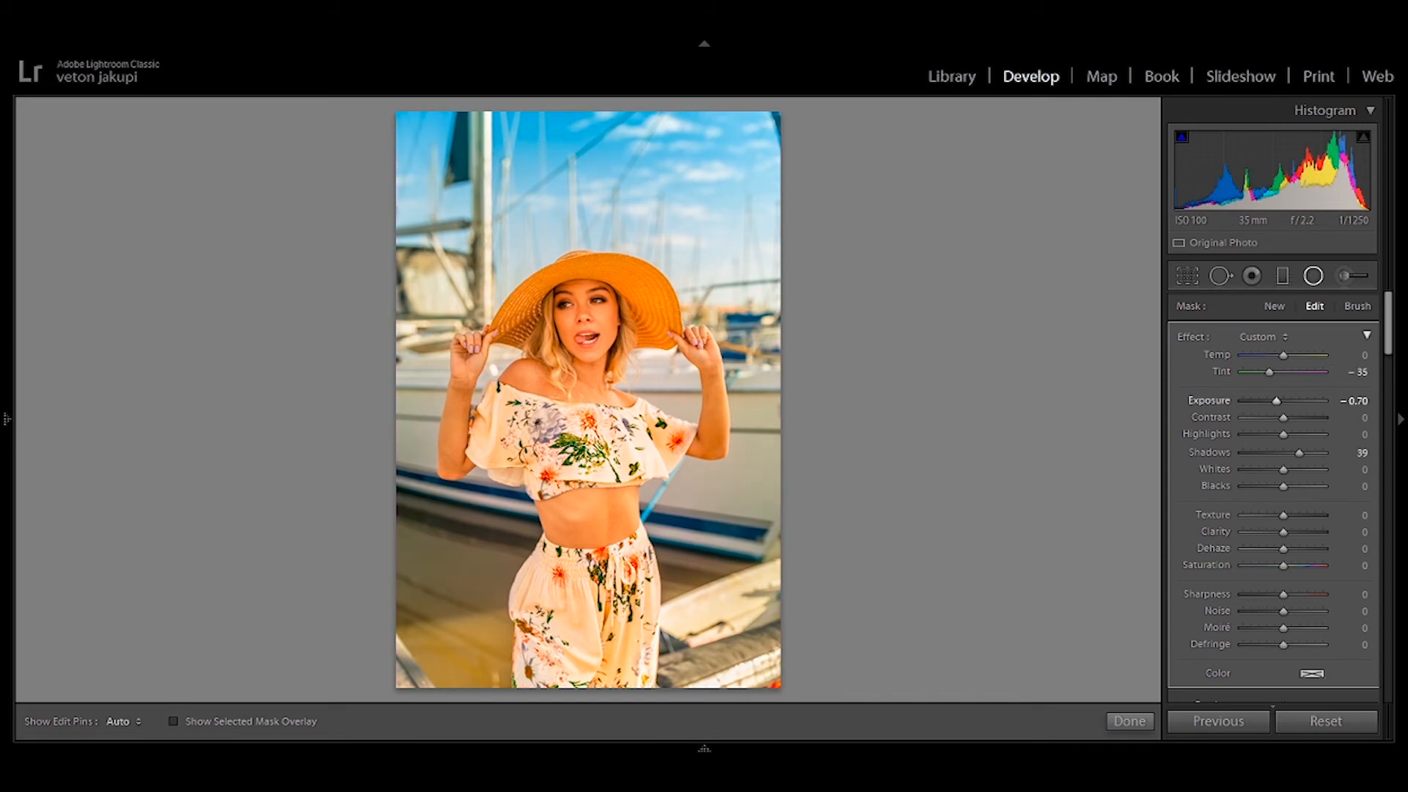
Step: Set the radial filter's Exposure to -0.30, Highlights to 22 and Shadows to 7, and leave Whites at 0 after trying higher values
drag(1276, 400, 1263, 436)
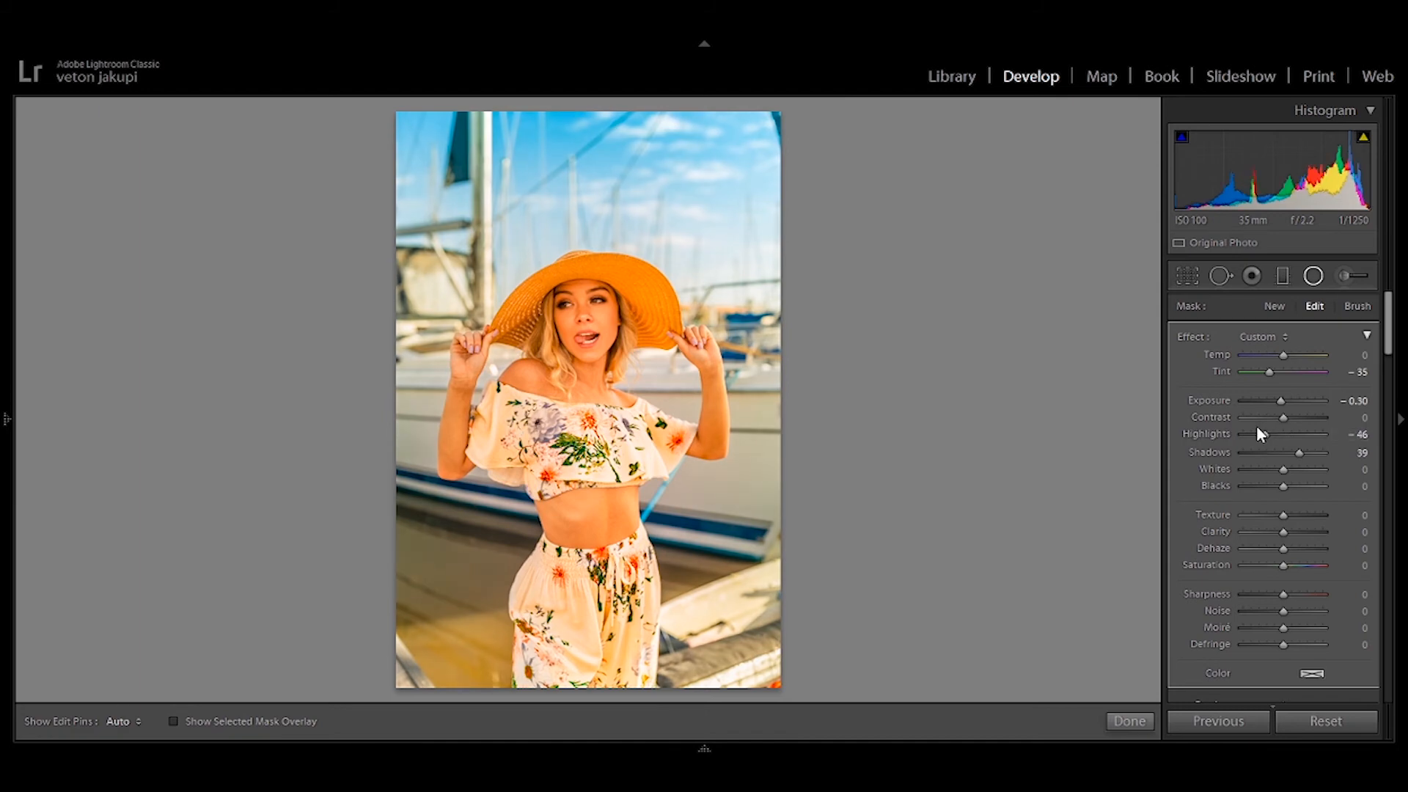
drag(1277, 437, 1301, 439)
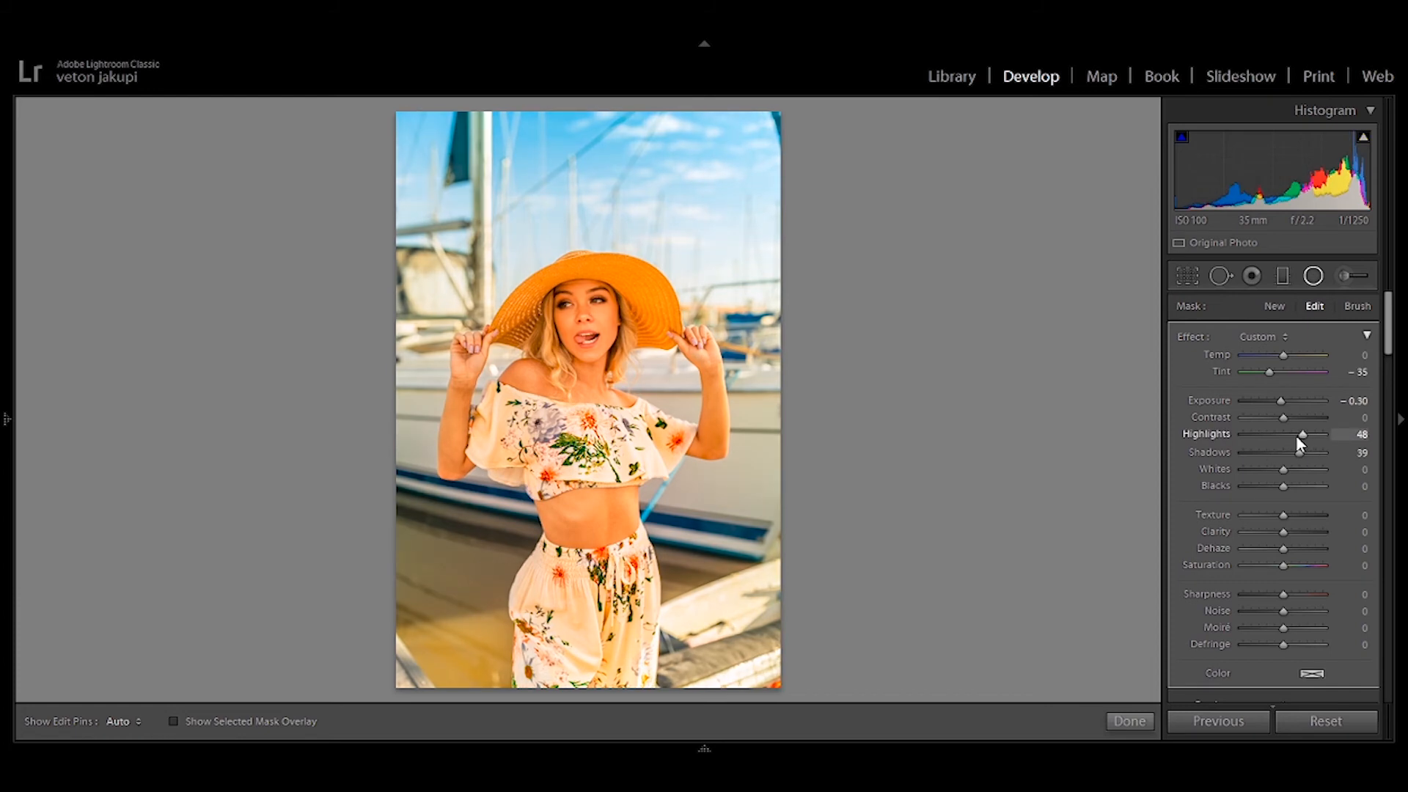
mouse_move(1287, 437)
mouse_down()
mouse_move(1304, 472)
mouse_move(1273, 455)
mouse_move(1286, 451)
mouse_up()
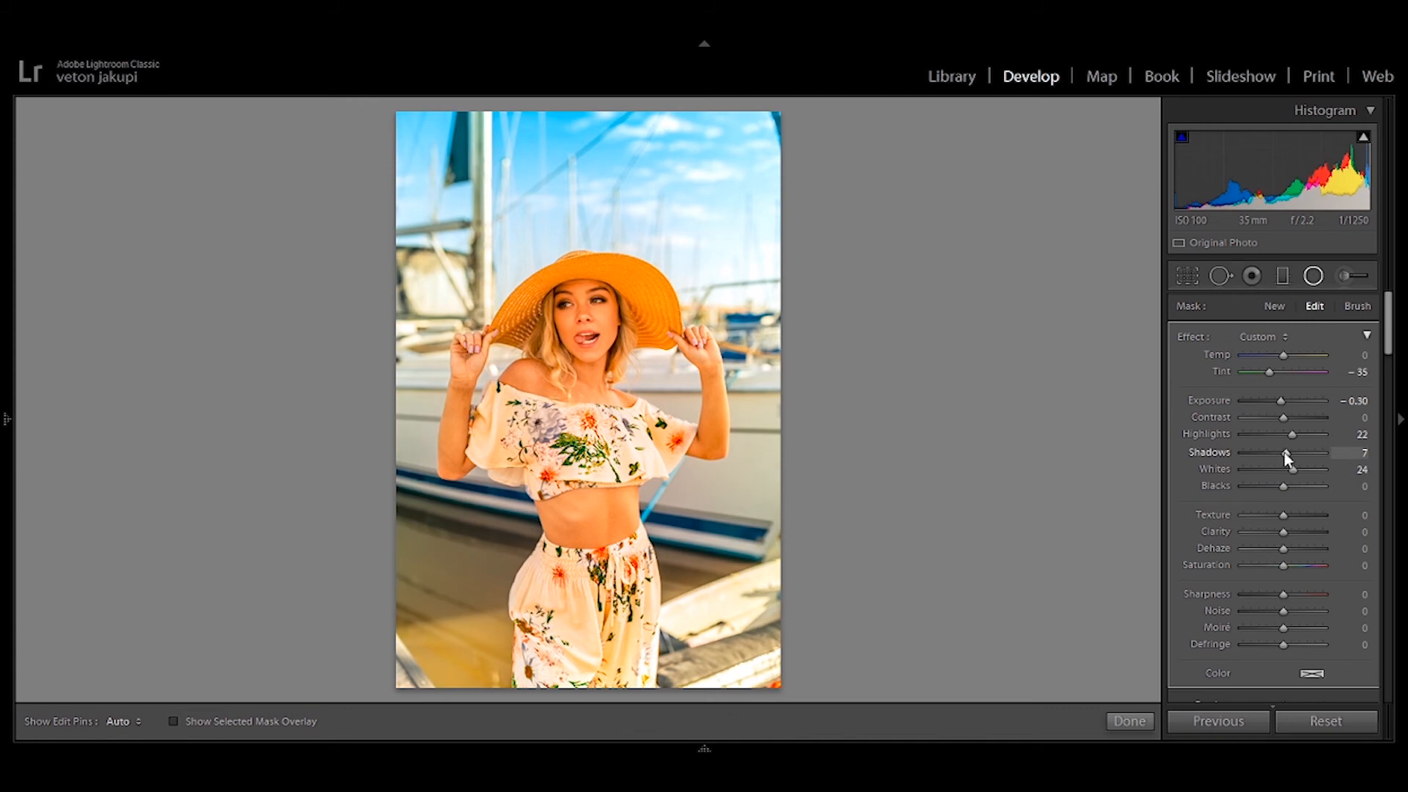
scroll(1283, 452, down, 3)
drag(1292, 388, 1309, 390)
mouse_move(1306, 389)
mouse_down()
mouse_move(1256, 392)
mouse_move(1315, 396)
mouse_up()
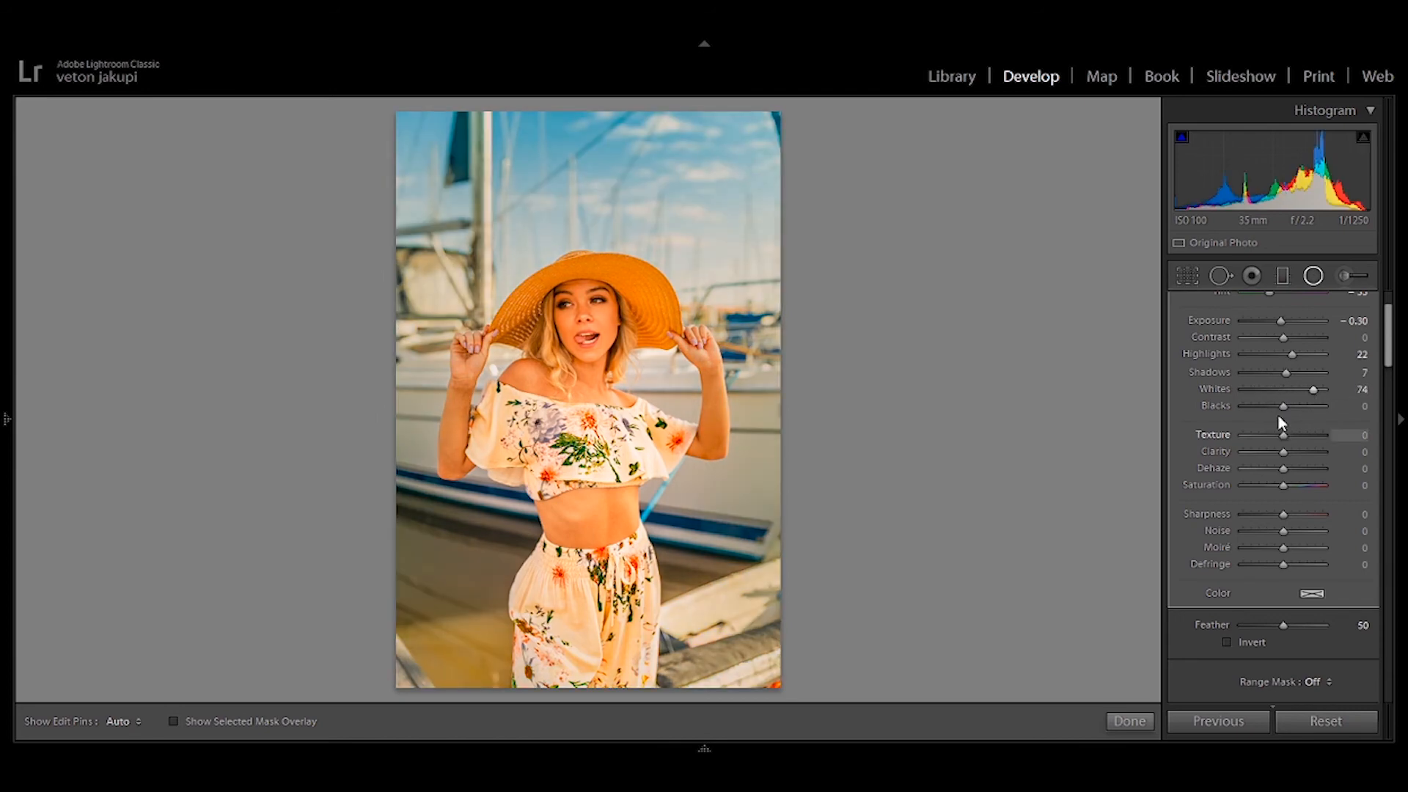
drag(1311, 392, 1291, 403)
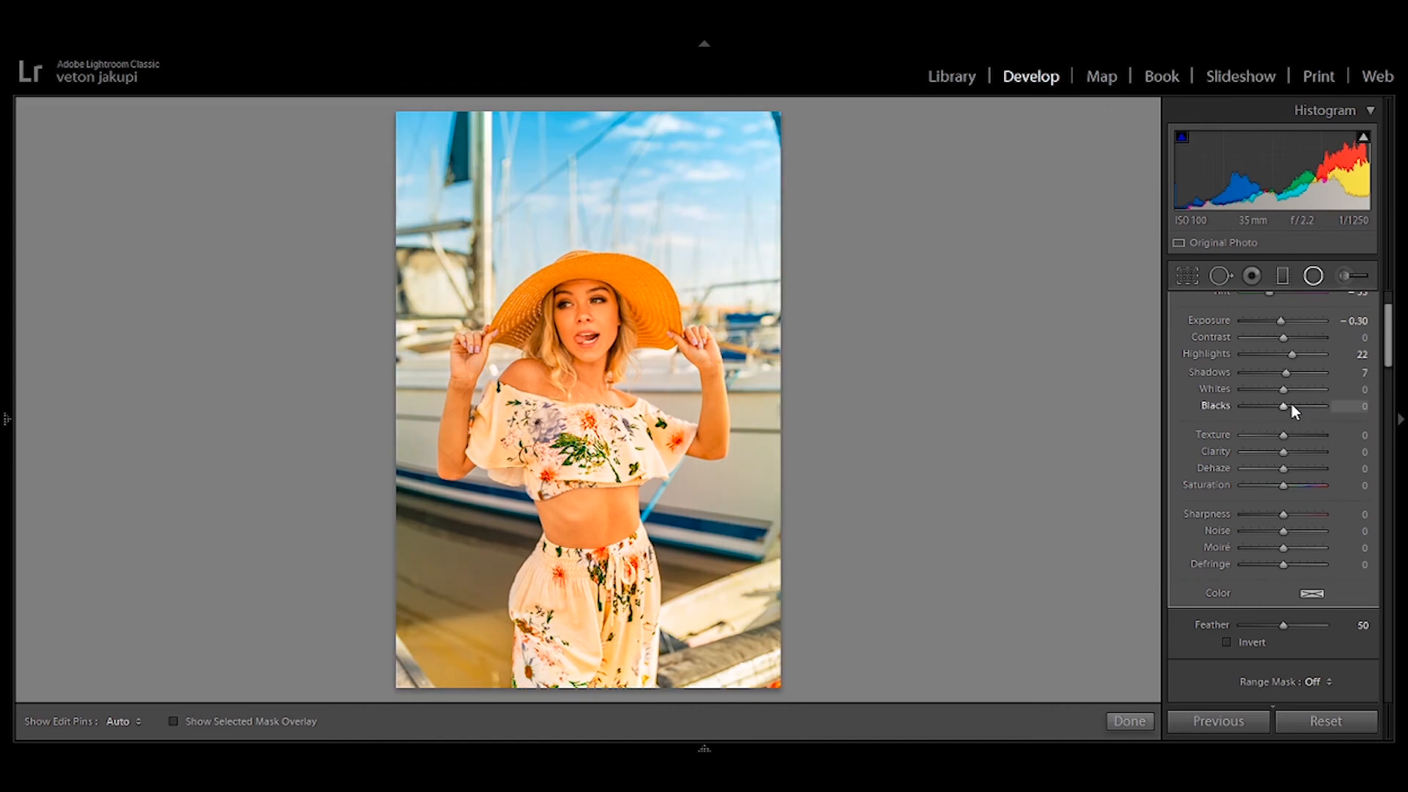
Step: Set the photo's global Exposure to -0.20 in the Basic adjustments
scroll(1374, 434, down, 10)
scroll(1374, 433, down, 2)
drag(1257, 403, 1303, 409)
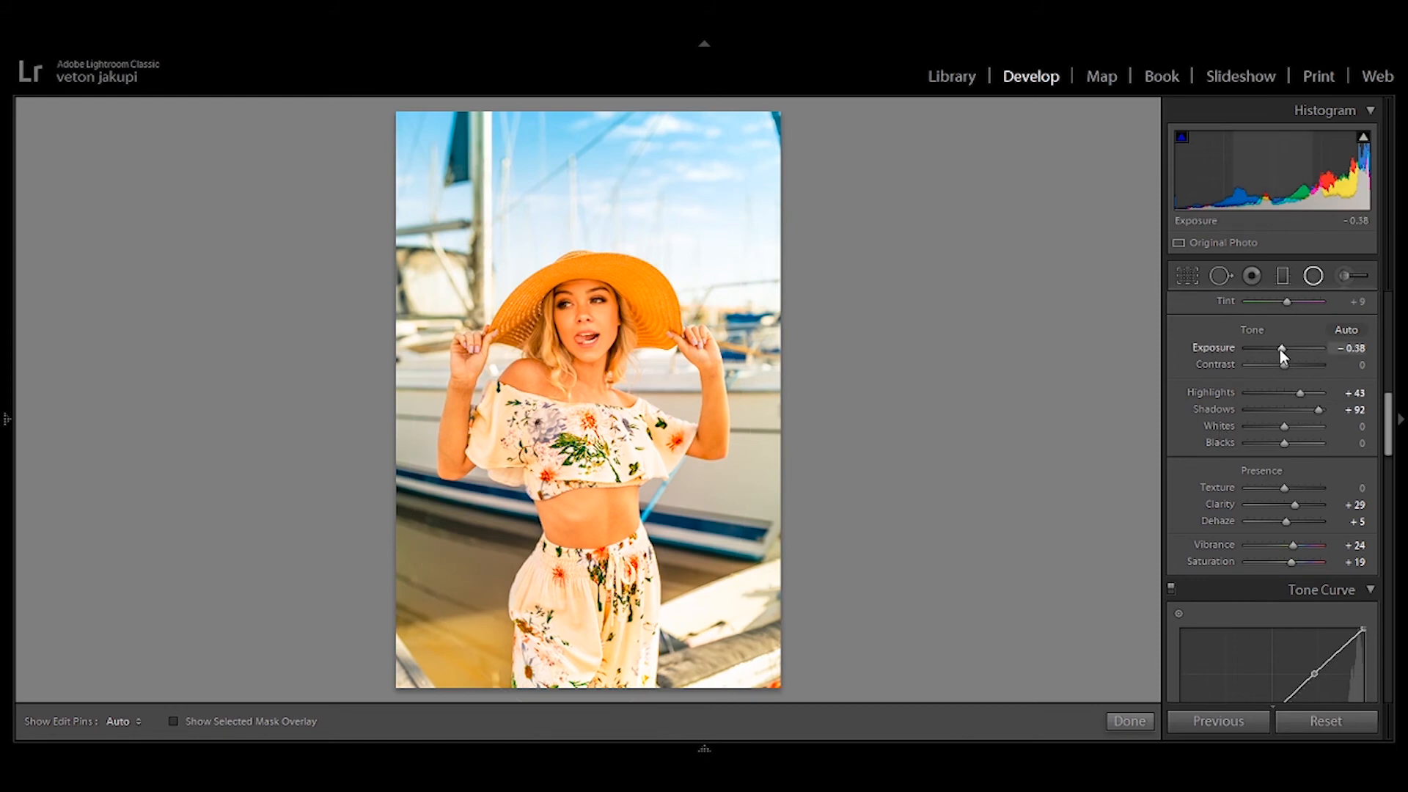
double_click(1285, 350)
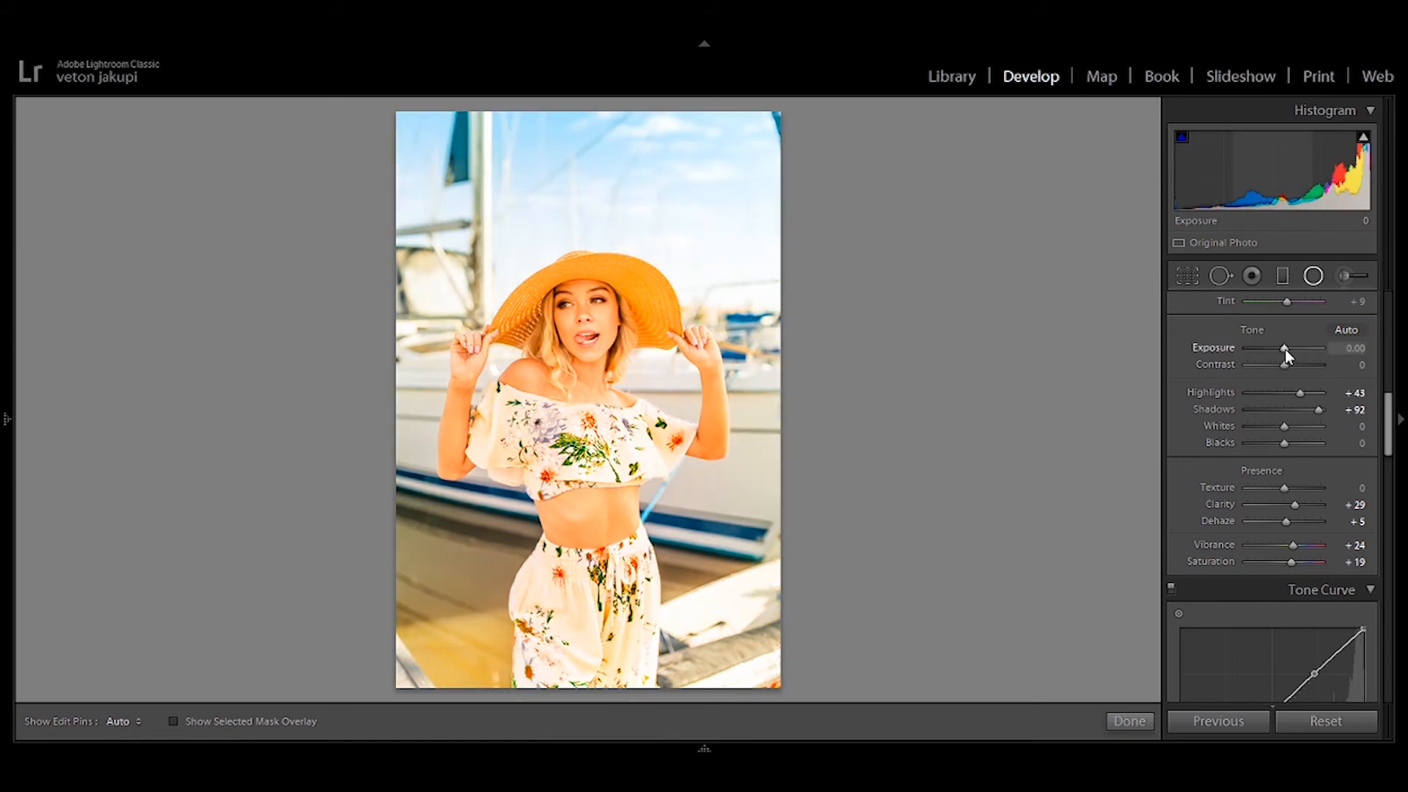
drag(1284, 349, 1282, 349)
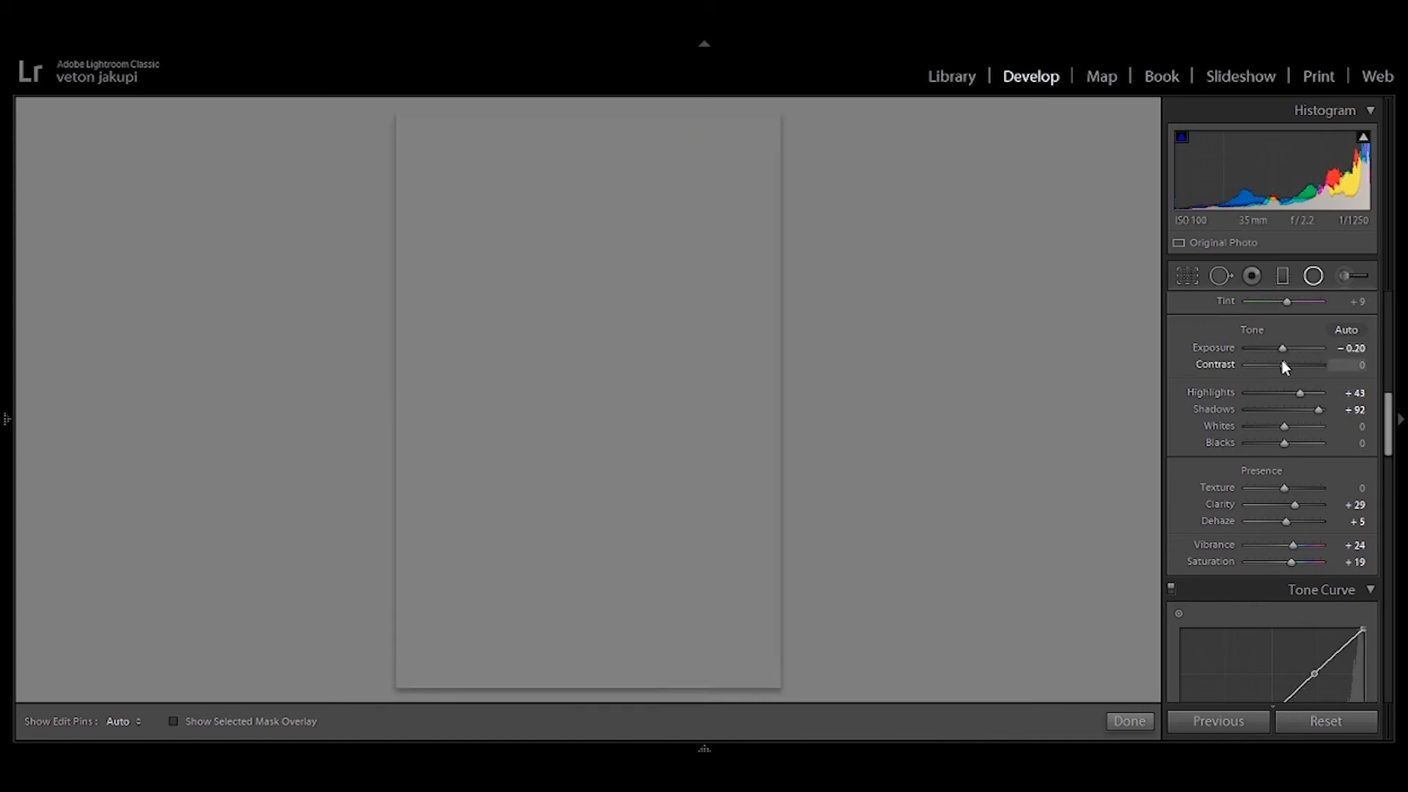
Step: Set the radial filter's Clarity to 30, Texture to -17, Dehaze to 0 and Saturation to 20, and lower its upper edge slightly
scroll(1312, 491, up, 5)
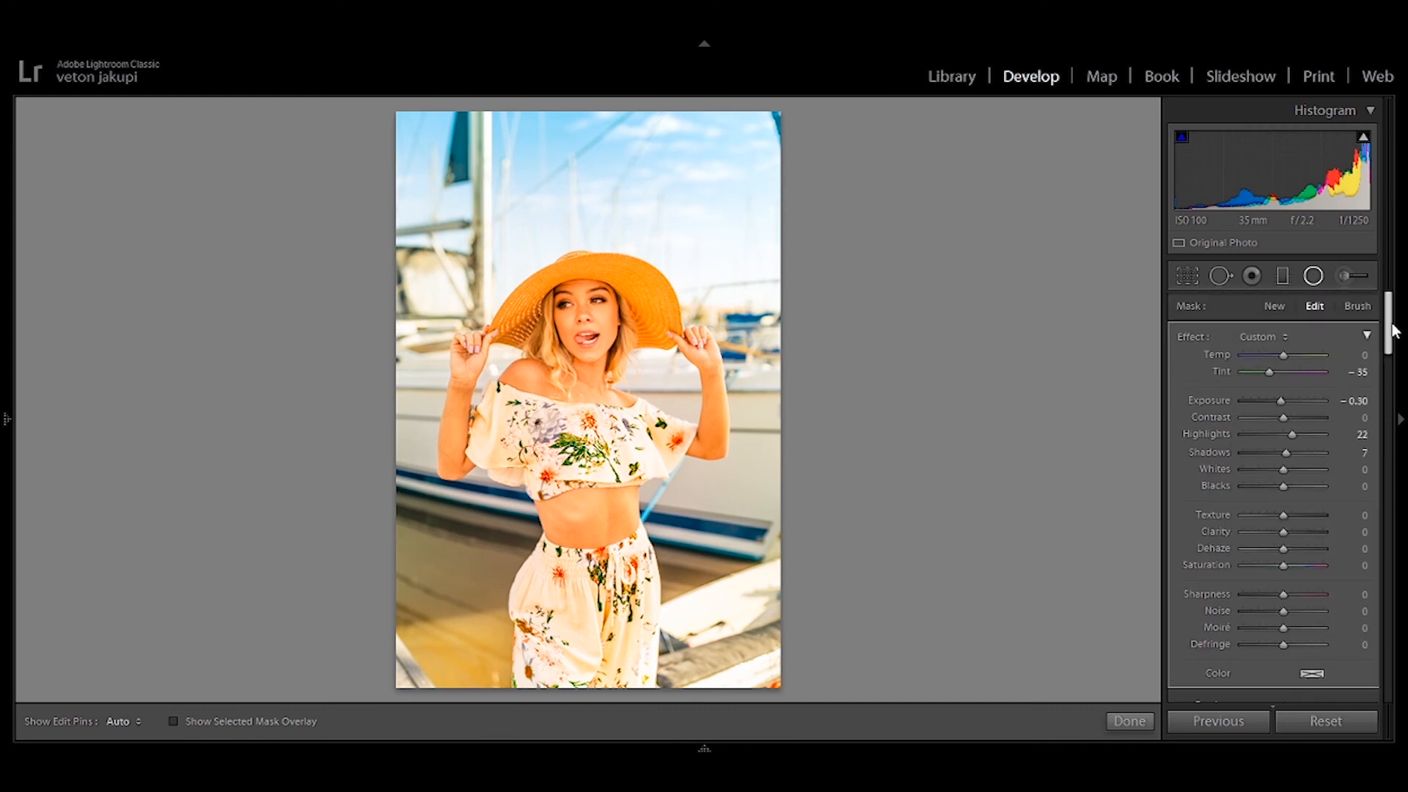
drag(1284, 534, 1295, 535)
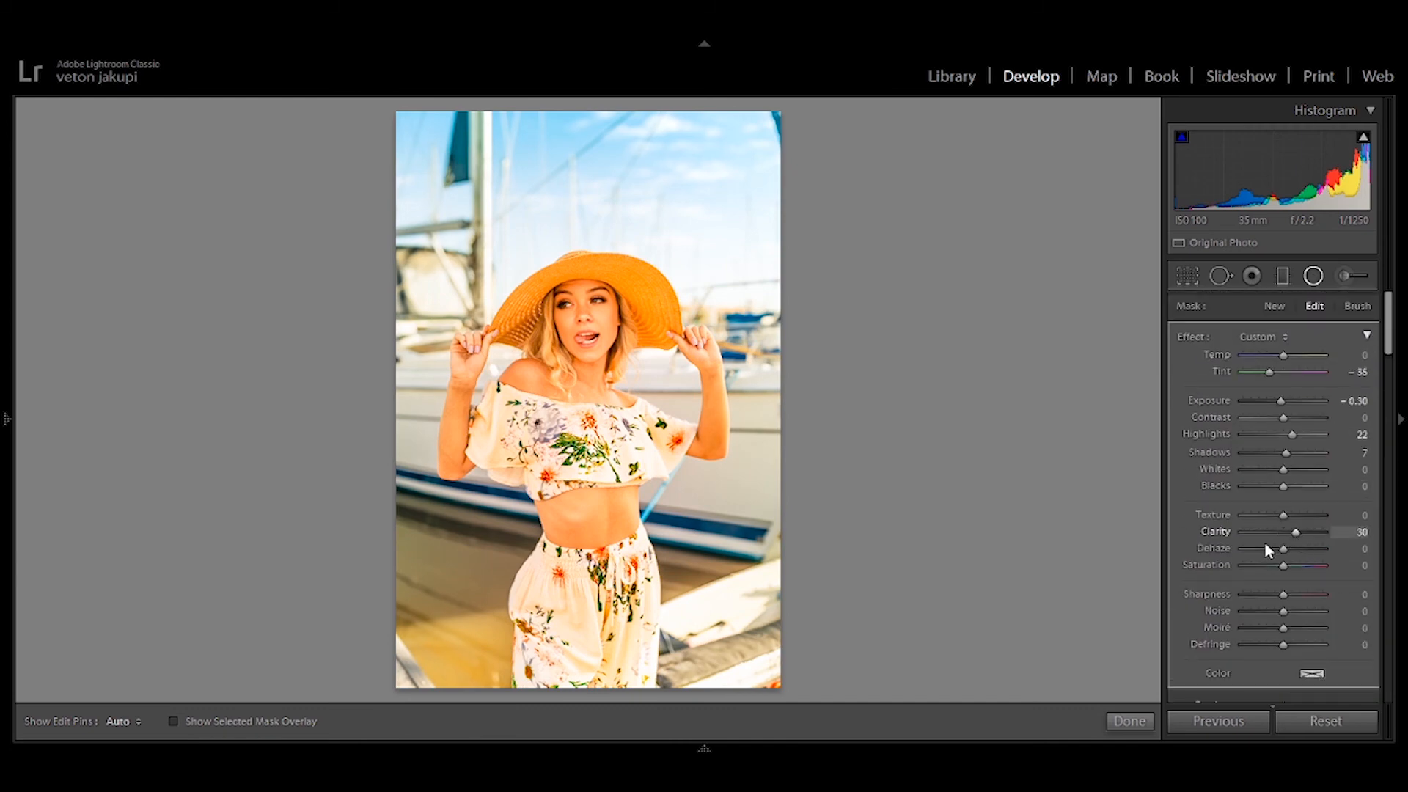
click(1299, 550)
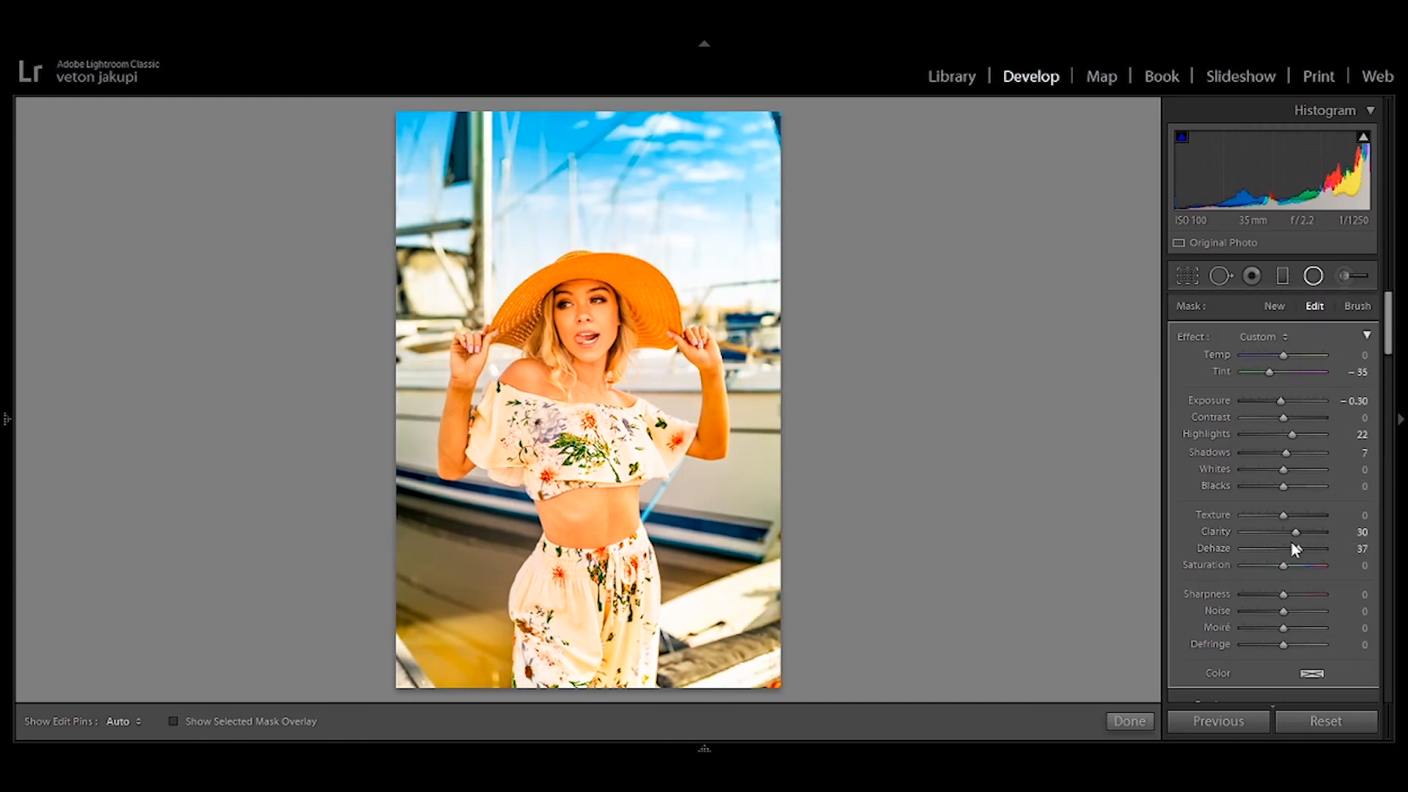
double_click(1298, 549)
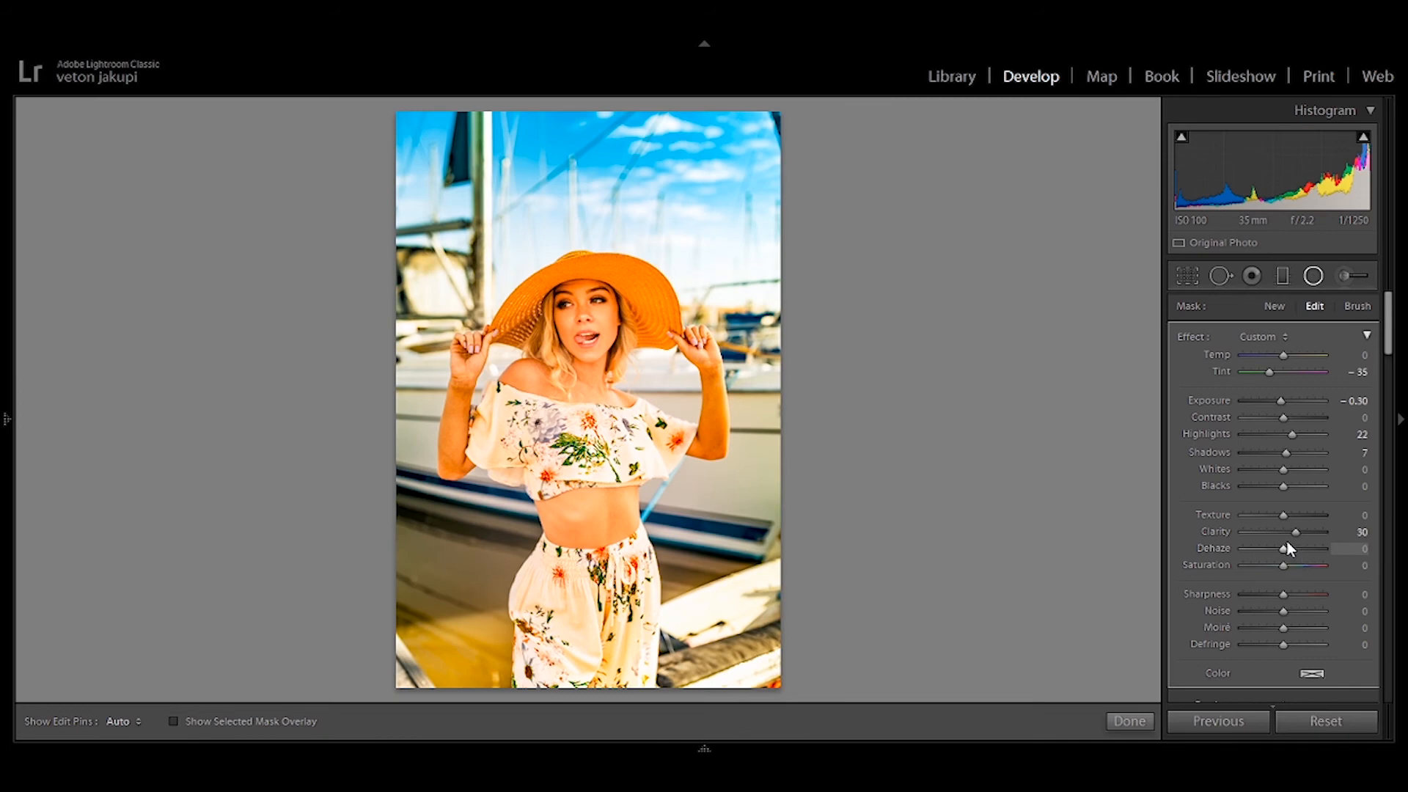
drag(1283, 515, 1276, 516)
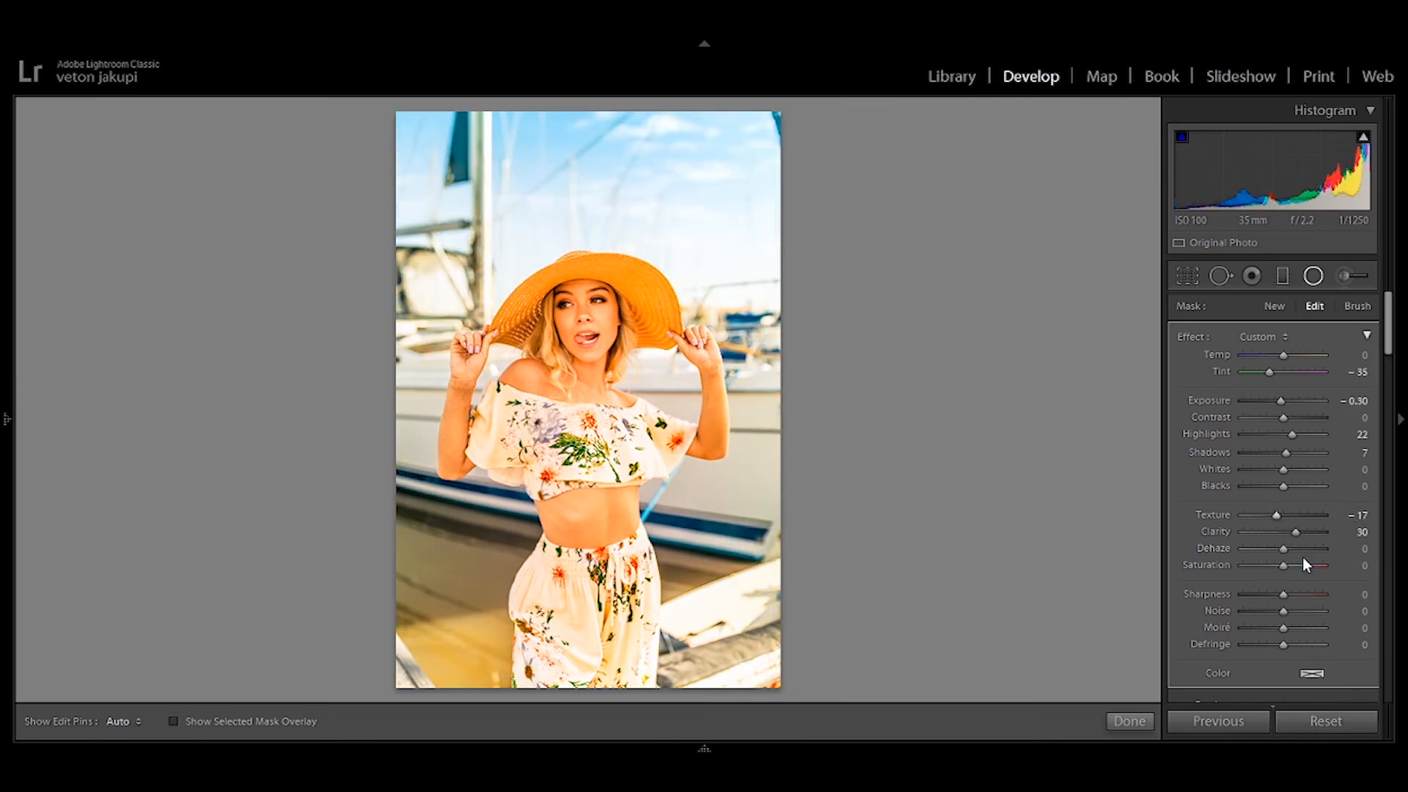
drag(1285, 565, 1294, 565)
mouse_move(608, 423)
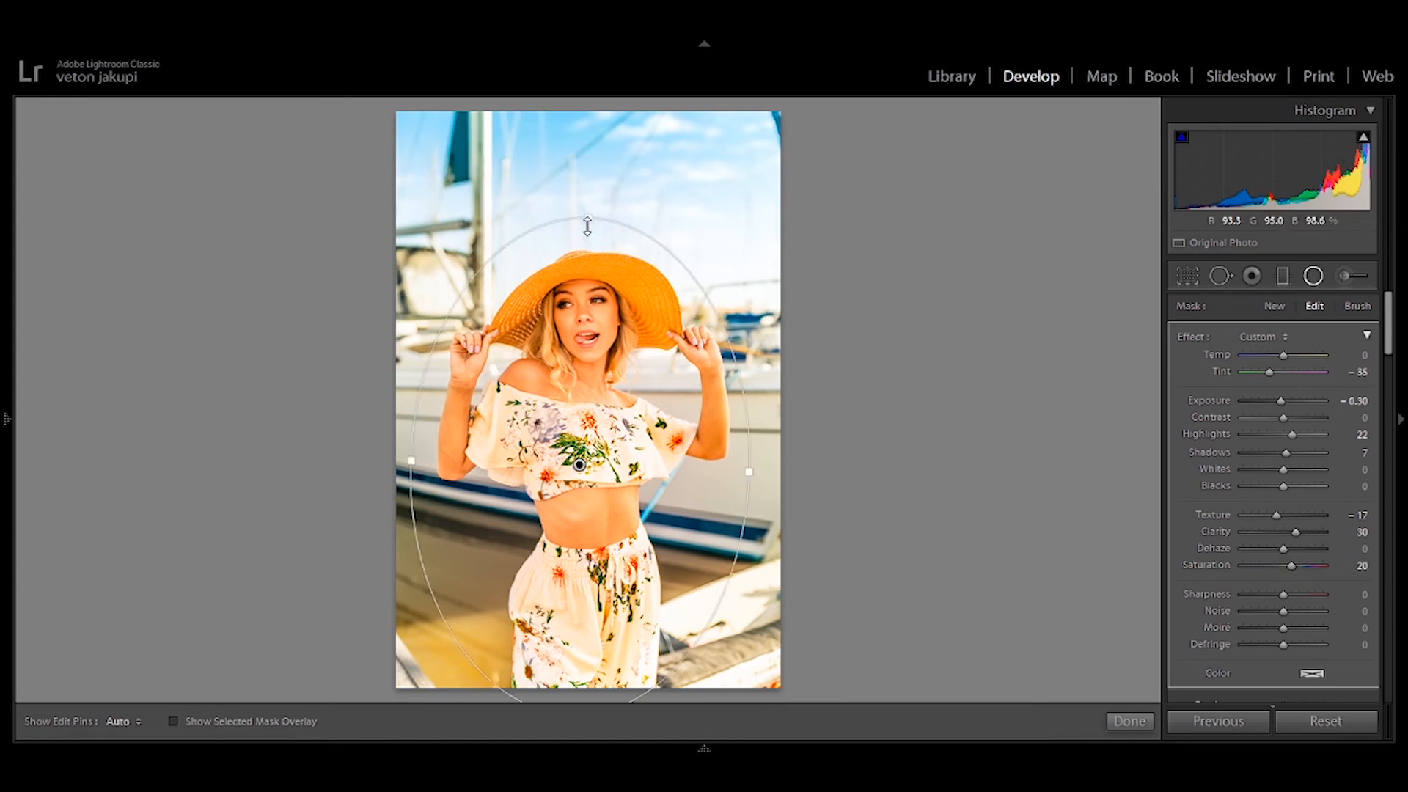
drag(587, 226, 588, 233)
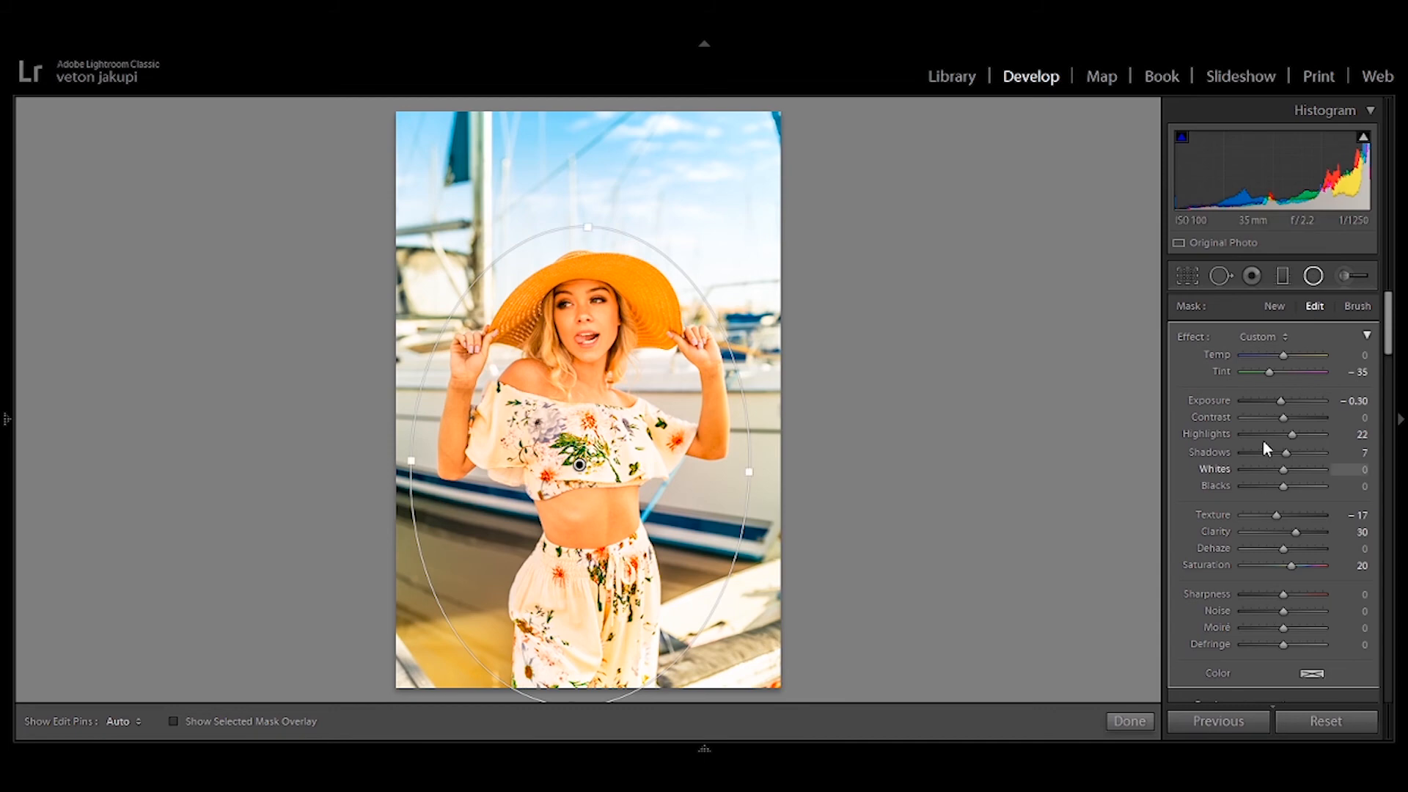
Step: Reselect the outfit brush adjustment, lower its Exposure slightly below zero, and compare the outfit with and without the brush effect
click(1344, 277)
click(544, 445)
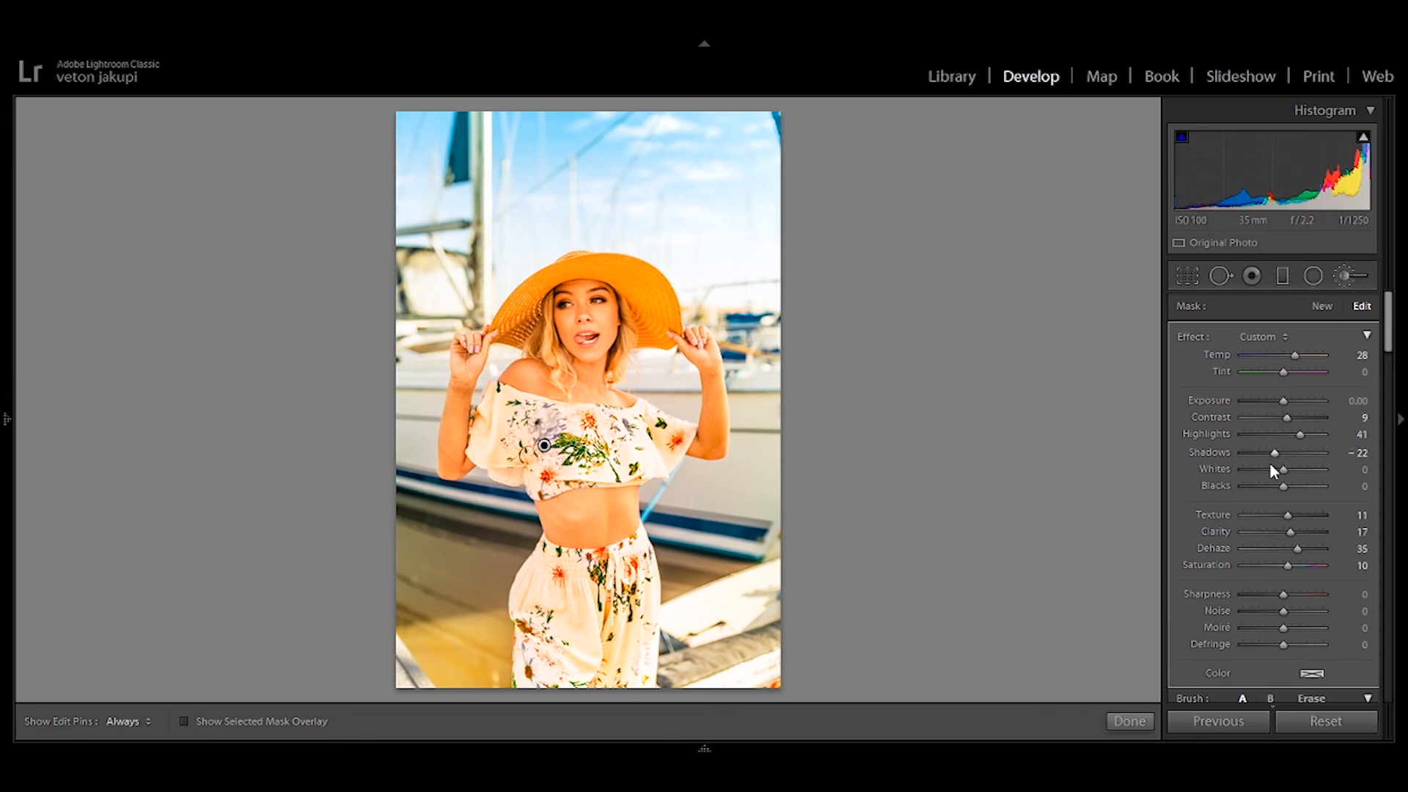
drag(1344, 406, 1350, 407)
click(1350, 407)
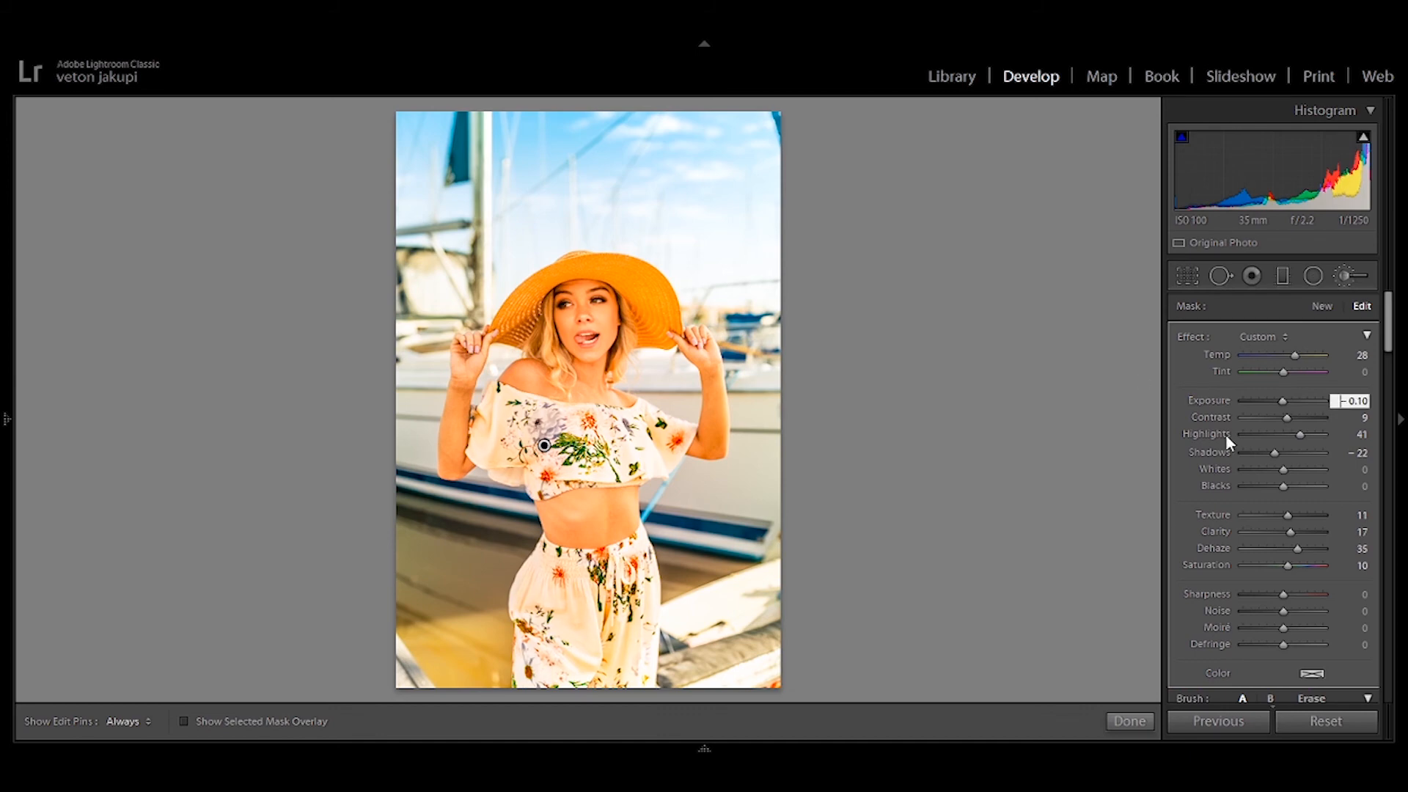
drag(1278, 403, 1275, 404)
drag(1387, 315, 1375, 394)
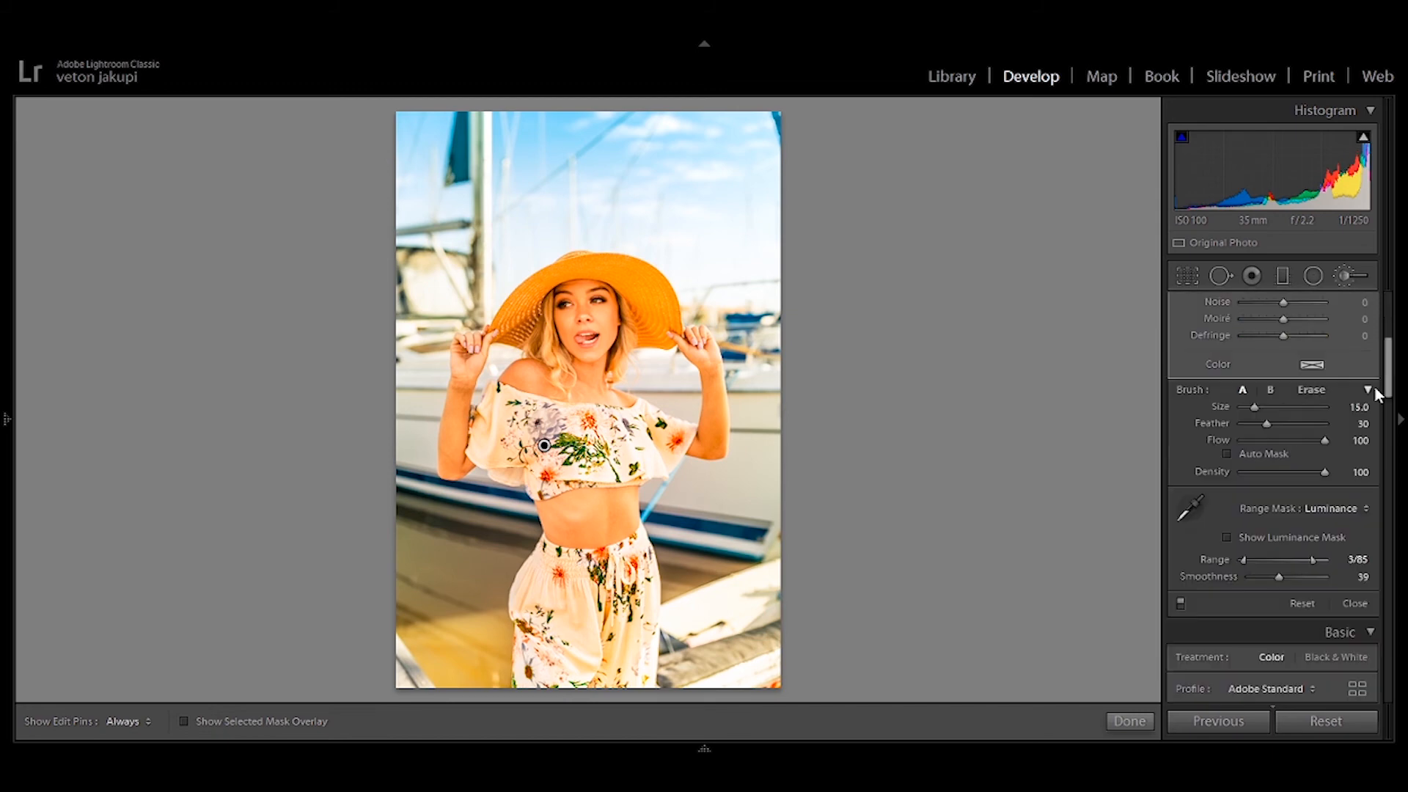
click(1181, 603)
click(1181, 602)
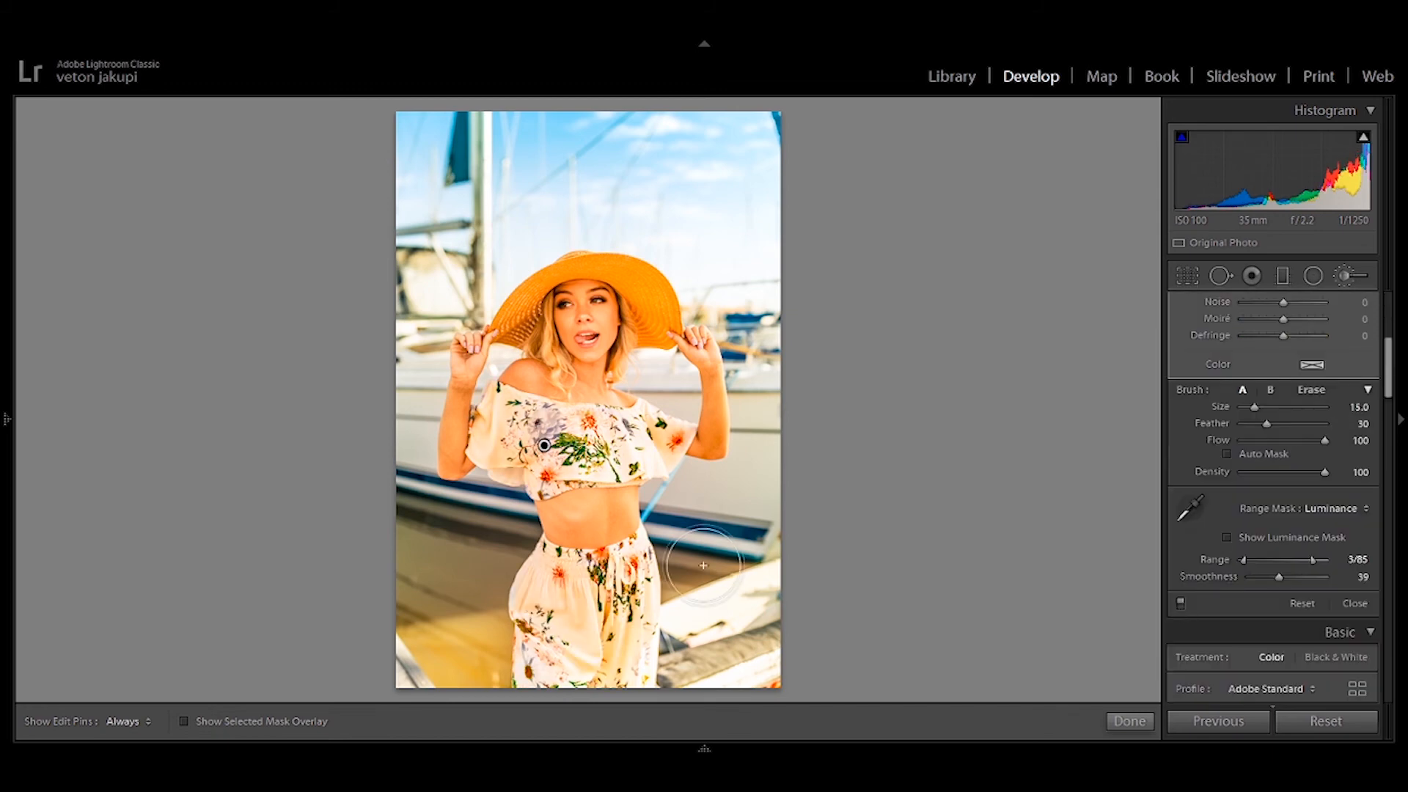
Step: Set the outfit brush's Exposure to -0.35
drag(1388, 359, 1388, 316)
click(1349, 400)
key(BackSpace)
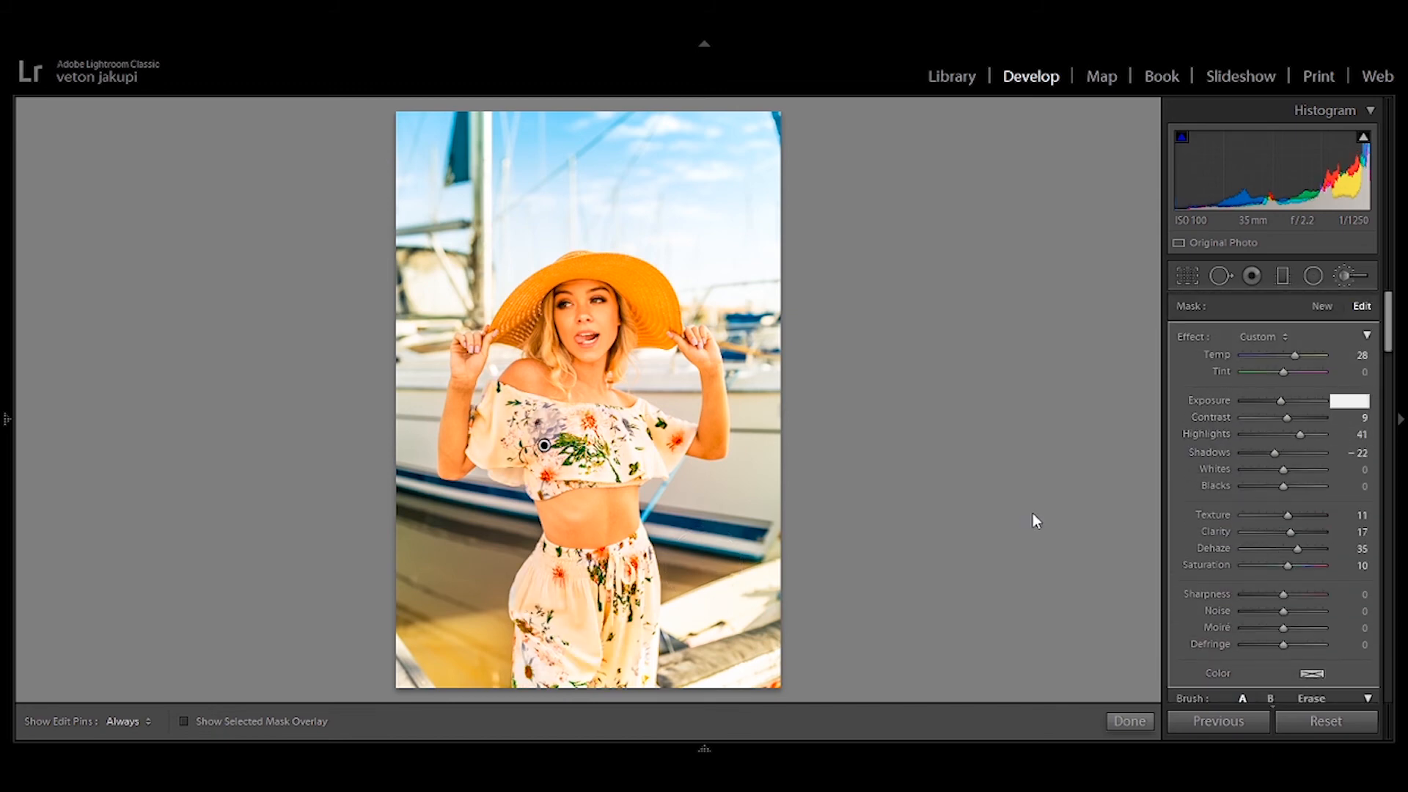
text(-10)
key(Return)
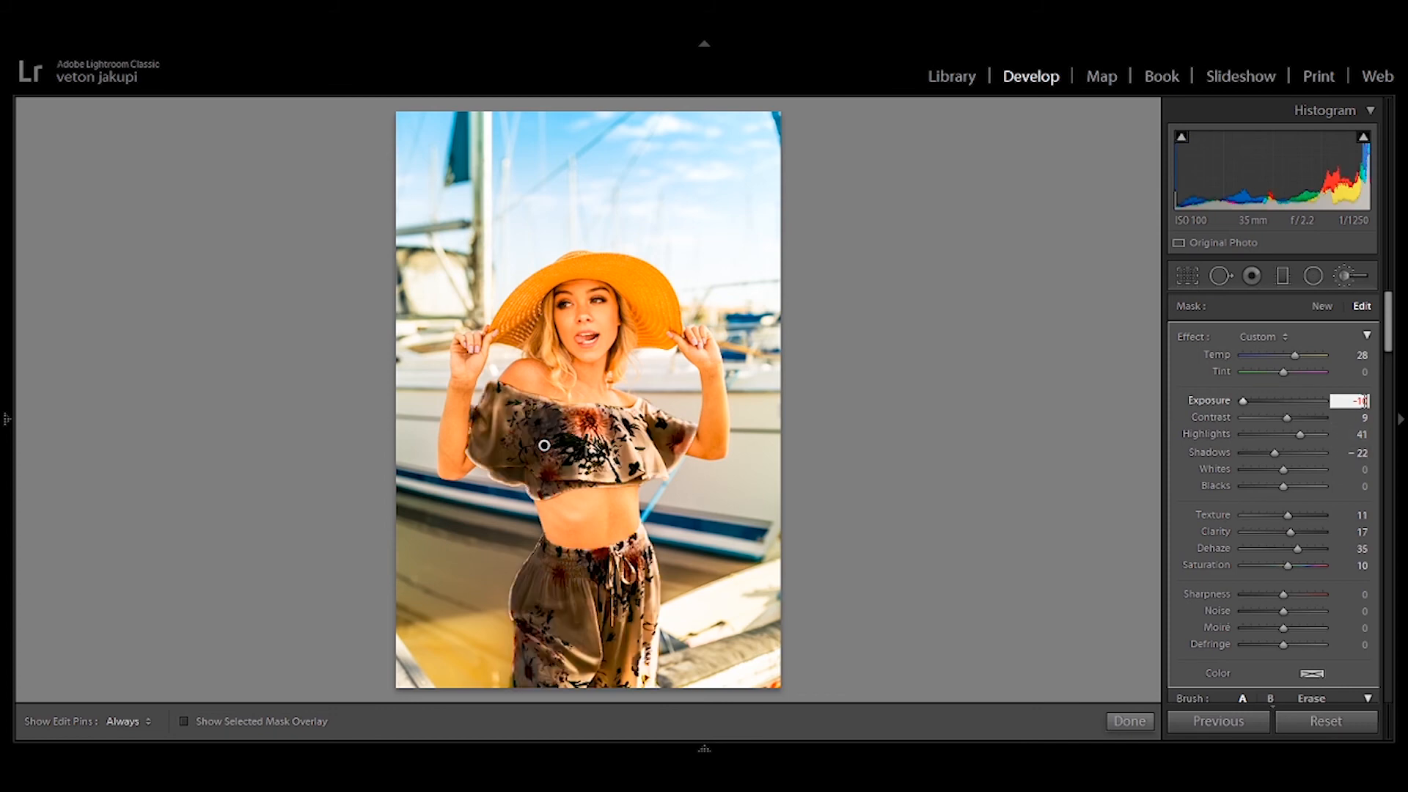
drag(1243, 402, 1288, 402)
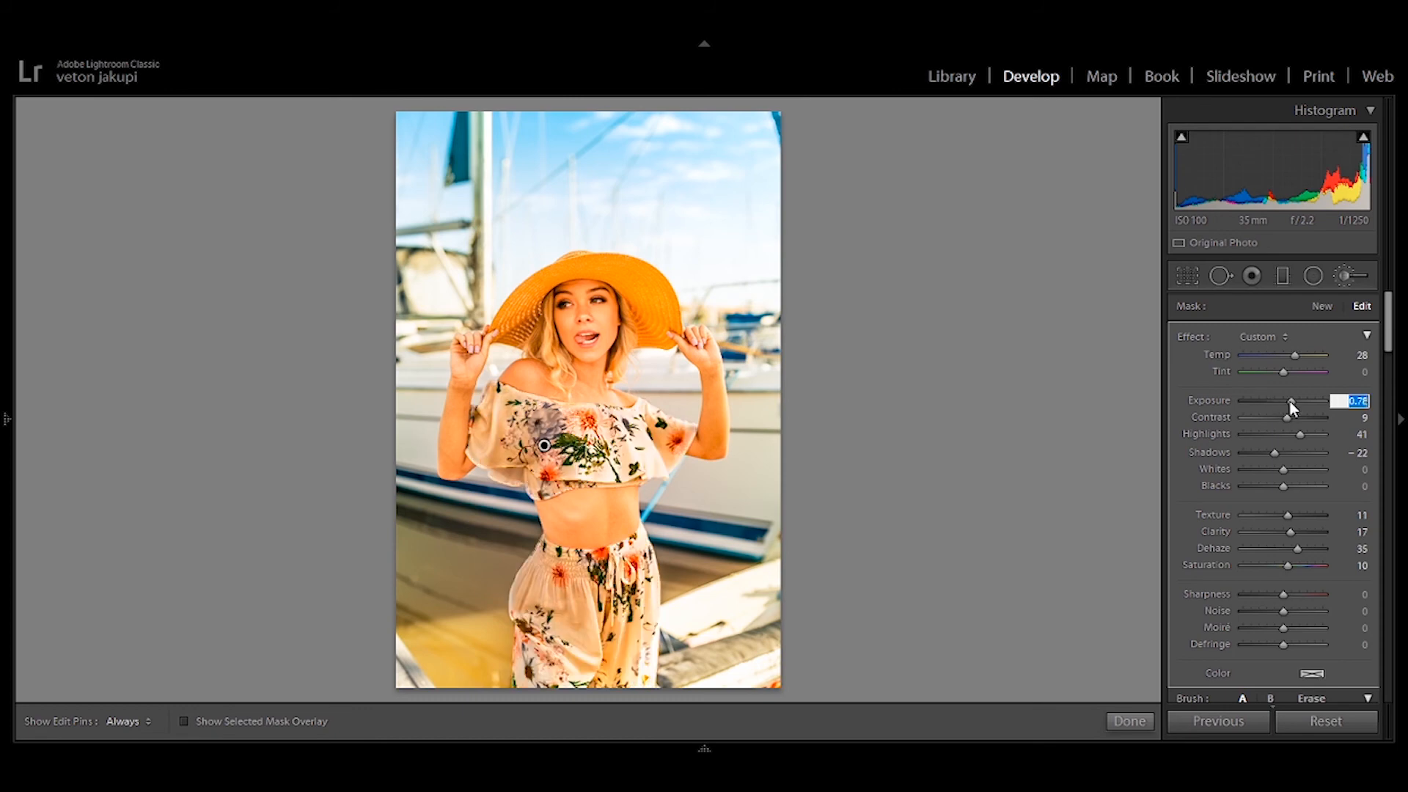
click(1353, 400)
text(-0.35)
key(Return)
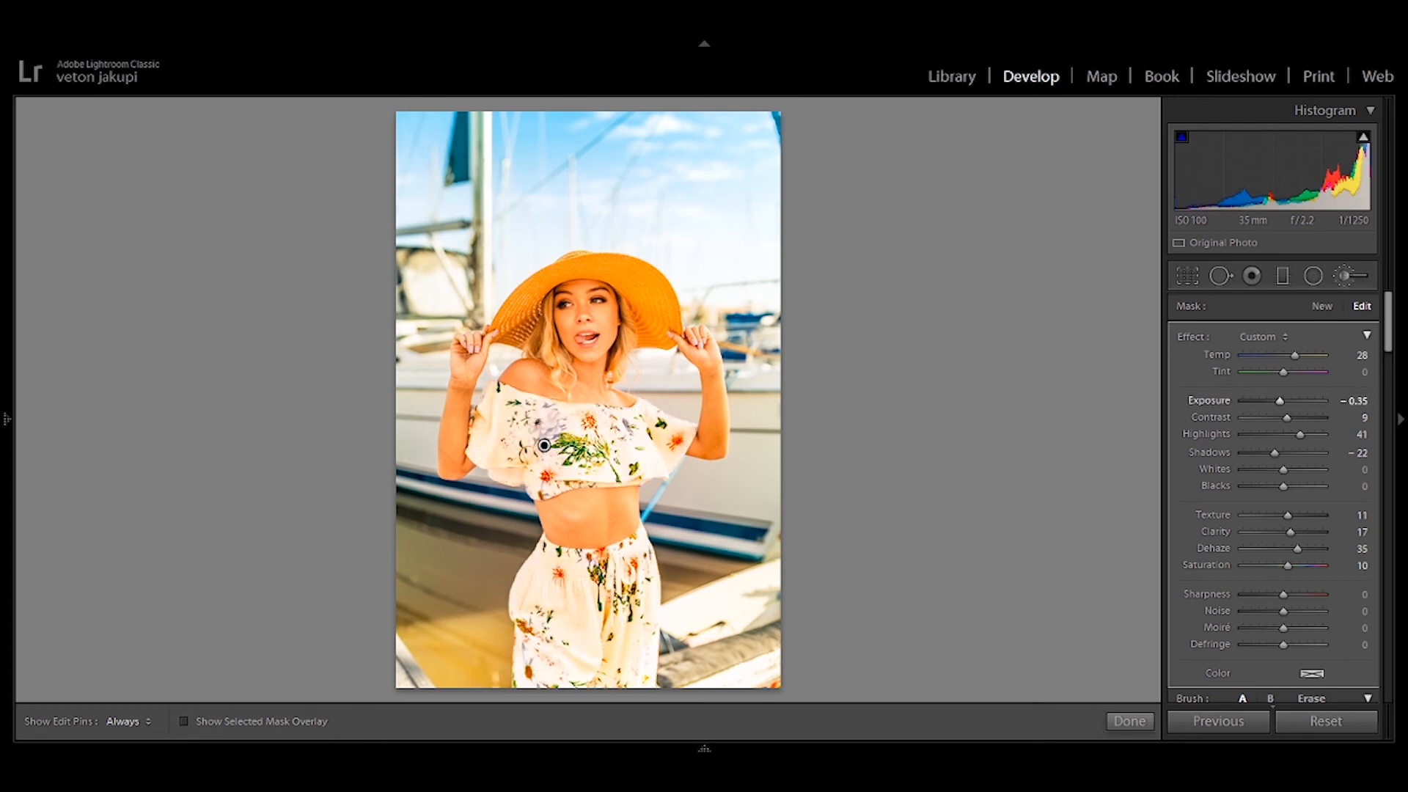
Step: Set the outfit brush's Exposure to -0.05
click(1353, 400)
text(-0.05)
key(Return)
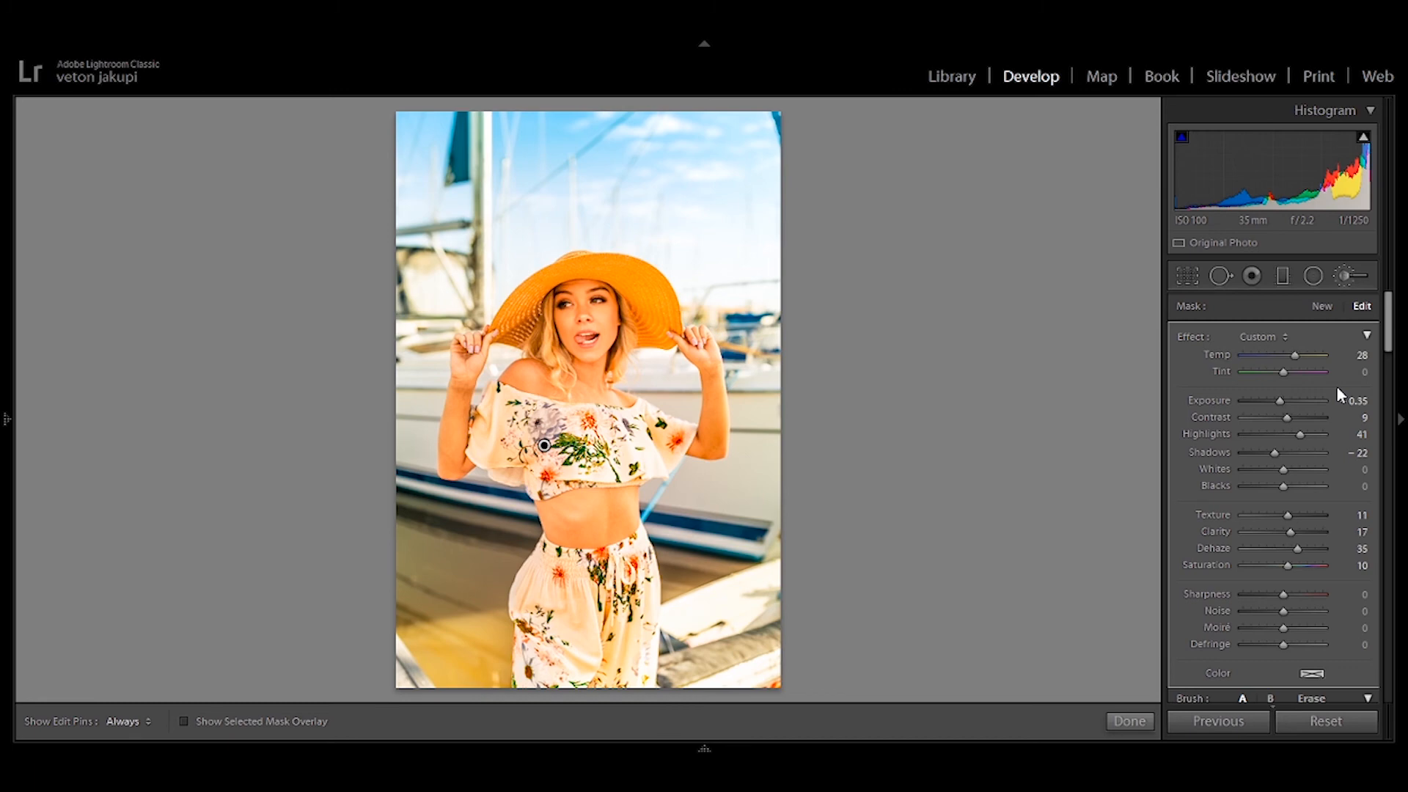
key(Down)
key(Down)
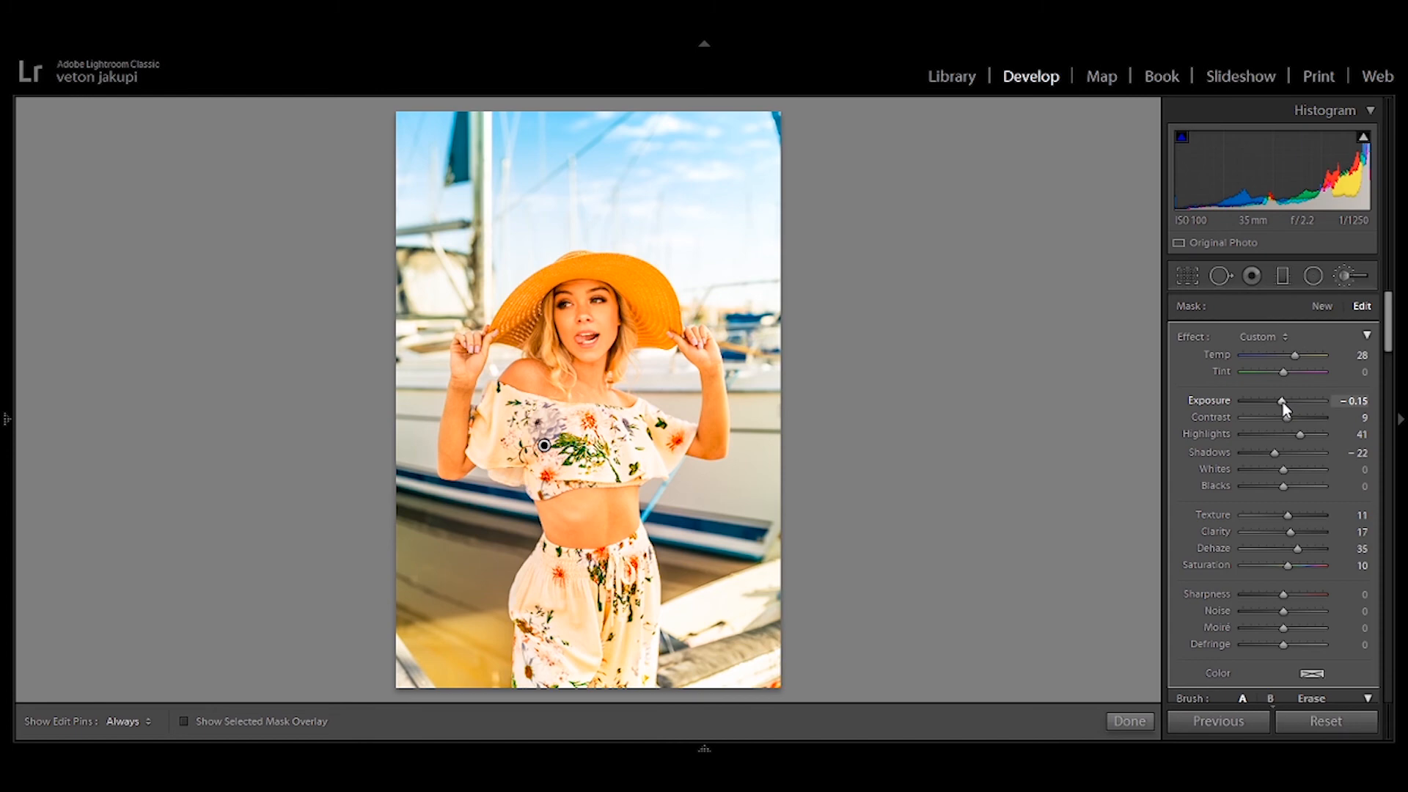
drag(1282, 402, 1288, 402)
key(ctrl+z)
drag(1340, 408, 1346, 408)
Step: Set the outfit brush's Highlights to -17 and Whites to -7, and compare the outfit with and without the brush effect
click(1275, 470)
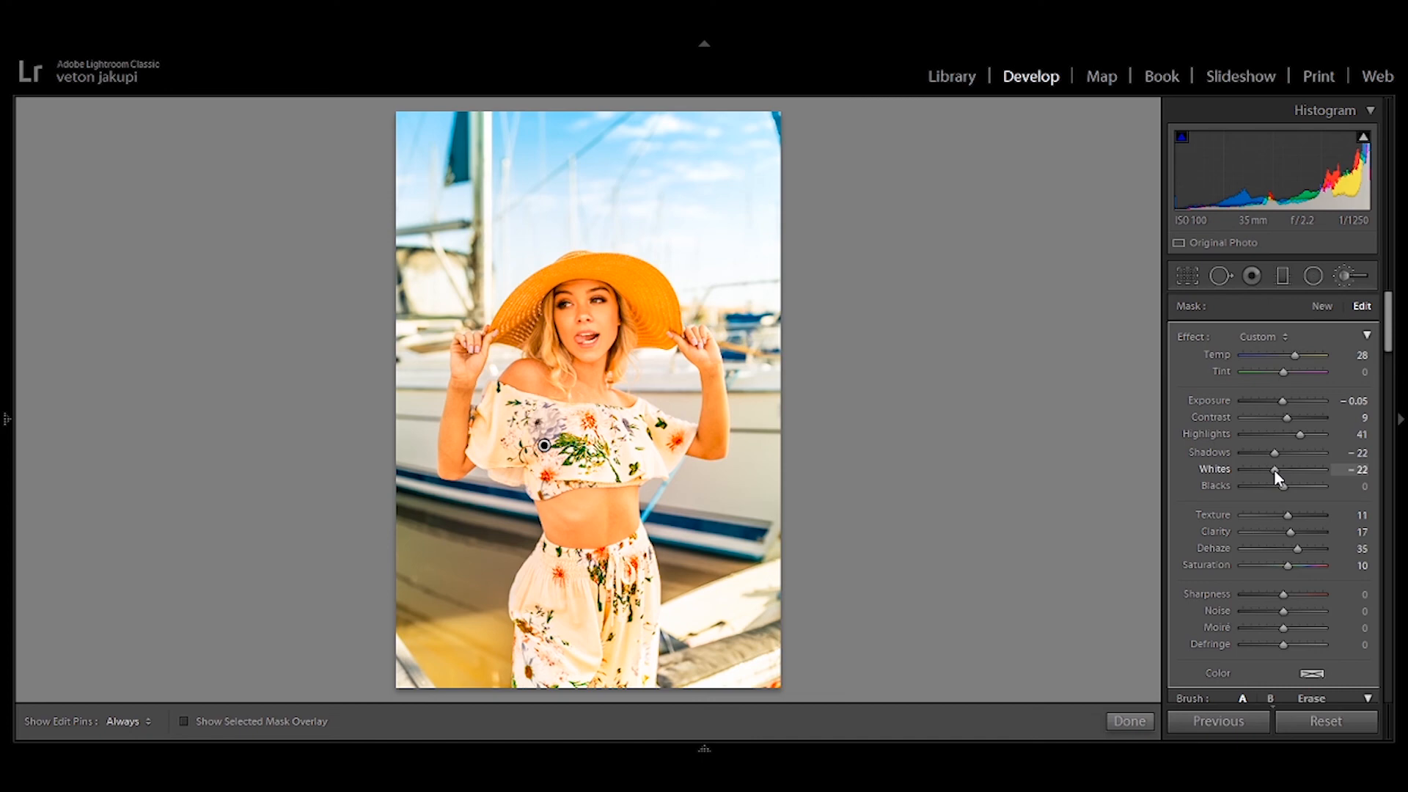
drag(1273, 469, 1266, 470)
click(1263, 435)
drag(1267, 470, 1275, 469)
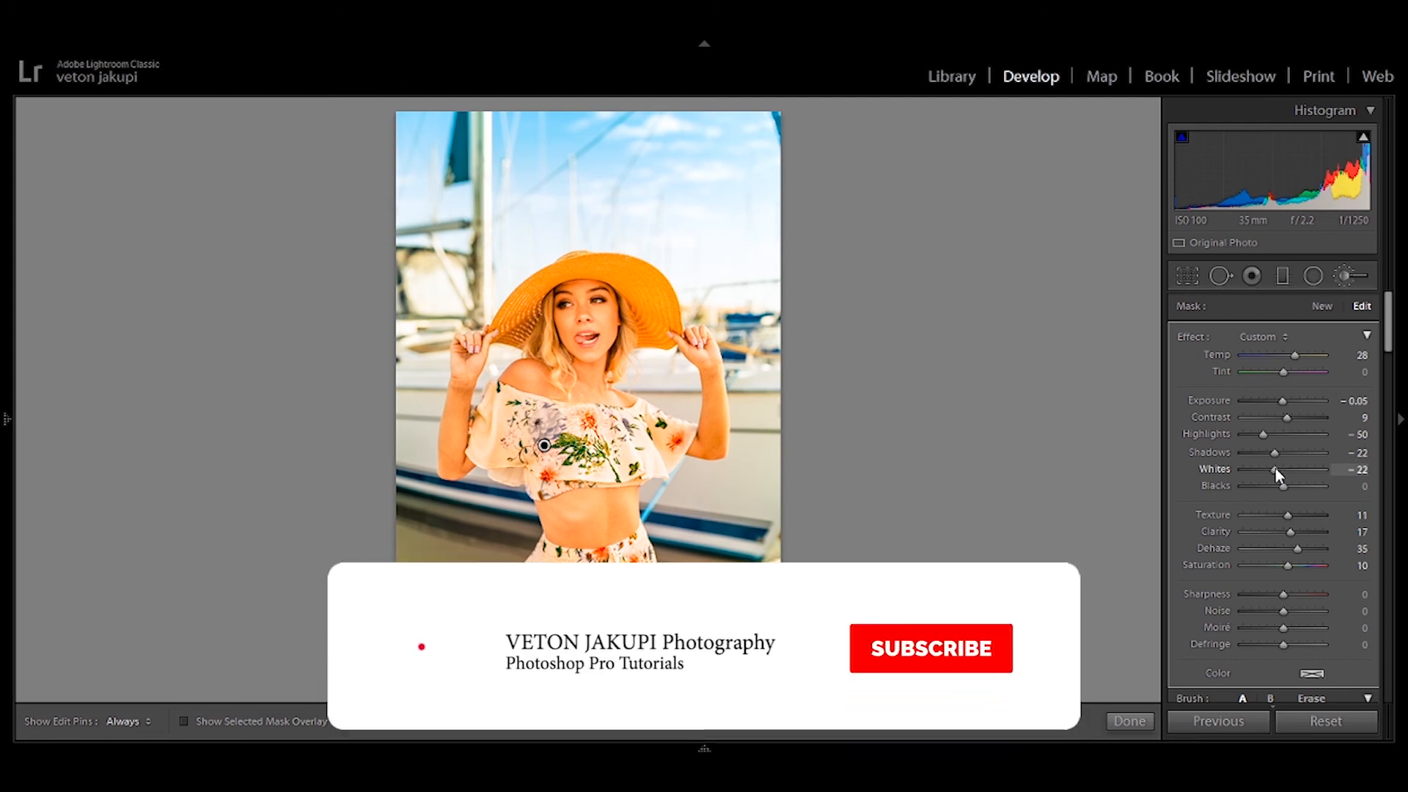
click(1269, 434)
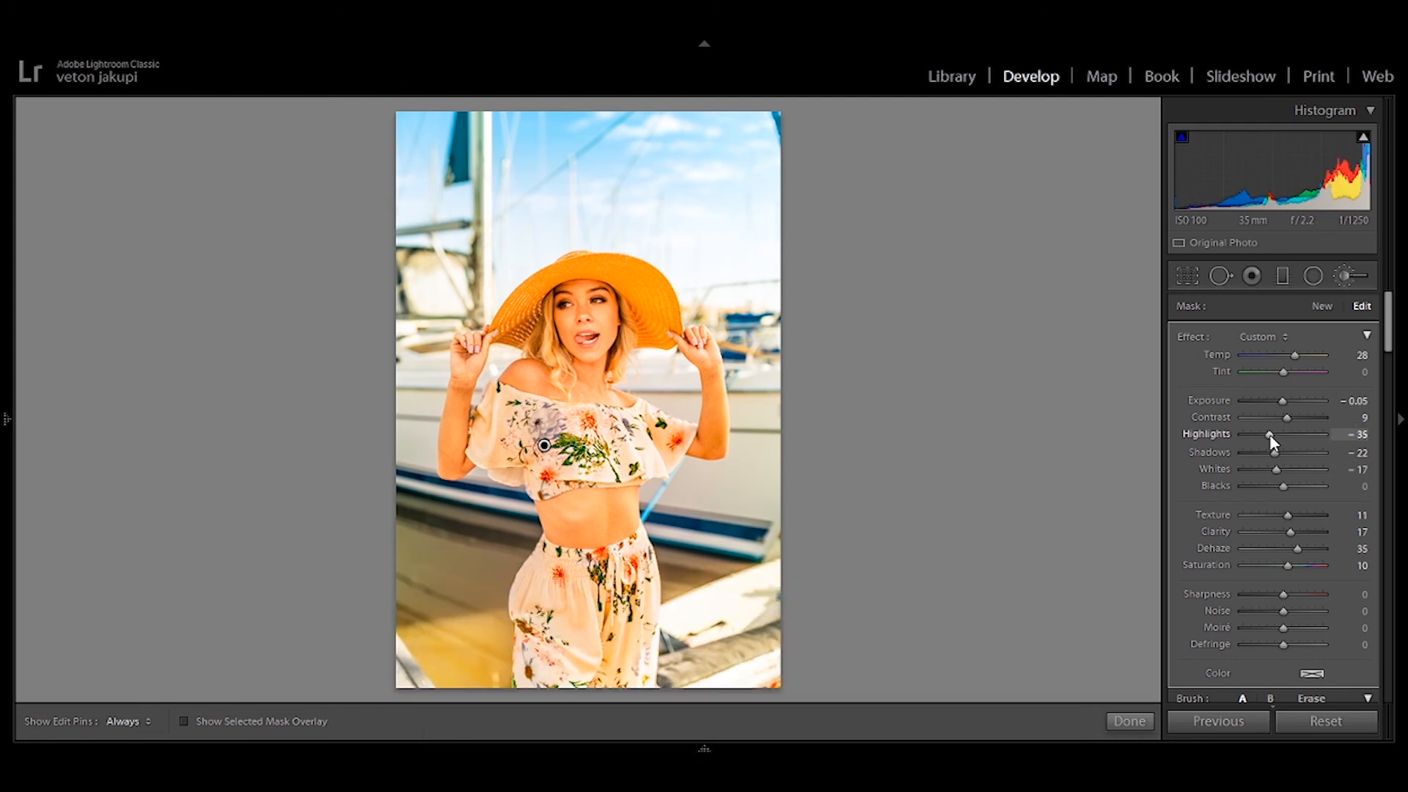
drag(1272, 442, 1281, 477)
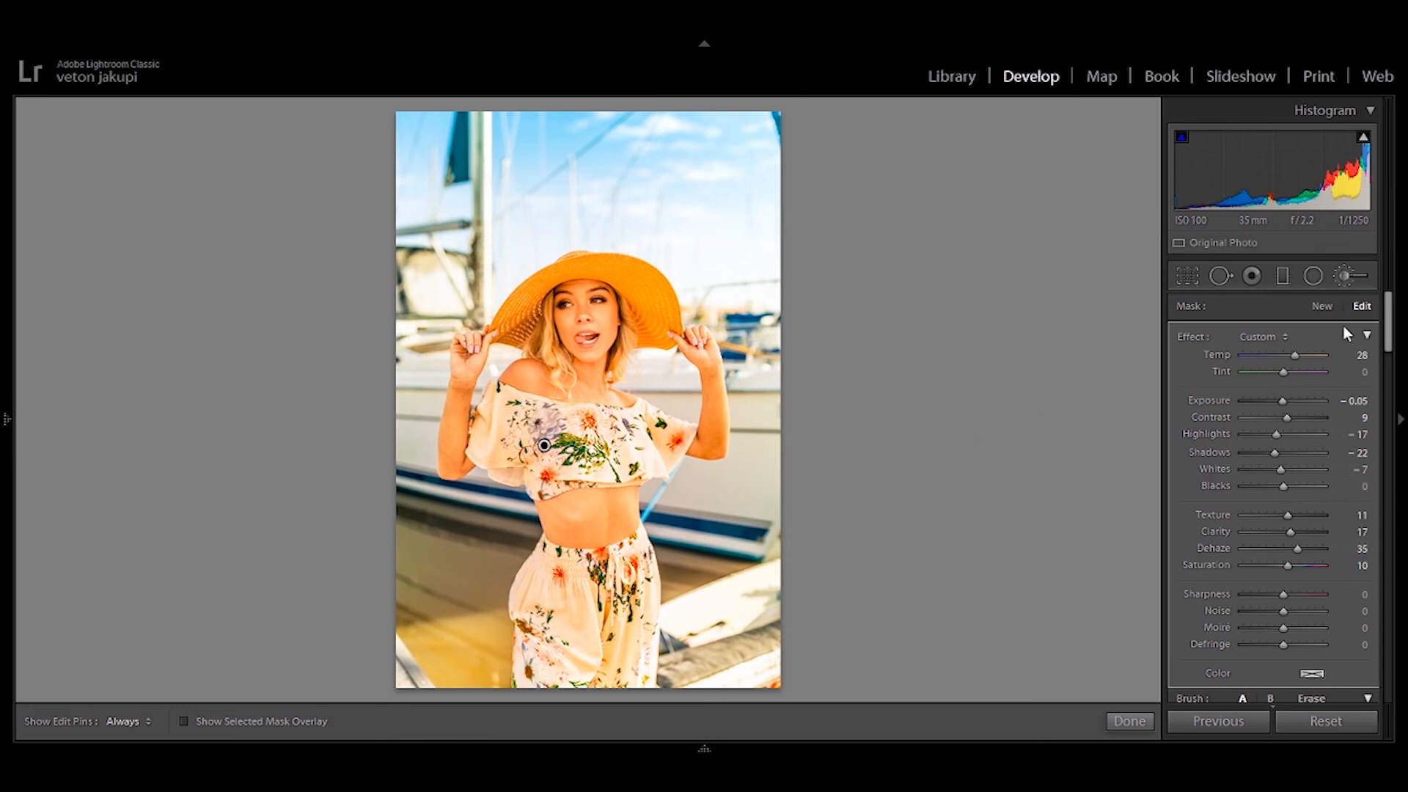
scroll(1343, 326, down, 4)
click(1181, 673)
click(1181, 674)
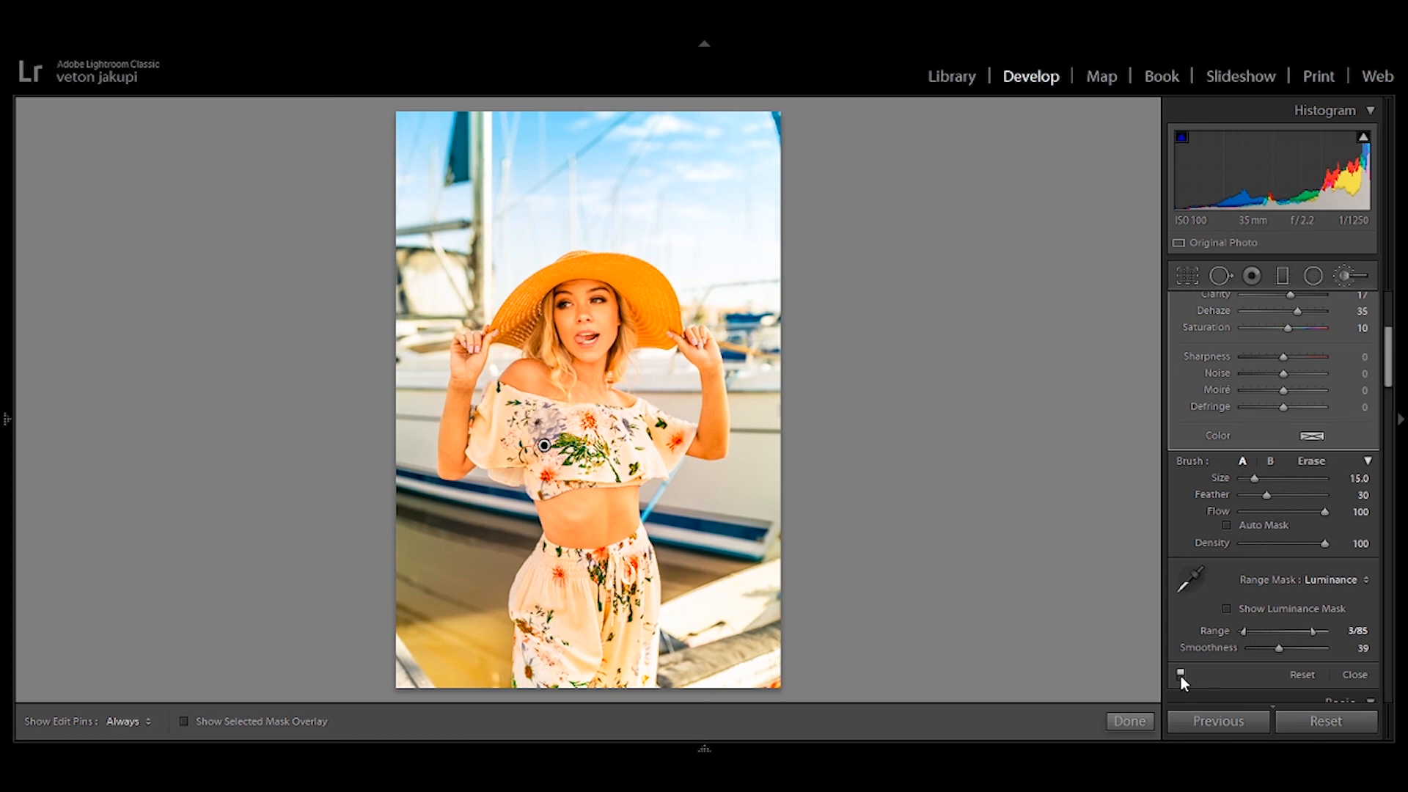
Step: Lift the RGB tone curve's black point to 2.7% output and replace the lower shadow point with a slightly raised one
drag(1388, 358, 1373, 474)
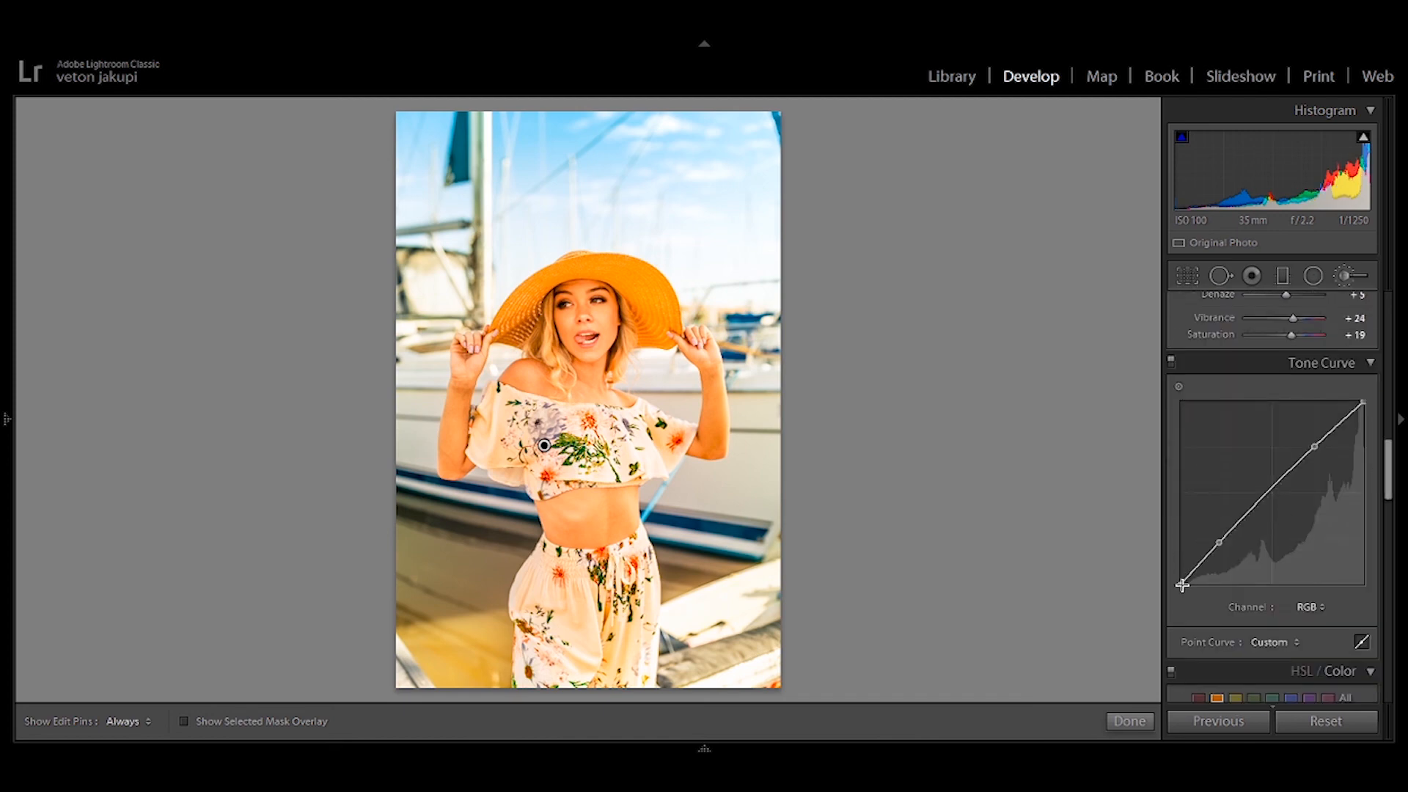
drag(1179, 580, 1210, 550)
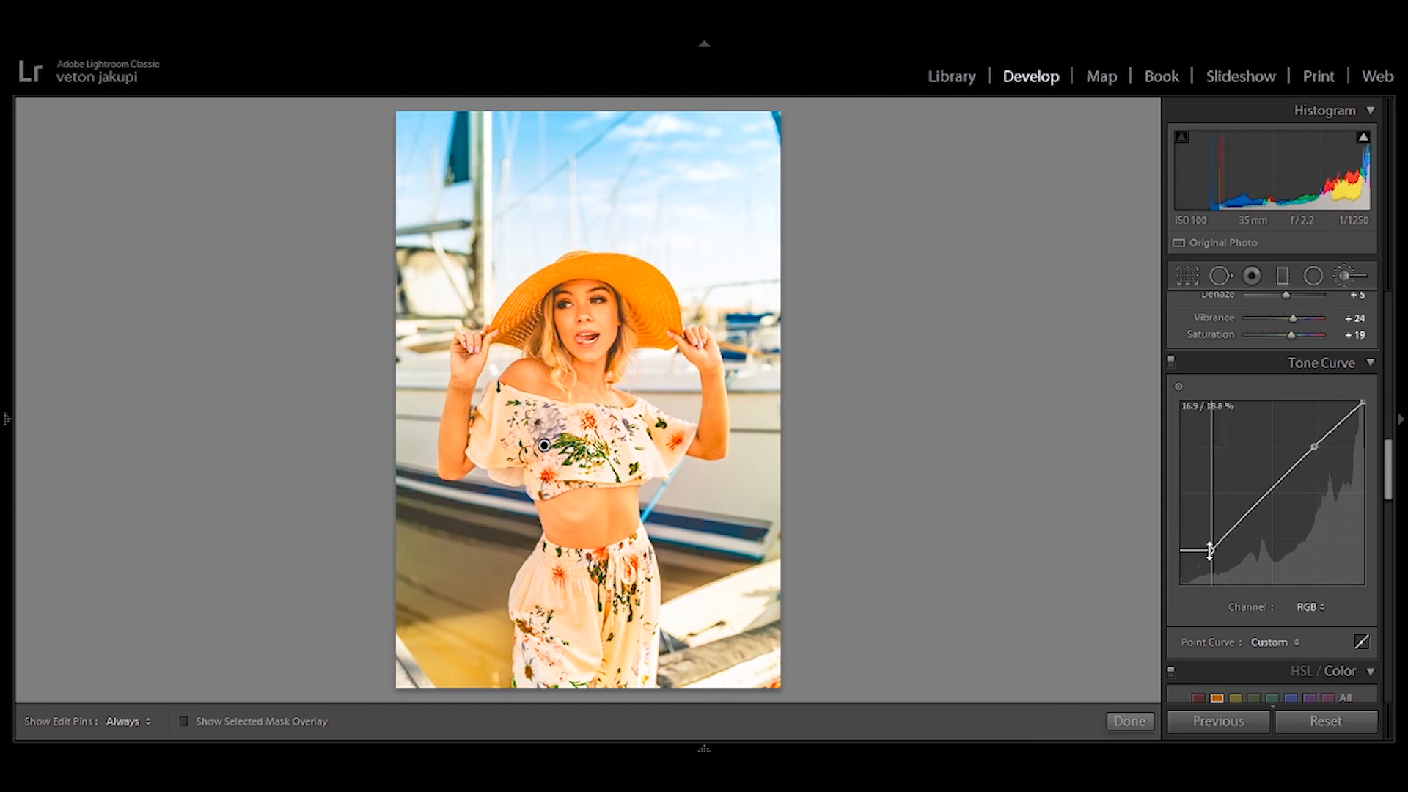
double_click(1210, 549)
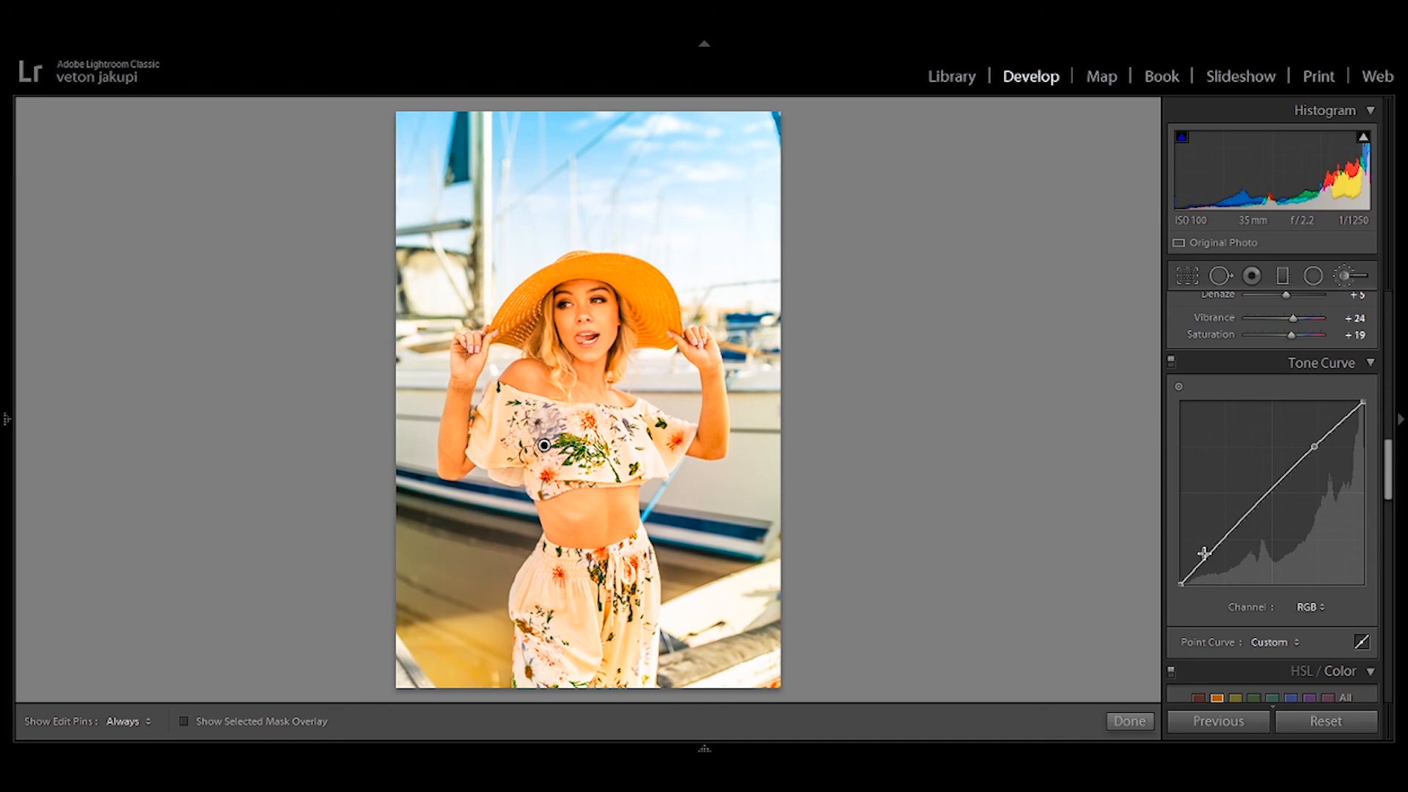
click(1204, 552)
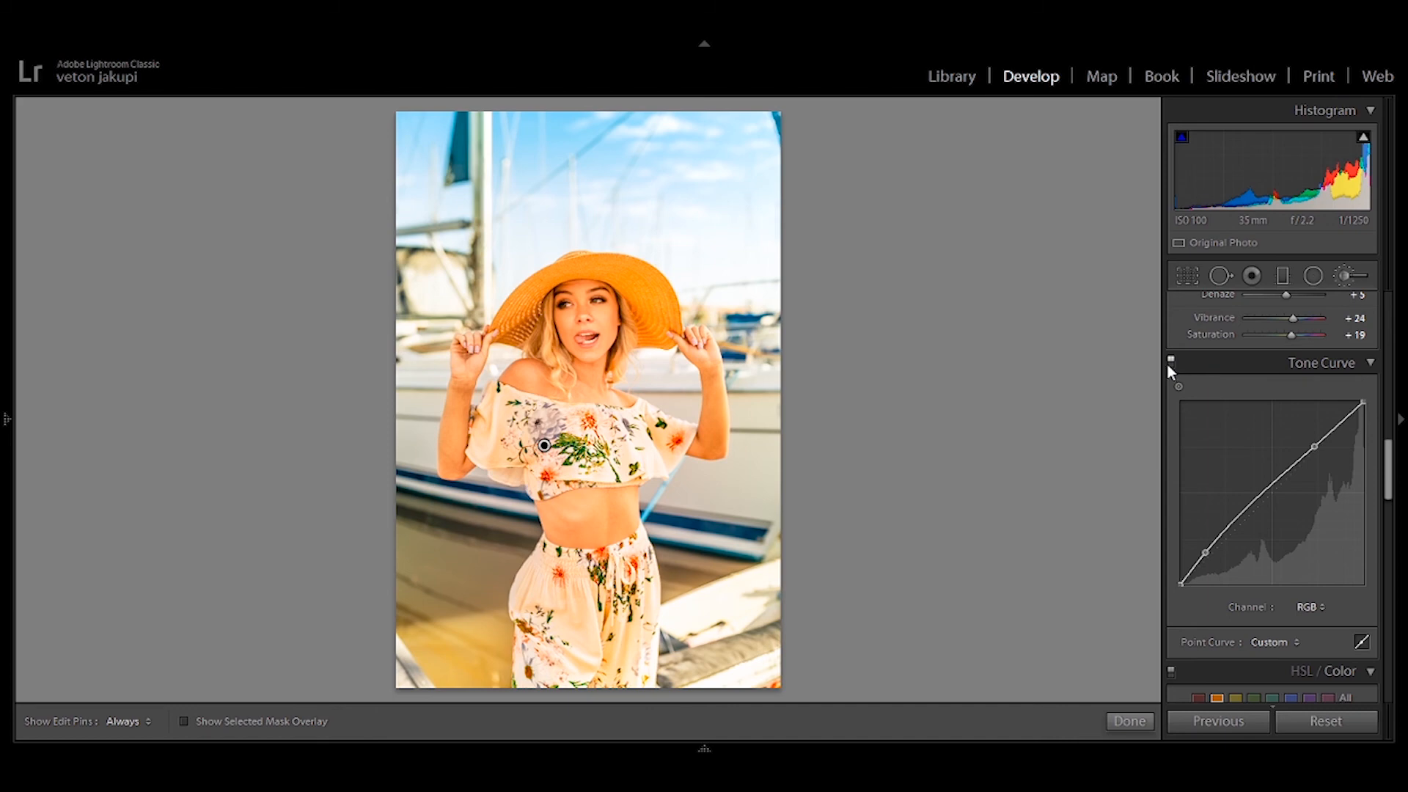
drag(1181, 584, 1179, 579)
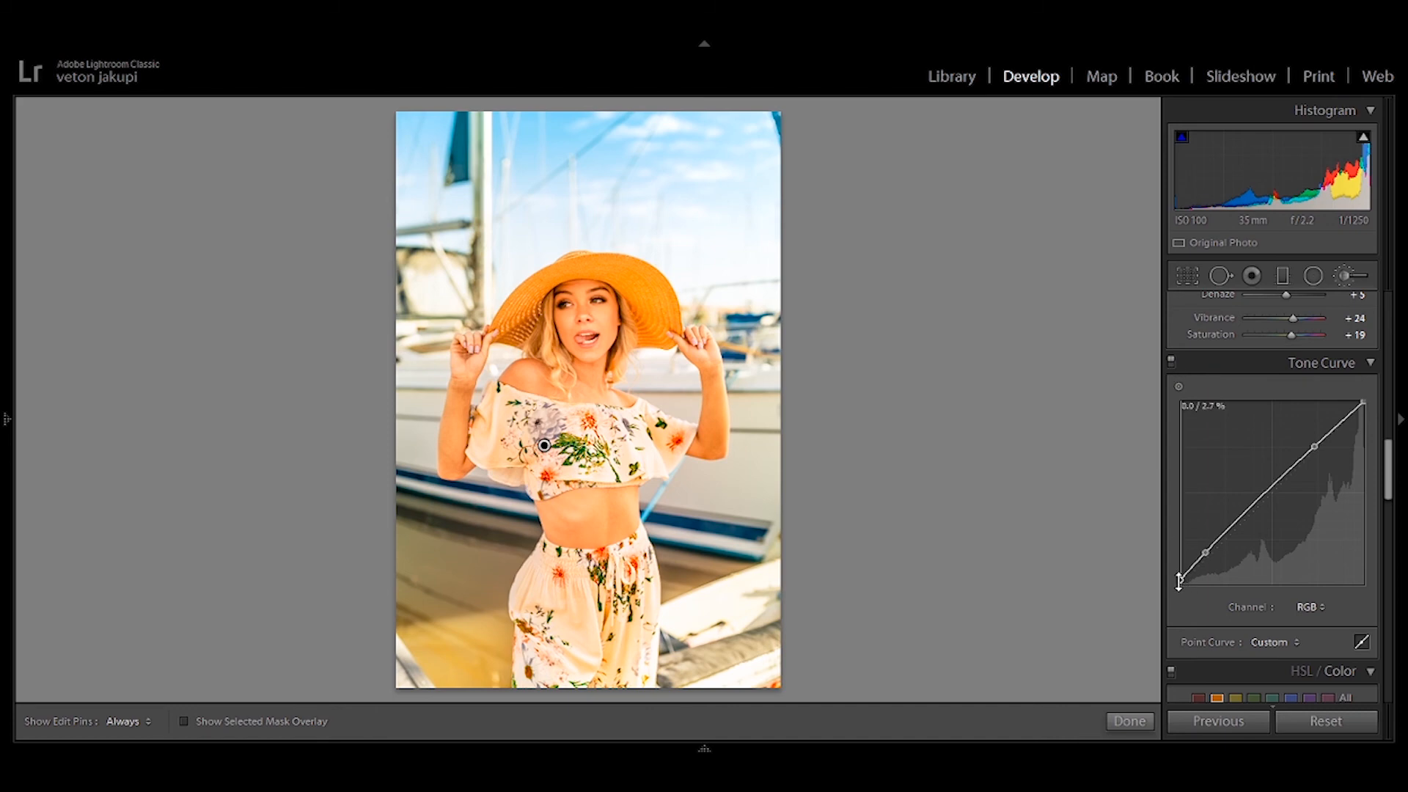
drag(1206, 553, 1141, 511)
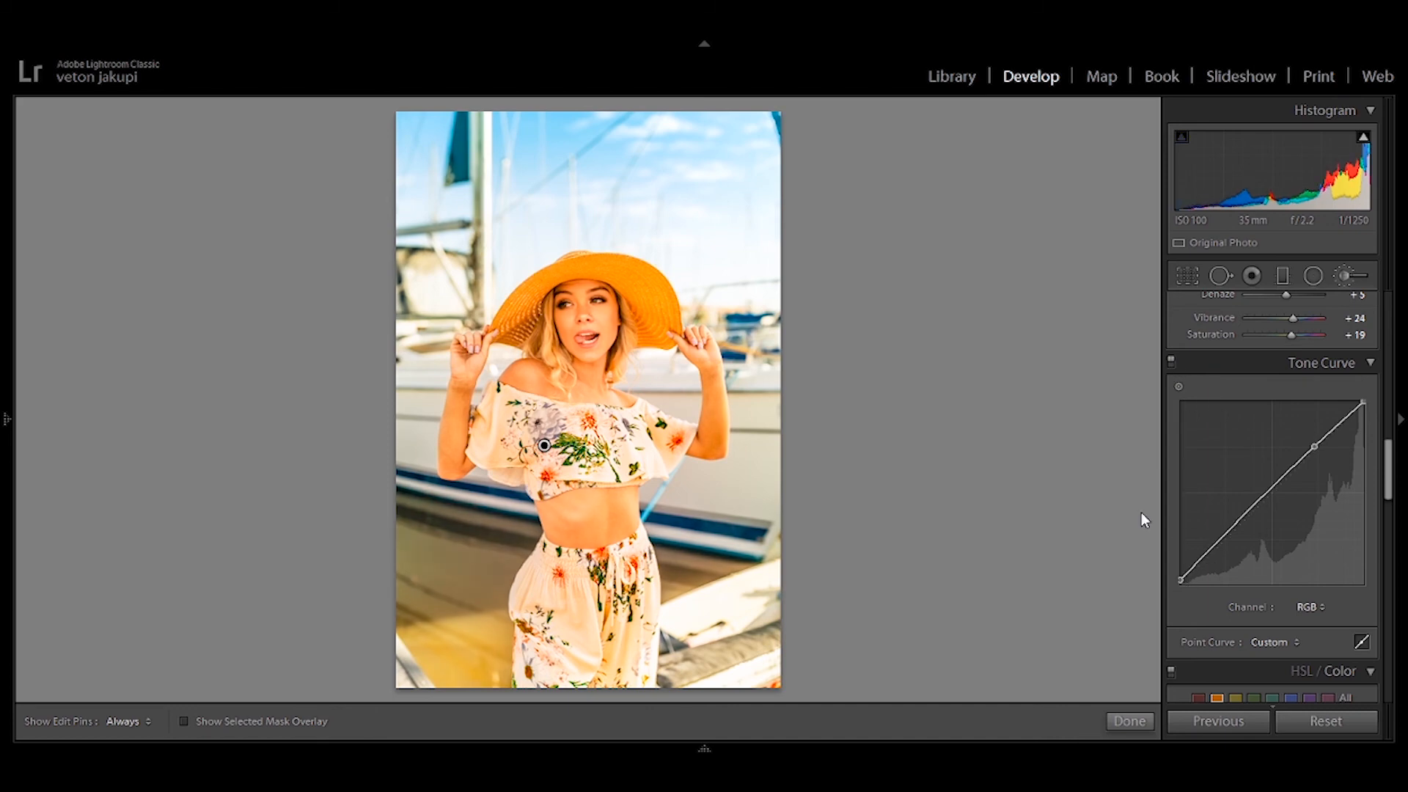
click(1222, 533)
click(1320, 362)
click(1319, 362)
Step: Fine-tune the Luminance of the reds in the HSL/Color adjustments, and finish editing the outfit brush
drag(1388, 458, 1270, 498)
click(1199, 503)
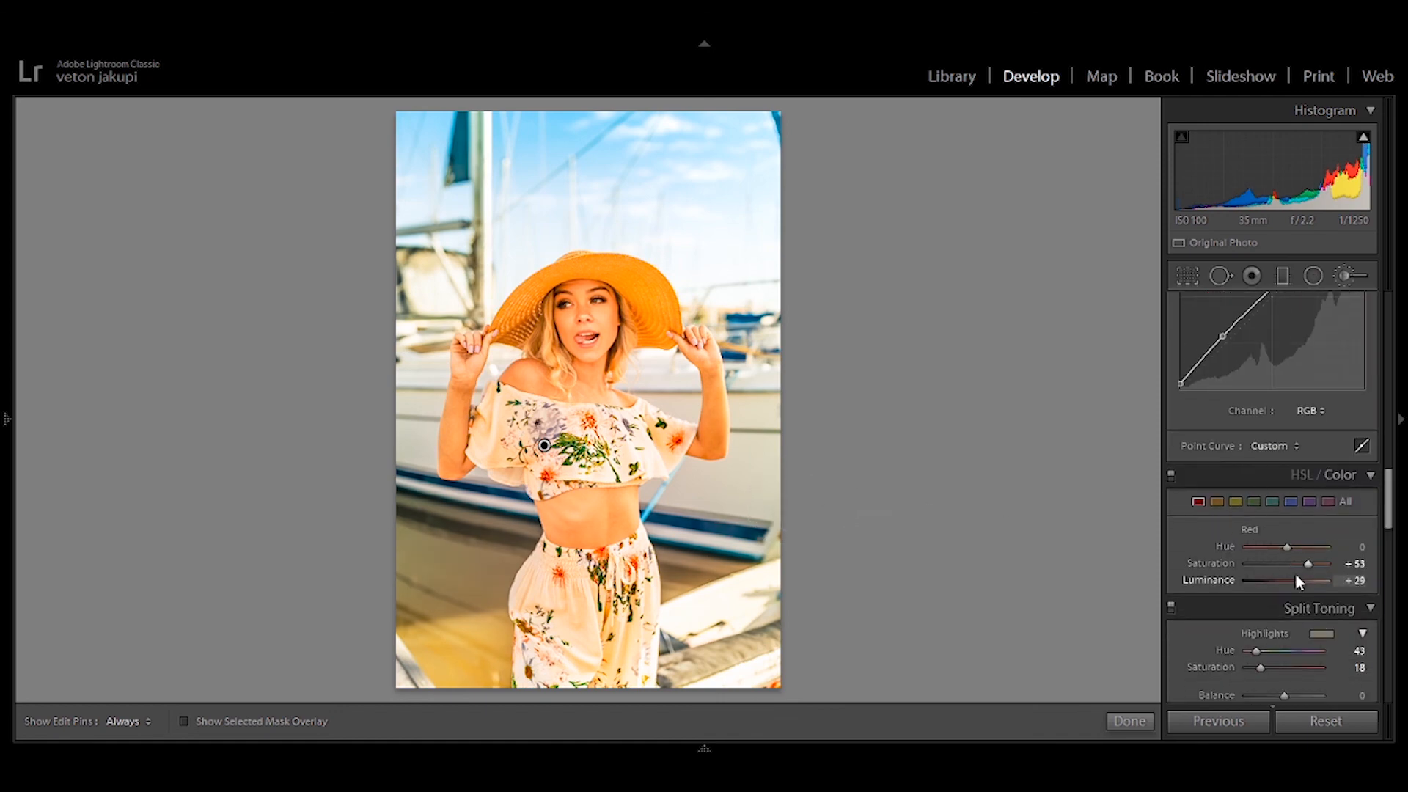
drag(1296, 582, 1304, 584)
drag(1305, 581, 1294, 581)
drag(1388, 497, 1388, 321)
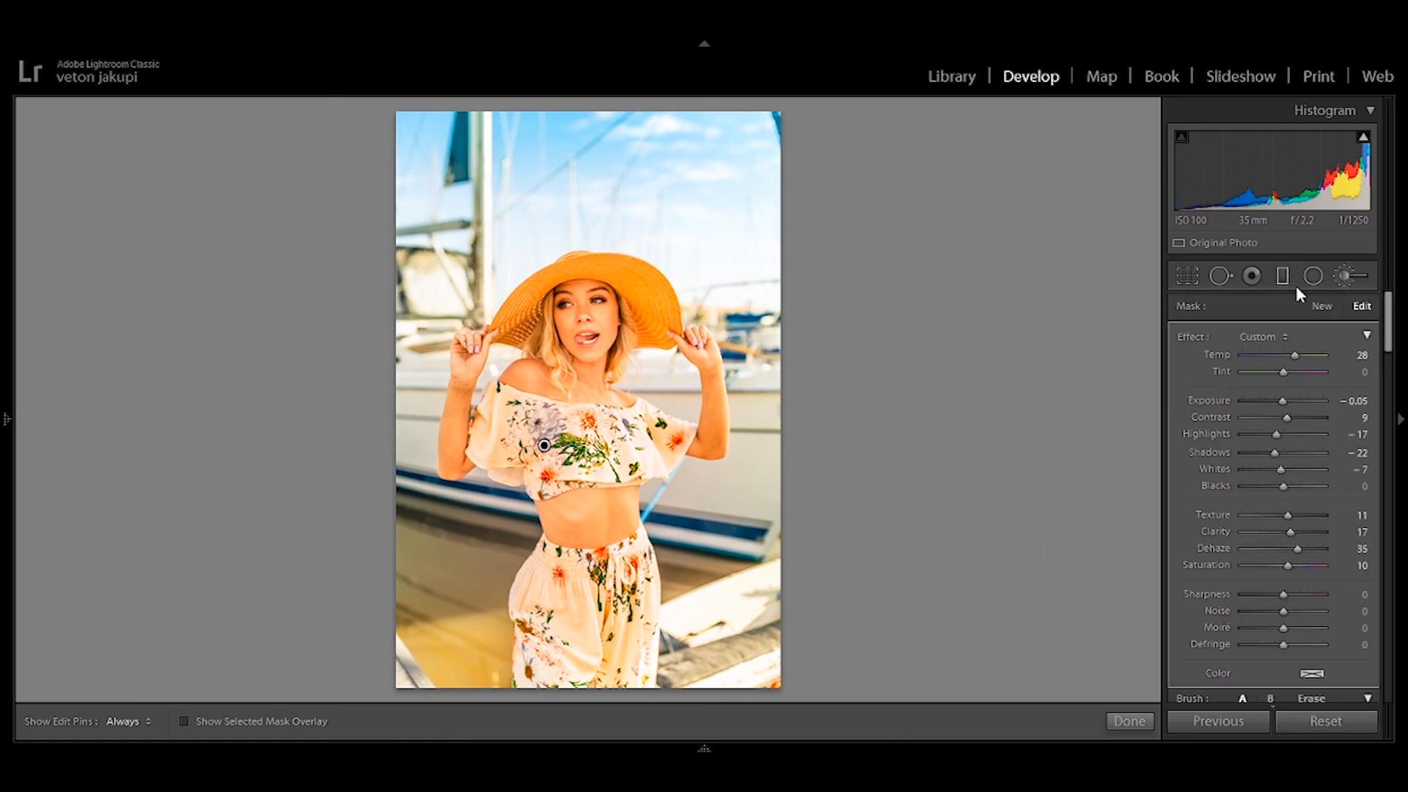
click(1130, 721)
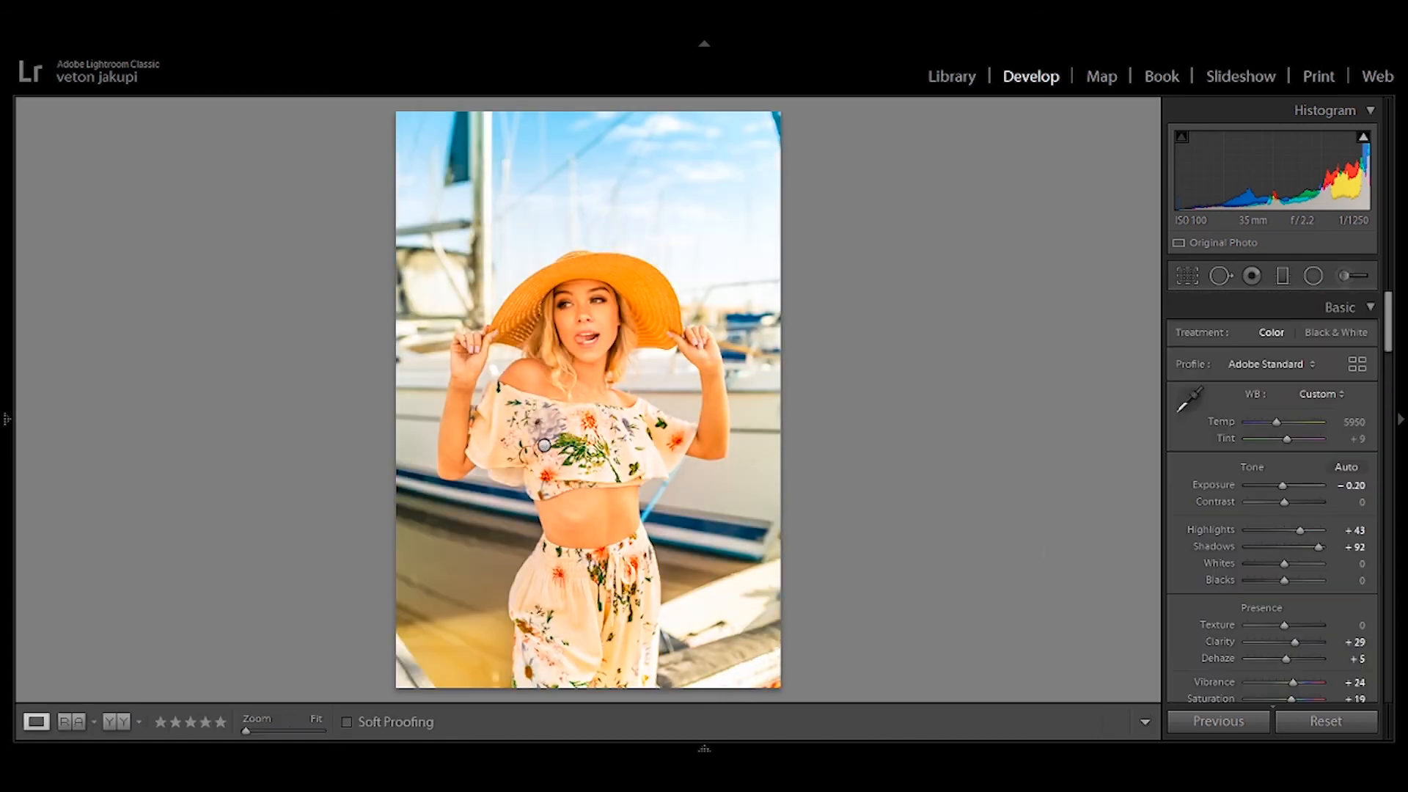